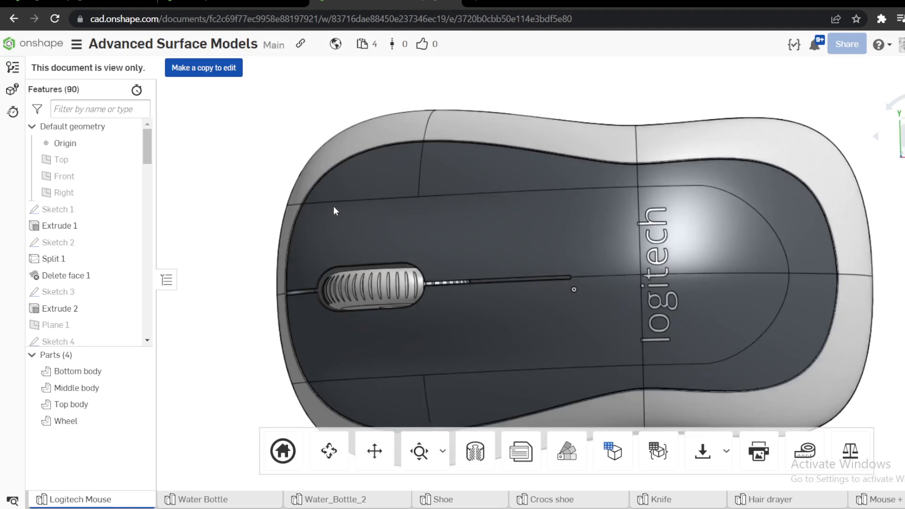
# Examine the Logitech mouse model in top view, front view and an angled view
pyautogui.scroll(2, 462, 257)
pyautogui.scroll(-5, 477, 266)
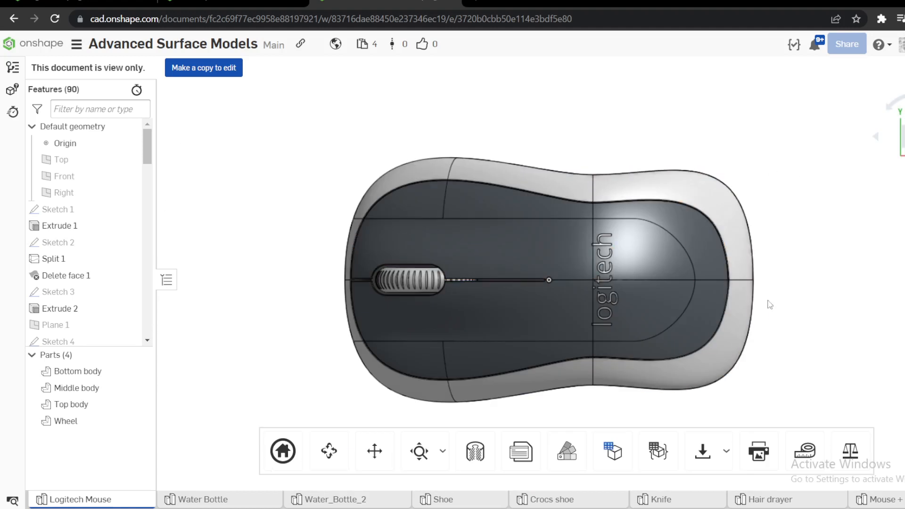
pyautogui.hotkey('shift', '1')
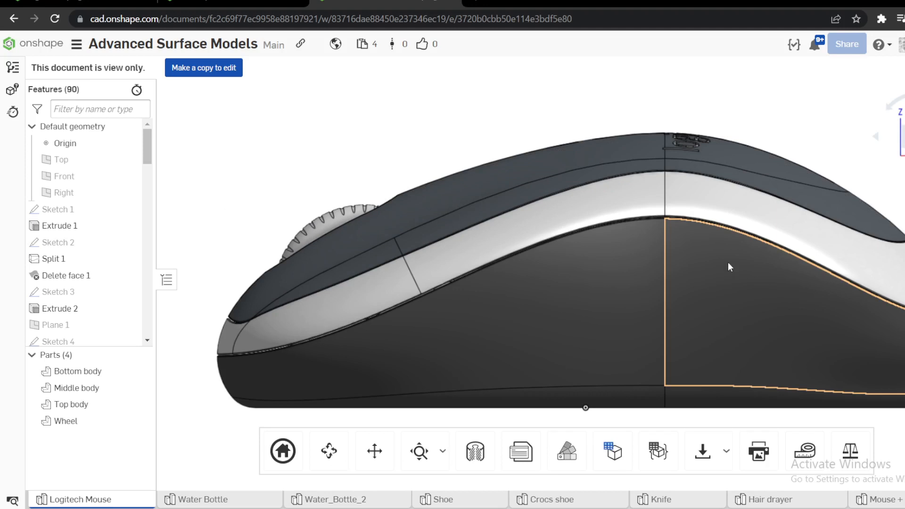
pyautogui.hotkey('shift', '5')
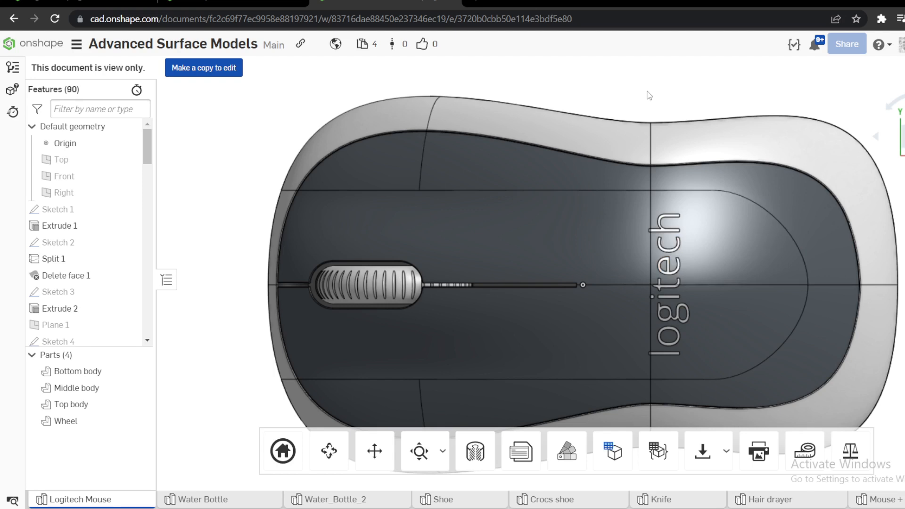
pyautogui.hotkey('shift', '1')
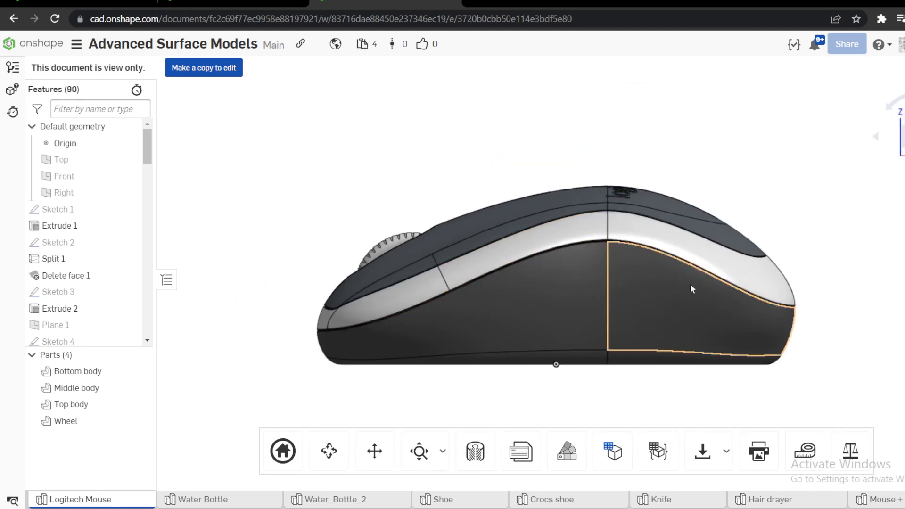
pyautogui.moveTo(673, 147); pyautogui.dragTo(703, 172, button='right')
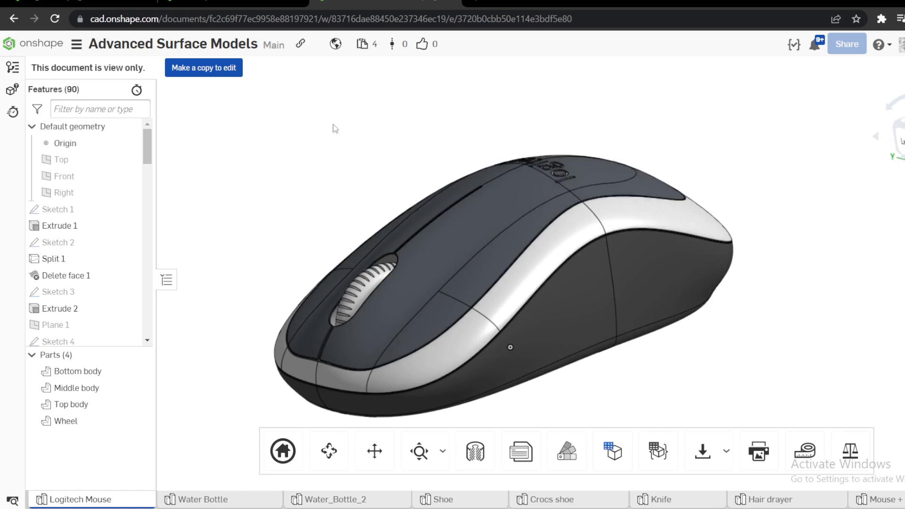
# Switch to the Mouse document and examine its mouse model at an angle and in front view
pyautogui.click(237, 5)
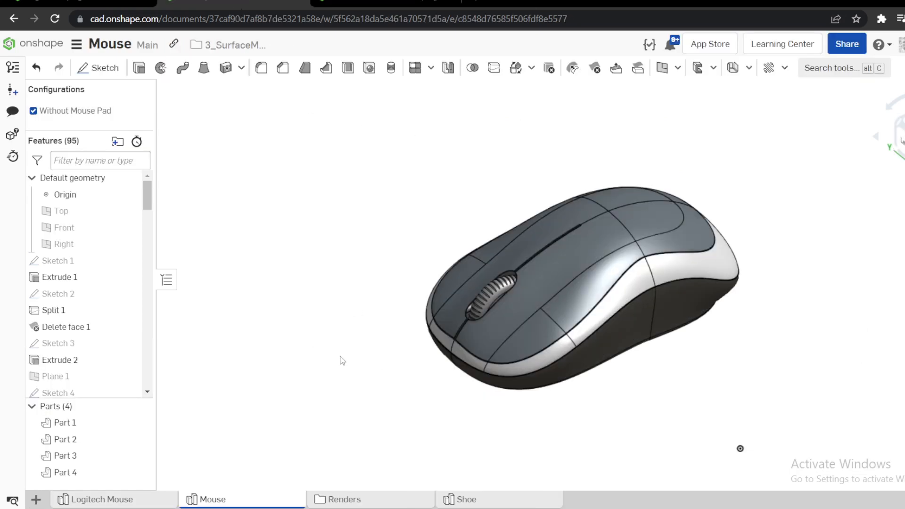
pyautogui.click(110, 502)
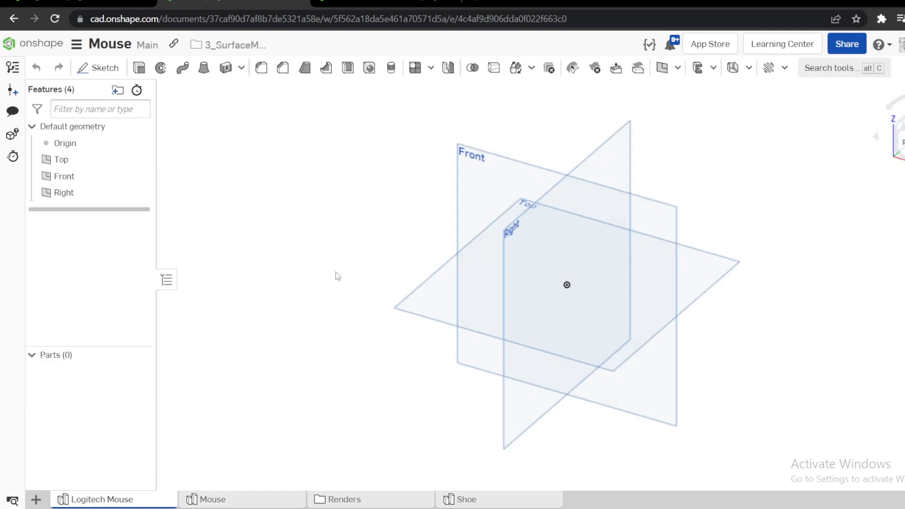
pyautogui.click(229, 499)
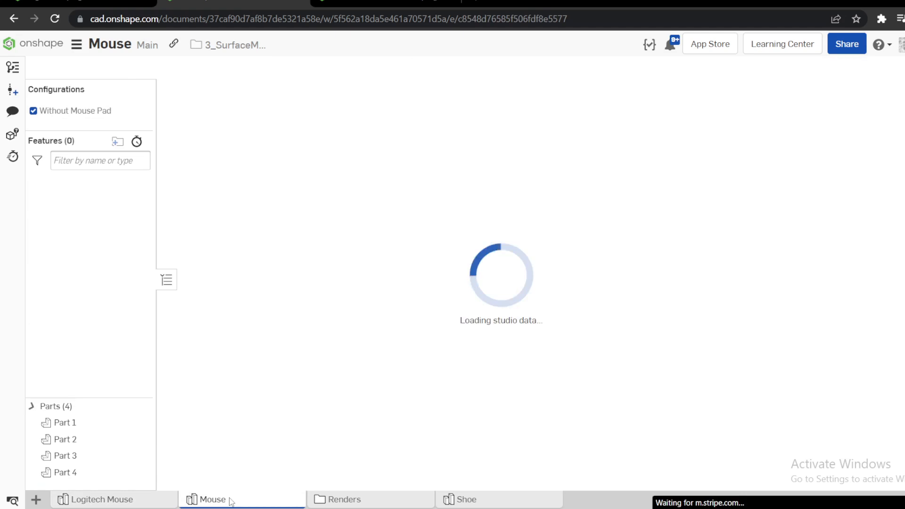
pyautogui.moveTo(576, 414); pyautogui.dragTo(590, 395, button='right')
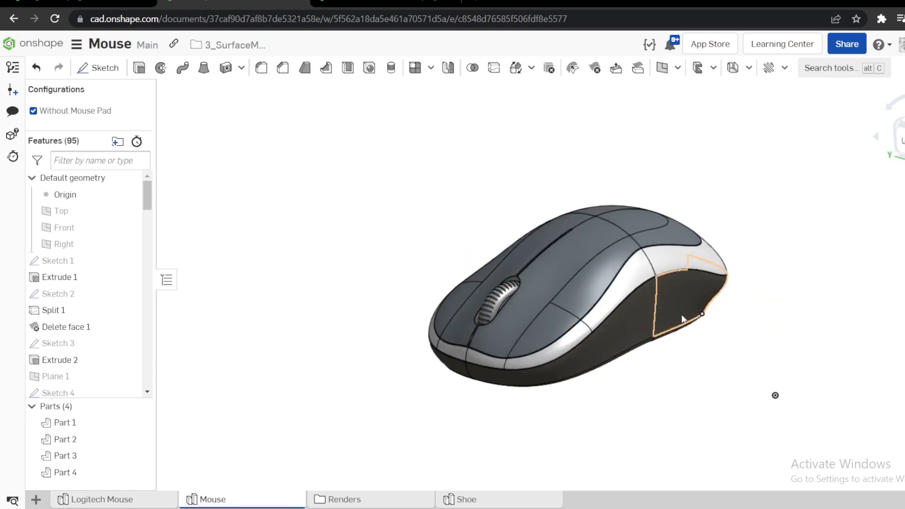
pyautogui.moveTo(695, 301); pyautogui.dragTo(768, 317, button='right')
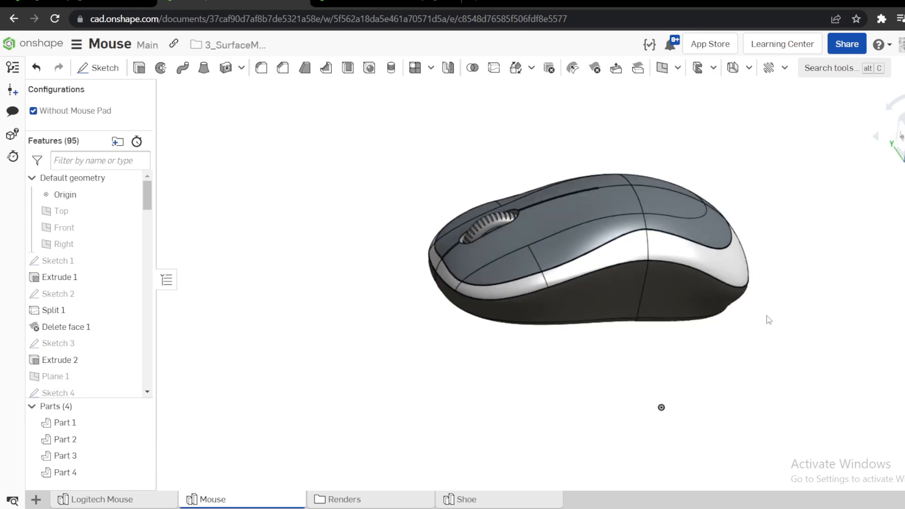
pyautogui.hotkey('shift', '1')
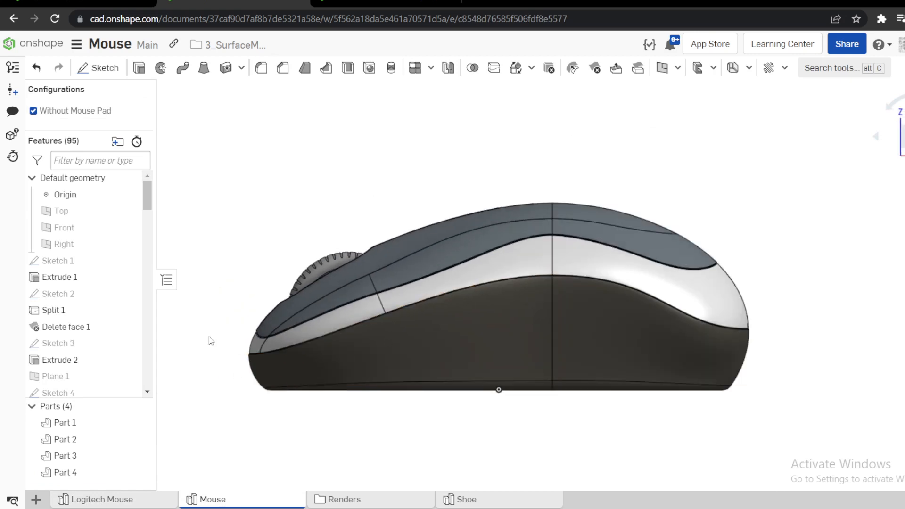
# Examine the curved parting edges between the dark lower body and the white middle band in front view
pyautogui.click(288, 346)
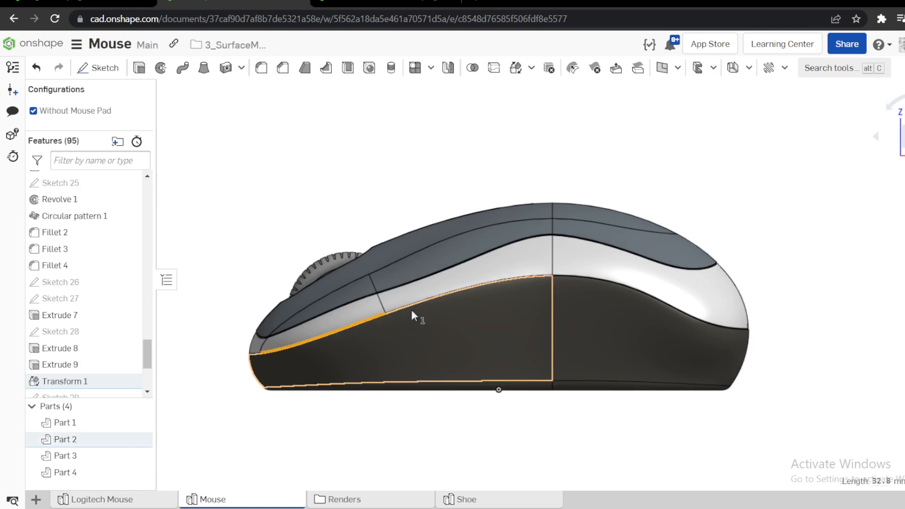
pyautogui.click(569, 274)
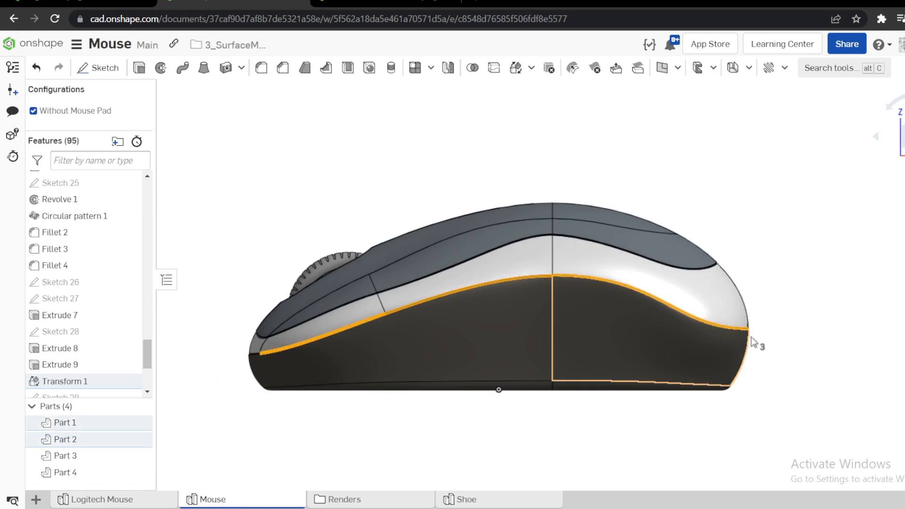
pyautogui.click(376, 185)
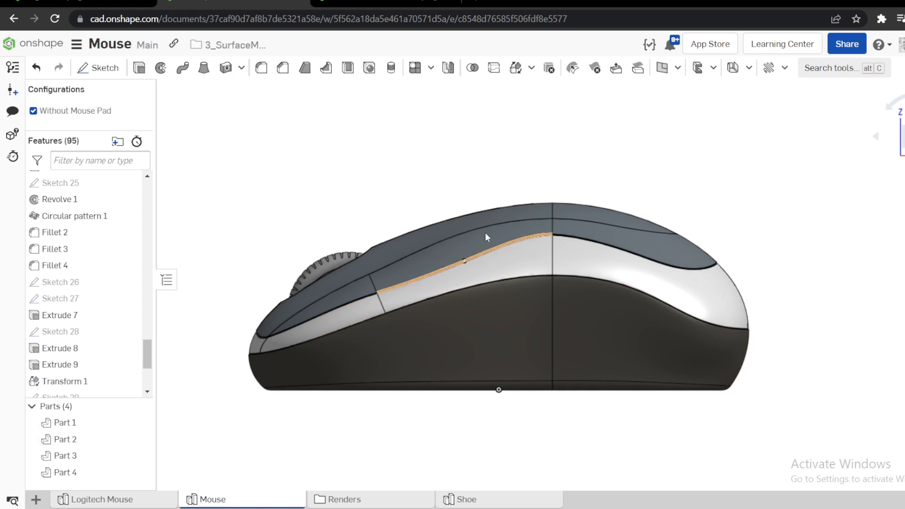
# Return to the Advanced Surface Models document and examine the bottom body's curved upper edge in front view
pyautogui.click(385, 4)
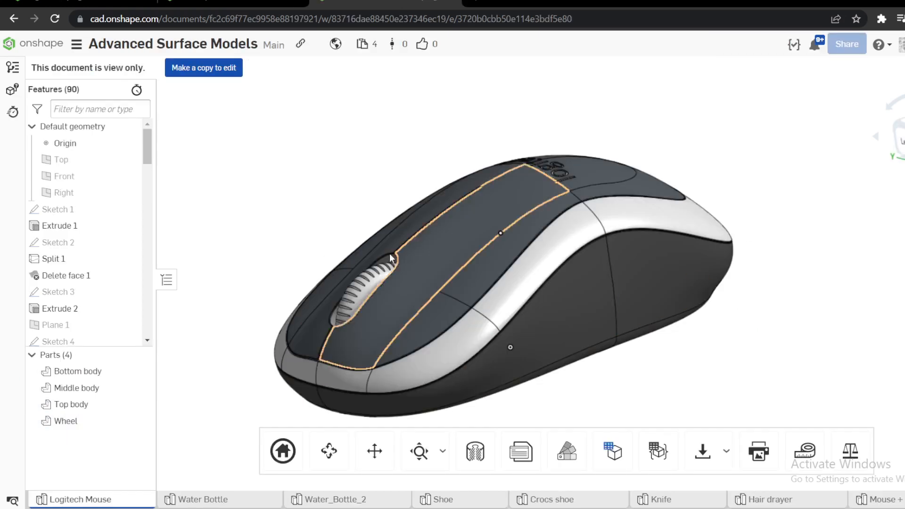
pyautogui.moveTo(556, 241); pyautogui.dragTo(460, 173, button='right')
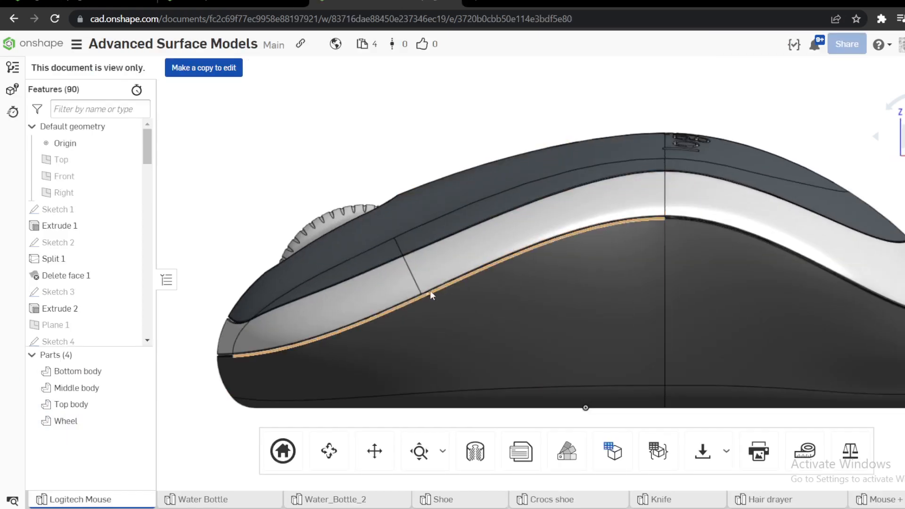
pyautogui.click(387, 315)
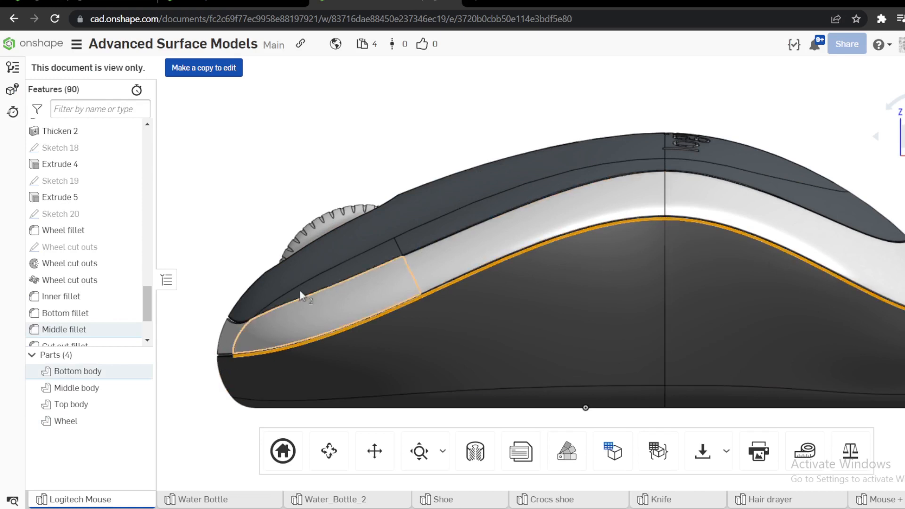
pyautogui.click(347, 153)
# Examine the middle body's outer edge curves and where they meet in top view, then return to front view
pyautogui.hotkey('shift', '5')
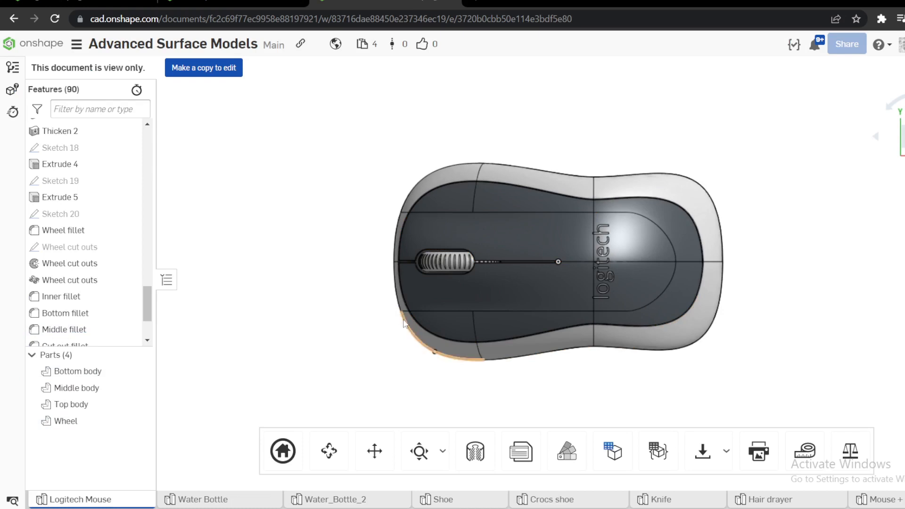
pyautogui.click(495, 362)
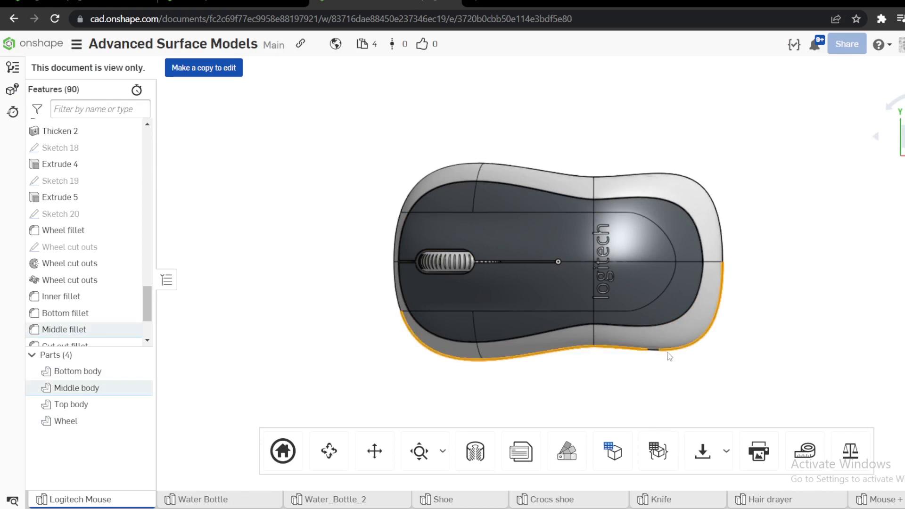
pyautogui.scroll(3, 658, 356)
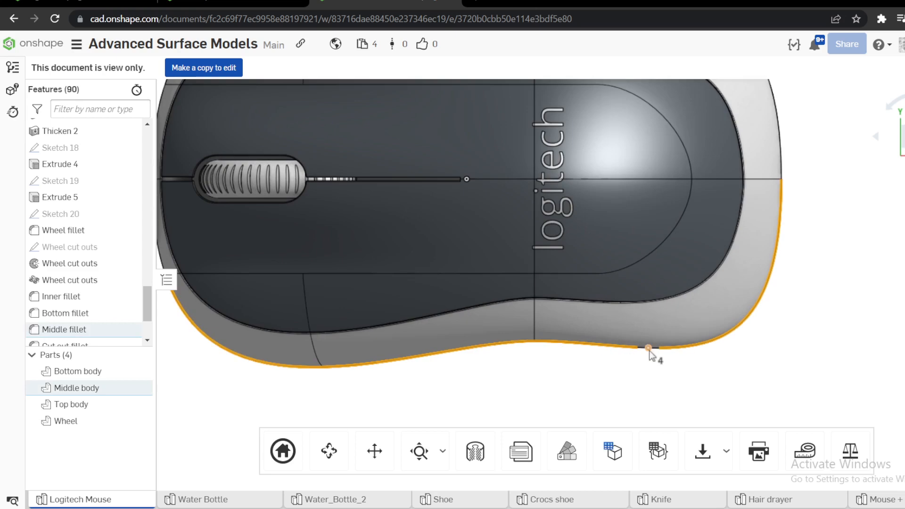
pyautogui.scroll(-1, 650, 360)
pyautogui.scroll(-2, 820, 334)
pyautogui.click(825, 328)
pyautogui.hotkey('shift', '1')
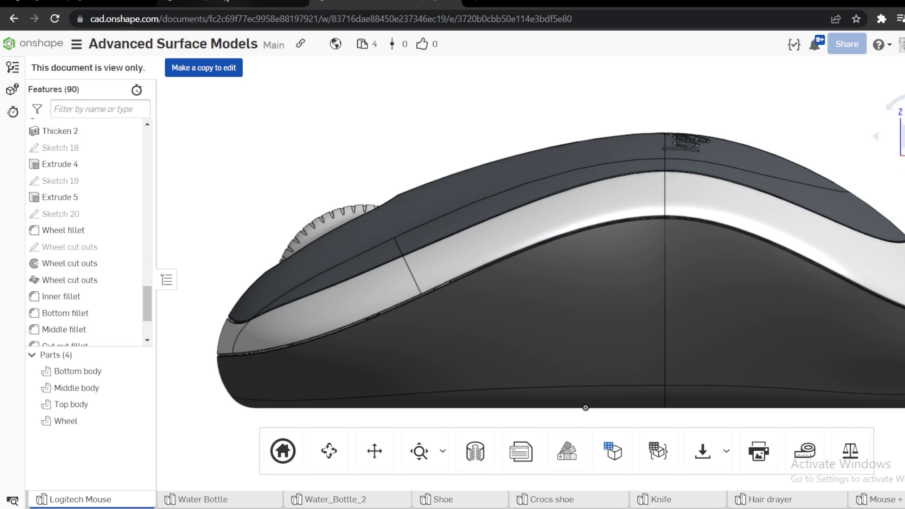
# Switch to the Logitech Mouse part studio in the Mouse document and start a sketch on the Top plane
pyautogui.click(226, 2)
pyautogui.click(101, 499)
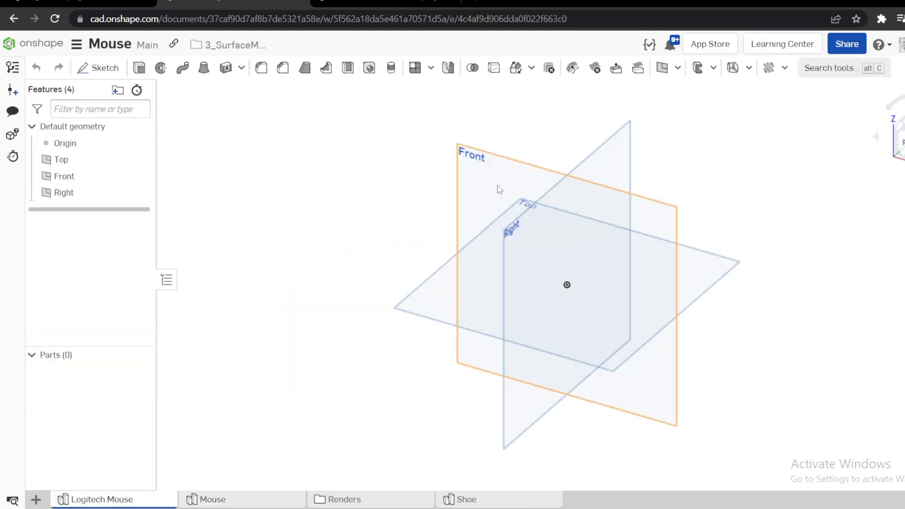
pyautogui.click(444, 299)
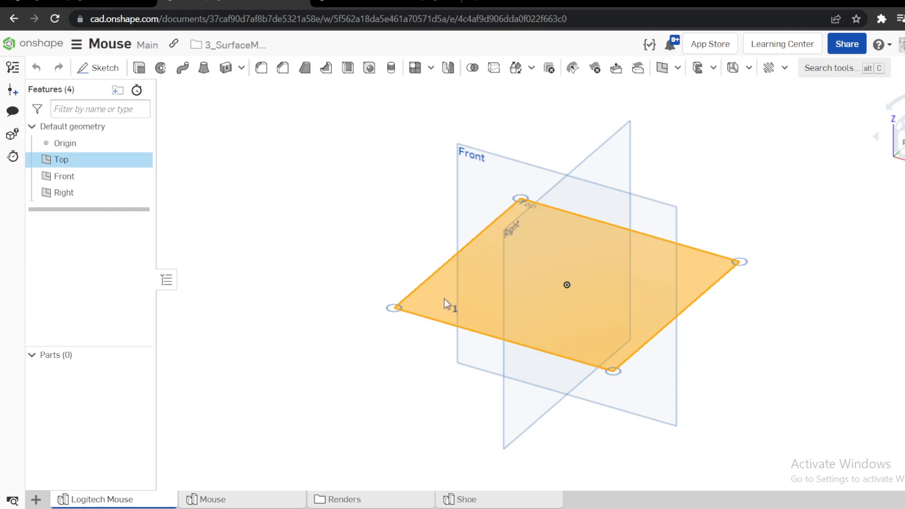
pyautogui.press('s')
pyautogui.click(457, 287)
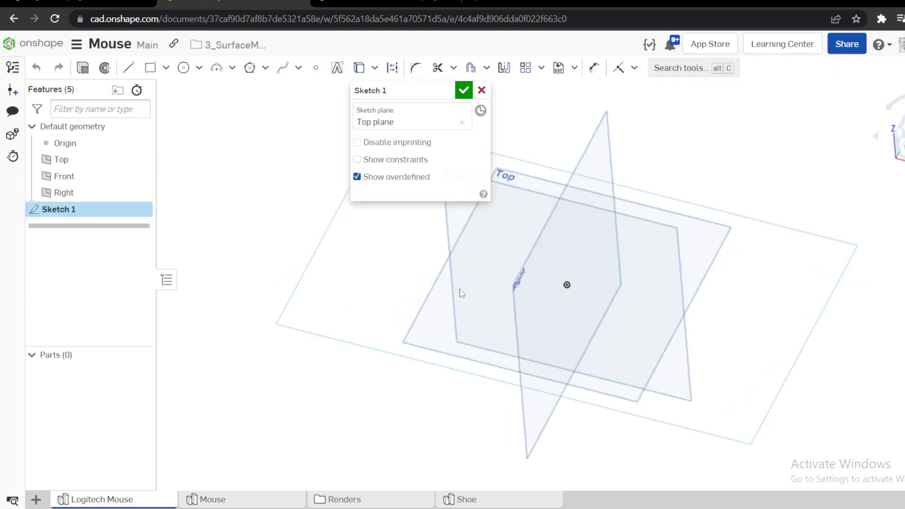
pyautogui.scroll(-2, 616, 241)
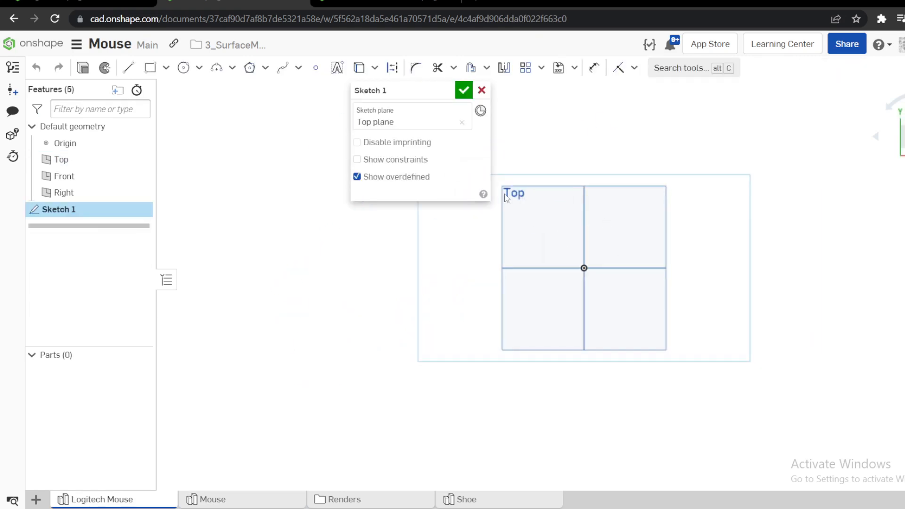
pyautogui.moveTo(383, 90); pyautogui.dragTo(214, 101)
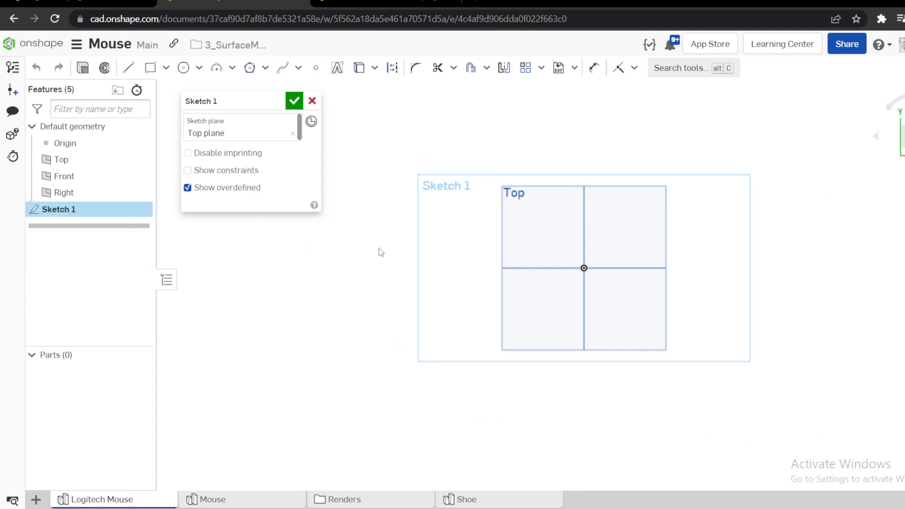
# Sketch a spline from a point level with the origin on its left side down to a point just below the Top plane's outline
pyautogui.press('s')
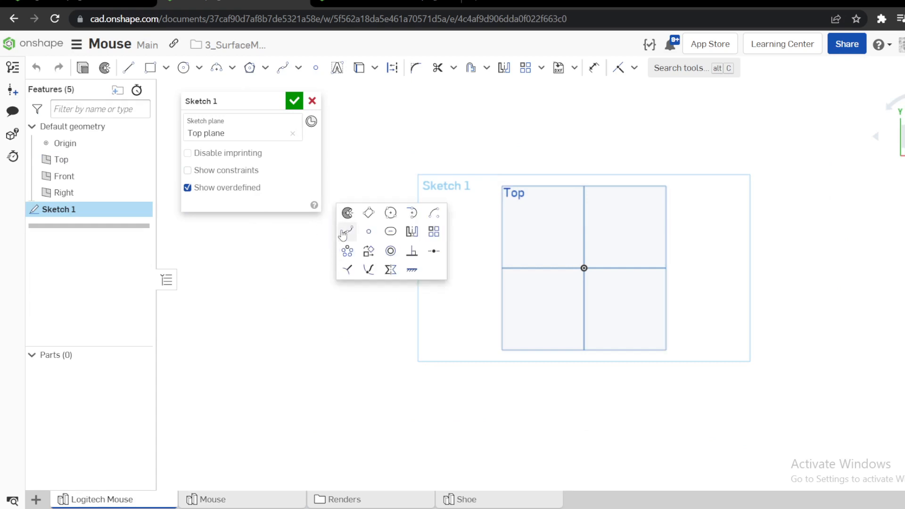
pyautogui.click(347, 232)
pyautogui.click(385, 269)
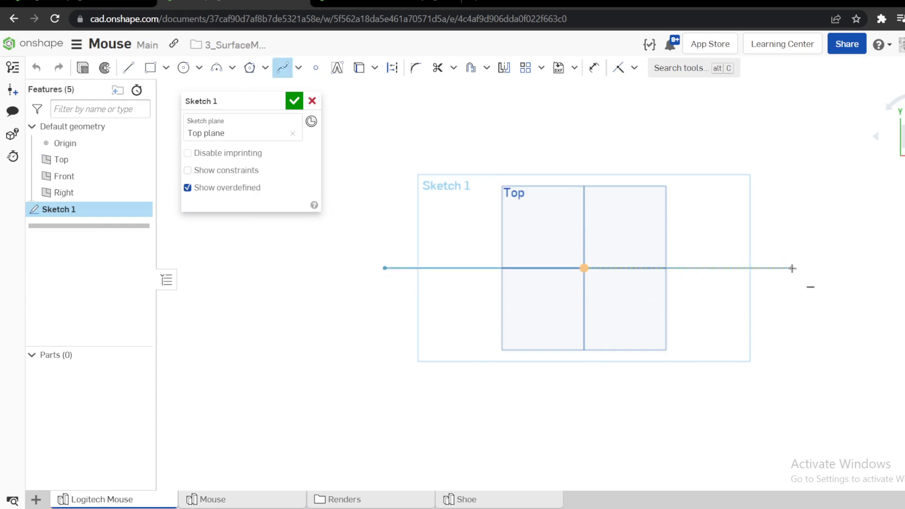
pyautogui.click(589, 381)
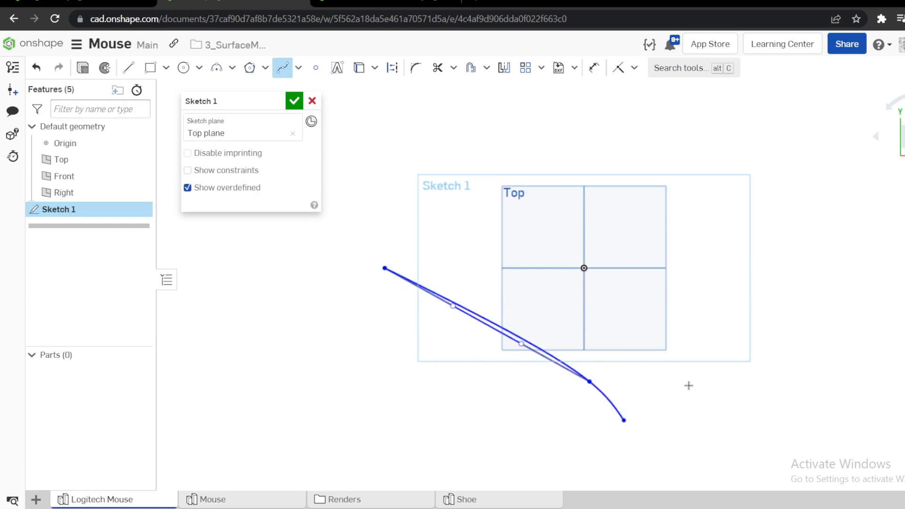
pyautogui.press('Escape')
# Sketch a second spline from a point level with the origin on its right side to the first spline's lower endpoint
pyautogui.press('s')
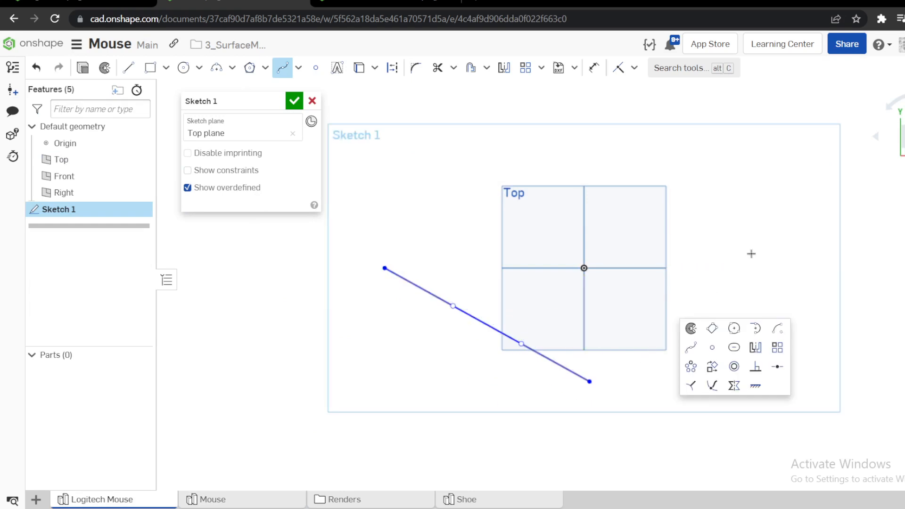
pyautogui.click(756, 267)
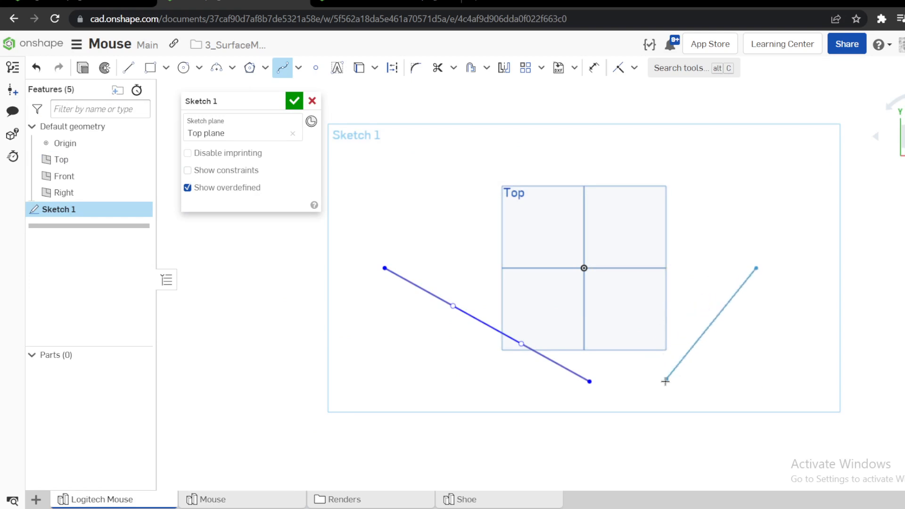
pyautogui.click(588, 382)
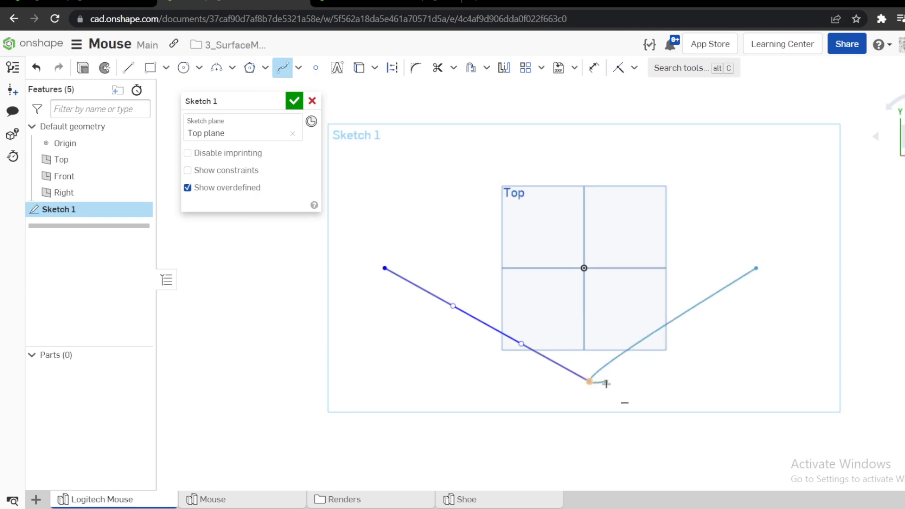
pyautogui.press('Escape')
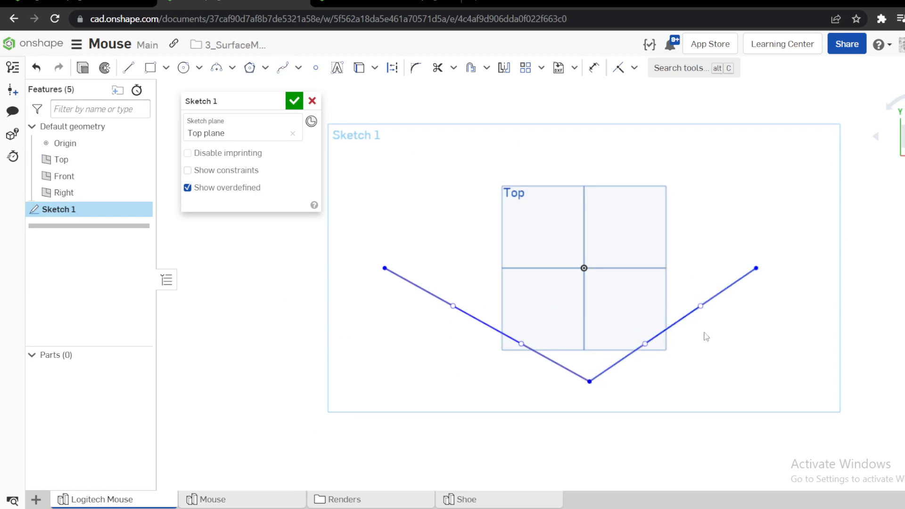
# Sketch a horizontal line through the origin between the two splines' outer endpoints and convert it to construction
pyautogui.press('l')
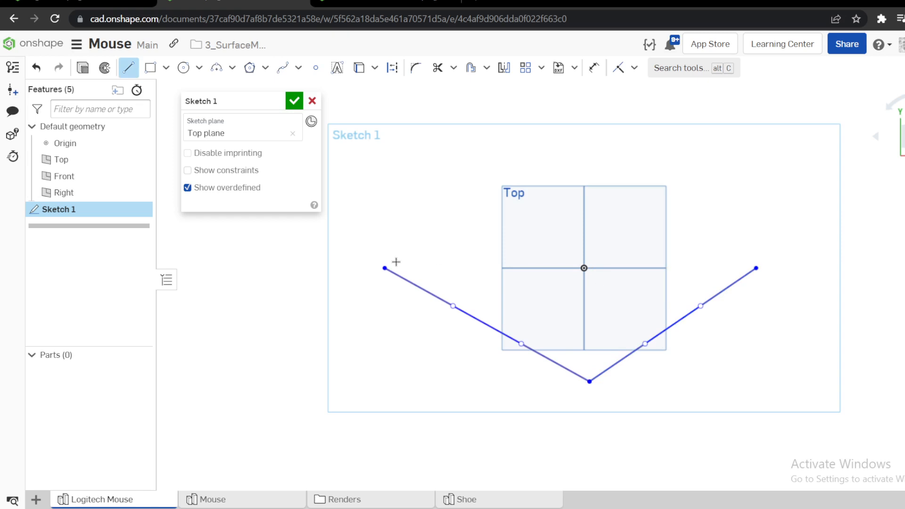
pyautogui.click(384, 268)
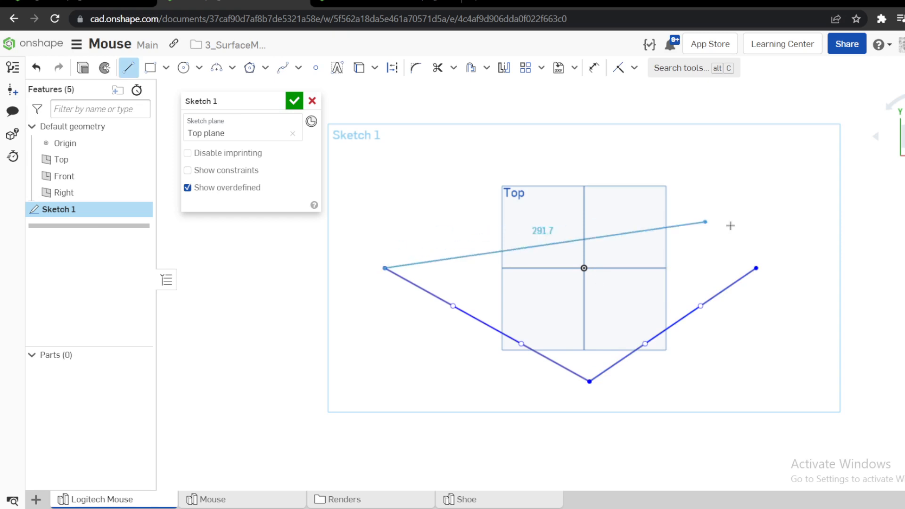
pyautogui.click(755, 268)
pyautogui.press('Escape')
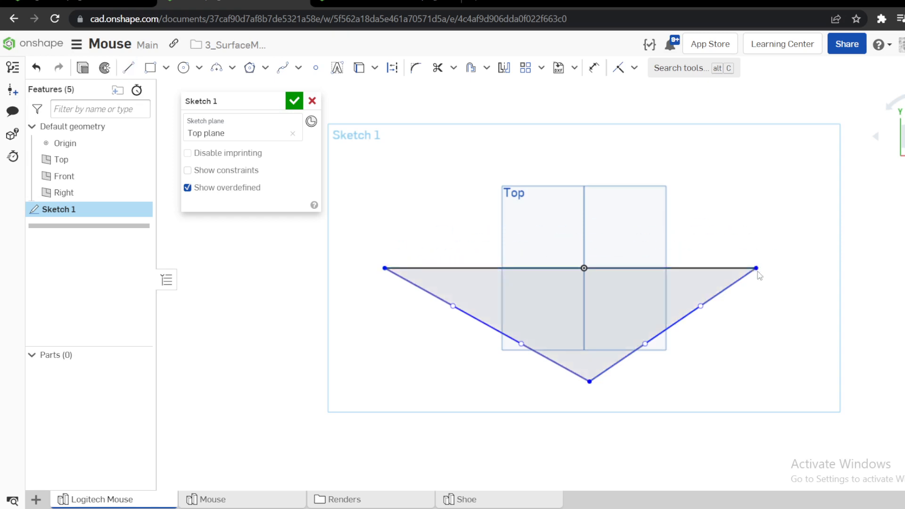
pyautogui.click(719, 270)
pyautogui.press('q')
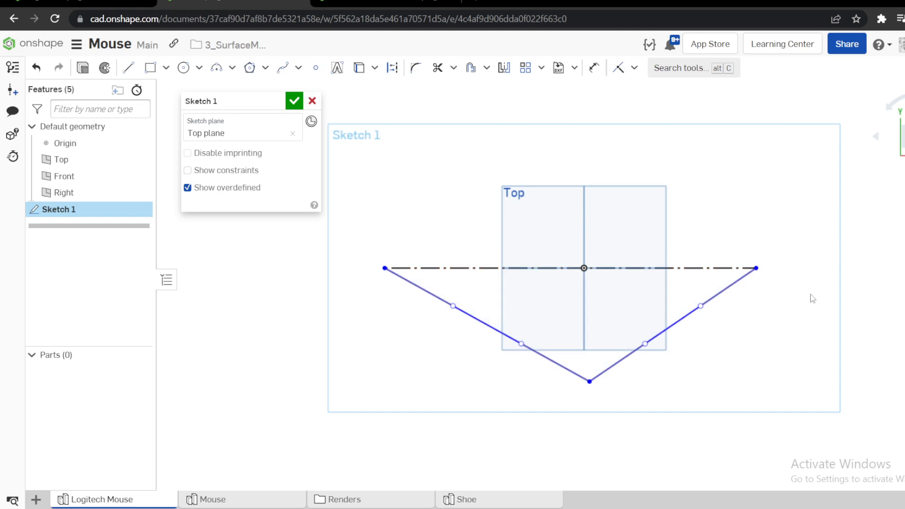
pyautogui.press('d')
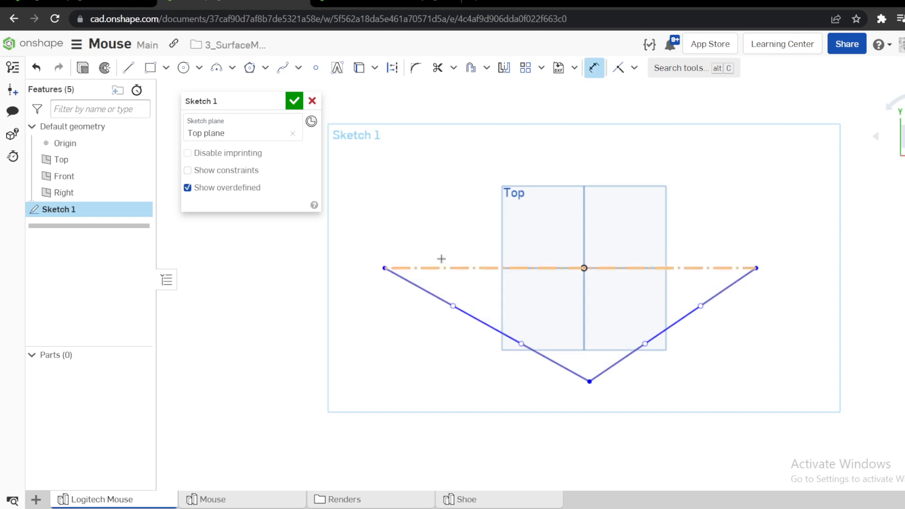
pyautogui.click(579, 267)
pyautogui.click(584, 267)
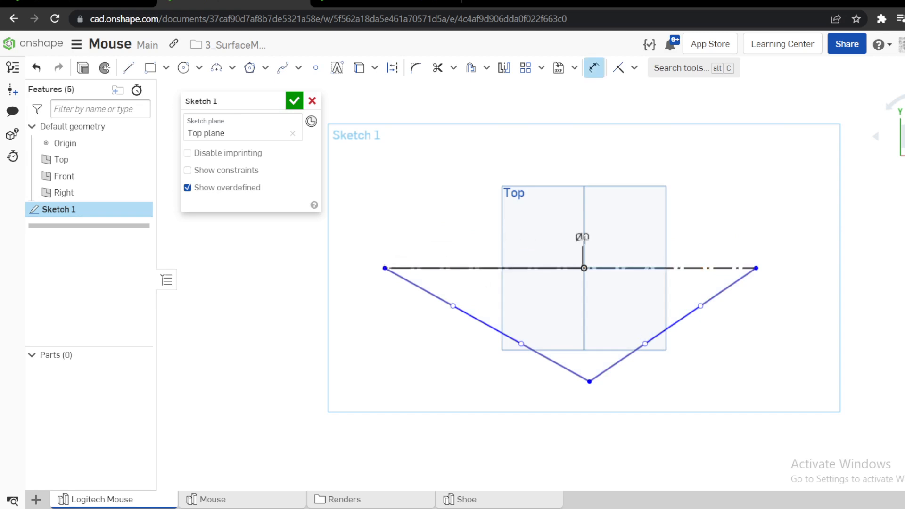
pyautogui.press('Escape')
# Hide the default planes to clear the view of the sketch
pyautogui.press('p')
pyautogui.scroll(2, 572, 255)
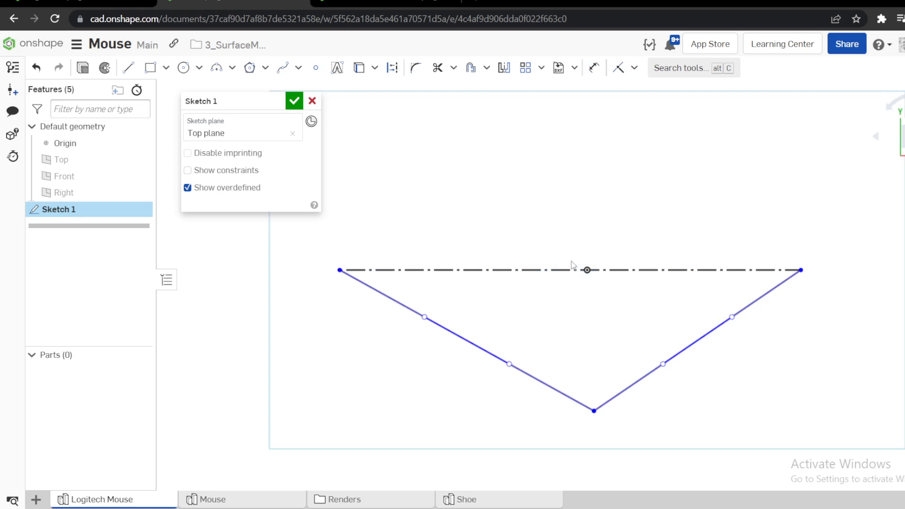
pyautogui.press('d')
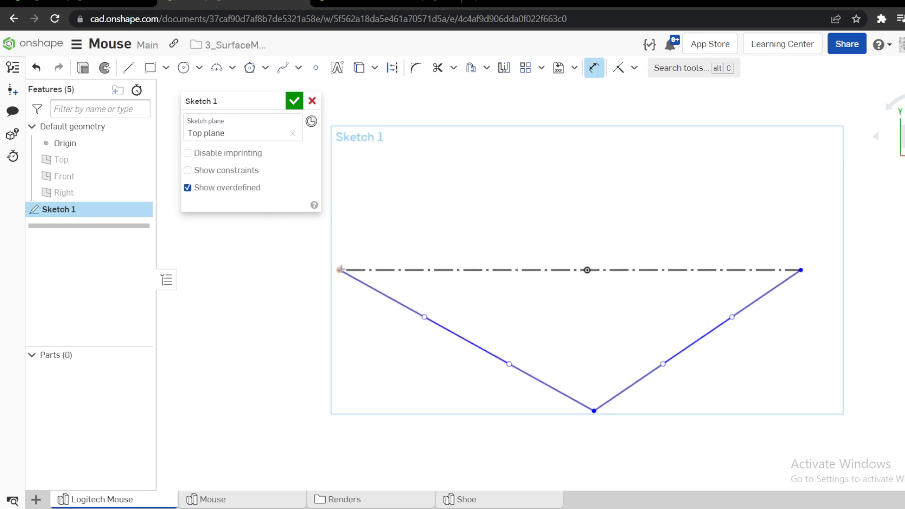
pyautogui.click(586, 269)
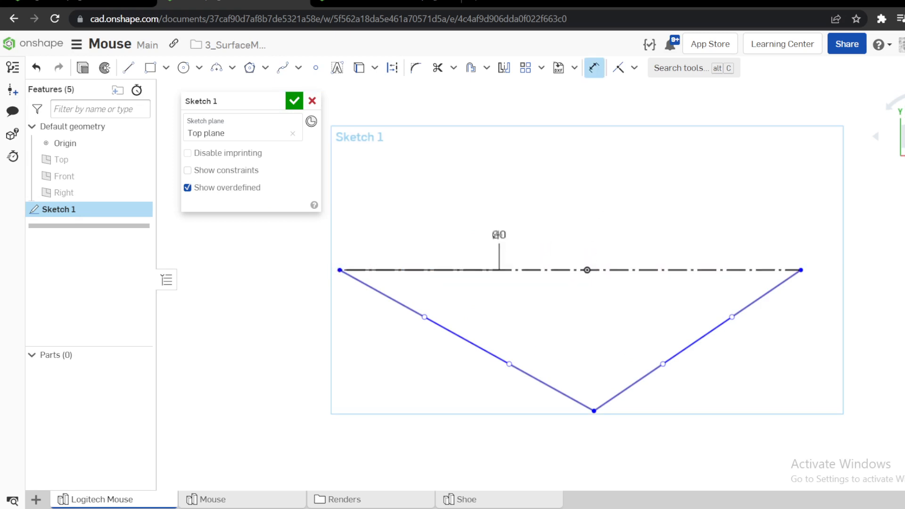
pyautogui.press('Escape')
# Dimension the horizontal distance from the left spline's outer endpoint to the origin as 50 mm
pyautogui.press('d')
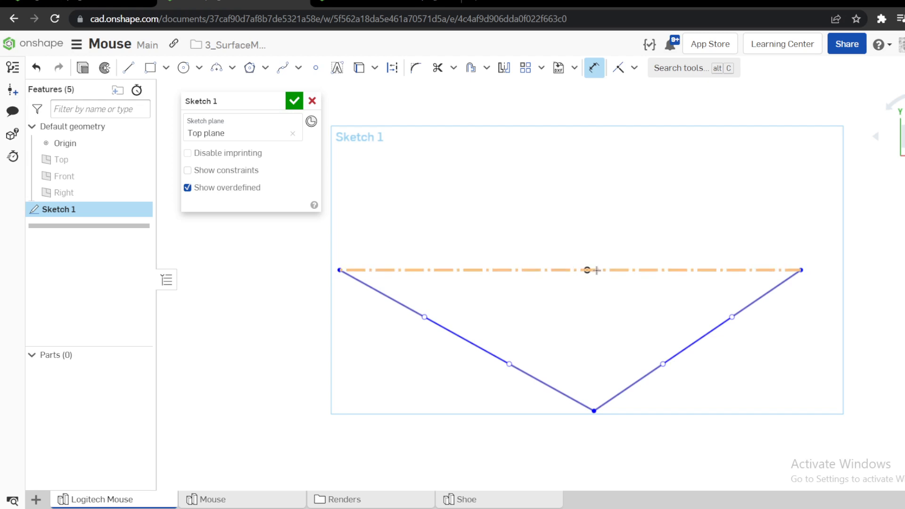
pyautogui.click(339, 269)
pyautogui.click(461, 227)
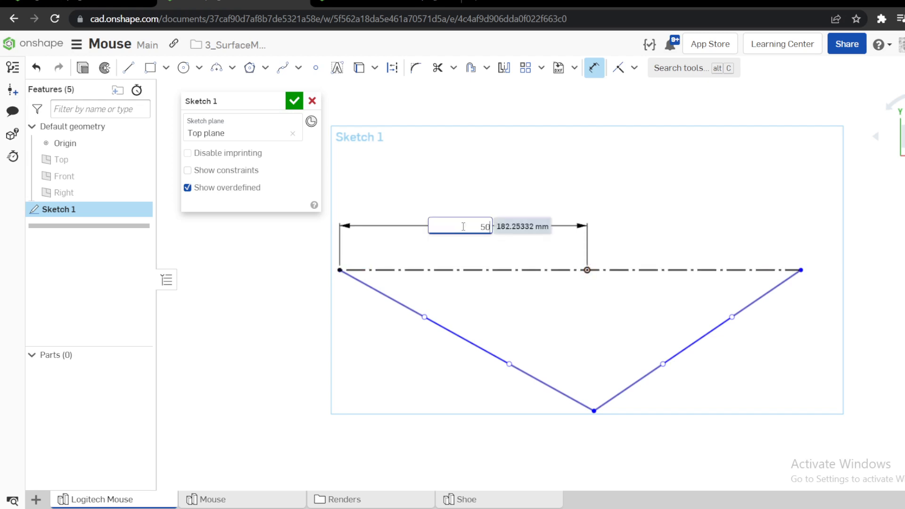
pyautogui.write('50')
pyautogui.press('Return')
# Dimension the horizontal distance from the origin to the right spline's outer endpoint as 50 mm
pyautogui.scroll(5, 677, 292)
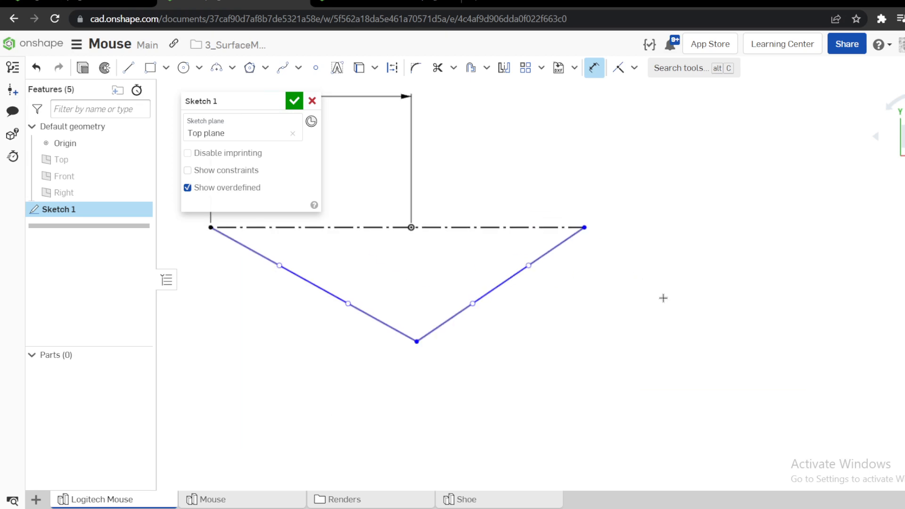
pyautogui.click(585, 227)
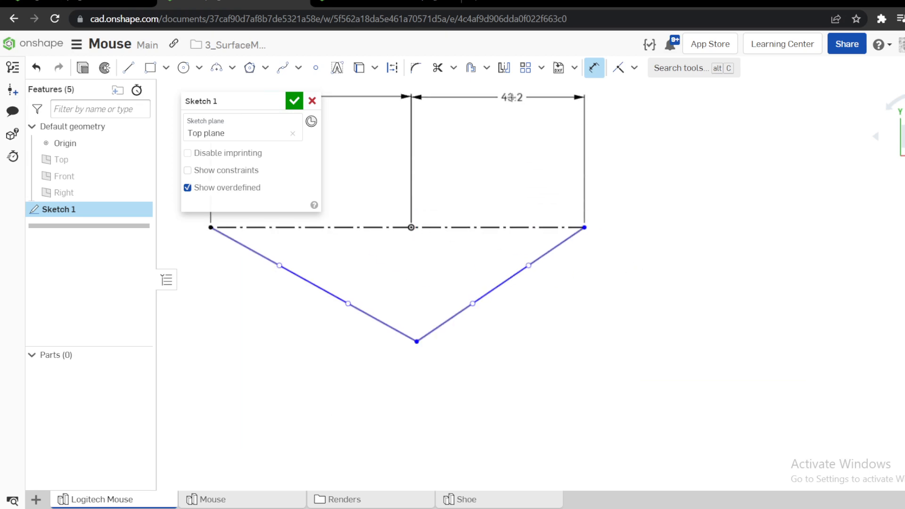
pyautogui.click(512, 98)
pyautogui.write('50')
pyautogui.press('Return')
# Move both 50 mm dimension labels closer to the construction line, aligned with each other
pyautogui.scroll(1, 512, 97)
pyautogui.moveTo(464, 146)
pyautogui.mouseDown(button='middle')
pyautogui.moveTo(539, 143)
pyautogui.moveTo(557, 164)
pyautogui.mouseUp(button='middle')
pyautogui.scroll(-1, 557, 164)
pyautogui.press('Escape')
pyautogui.moveTo(465, 113); pyautogui.dragTo(451, 168)
pyautogui.moveTo(690, 114); pyautogui.dragTo(666, 168)
# Pull the left spline's outer control handle downward and outward and constrain that handle to be vertical
pyautogui.moveTo(434, 293); pyautogui.dragTo(391, 330)
pyautogui.press('d')
pyautogui.press('v')
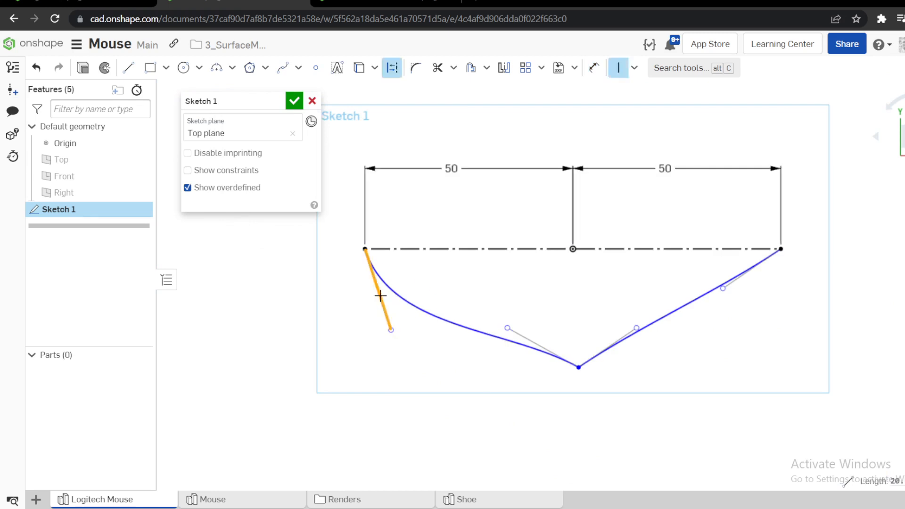
# Pull the right spline's outer control handle downward and outward and constrain it to be vertical
pyautogui.moveTo(736, 284); pyautogui.dragTo(793, 321)
pyautogui.moveTo(737, 280); pyautogui.dragTo(795, 356)
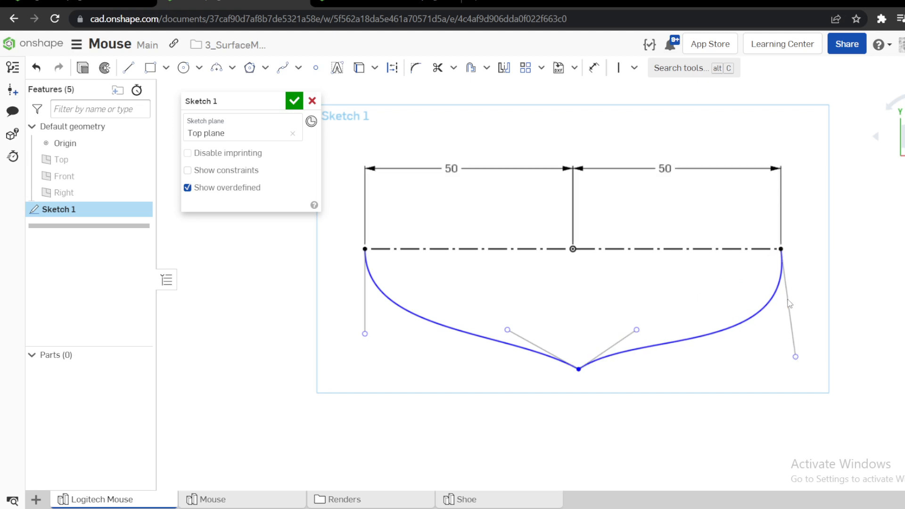
pyautogui.press('v')
pyautogui.click(787, 304)
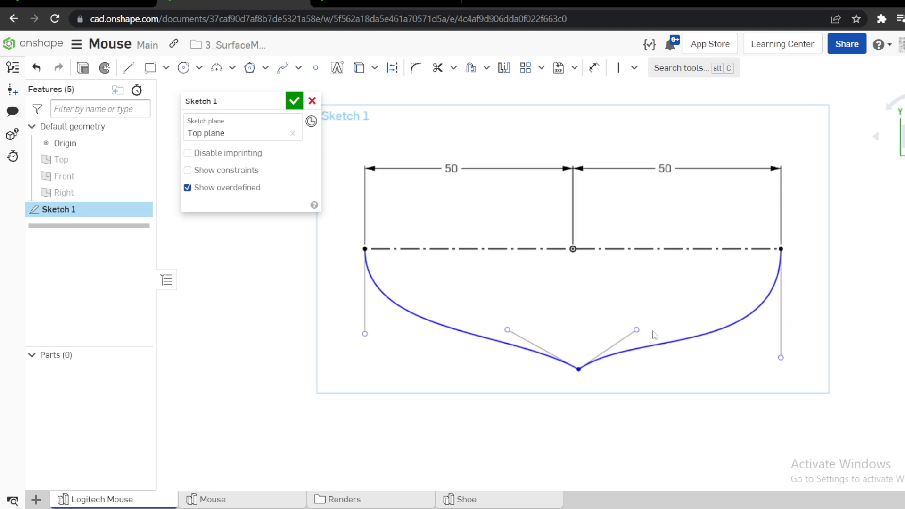
# Constrain both spline handles at the shared lower point to be horizontal
pyautogui.press('h')
pyautogui.click(537, 345)
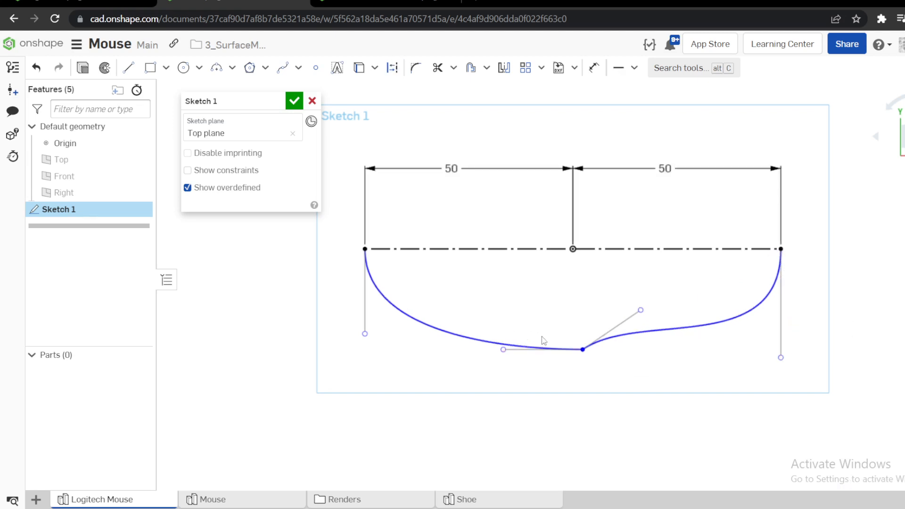
pyautogui.click(621, 322)
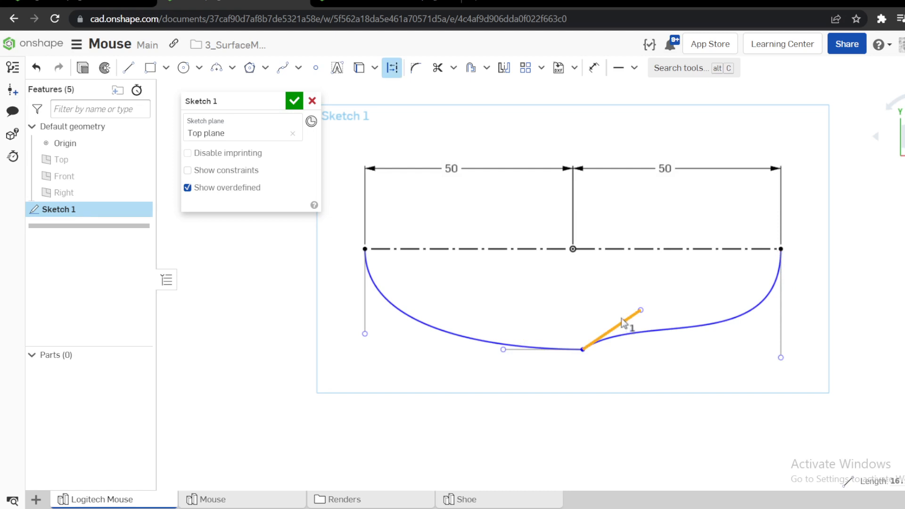
pyautogui.press('h')
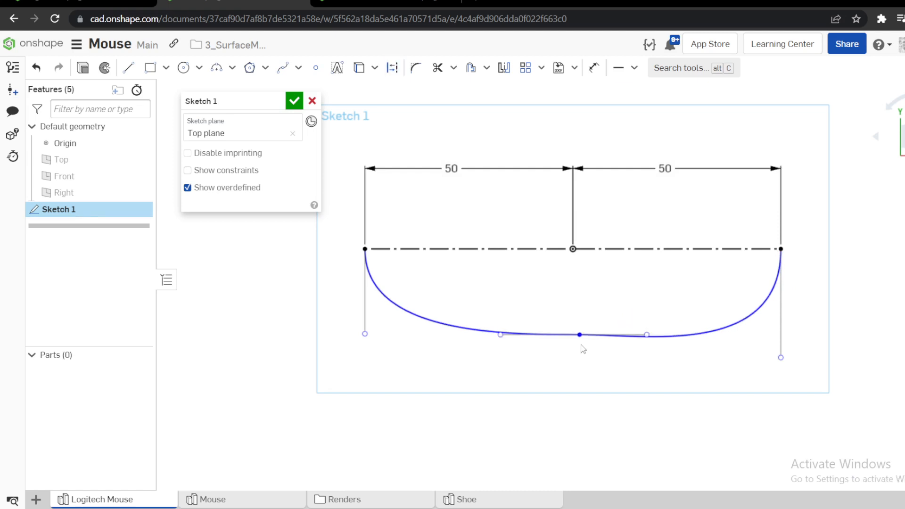
# Move the splines' shared lower point down and to the right, and make its two horizontal handles equal in length
pyautogui.moveTo(581, 333); pyautogui.dragTo(623, 349)
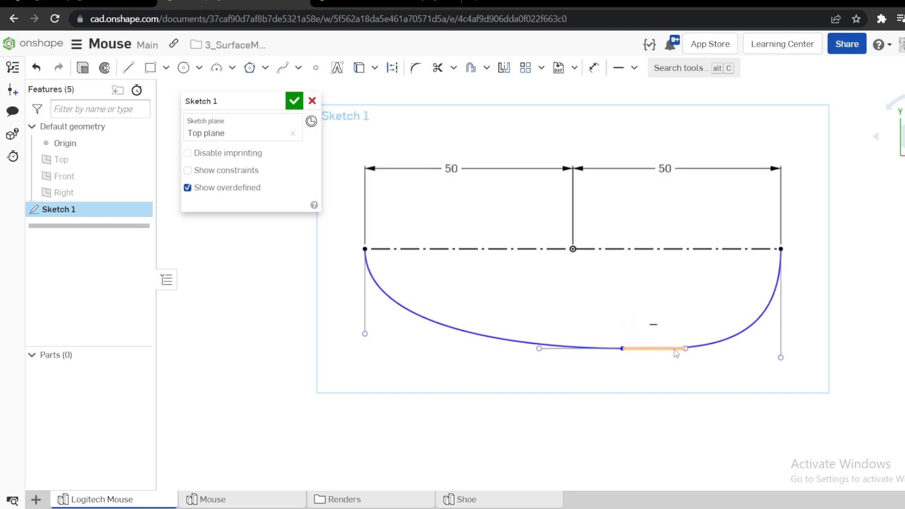
pyautogui.click(673, 349)
pyautogui.press('Escape')
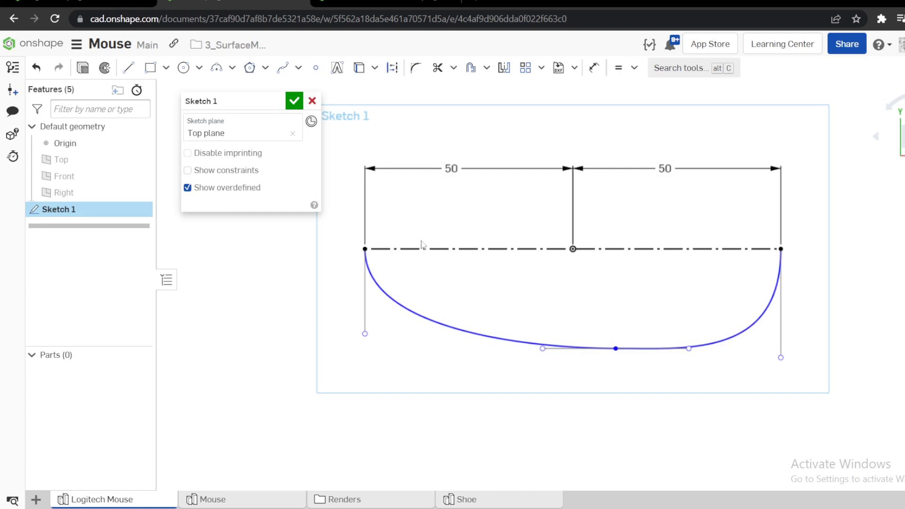
# Dimension the vertical distance from the origin to the splines' shared lower point as 25.75 mm
pyautogui.press('d')
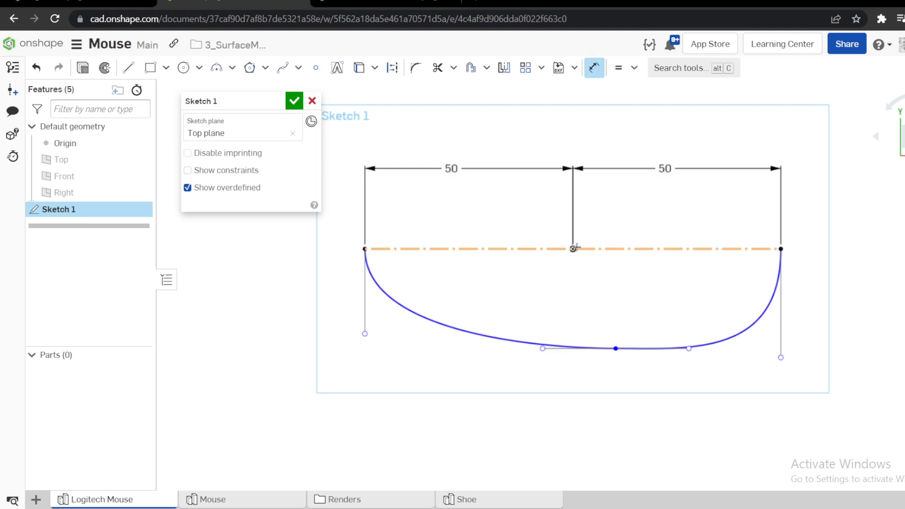
pyautogui.press('s')
pyautogui.click(542, 253)
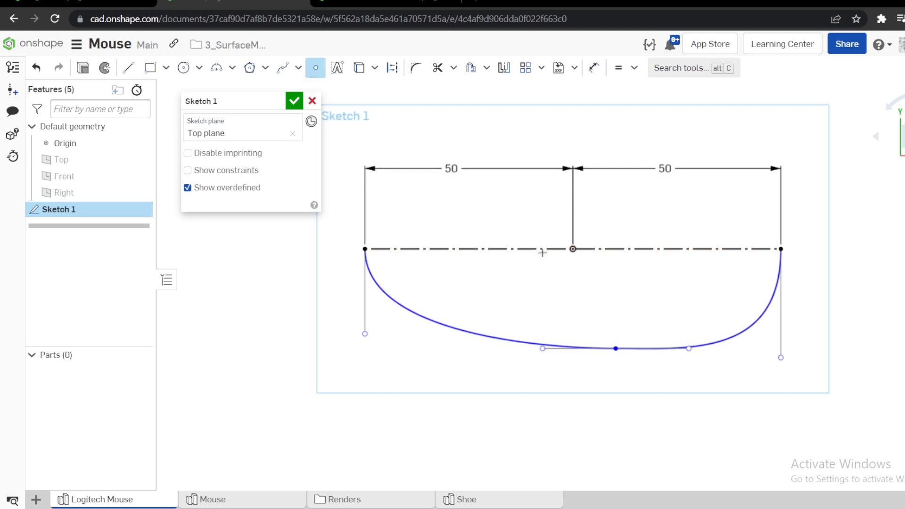
pyautogui.press('u')
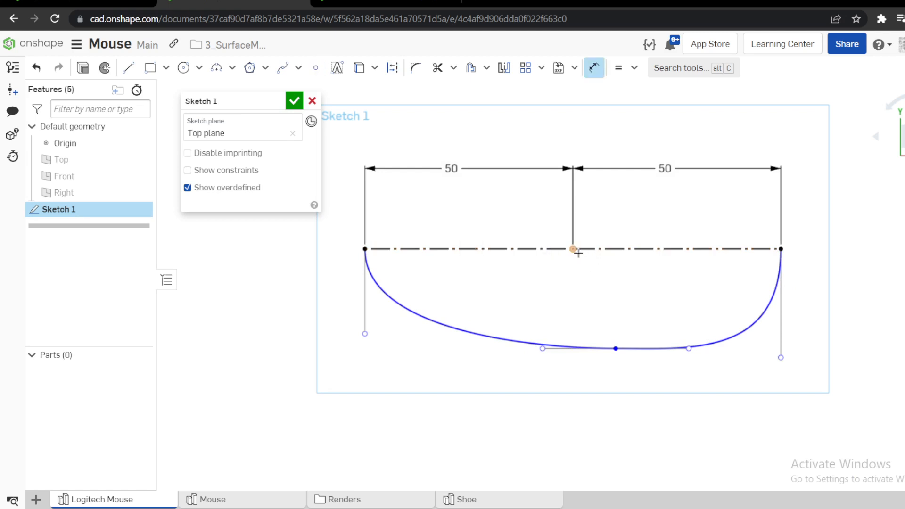
pyautogui.click(615, 348)
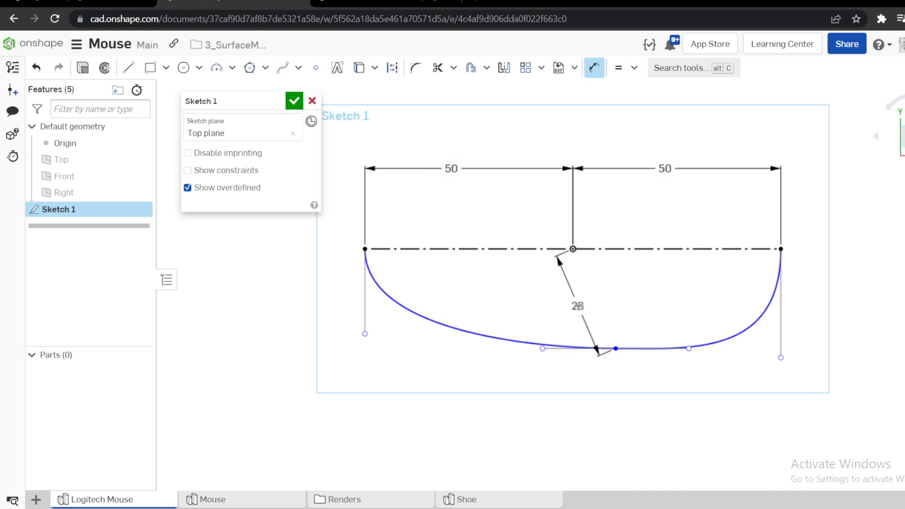
pyautogui.click(803, 307)
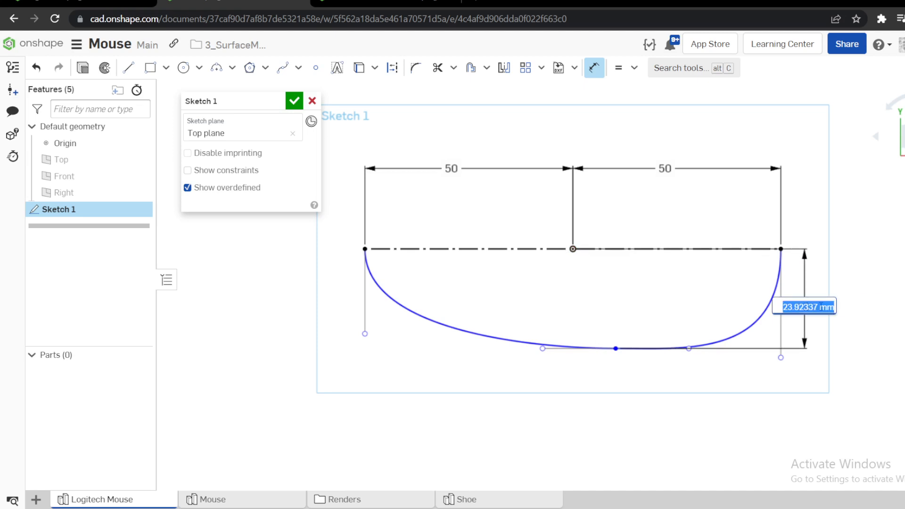
pyautogui.write('25.75')
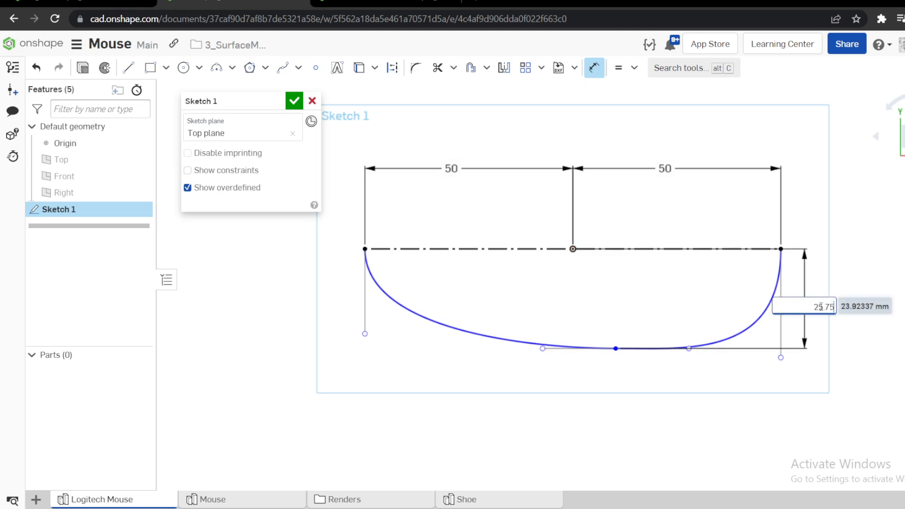
pyautogui.press('Escape')
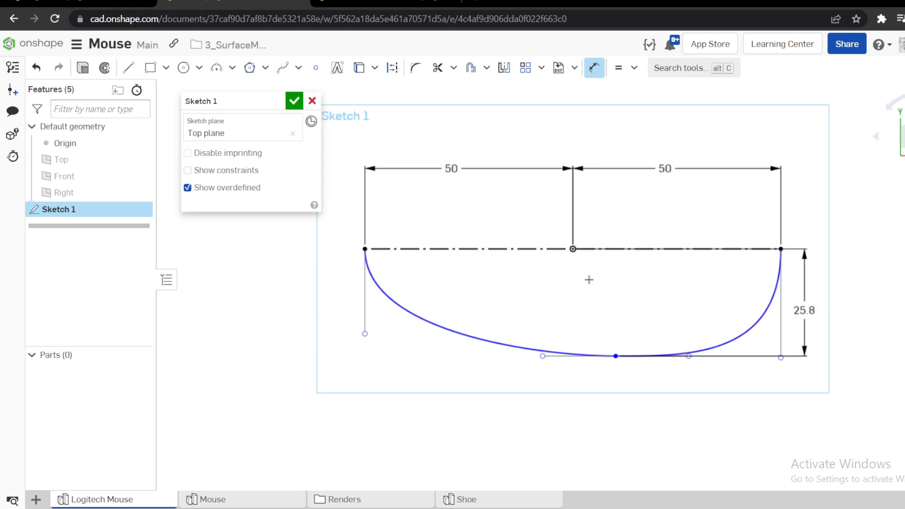
# Dimension the horizontal distance from the origin to the shared lower point as 10.75 mm, placing the label below the construction line
pyautogui.click(614, 356)
pyautogui.click(572, 249)
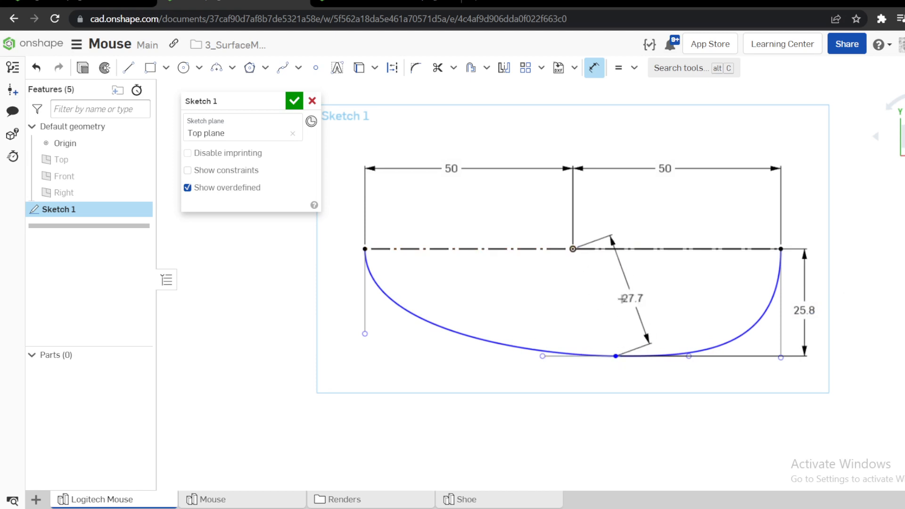
pyautogui.click(596, 209)
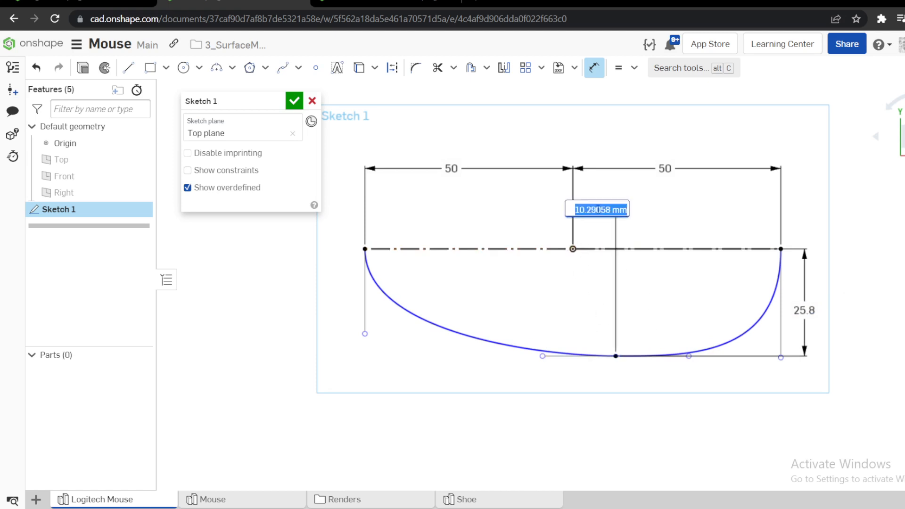
pyautogui.write('10.75')
pyautogui.press('Return')
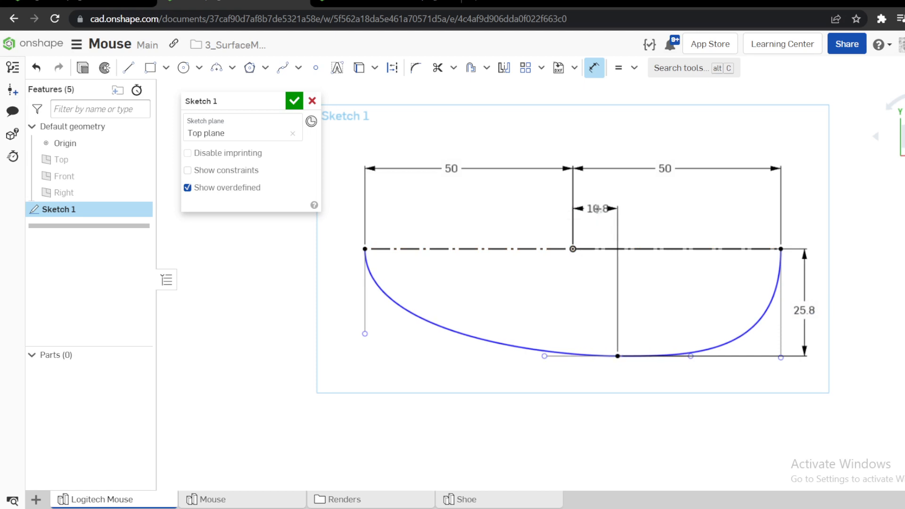
pyautogui.moveTo(596, 209); pyautogui.dragTo(595, 282)
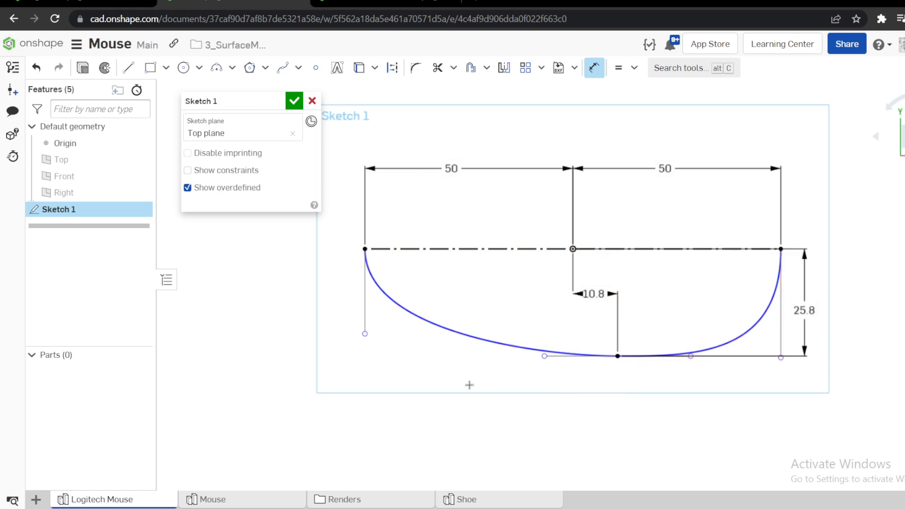
# Lengthen the left spline's vertical end handle downward and dimension its length as 45 mm
pyautogui.press('Escape')
pyautogui.moveTo(367, 338); pyautogui.dragTo(365, 451)
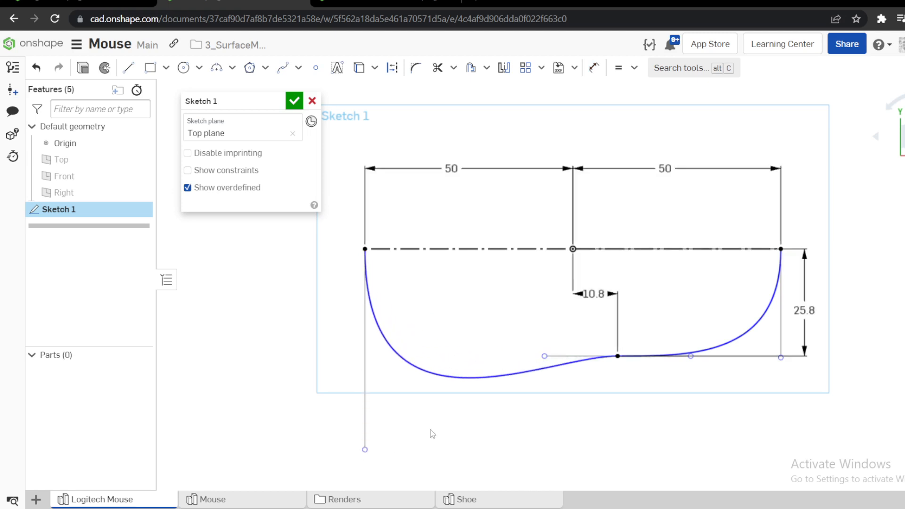
pyautogui.press('d')
pyautogui.click(365, 410)
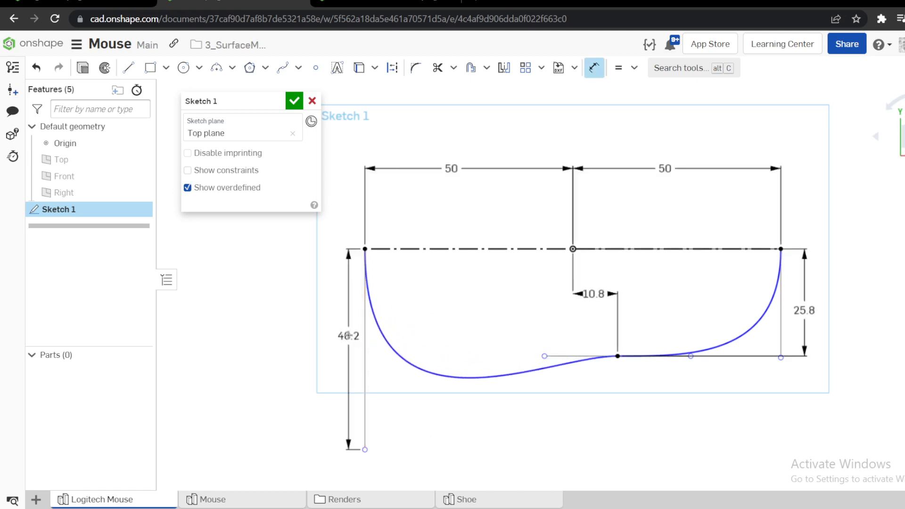
pyautogui.click(338, 322)
pyautogui.write('45')
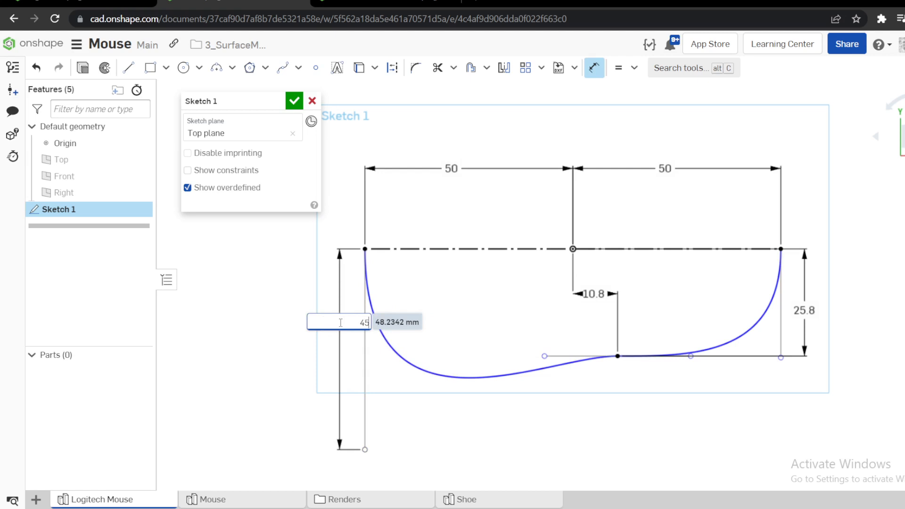
pyautogui.press('Return')
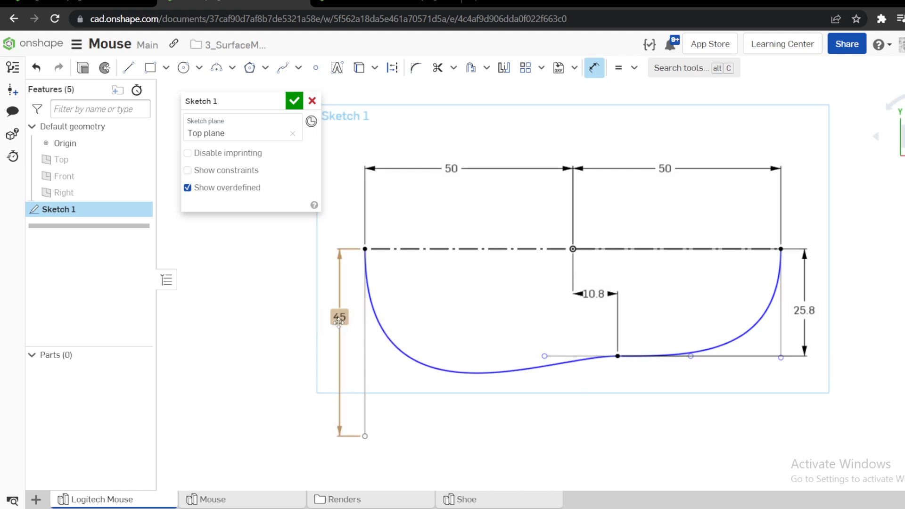
# Lengthen the right spline's vertical end handle downward and dimension its length as 35 mm
pyautogui.click(779, 333)
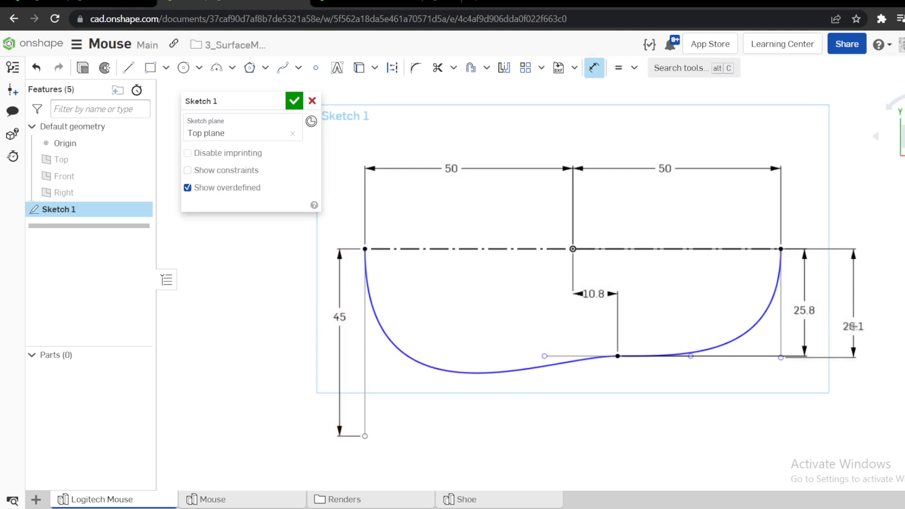
pyautogui.press('Escape')
pyautogui.moveTo(781, 358); pyautogui.dragTo(788, 395)
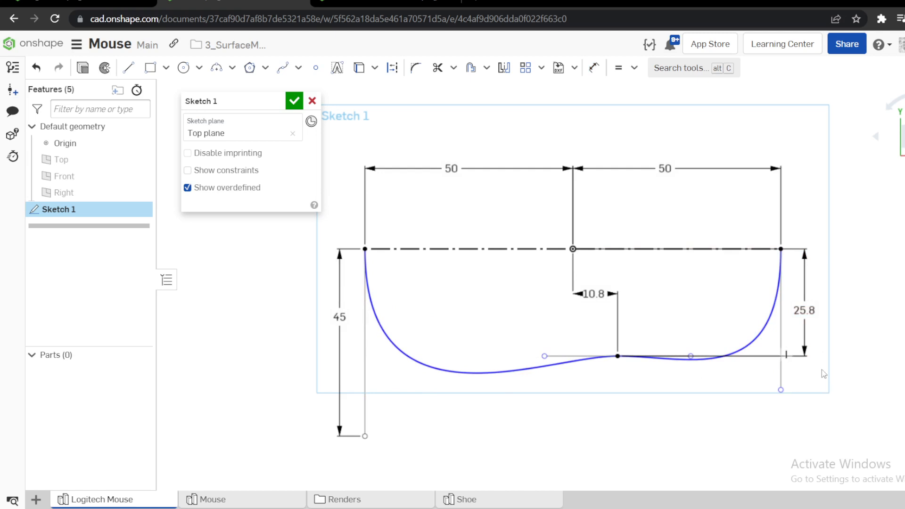
pyautogui.press('u')
pyautogui.click(782, 331)
pyautogui.click(848, 330)
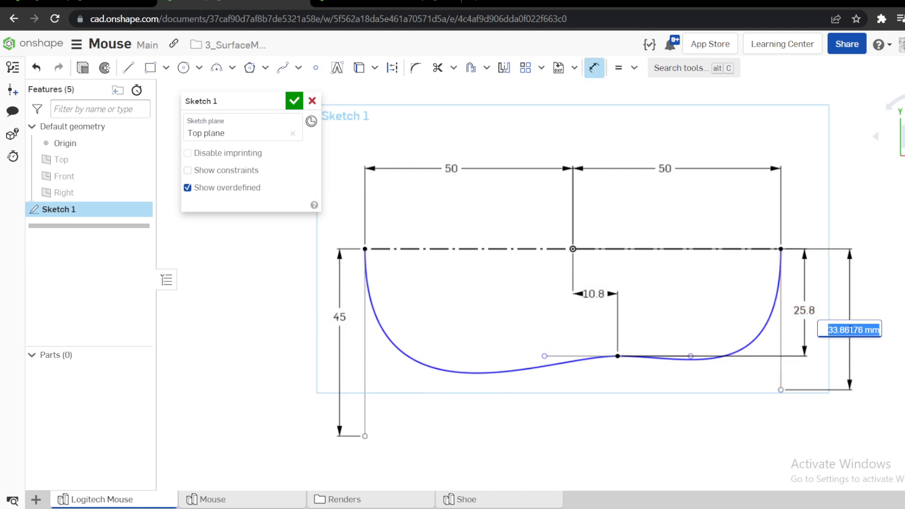
pyautogui.write('35')
pyautogui.press('Return')
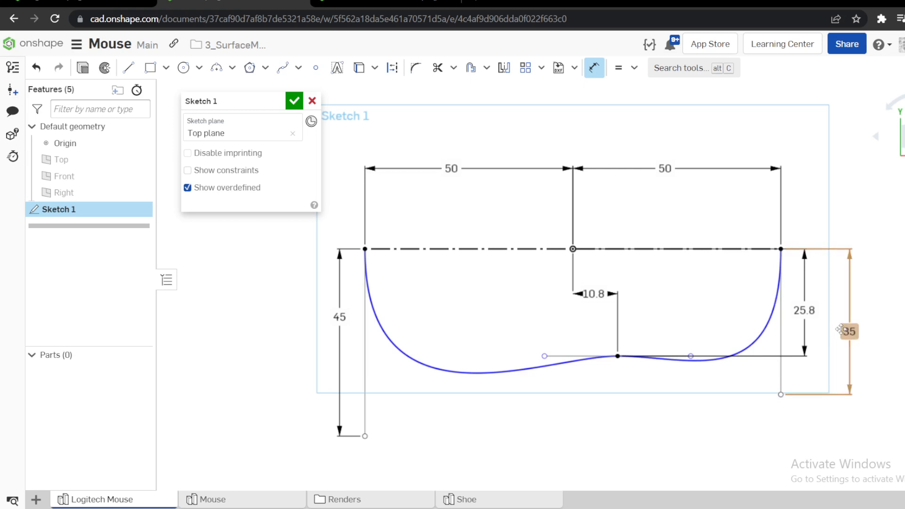
# Try 32 mm for the length of the right spline's vertical handle, and settle on 33 mm
pyautogui.doubleClick(841, 329)
pyautogui.write('32')
pyautogui.press('Return')
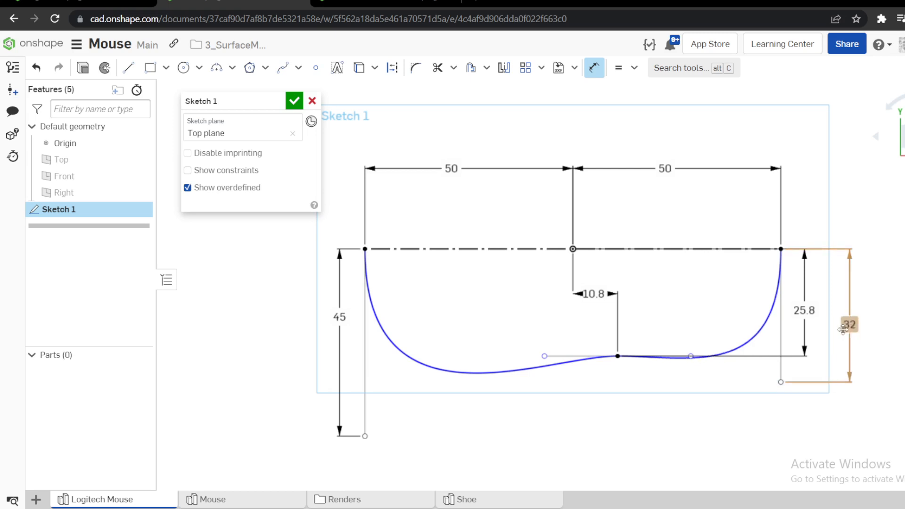
pyautogui.doubleClick(849, 325)
pyautogui.write('33')
pyautogui.press('Return')
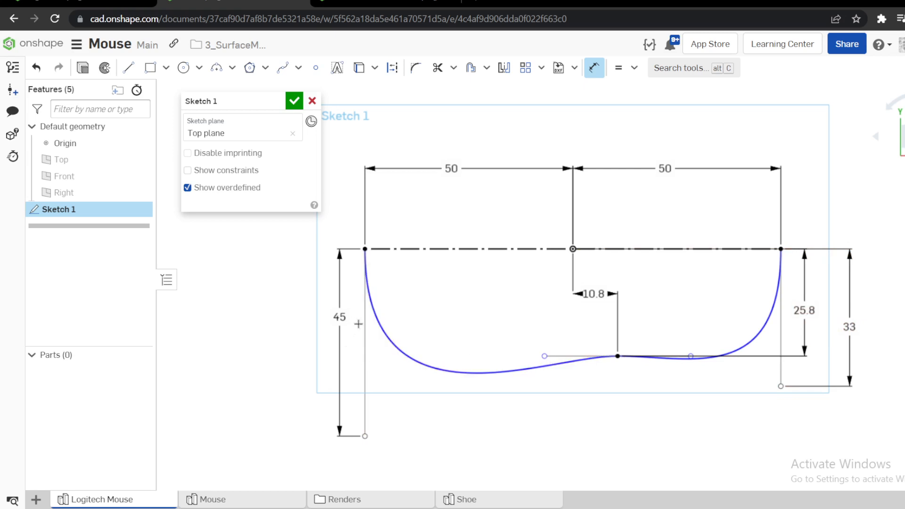
# Dimension the left spline's horizontal handle at the shared lower point as 18 mm, placing the label above the handle
pyautogui.click(572, 352)
pyautogui.click(574, 337)
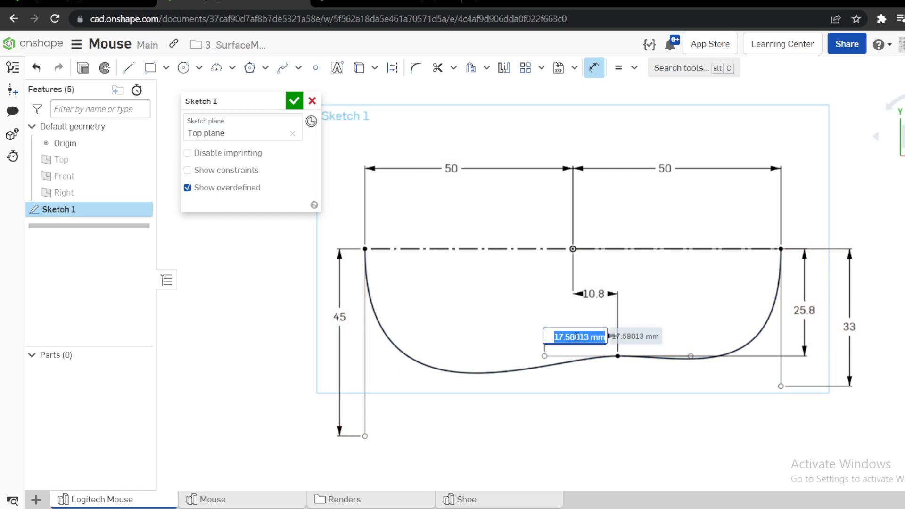
pyautogui.write('1')
pyautogui.press('Return')
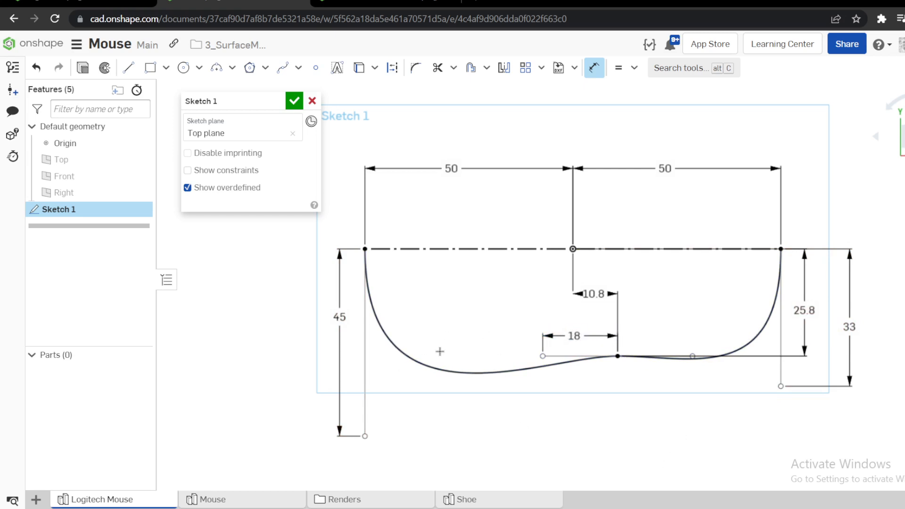
# Try 48 mm for the left spline's vertical handle, settle on 46 mm, and finish the sketch
pyautogui.doubleClick(338, 317)
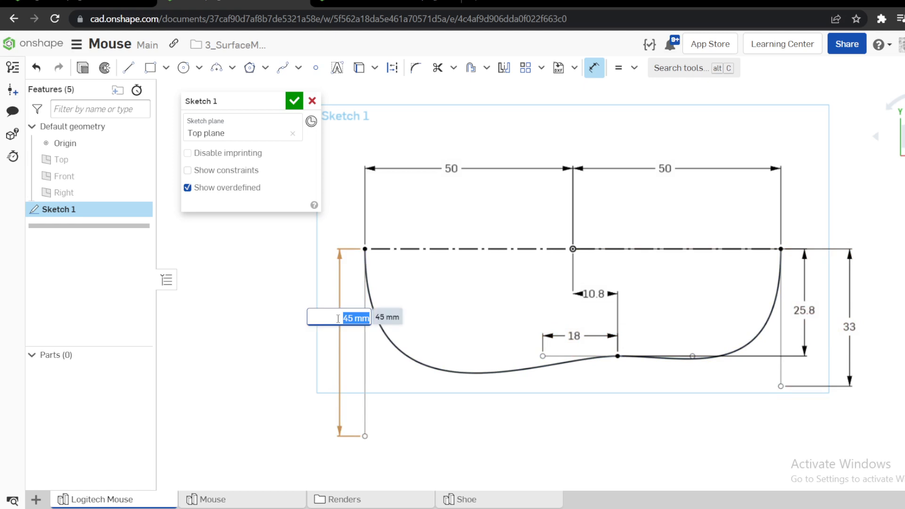
pyautogui.press('Return')
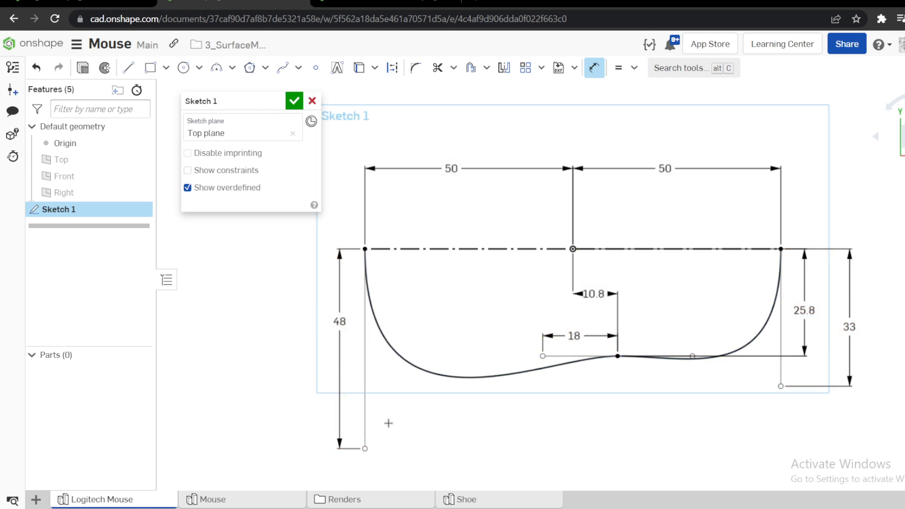
pyautogui.doubleClick(339, 322)
pyautogui.write('46')
pyautogui.press('Return')
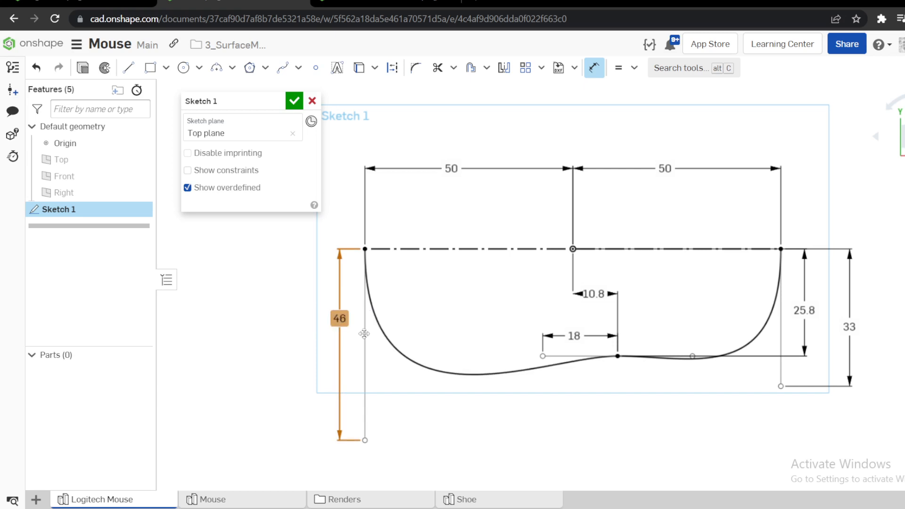
pyautogui.click(294, 101)
# Extrude both outline splines upward as a new surface with a blind depth of 25 mm
pyautogui.scroll(-3, 467, 198)
pyautogui.scroll(3, 594, 198)
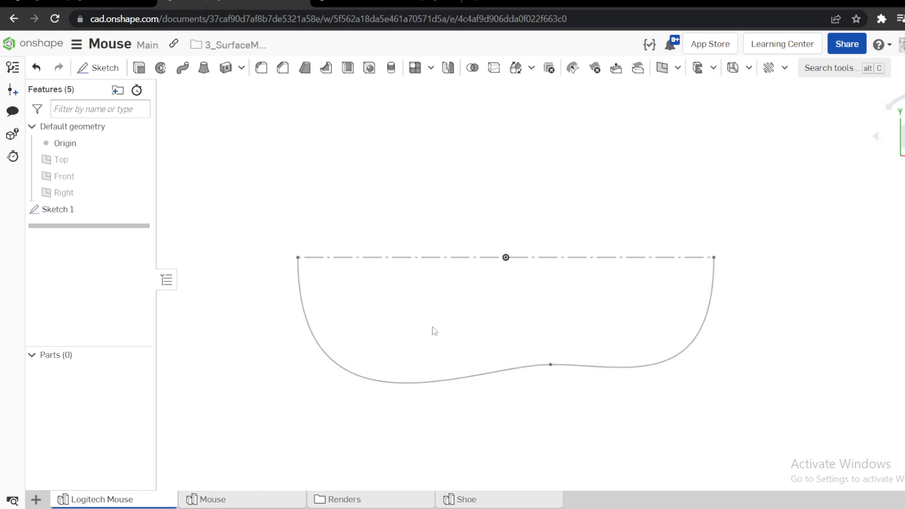
pyautogui.hotkey('shift', 'e')
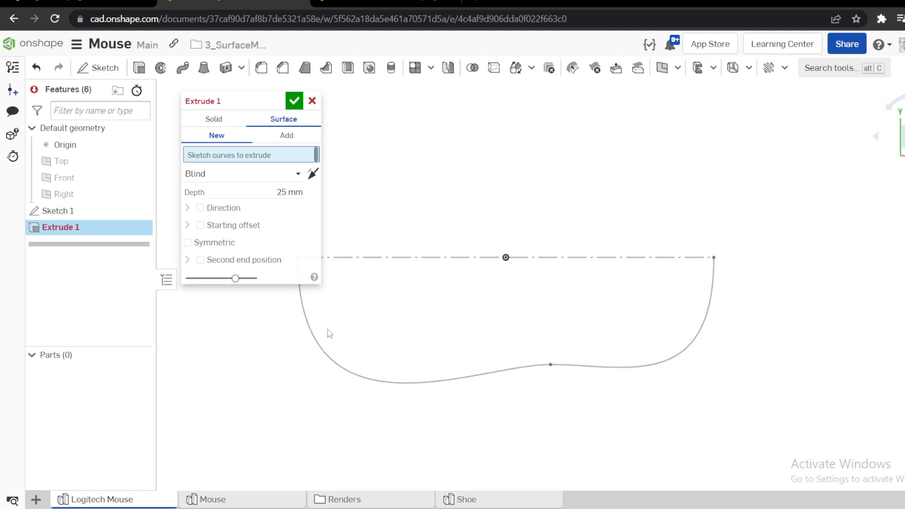
pyautogui.click(345, 359)
pyautogui.click(593, 367)
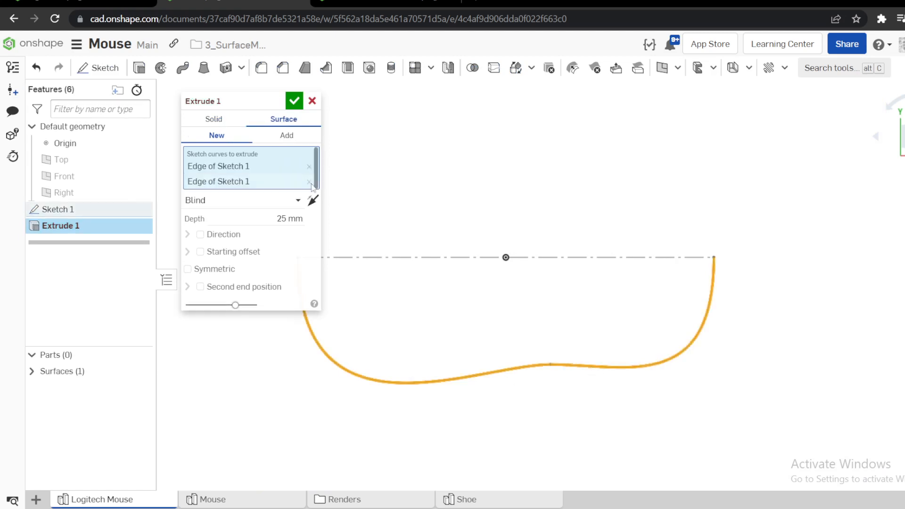
pyautogui.moveTo(473, 240); pyautogui.dragTo(477, 199, button='right')
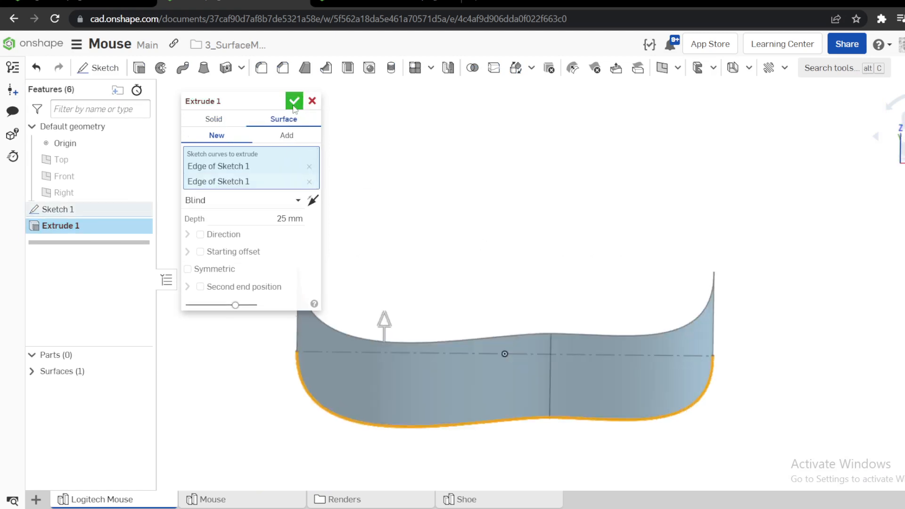
pyautogui.click(293, 106)
# View the model from the top and roll the feature history back to just before the surface extrusion
pyautogui.hotkey('shift', '5')
pyautogui.scroll(-3, 585, 275)
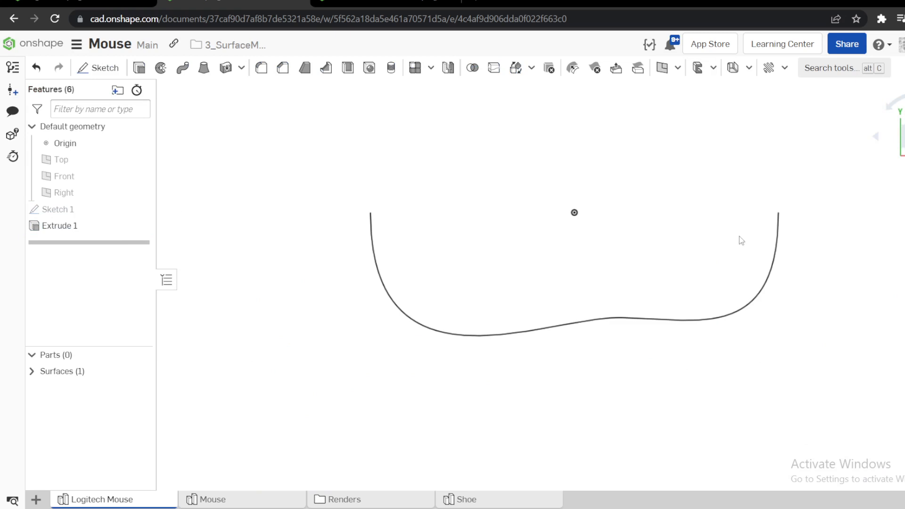
pyautogui.click(904, 178)
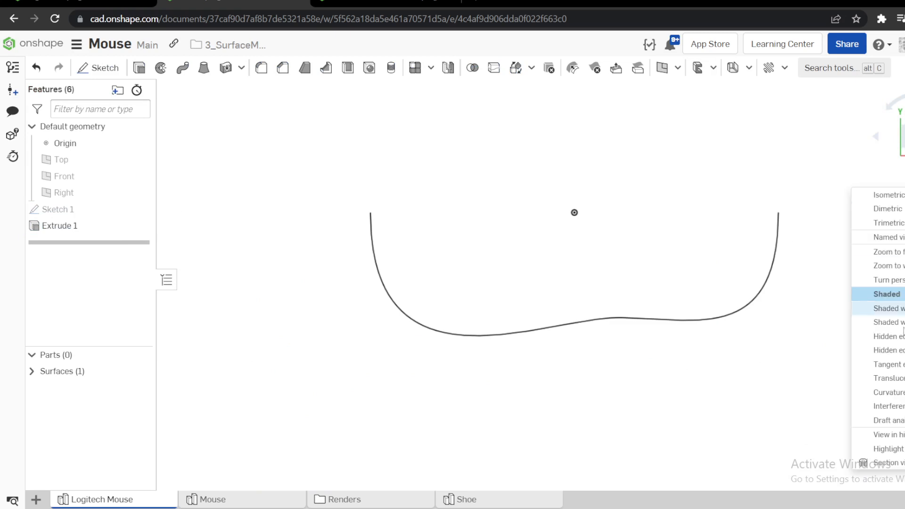
pyautogui.moveTo(901, 392)
pyautogui.click(265, 291)
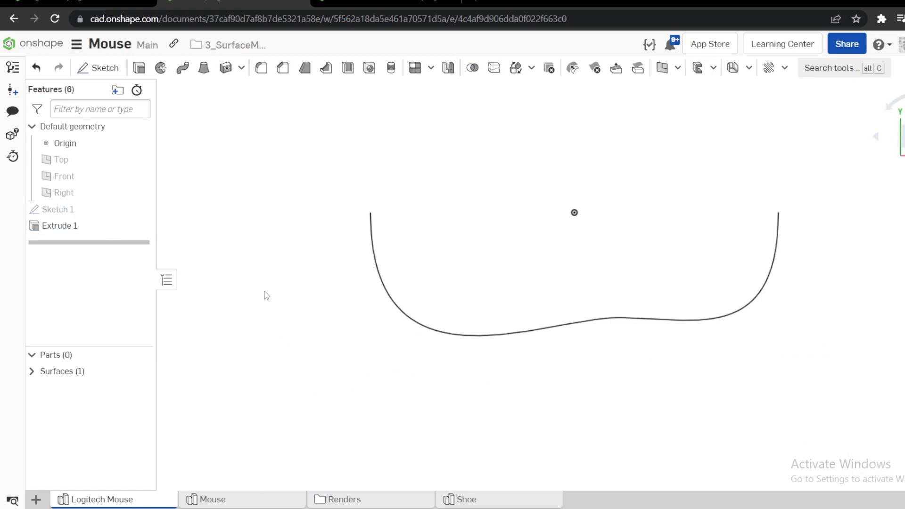
pyautogui.moveTo(99, 242); pyautogui.dragTo(94, 217)
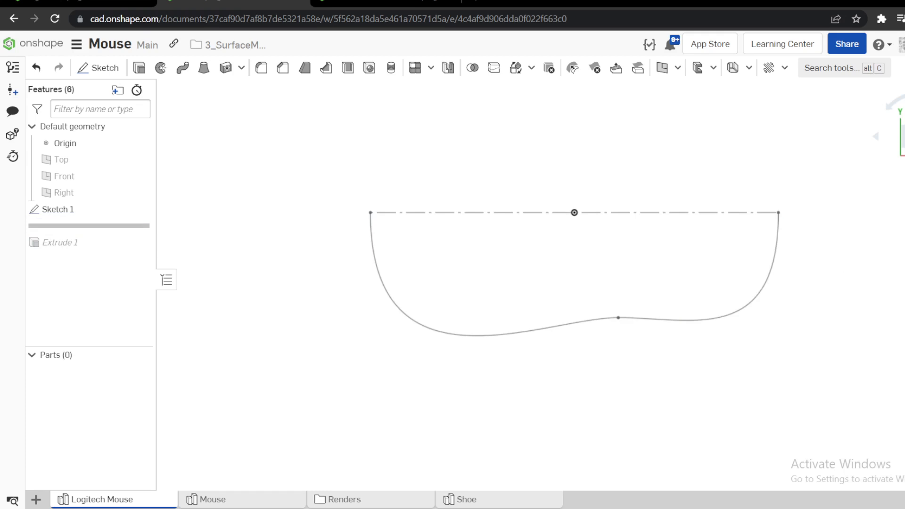
pyautogui.click(903, 178)
pyautogui.moveTo(871, 392)
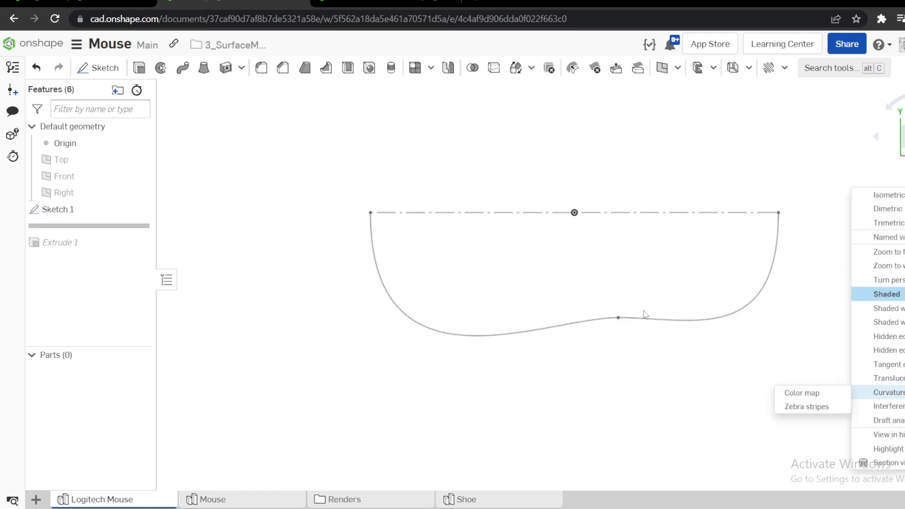
pyautogui.click(806, 406)
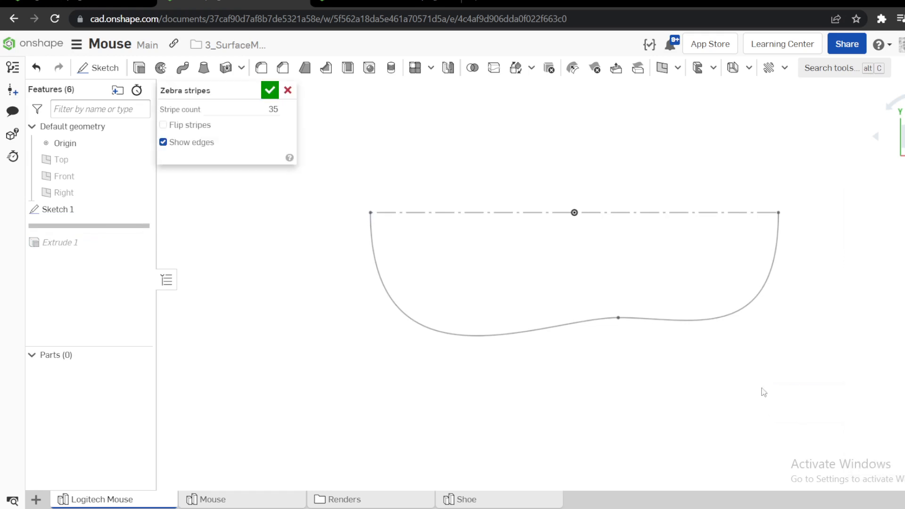
pyautogui.click(685, 321)
pyautogui.click(592, 321)
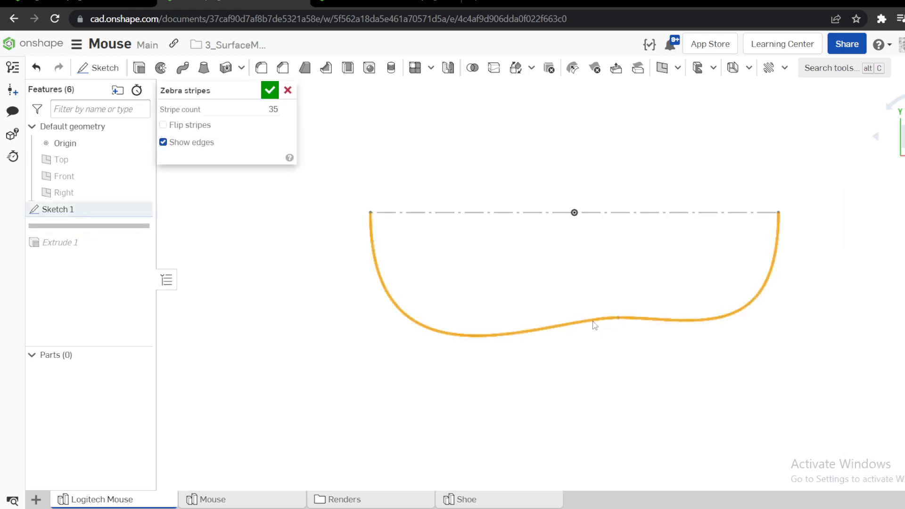
pyautogui.click(194, 125)
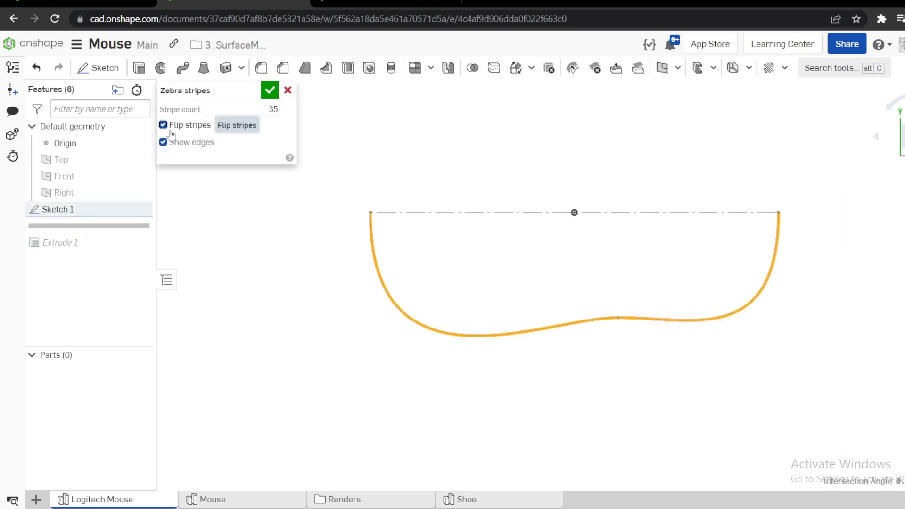
pyautogui.click(287, 90)
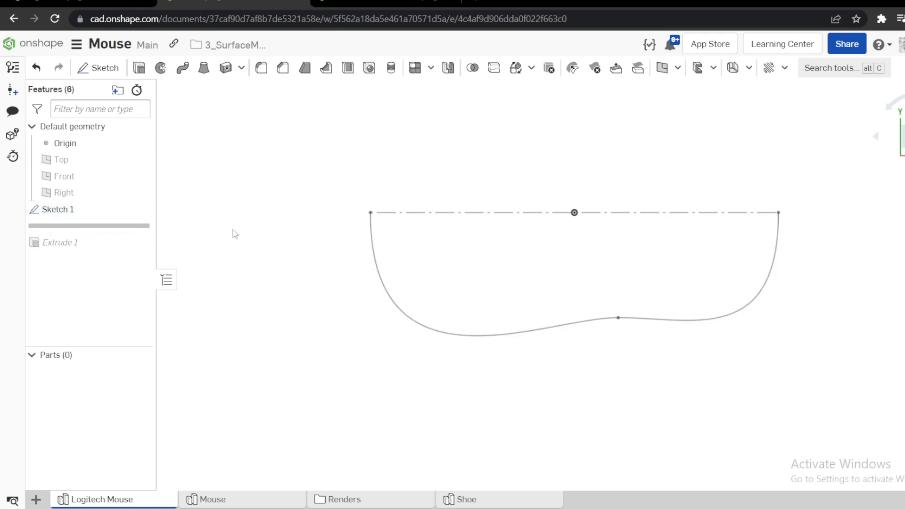
# Reopen the outline sketch and examine both splines with curvature combs and minimum radius, focusing on their shared lower point
pyautogui.rightClick(75, 213)
pyautogui.click(110, 240)
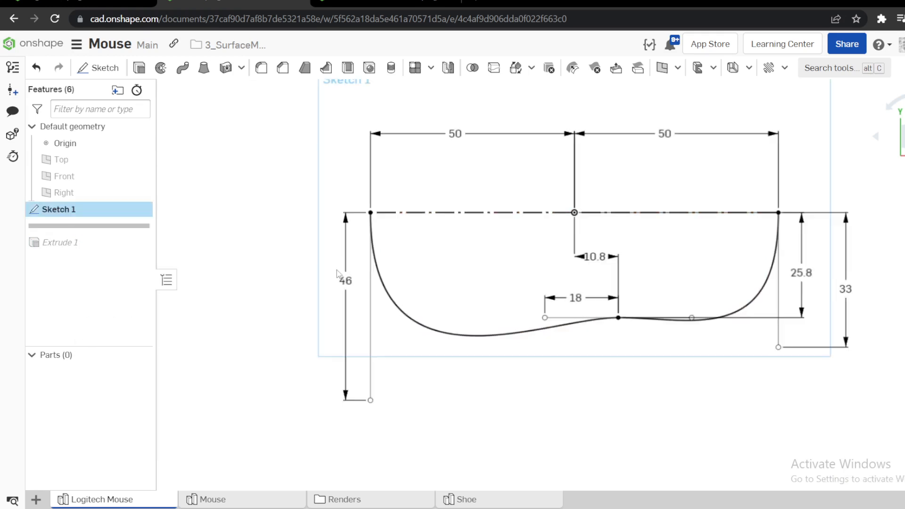
pyautogui.rightClick(384, 287)
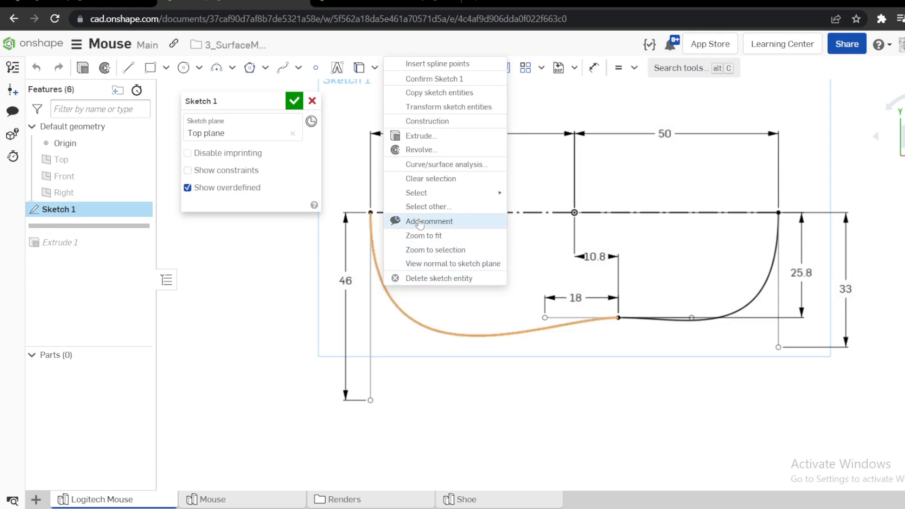
pyautogui.click(445, 165)
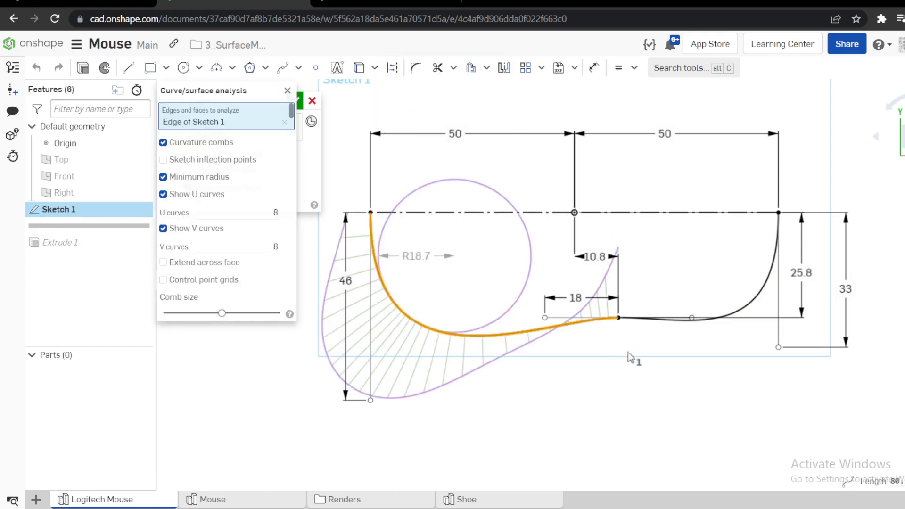
pyautogui.click(643, 321)
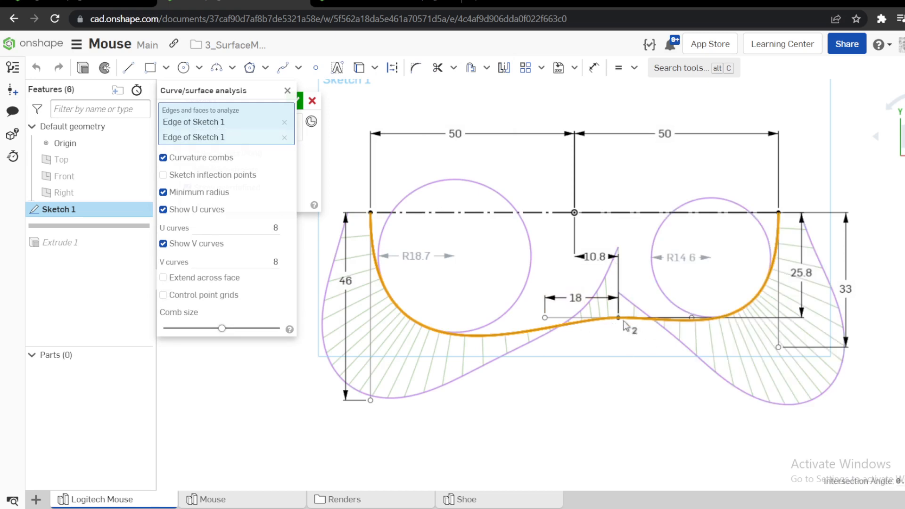
pyautogui.scroll(3, 619, 324)
pyautogui.scroll(2, 619, 324)
pyautogui.scroll(-3, 700, 319)
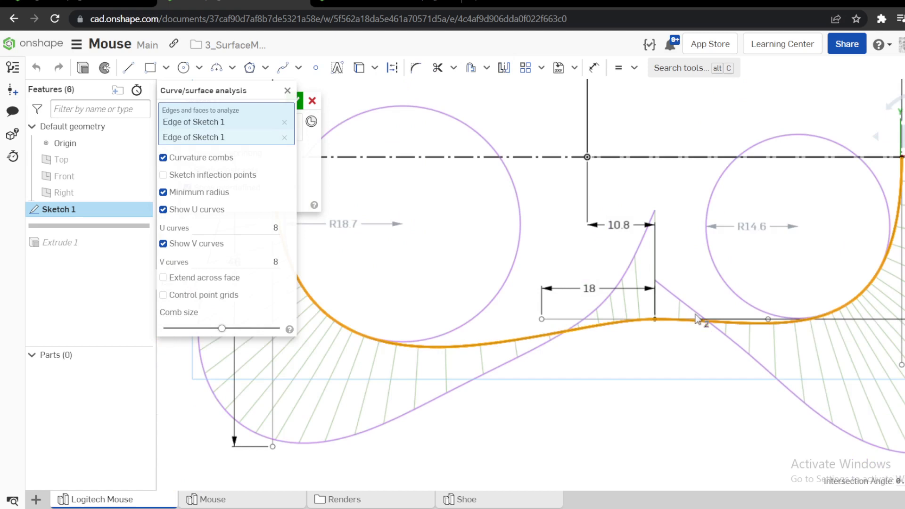
pyautogui.scroll(5, 665, 325)
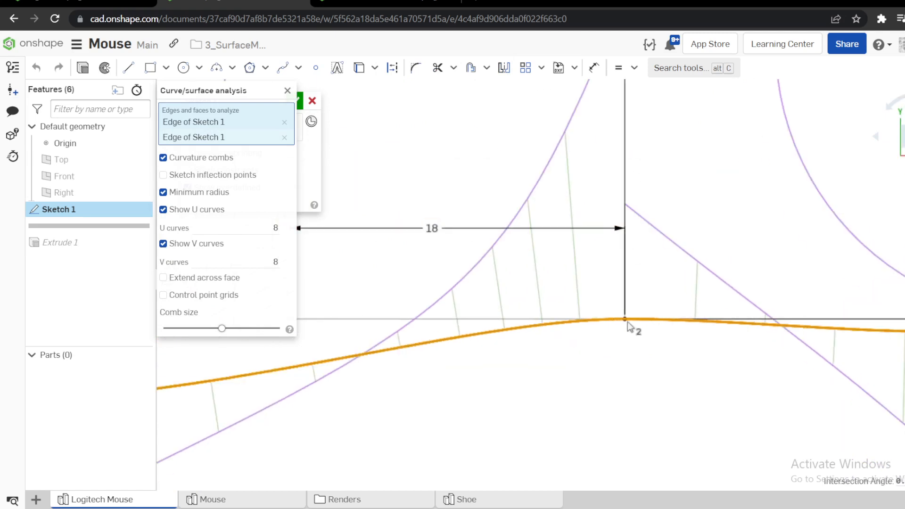
pyautogui.scroll(-3, 648, 324)
pyautogui.scroll(-3, 648, 324)
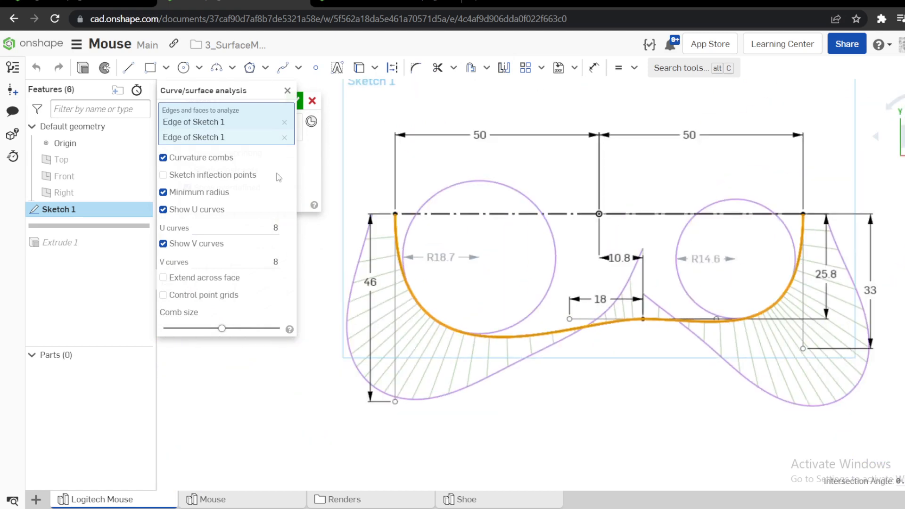
# Close the curvature analysis and leave the outline sketch without changing it
pyautogui.click(287, 91)
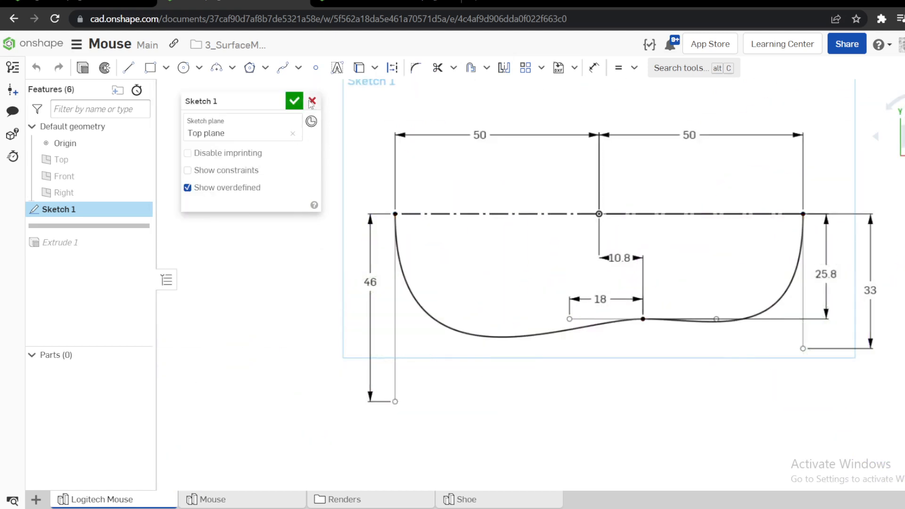
pyautogui.click(311, 101)
pyautogui.scroll(3, 643, 334)
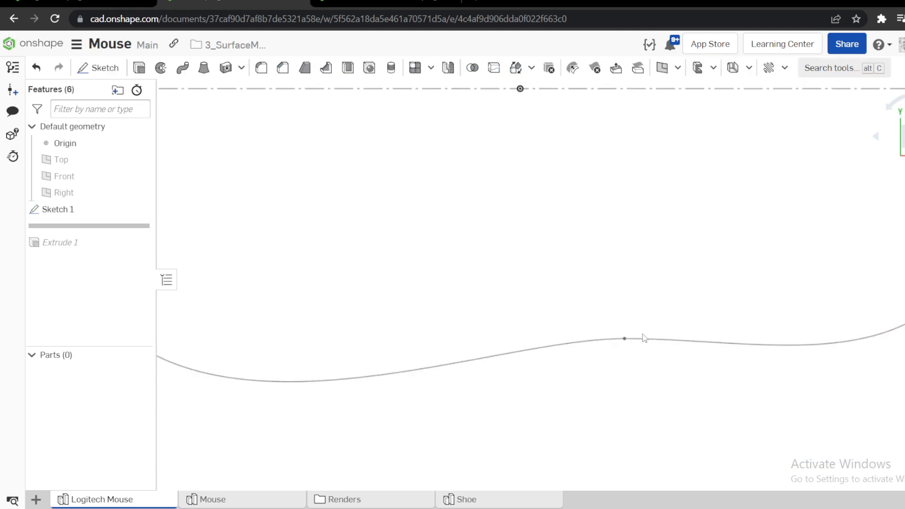
# Reopen the outline sketch and make the two splines tangent to each other at their shared lower point
pyautogui.rightClick(87, 205)
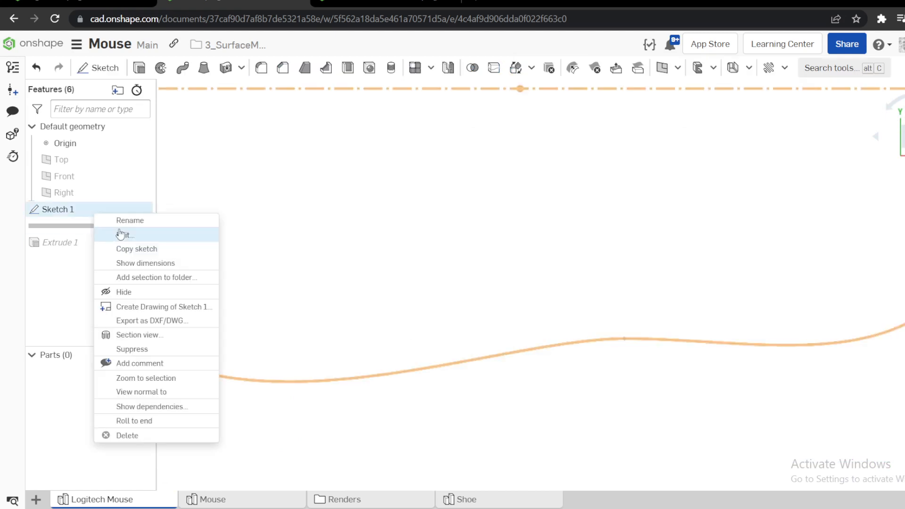
pyautogui.click(122, 234)
pyautogui.click(559, 346)
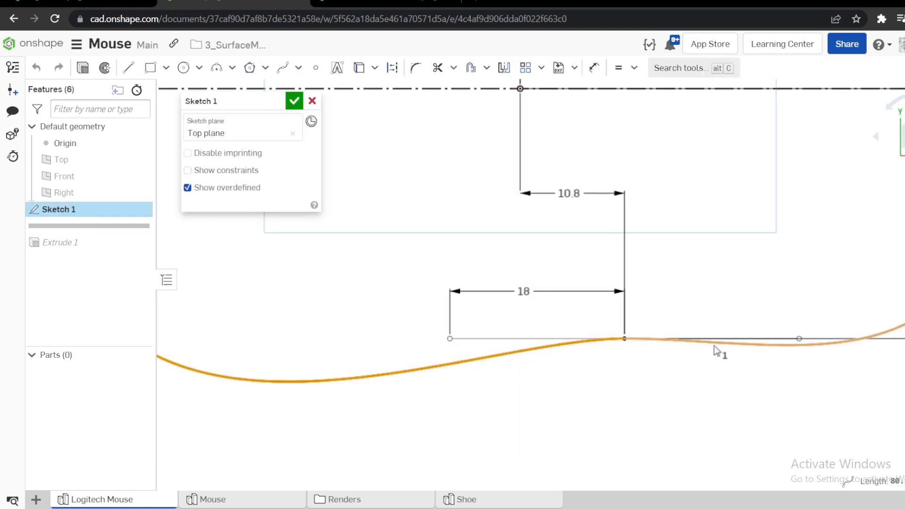
pyautogui.click(717, 346)
pyautogui.press('t')
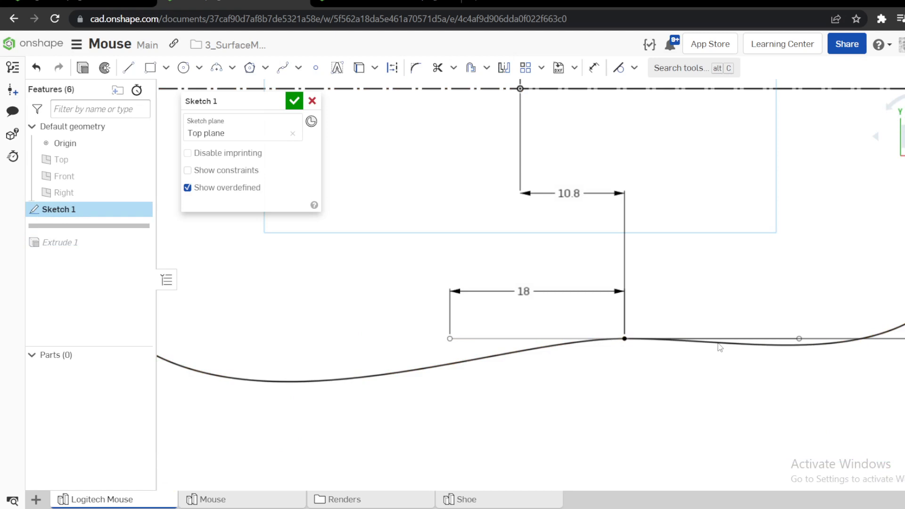
pyautogui.scroll(5, 625, 338)
pyautogui.click(513, 347)
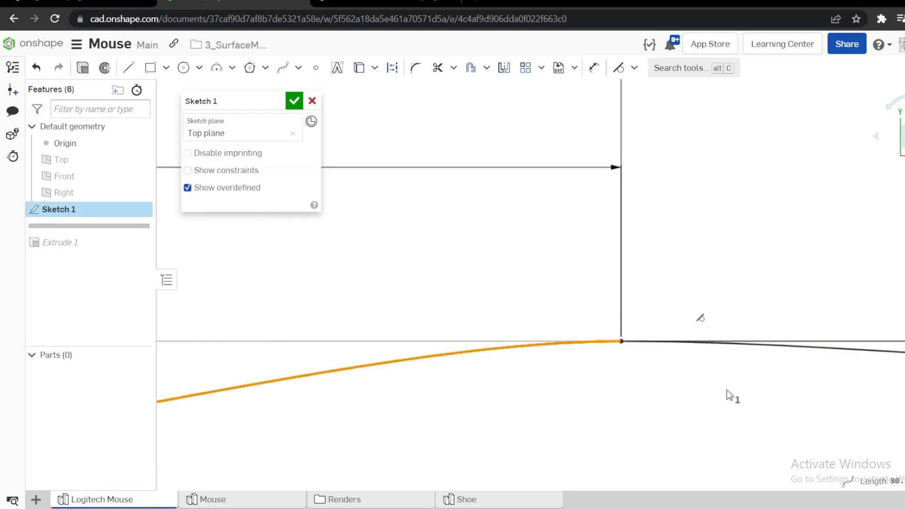
pyautogui.scroll(-8, 728, 356)
pyautogui.click(680, 392)
pyautogui.scroll(3, 734, 313)
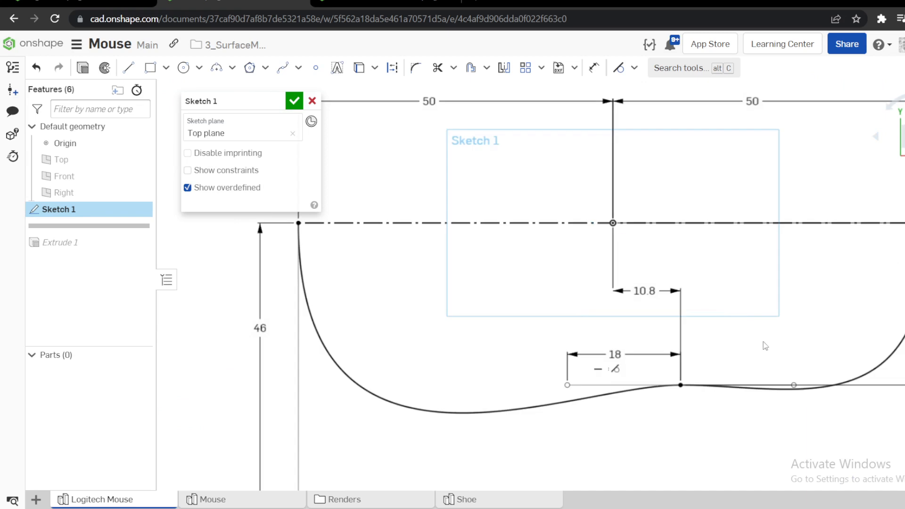
# Accept the outline sketch, roll the feature history forward past the surface extrusion, and show the model isometrically
pyautogui.click(295, 100)
pyautogui.moveTo(134, 226); pyautogui.dragTo(122, 251)
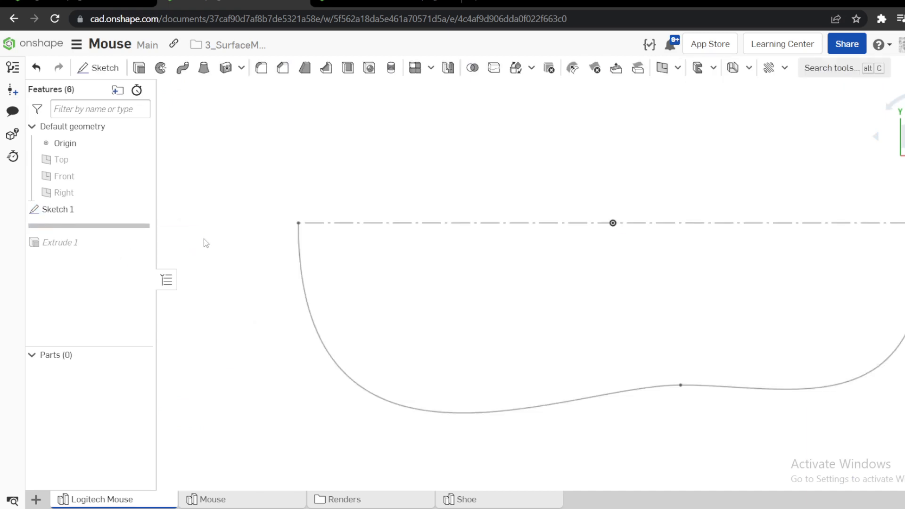
pyautogui.hotkey('shift', '7')
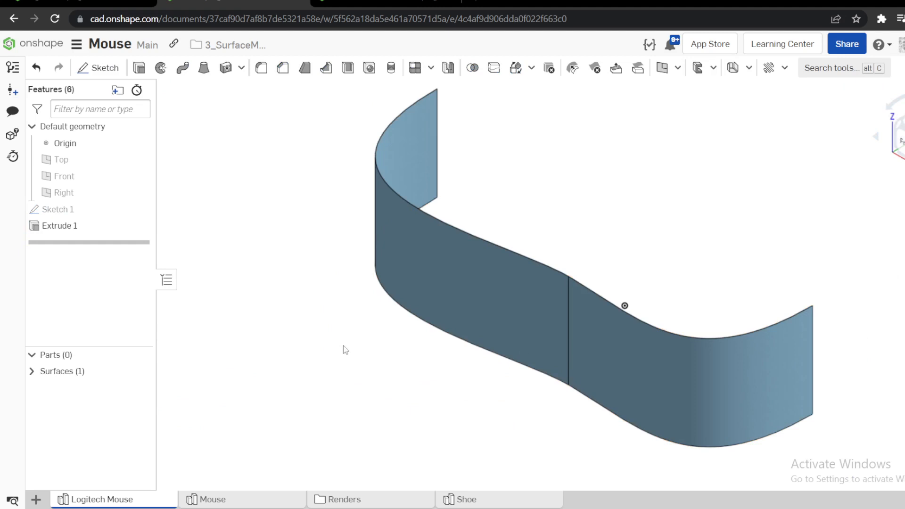
# Examine the side profile of the finished model in the Mouse part studio, then return to Logitech Mouse
pyautogui.click(211, 500)
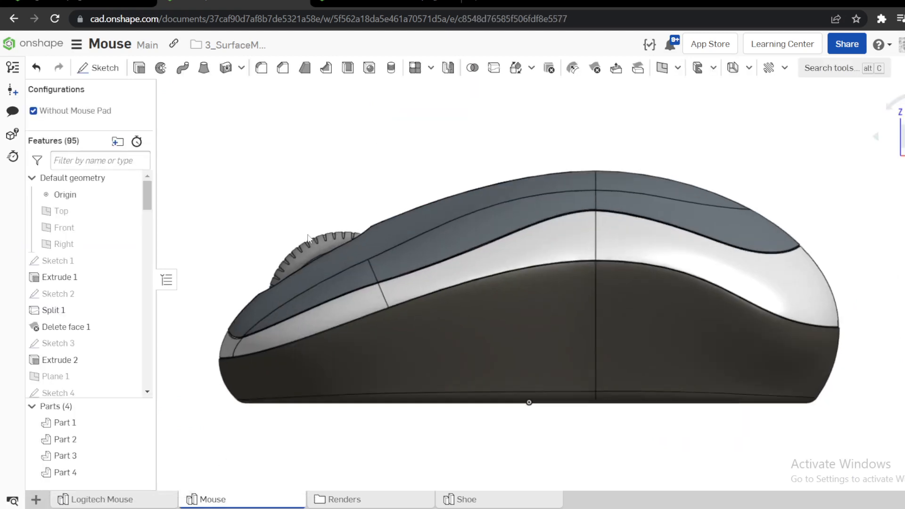
pyautogui.scroll(2, 360, 221)
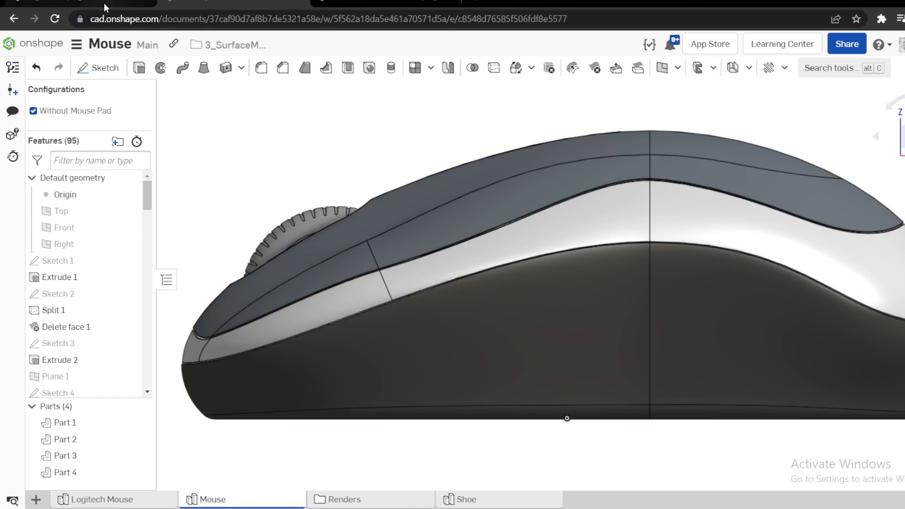
pyautogui.click(137, 498)
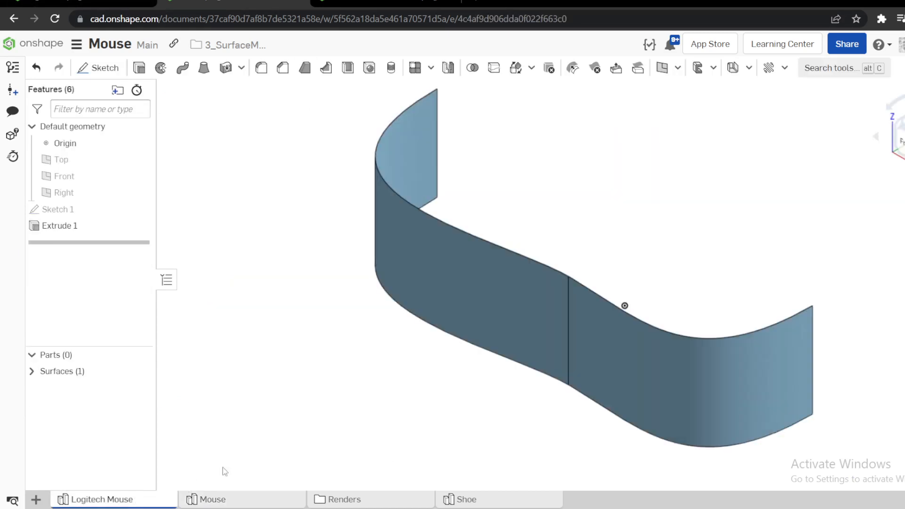
# Start a new sketch on the Front plane, view it head-on and hide the extruded surface
pyautogui.click(81, 181)
pyautogui.press('s')
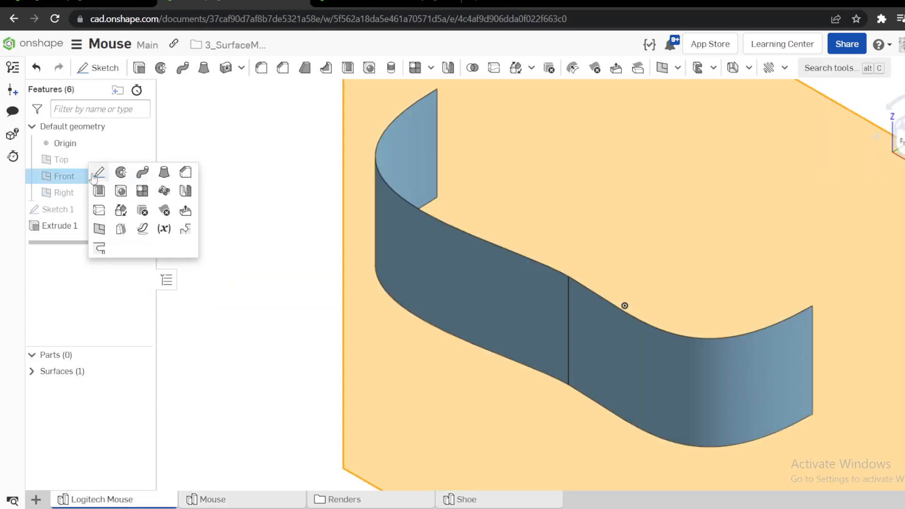
pyautogui.click(97, 171)
pyautogui.press('n')
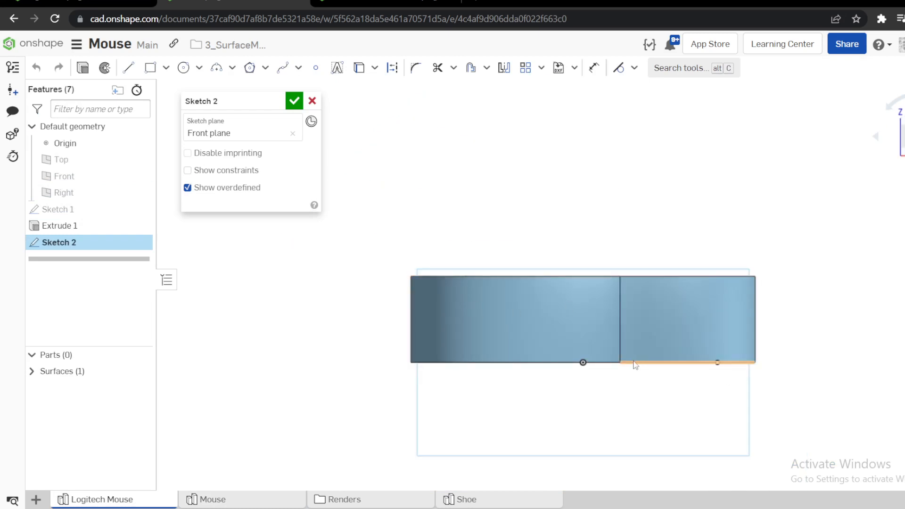
pyautogui.click(141, 371)
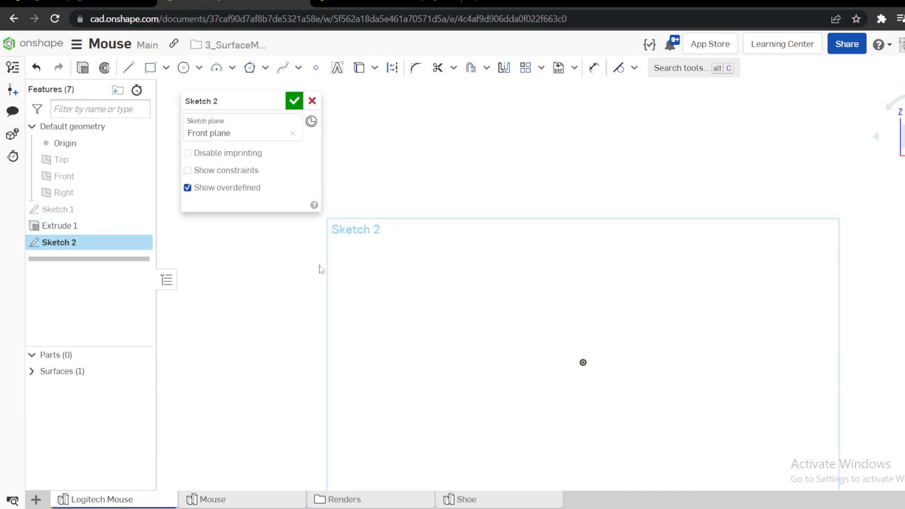
pyautogui.press('s')
pyautogui.click(337, 276)
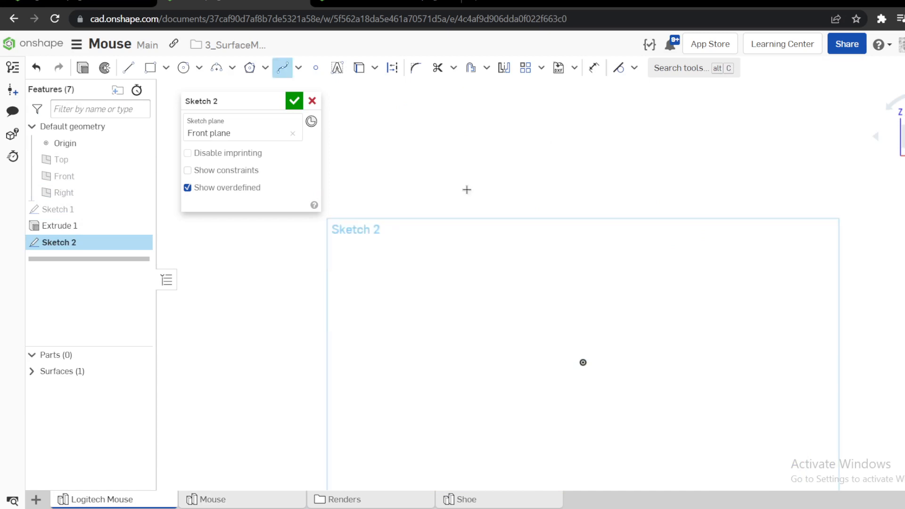
pyautogui.click(331, 313)
pyautogui.click(583, 222)
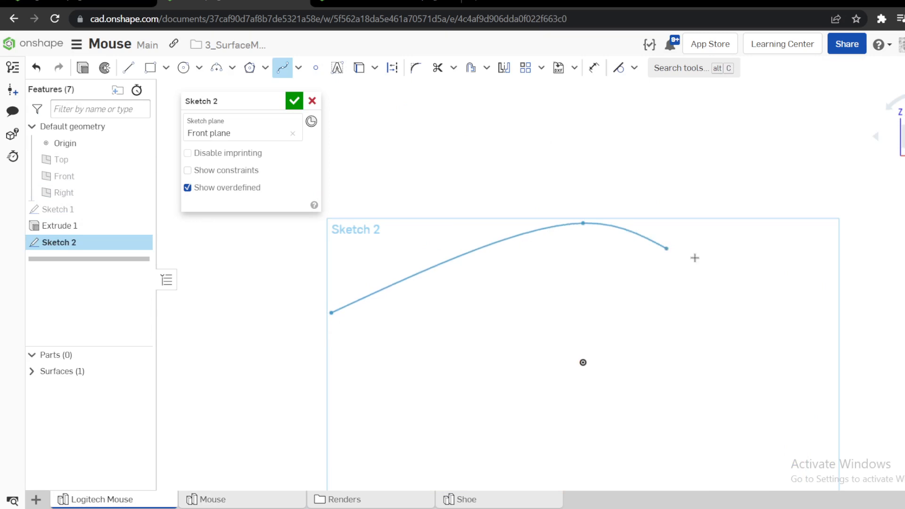
pyautogui.click(805, 307)
pyautogui.press('Escape')
pyautogui.press('Escape')
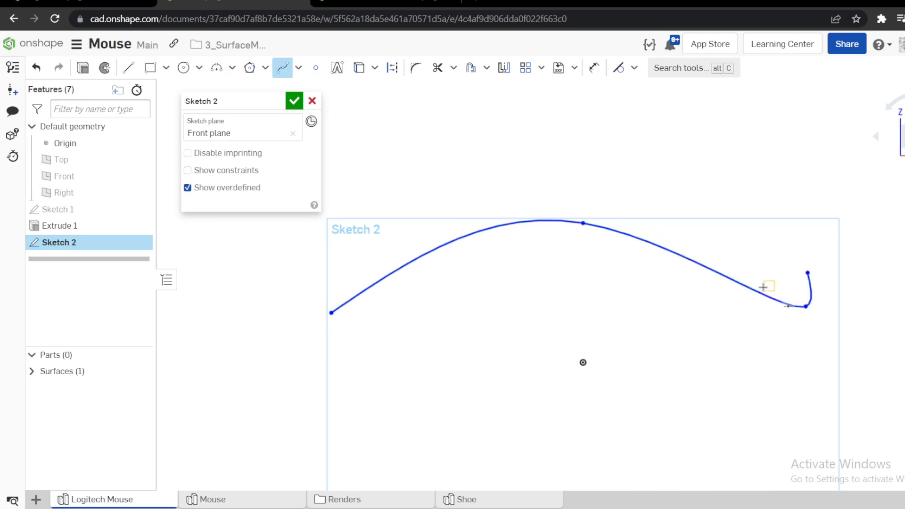
pyautogui.hotkey('ctrl', 'z')
# Draw a two-point spline rising from the mouse's left end to a peak above and slightly left of the origin
pyautogui.press('s')
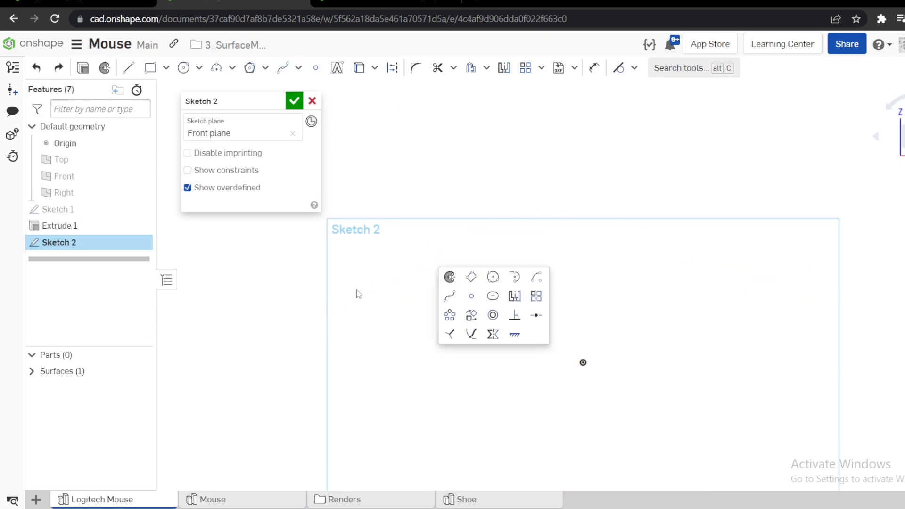
pyautogui.click(449, 295)
pyautogui.click(295, 315)
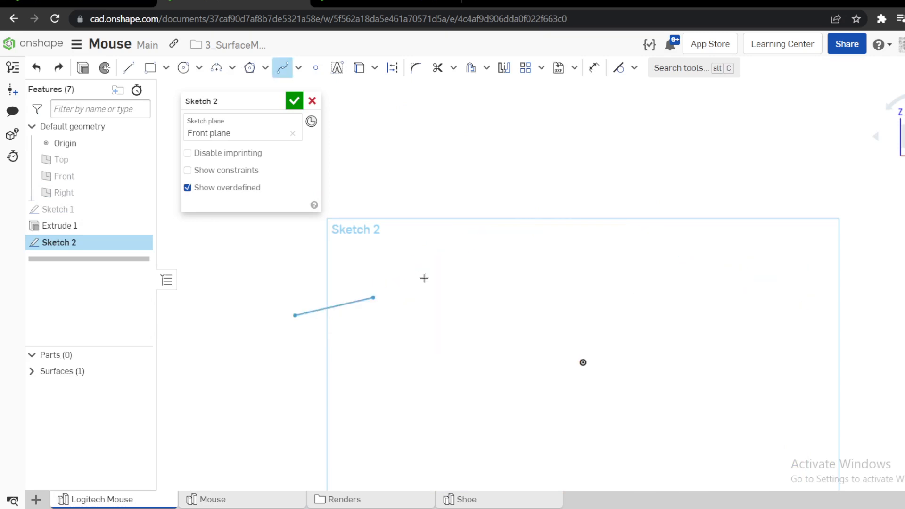
pyautogui.click(552, 213)
pyautogui.press('Escape')
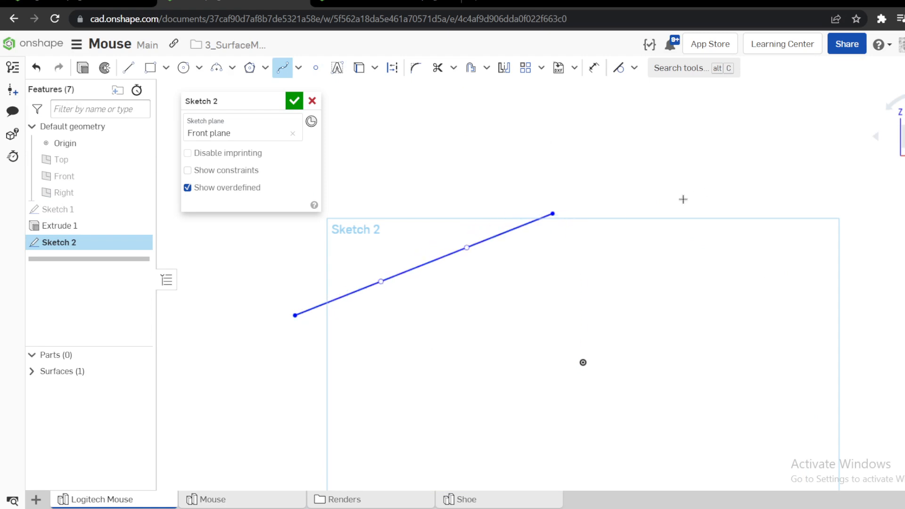
# Draw a short line and attach its upper end to the spline's peak so it slopes down to the right
pyautogui.press('l')
pyautogui.click(767, 340)
pyautogui.press('Escape')
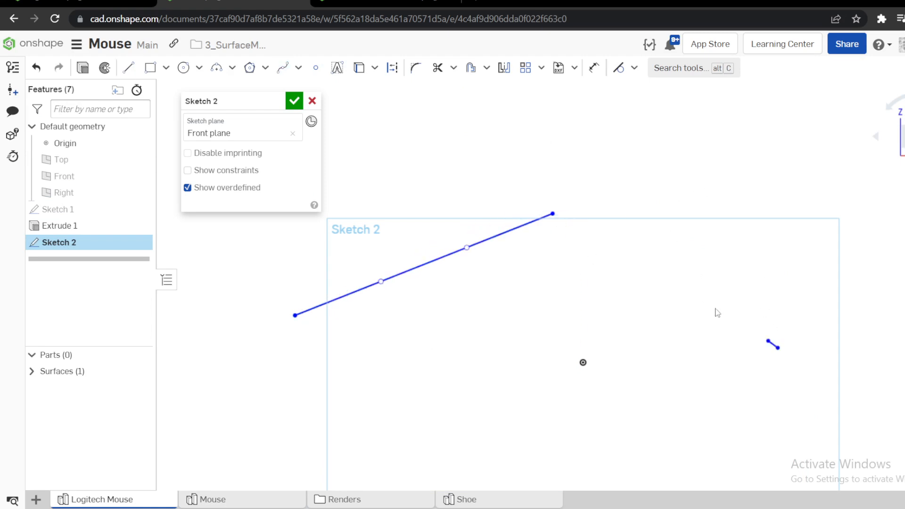
pyautogui.moveTo(767, 340)
pyautogui.mouseDown()
pyautogui.moveTo(642, 287)
pyautogui.moveTo(555, 218)
pyautogui.mouseUp()
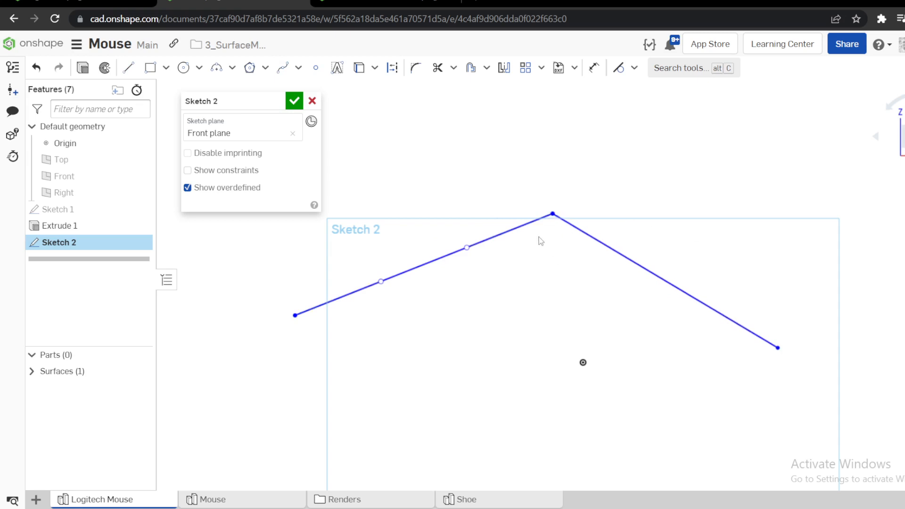
# Move the spline's peak to the right of the origin and dimension its horizontal distance from the origin as 10.75 mm
pyautogui.moveTo(646, 234); pyautogui.dragTo(614, 231)
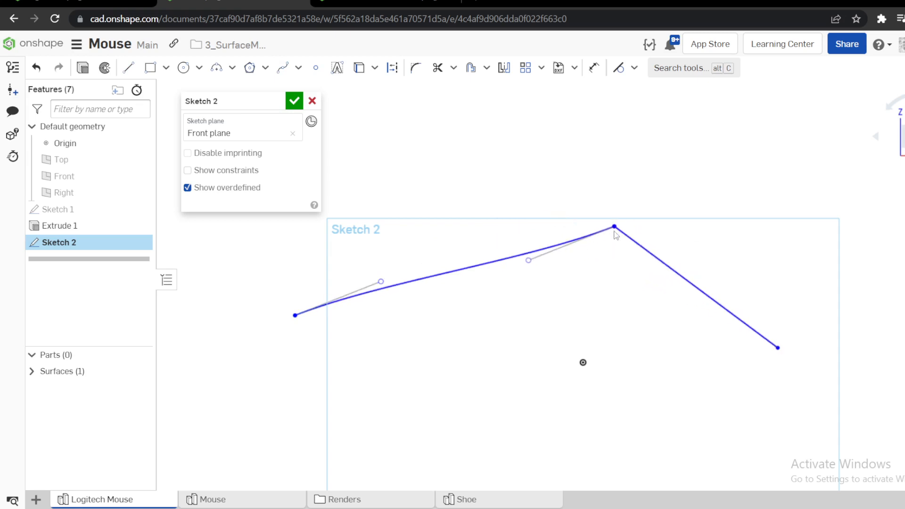
pyautogui.press('d')
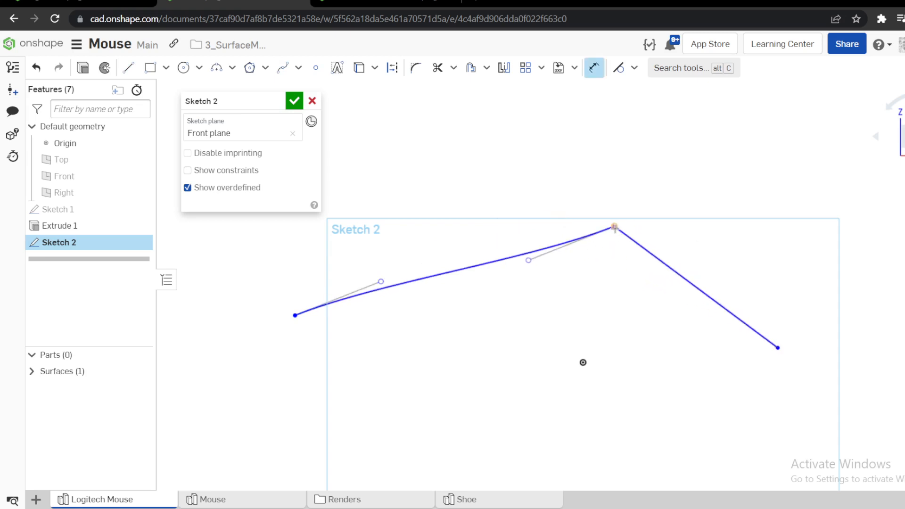
pyautogui.click(583, 363)
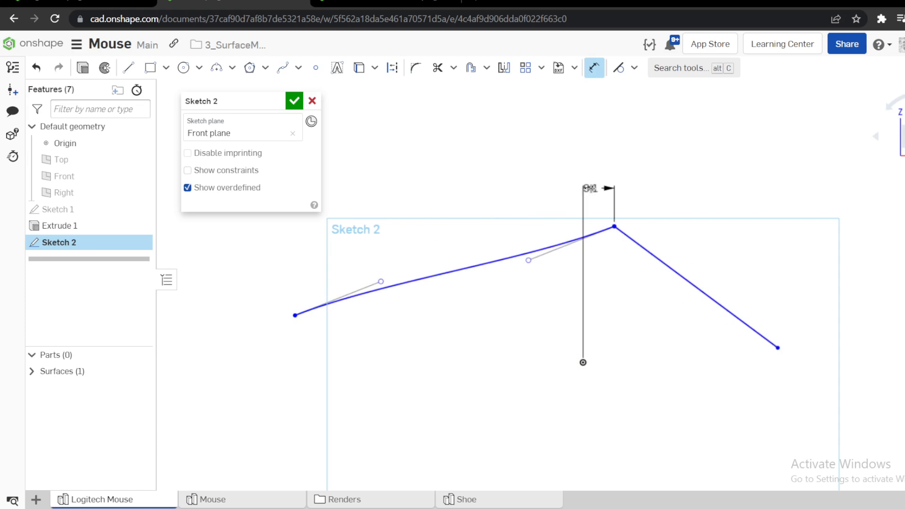
pyautogui.click(589, 188)
pyautogui.write('10.75')
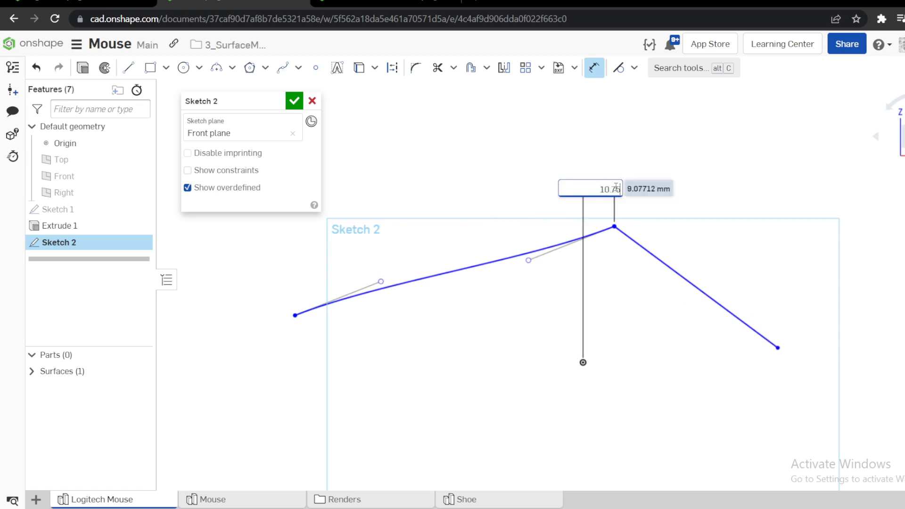
pyautogui.press('Return')
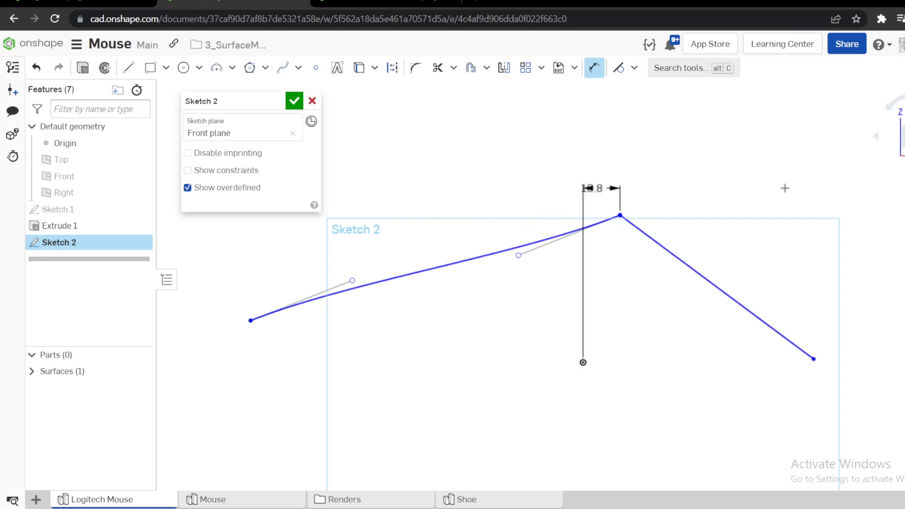
# Make the spline's handle at the peak horizontal
pyautogui.press('Escape')
pyautogui.click(546, 248)
pyautogui.press('h')
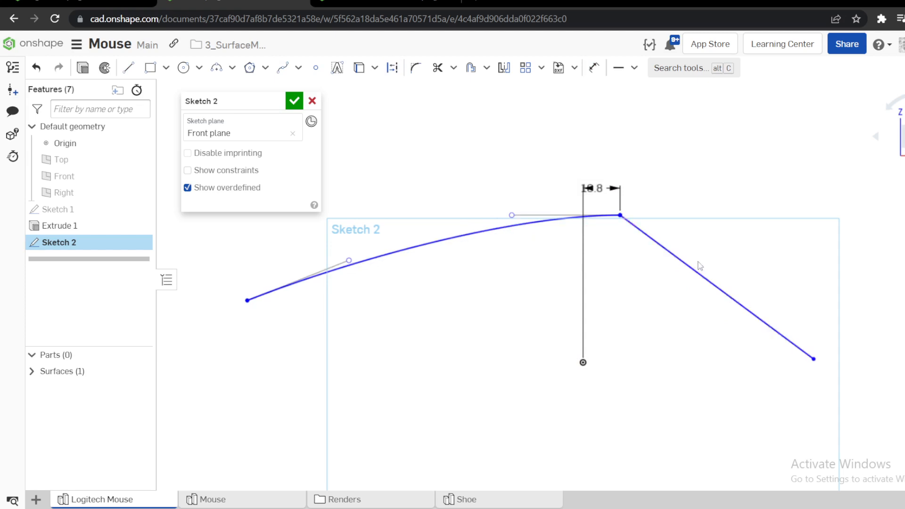
# Replace the sloping line with a two-point spline running from the peak down to the right
pyautogui.click(714, 292)
pyautogui.press('Delete')
pyautogui.press('s')
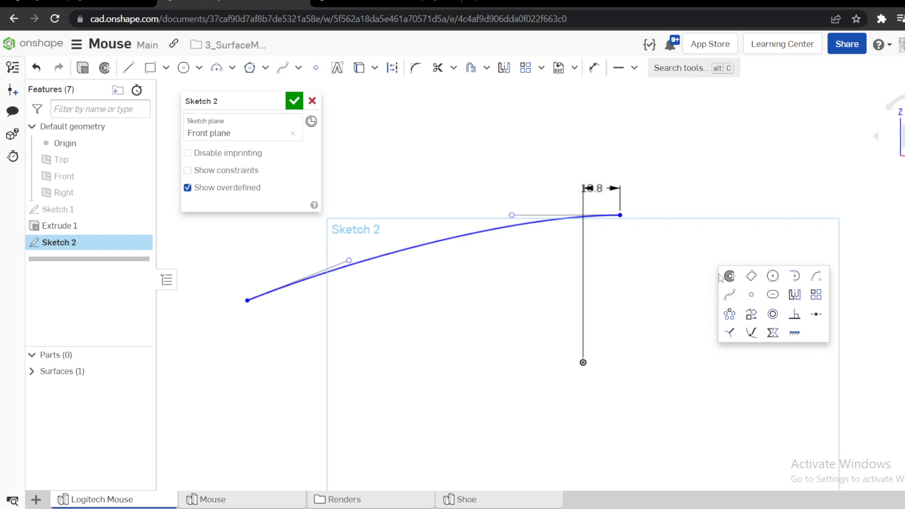
pyautogui.click(727, 292)
pyautogui.click(620, 214)
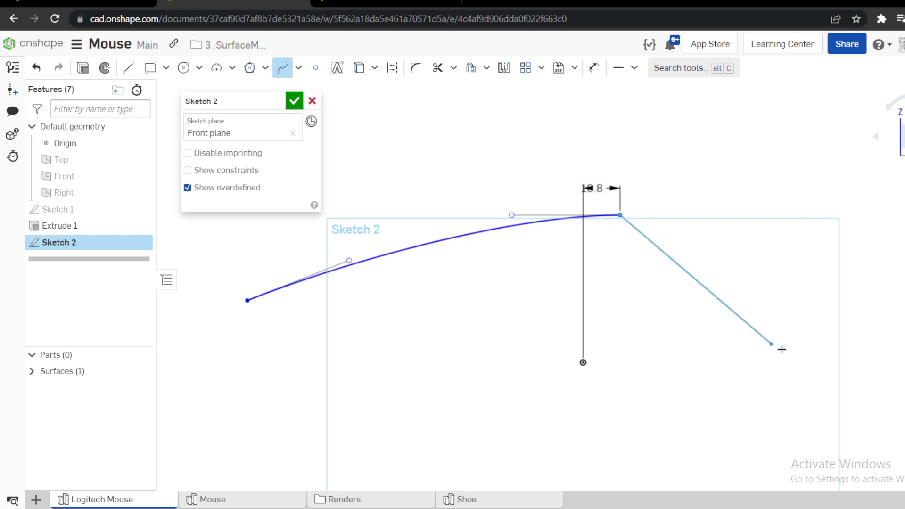
pyautogui.click(791, 353)
pyautogui.press('Escape')
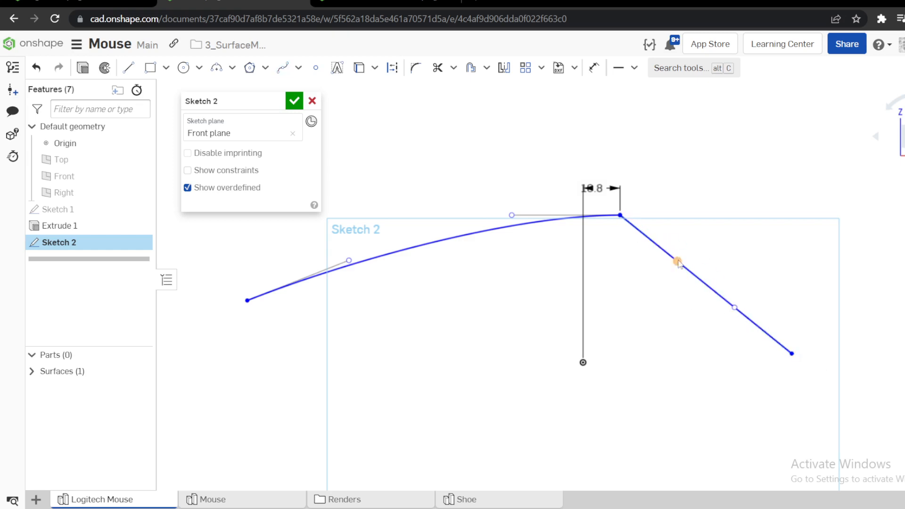
# Pull the second spline's upper handle out to the right of the peak and make it horizontal
pyautogui.moveTo(677, 262); pyautogui.dragTo(725, 219)
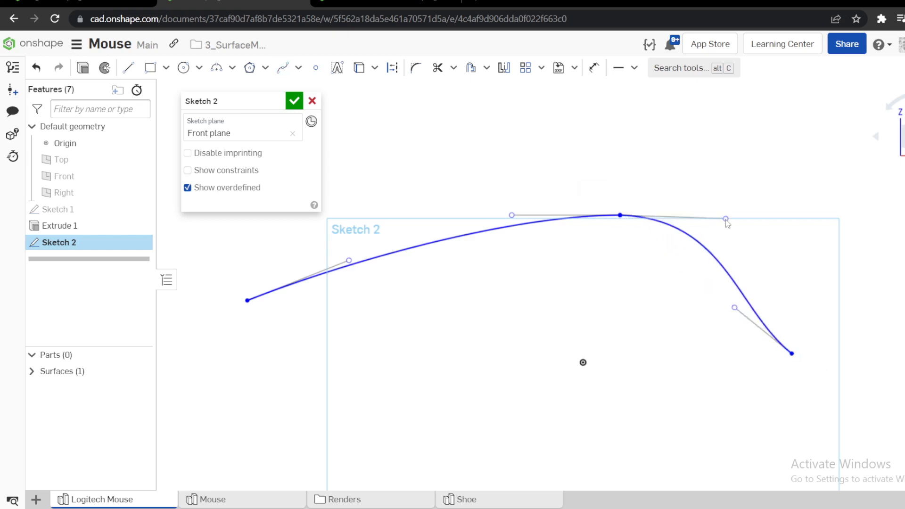
pyautogui.press('h')
pyautogui.click(695, 220)
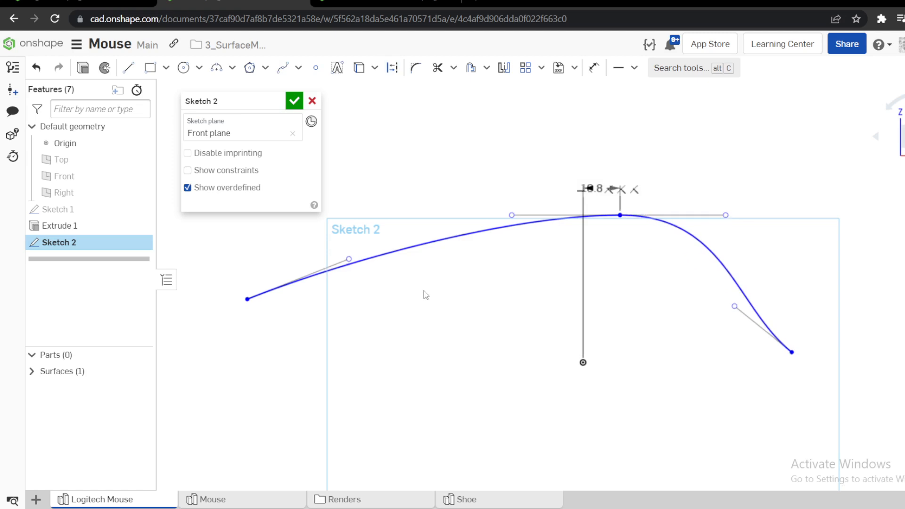
# Make the first spline's handle at its left end horizontal
pyautogui.press('h')
pyautogui.click(333, 265)
pyautogui.scroll(-3, 454, 317)
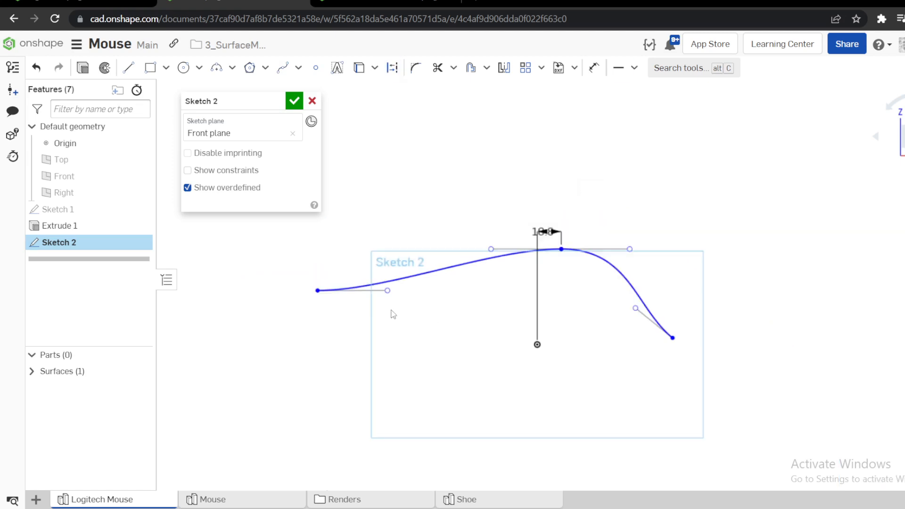
# Draw a line about 24 mm straight down from the left spline end, a base line to the origin, and another to the right spline end
pyautogui.press('l')
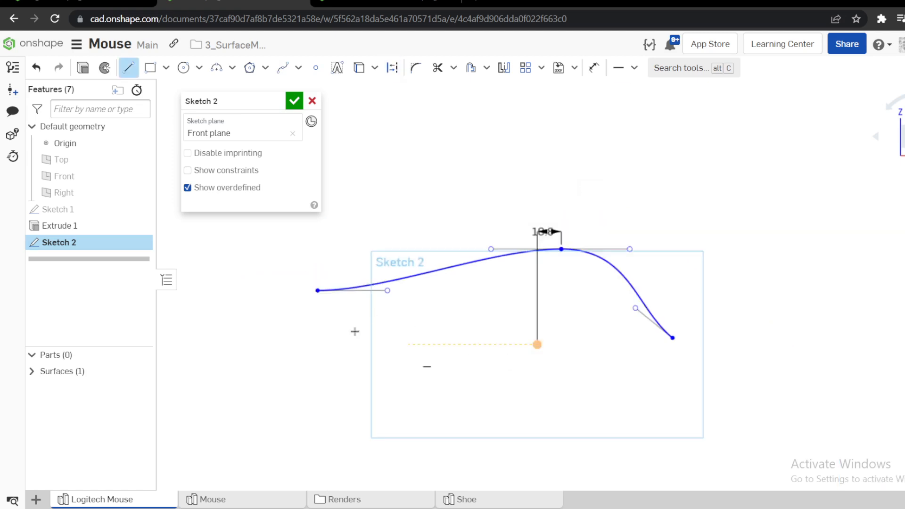
pyautogui.click(317, 291)
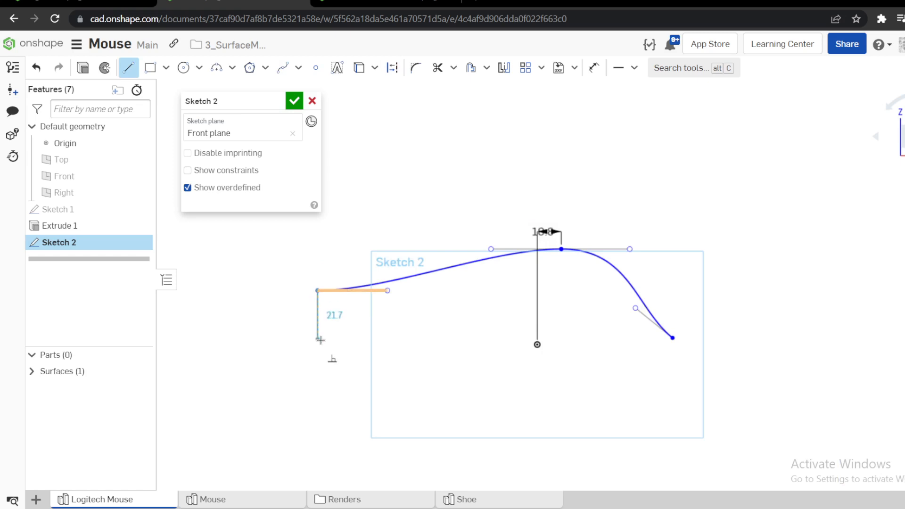
pyautogui.click(317, 345)
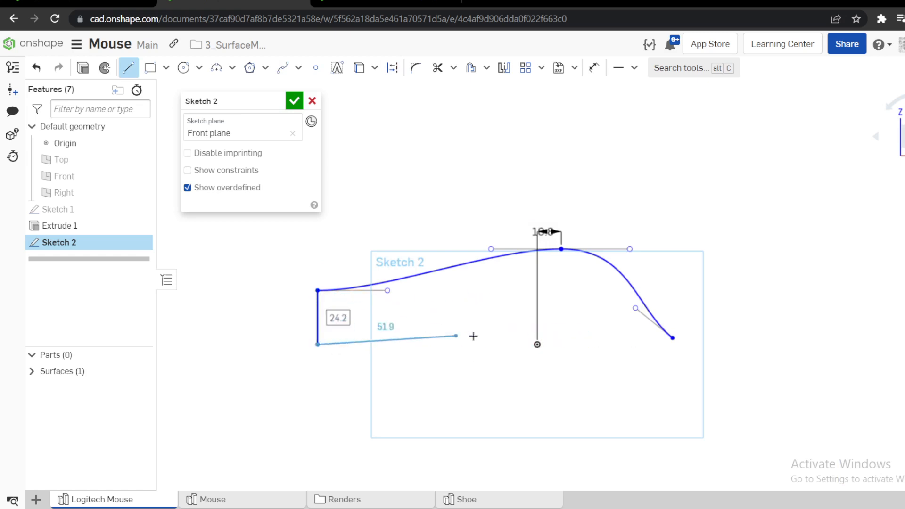
pyautogui.click(536, 344)
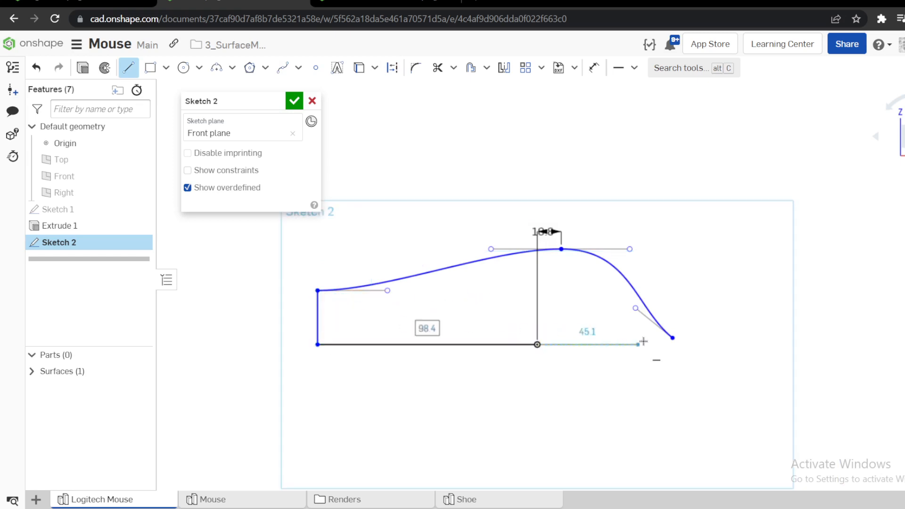
pyautogui.click(672, 337)
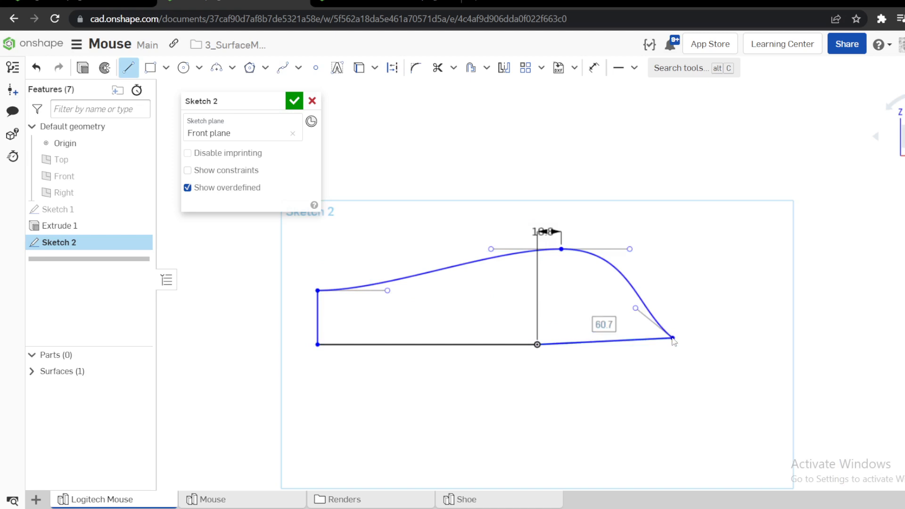
pyautogui.press('Escape')
# Make the right base line horizontal, then detach the spline's right end from it and raise that end about 21 mm above the base
pyautogui.click(611, 341)
pyautogui.press('h')
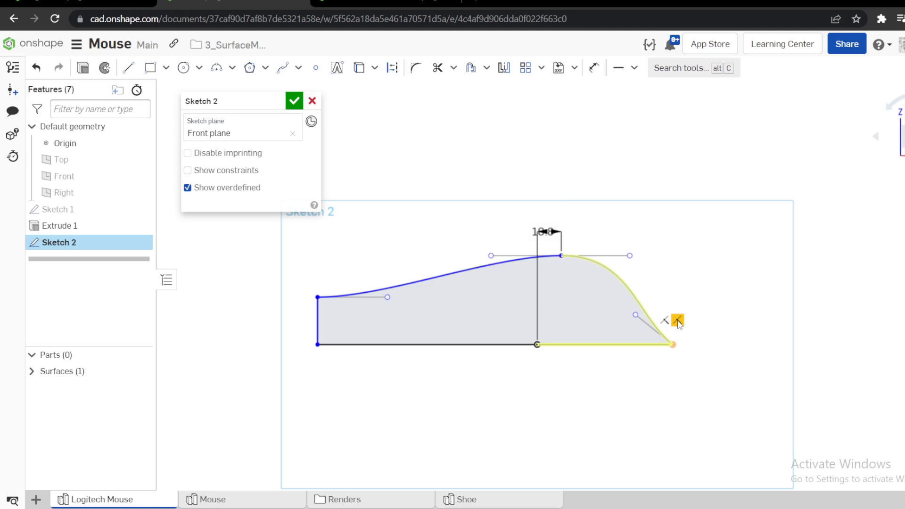
pyautogui.click(678, 321)
pyautogui.press('Delete')
pyautogui.moveTo(673, 345); pyautogui.dragTo(681, 297)
# Connect the spline's right end to the base line's end with a line and make that line vertical
pyautogui.press('l')
pyautogui.click(679, 298)
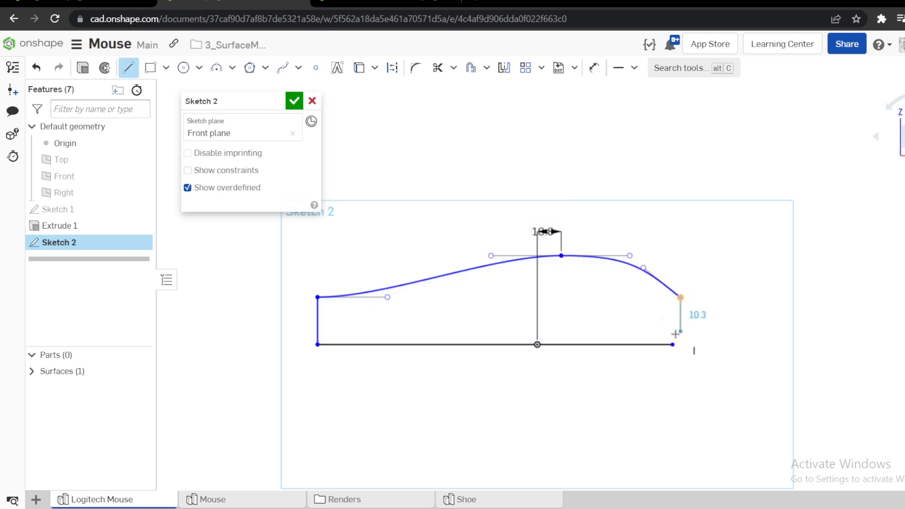
pyautogui.click(672, 344)
pyautogui.press('Escape')
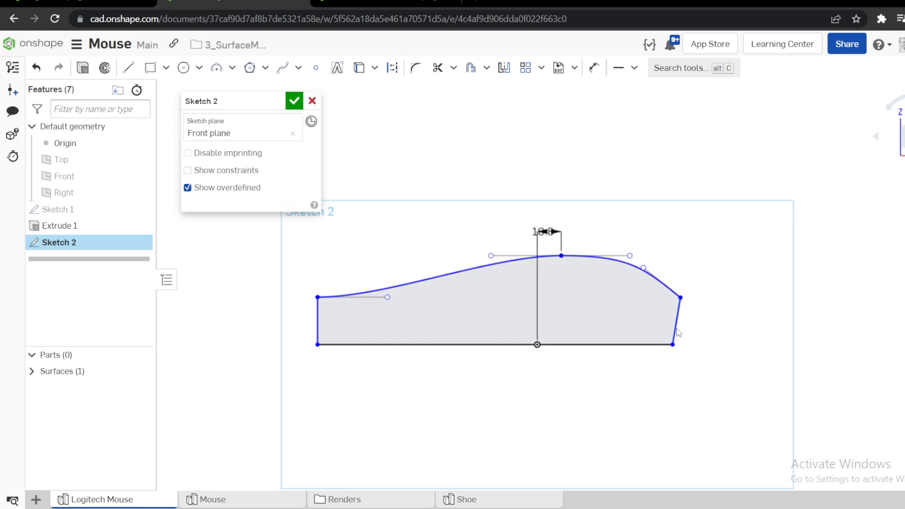
pyautogui.click(677, 335)
pyautogui.press('v')
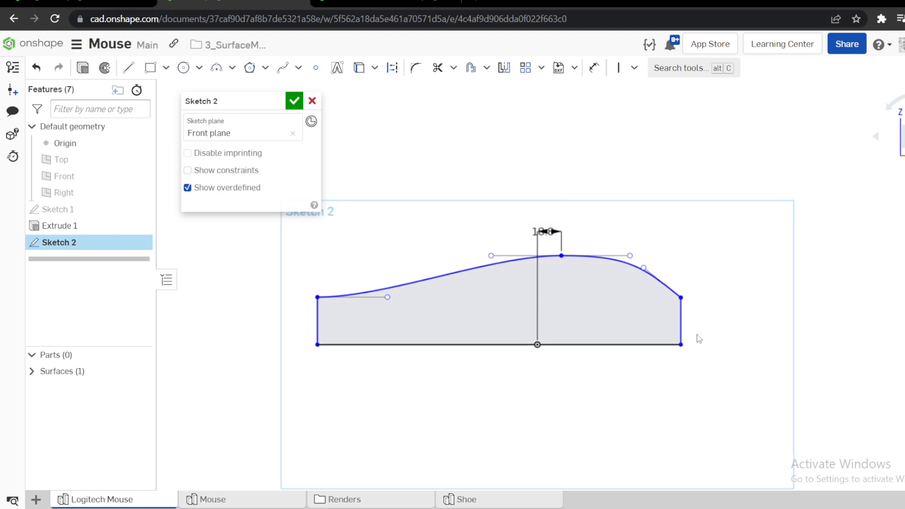
# Convert both vertical side lines and both base lines to construction geometry
pyautogui.scroll(4, 439, 291)
pyautogui.click(178, 362)
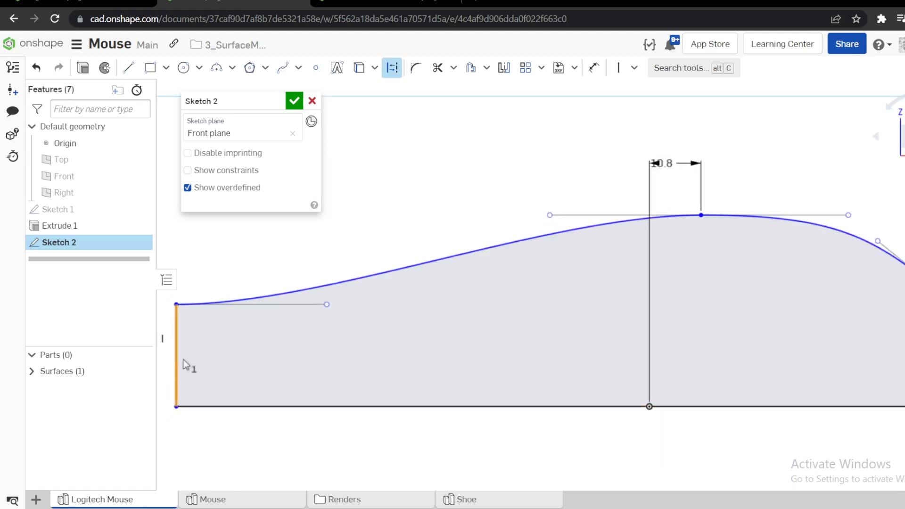
pyautogui.press('q')
pyautogui.press('Escape')
pyautogui.click(565, 407)
pyautogui.press('q')
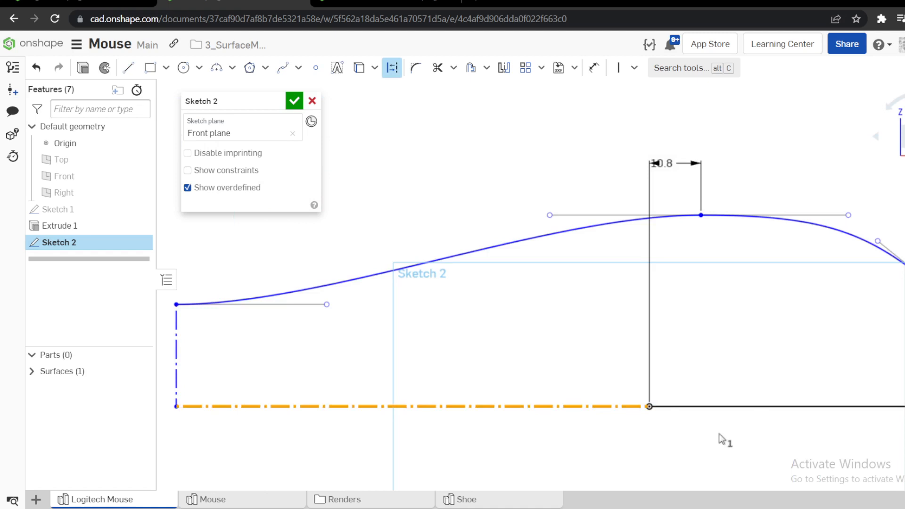
pyautogui.press('Escape')
pyautogui.click(757, 407)
pyautogui.press('q')
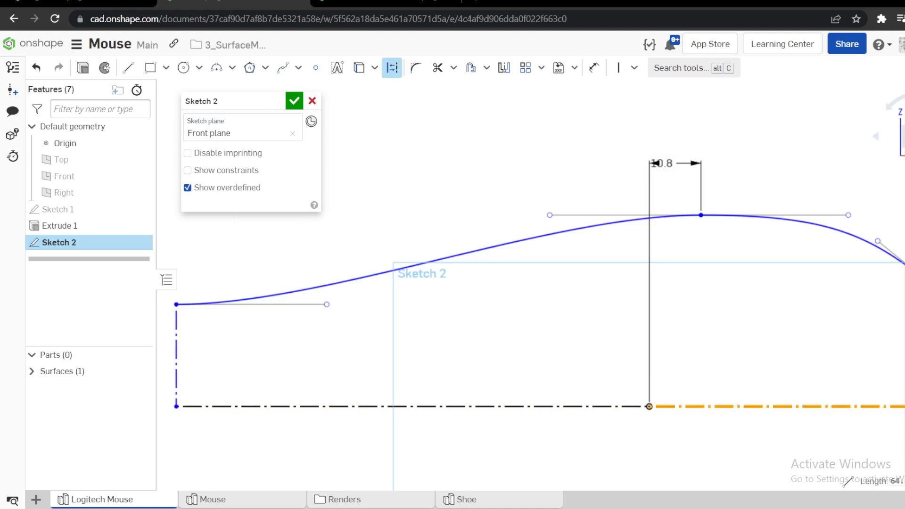
pyautogui.press('Escape')
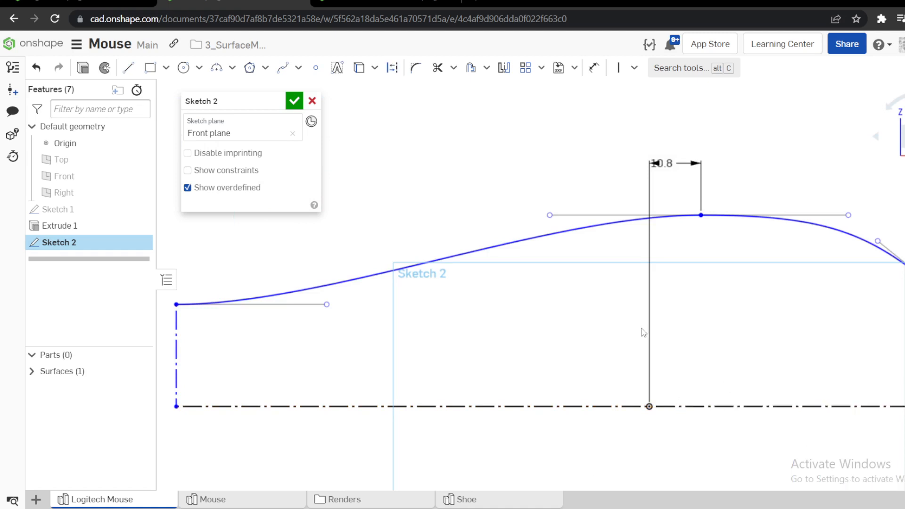
# Dimension the base lines on both sides of the origin at 50 mm each
pyautogui.press('d')
pyautogui.click(498, 404)
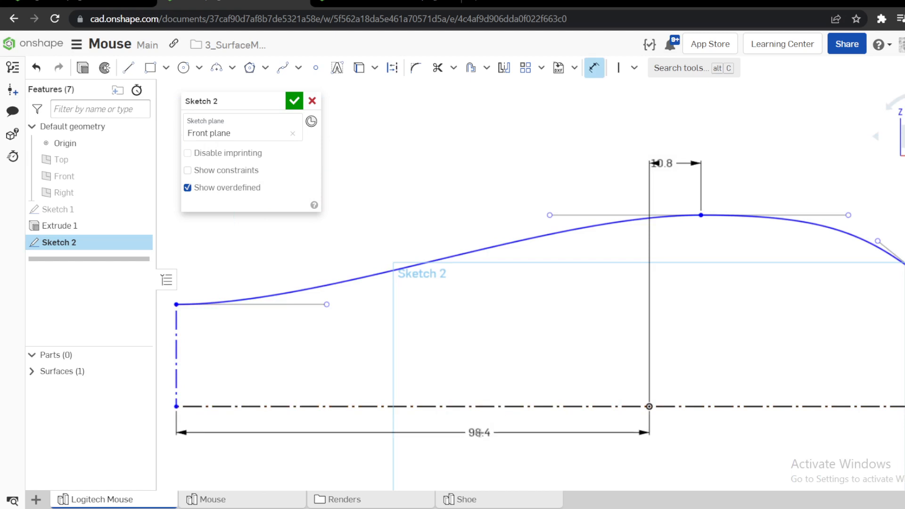
pyautogui.click(478, 432)
pyautogui.write('50')
pyautogui.press('Return')
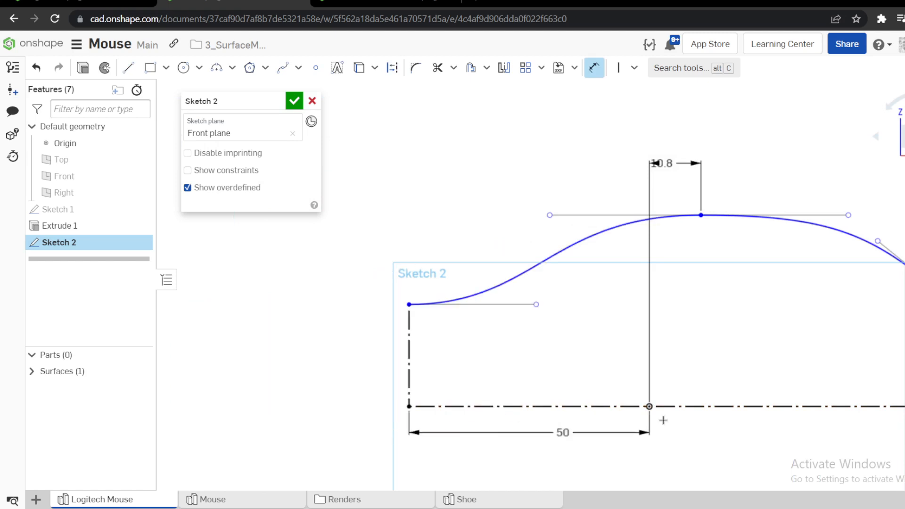
pyautogui.click(747, 406)
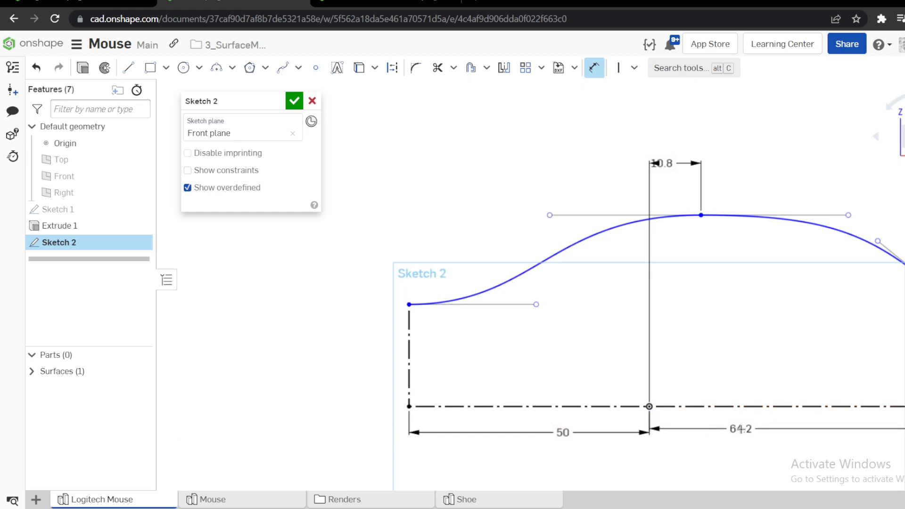
pyautogui.click(740, 429)
pyautogui.write('50')
pyautogui.press('Return')
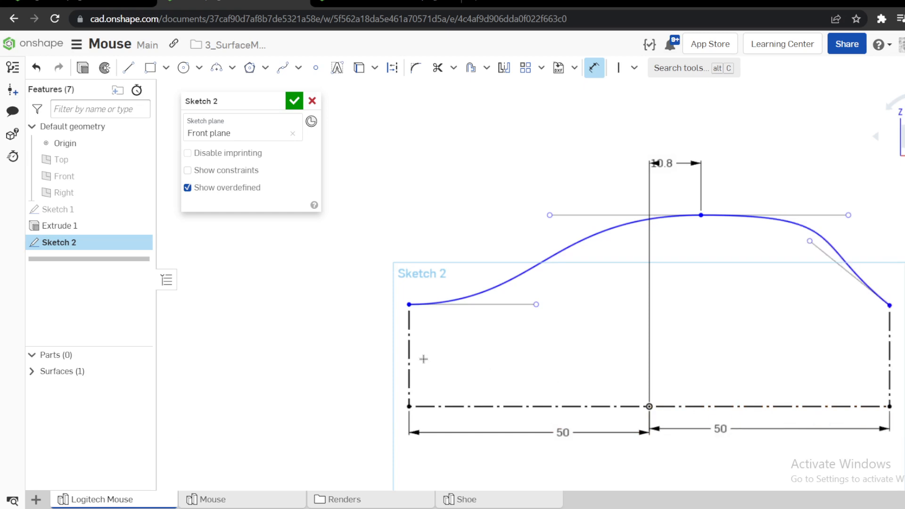
# Dimension the left vertical construction line at 7 mm and the right vertical construction line at 12 mm
pyautogui.click(408, 351)
pyautogui.click(364, 353)
pyautogui.press('Return')
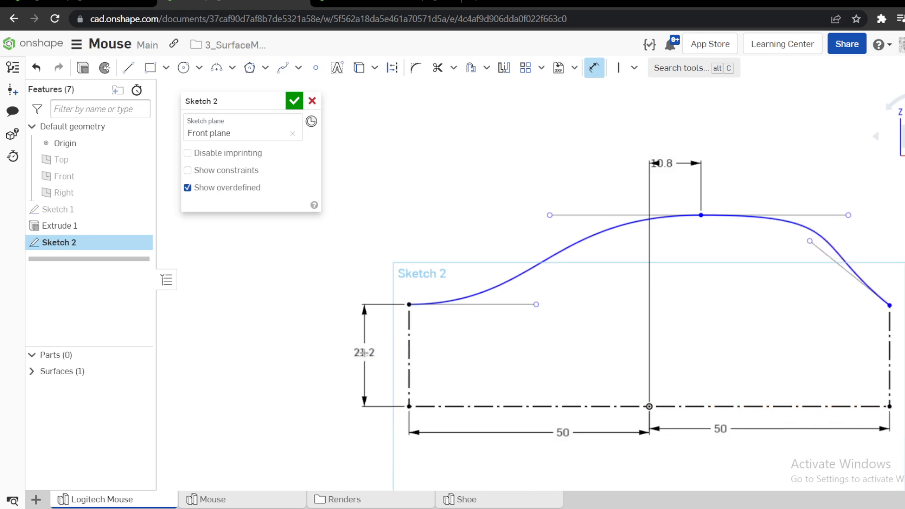
pyautogui.doubleClick(364, 352)
pyautogui.write('7')
pyautogui.press('Return')
pyautogui.scroll(-3, 533, 327)
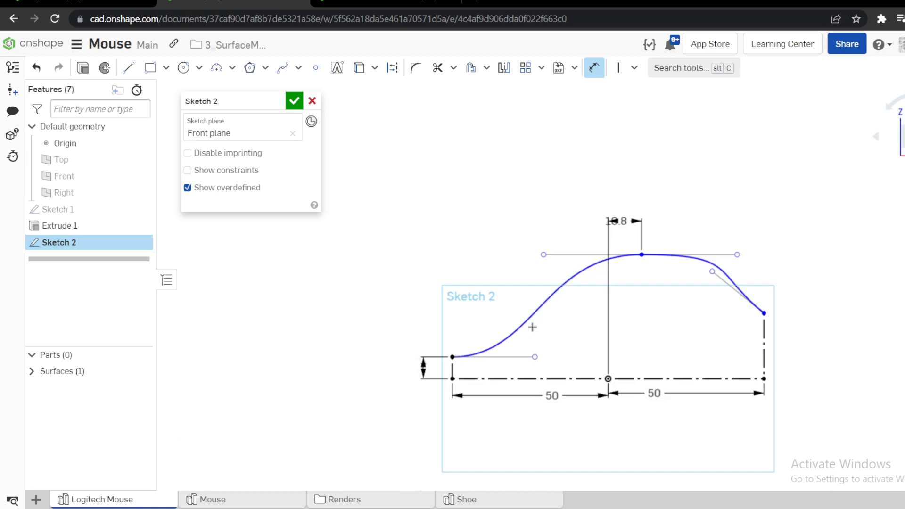
pyautogui.click(764, 349)
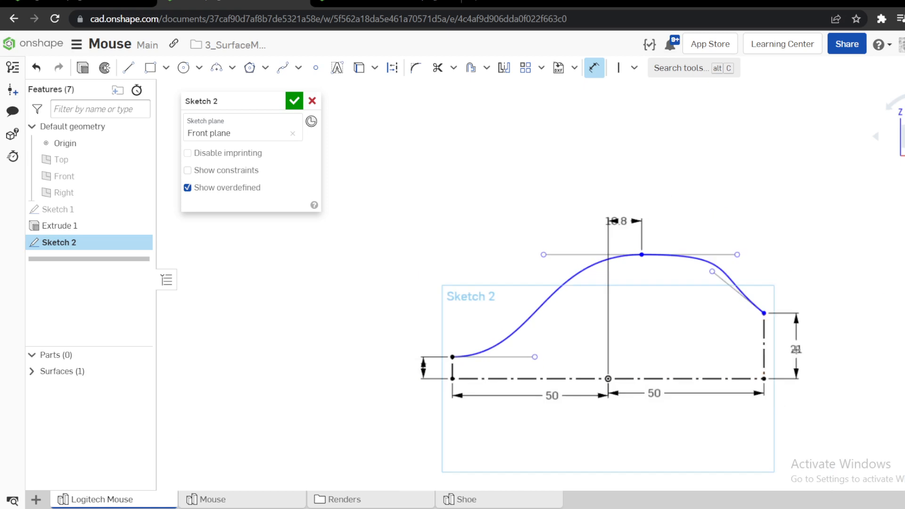
pyautogui.click(795, 352)
pyautogui.write('12')
pyautogui.press('Return')
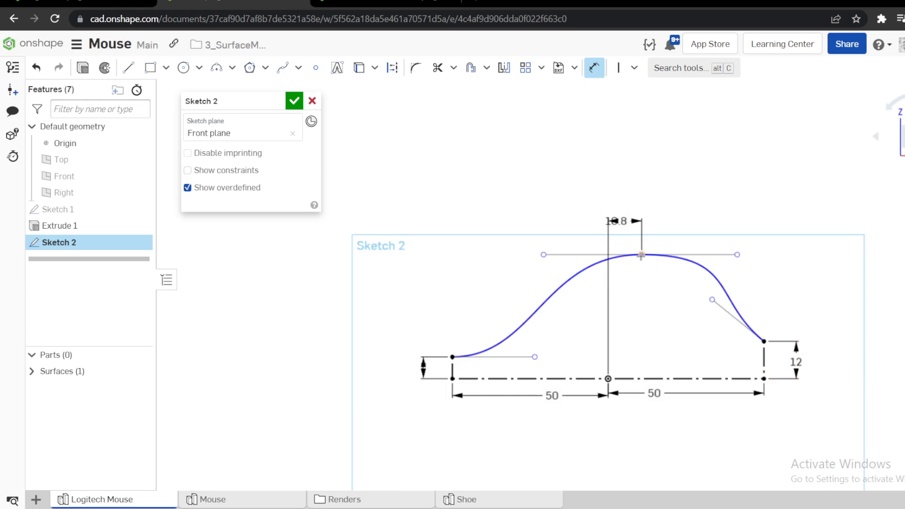
# Dimension the height of the profile's peak above the origin at 25.75 mm
pyautogui.click(607, 378)
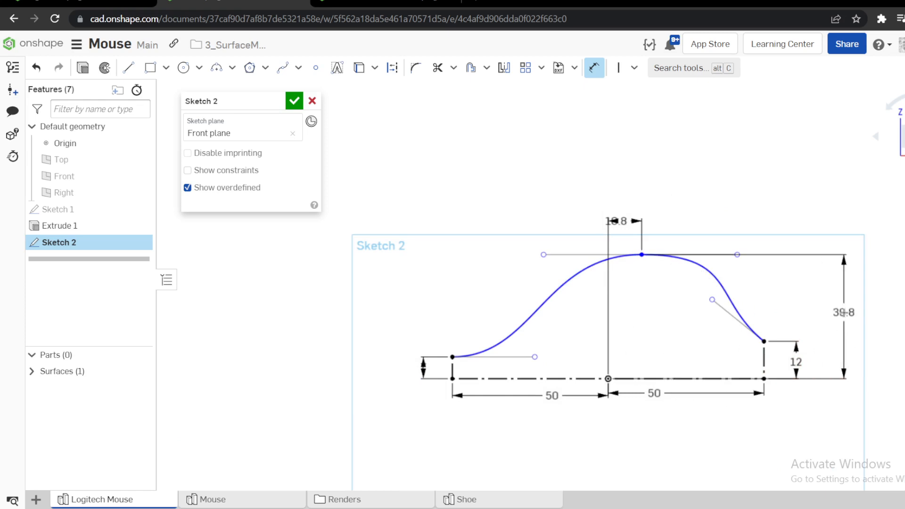
pyautogui.click(844, 313)
pyautogui.write('25.7')
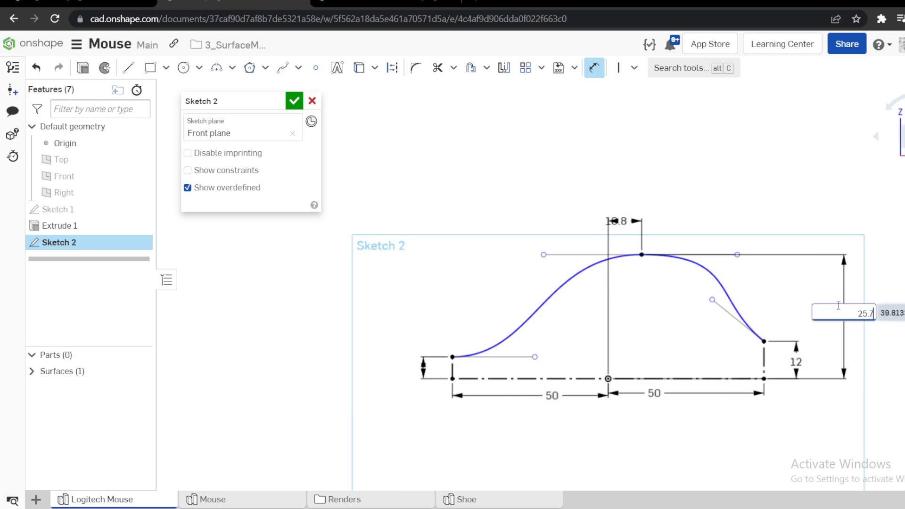
pyautogui.write('5')
pyautogui.press('Return')
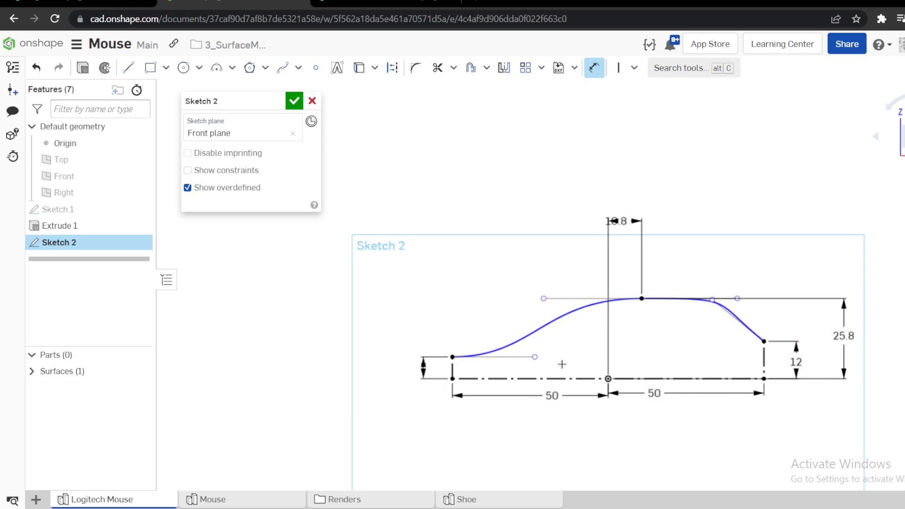
pyautogui.scroll(2, 558, 362)
pyautogui.scroll(-2, 556, 359)
pyautogui.scroll(2, 656, 356)
pyautogui.press('Escape')
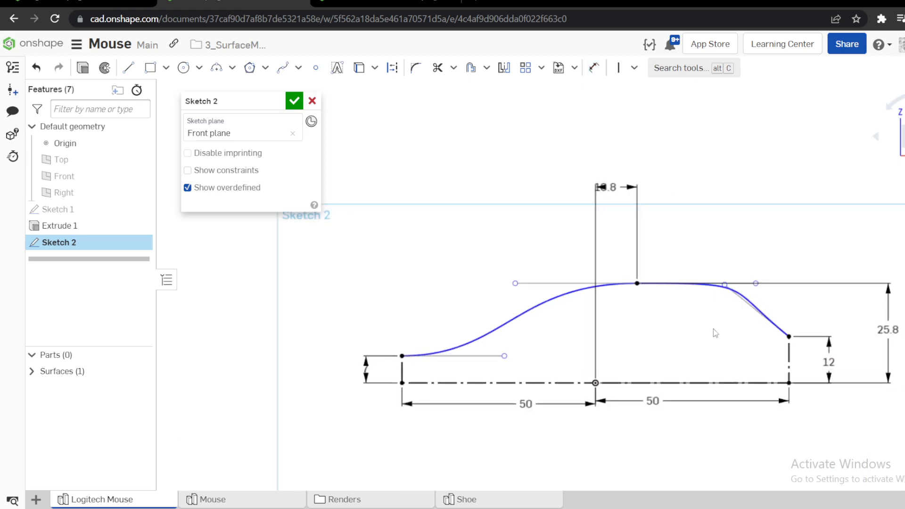
# Make the right spline's handle at its lower end horizontal and shorten the spline handles on both sides of the peak
pyautogui.click(751, 309)
pyautogui.press('h')
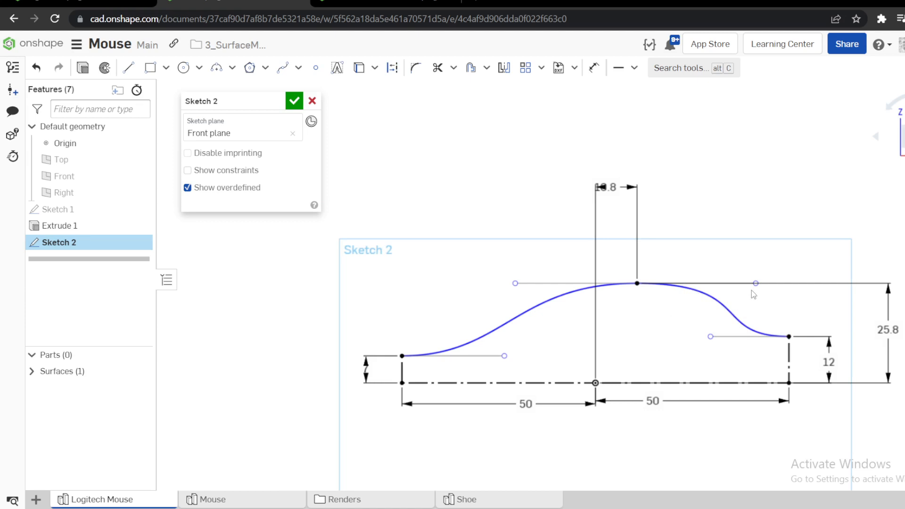
pyautogui.moveTo(755, 283); pyautogui.dragTo(707, 284)
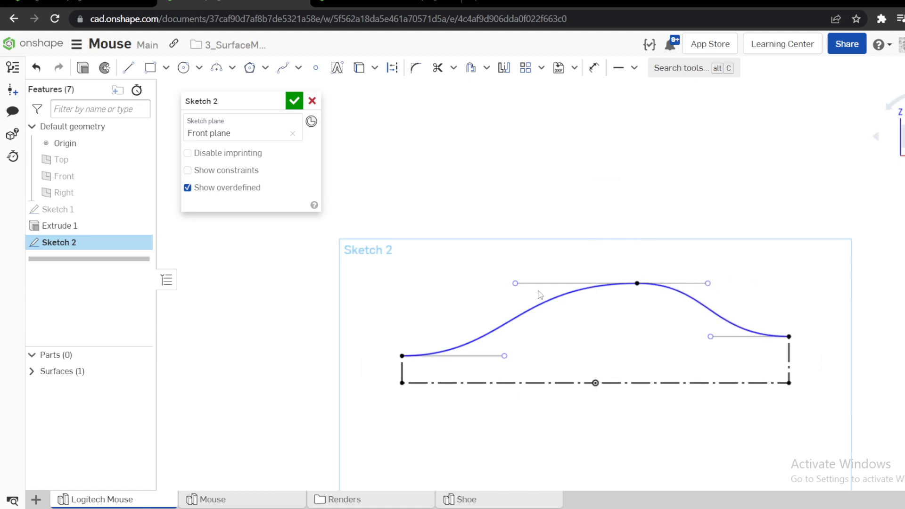
pyautogui.moveTo(515, 283); pyautogui.dragTo(560, 283)
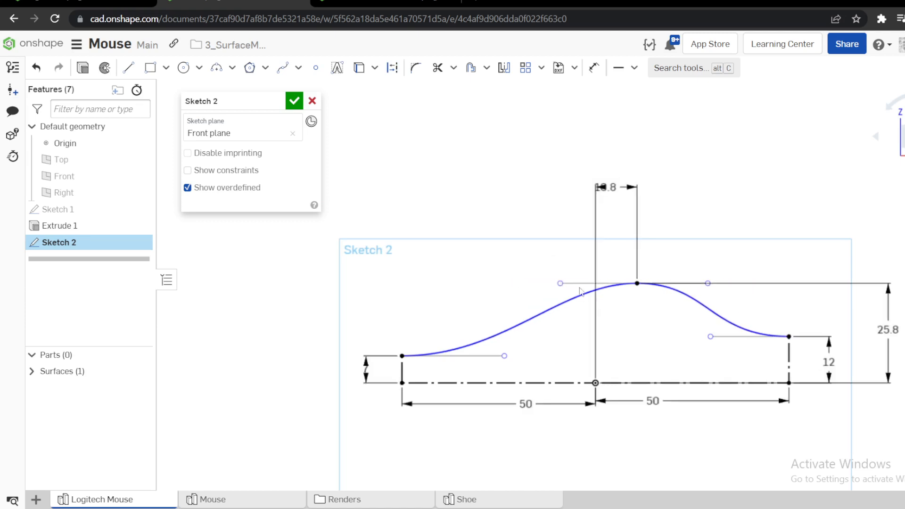
# Constrain the two spline handles at the peak to equal length
pyautogui.click(581, 285)
pyautogui.click(695, 285)
pyautogui.press('e')
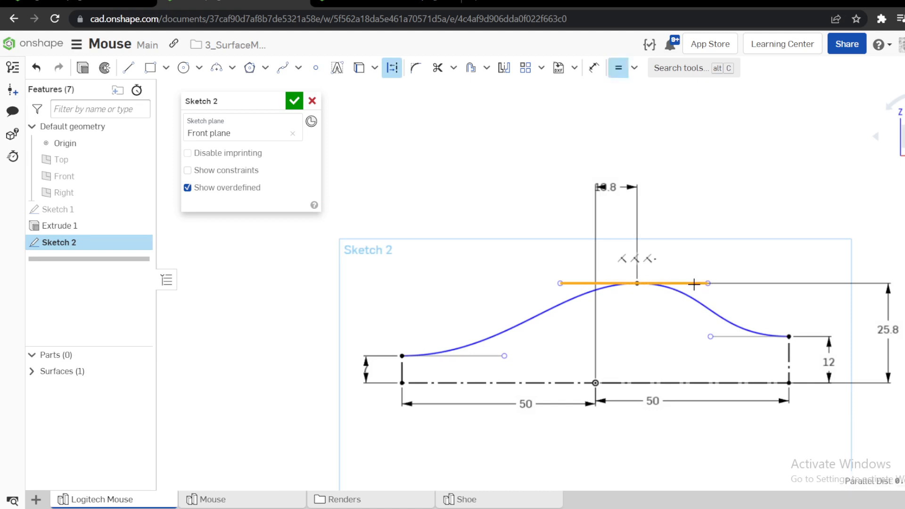
# Dimension the left spline's handle at its left end at 20 mm and its handle at the peak at 18 mm
pyautogui.press('d')
pyautogui.click(474, 358)
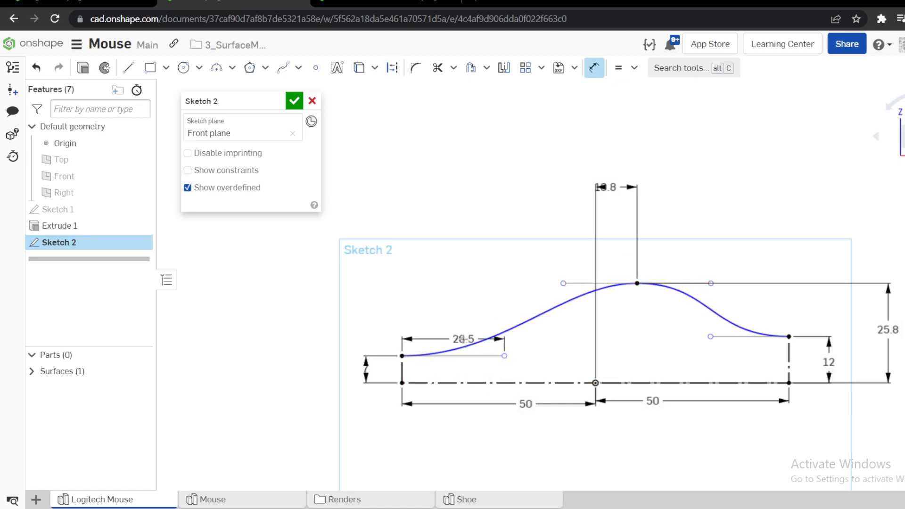
pyautogui.click(464, 329)
pyautogui.write('20')
pyautogui.press('Return')
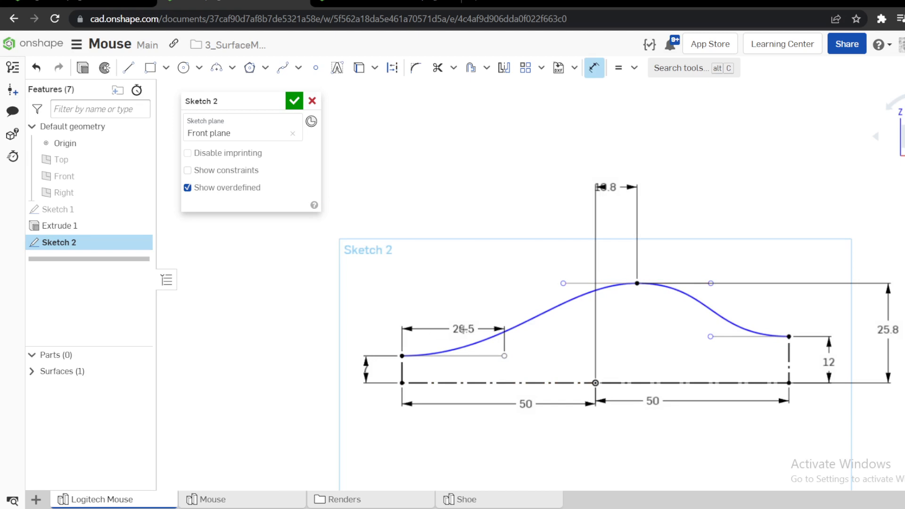
pyautogui.click(584, 285)
pyautogui.click(589, 269)
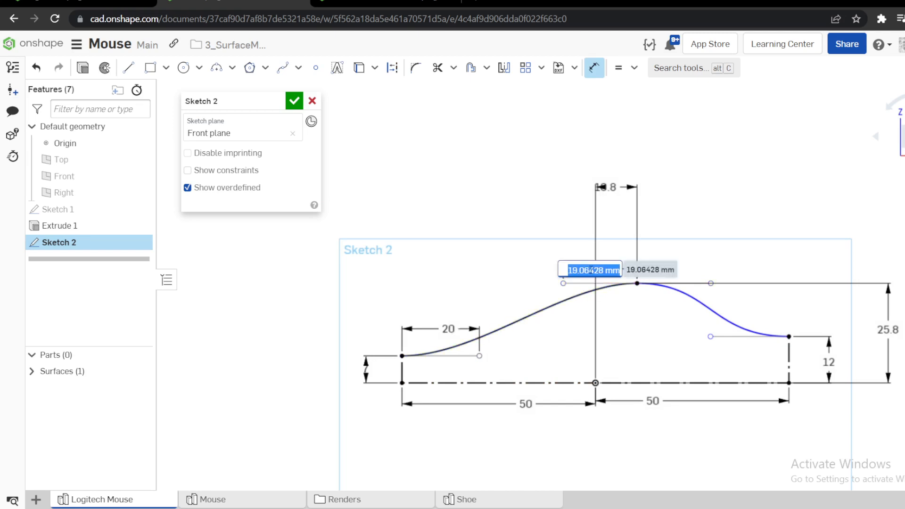
pyautogui.write('18')
pyautogui.press('Return')
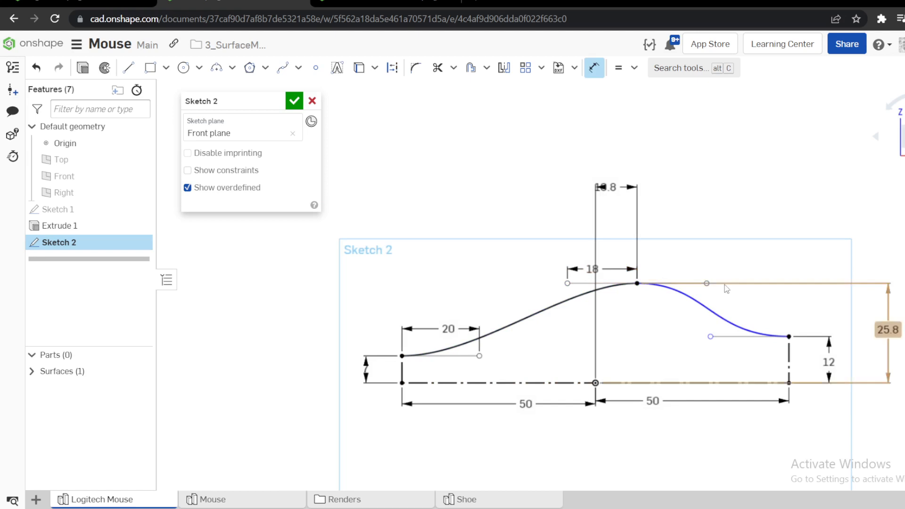
# Dimension the right spline's handle at its lower right end at 20 mm
pyautogui.click(737, 337)
pyautogui.click(738, 350)
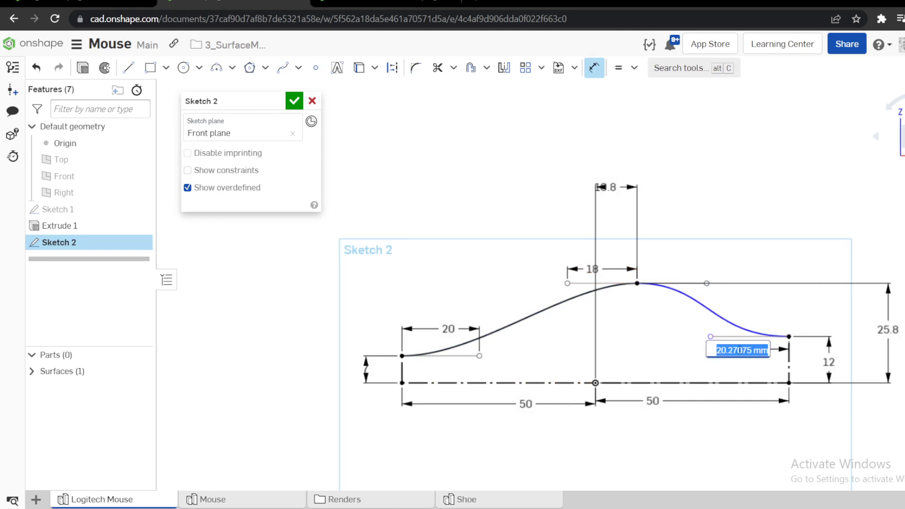
pyautogui.write('20')
pyautogui.press('Return')
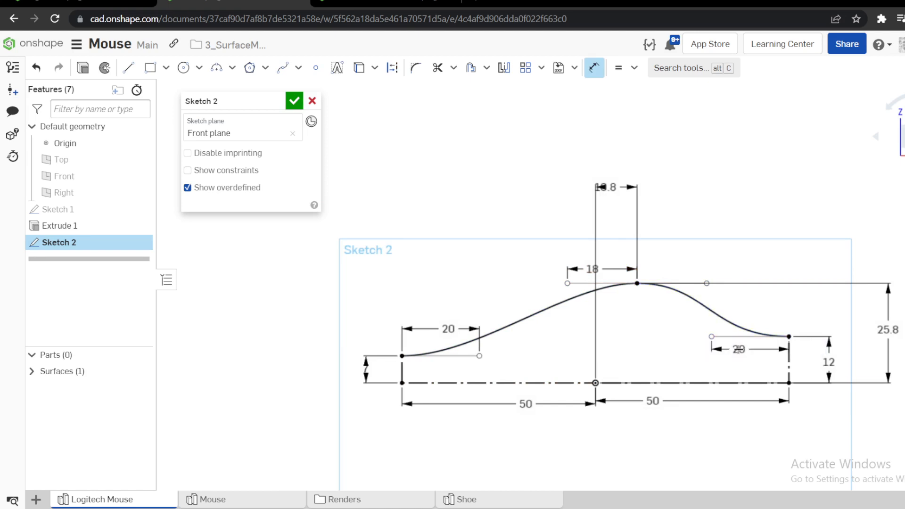
# Finish the side profile sketch and show the extruded outline surface again
pyautogui.click(294, 101)
pyautogui.moveTo(439, 200); pyautogui.dragTo(424, 217, button='right')
pyautogui.click(141, 372)
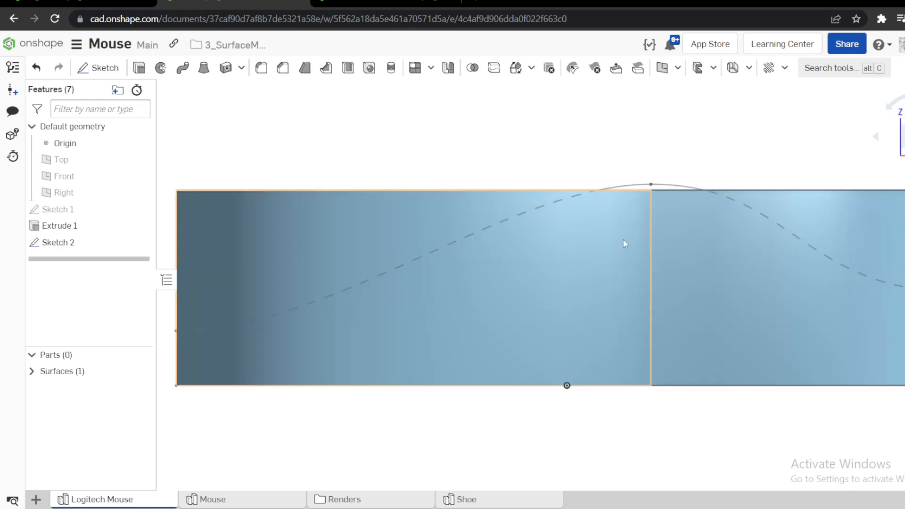
pyautogui.scroll(-3, 624, 262)
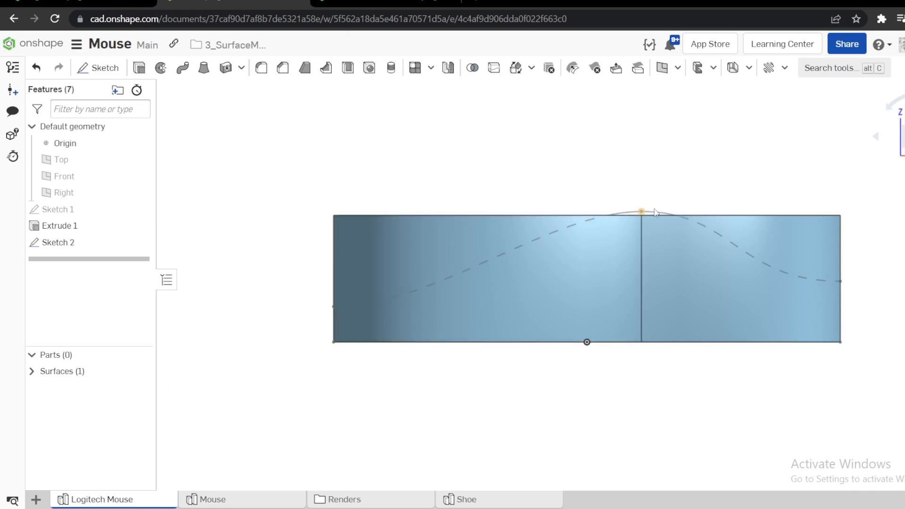
# Change the depth of the extruded outline surface to 80 mm
pyautogui.rightClick(73, 231)
pyautogui.click(101, 260)
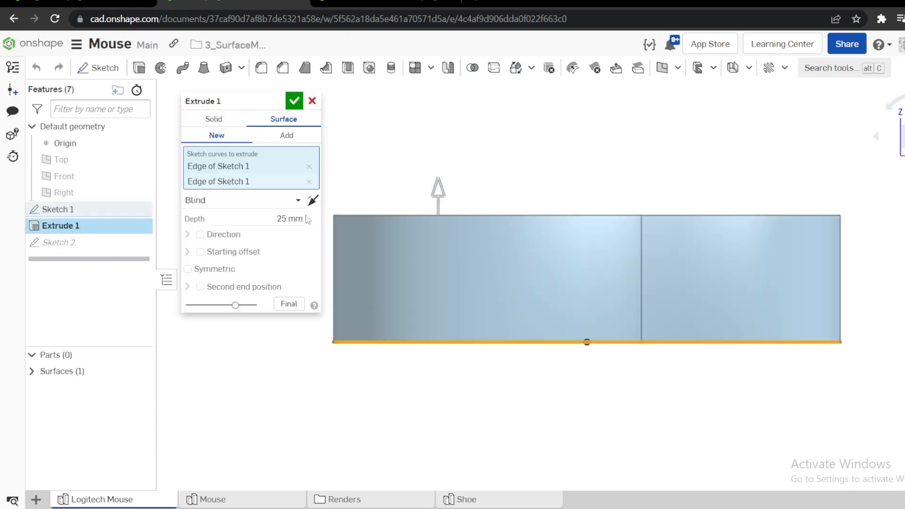
pyautogui.click(287, 219)
pyautogui.write('60')
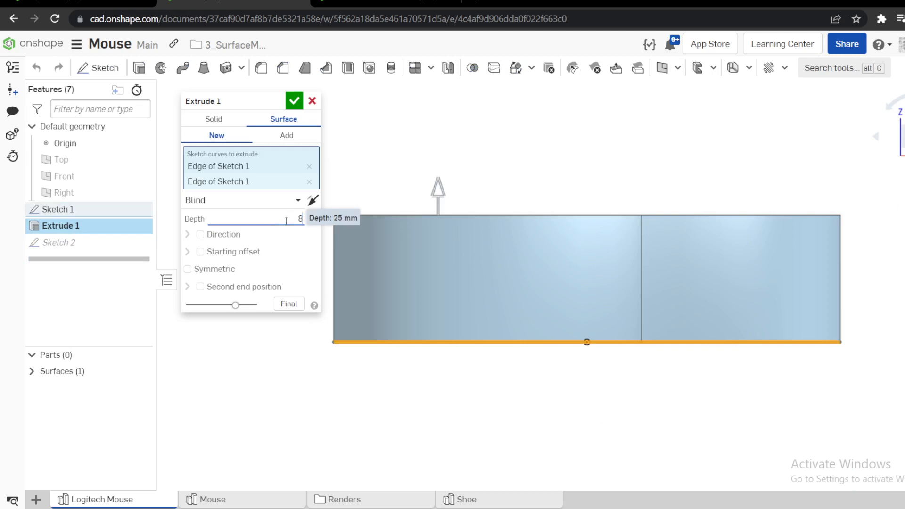
pyautogui.click(293, 102)
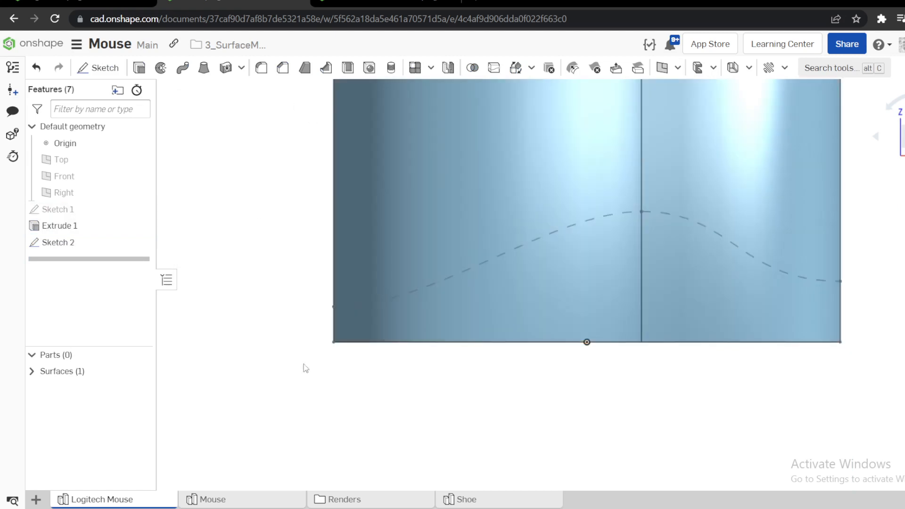
pyautogui.scroll(-3, 418, 352)
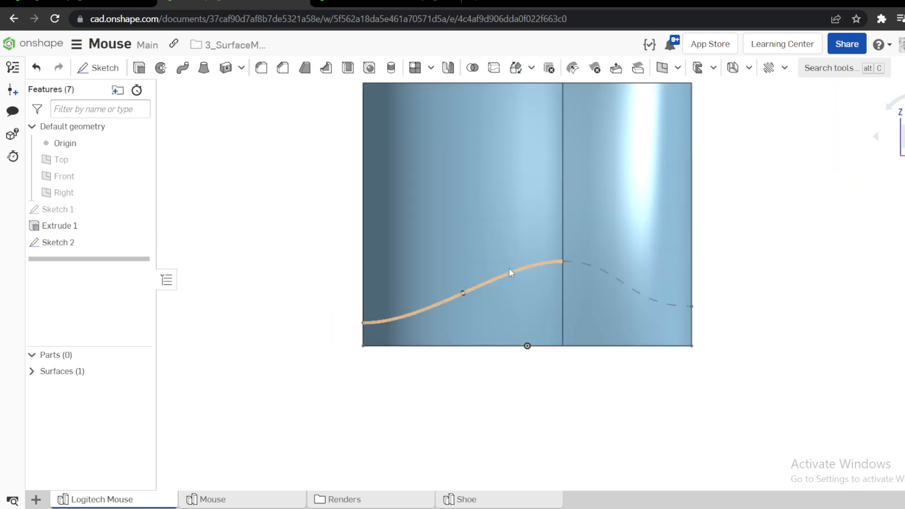
# Create a face split on the larger face of the extruded outline, using the edges of Sketch 2
pyautogui.click(493, 68)
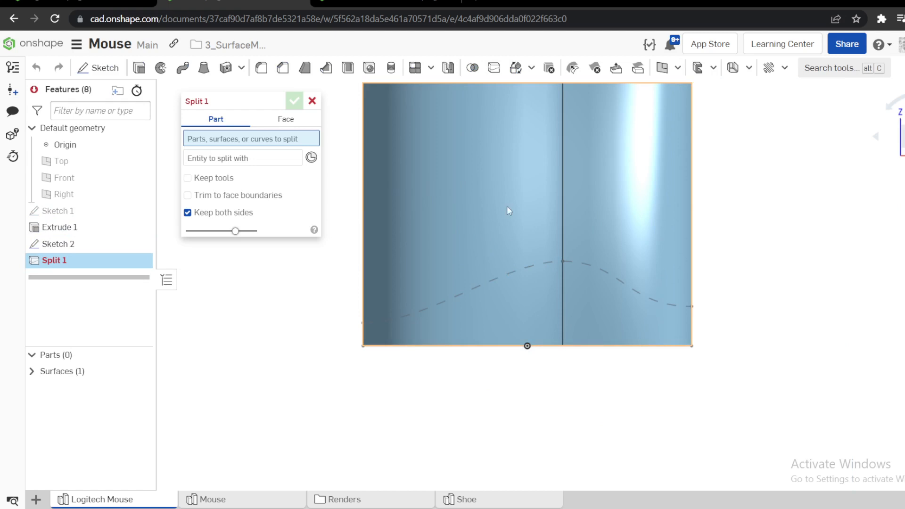
pyautogui.click(285, 119)
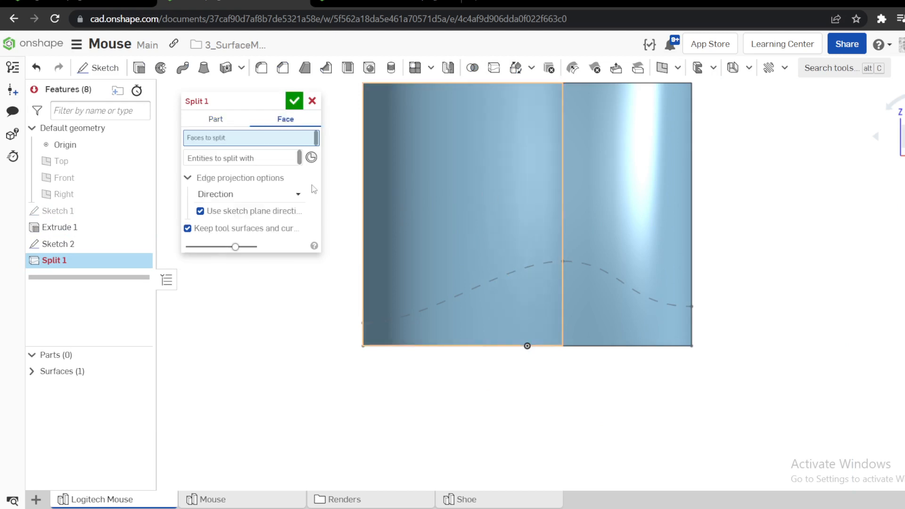
pyautogui.click(472, 198)
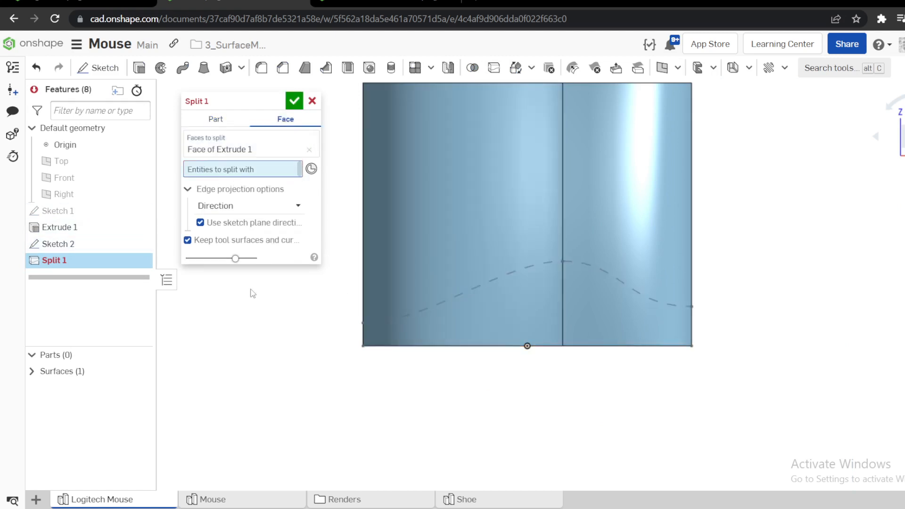
pyautogui.click(91, 244)
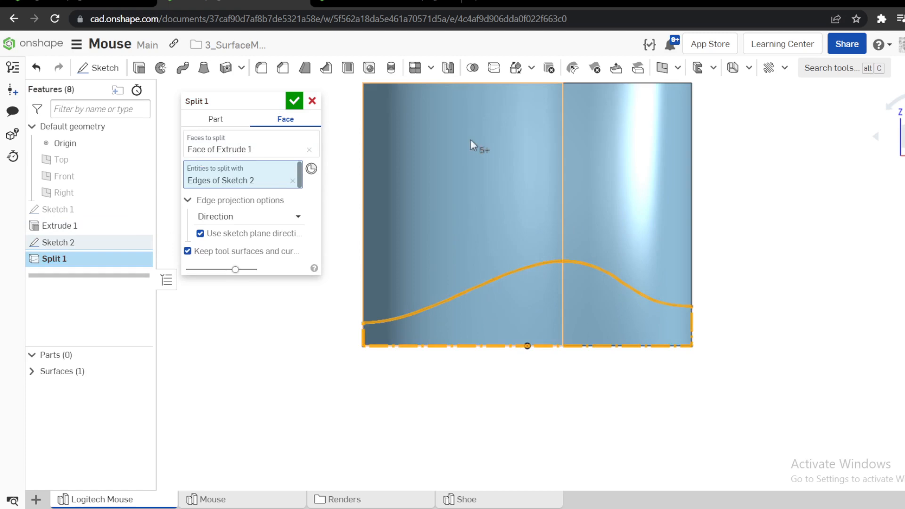
pyautogui.click(294, 100)
pyautogui.moveTo(570, 287)
pyautogui.mouseDown(button='right')
pyautogui.moveTo(598, 335)
pyautogui.moveTo(599, 369)
pyautogui.moveTo(601, 313)
pyautogui.moveTo(567, 284)
pyautogui.mouseUp(button='right')
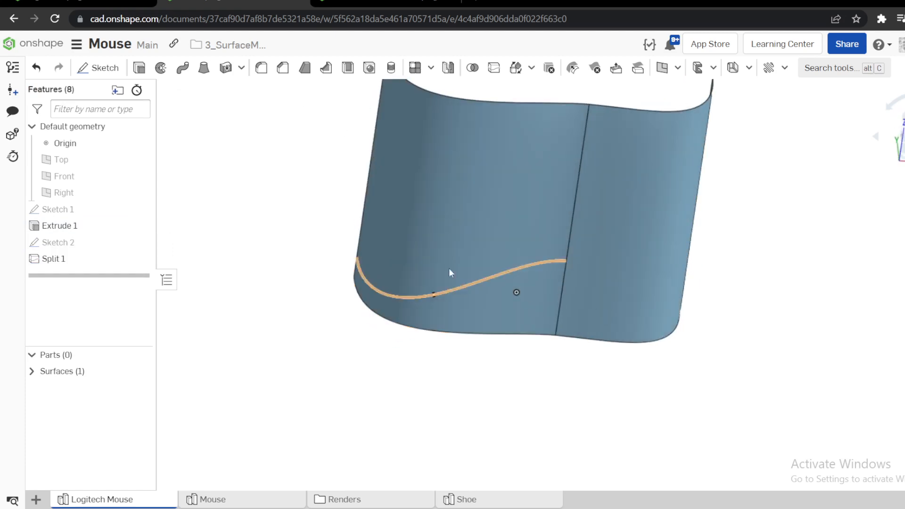
# Edit the split to include the second, smaller face of the extruded outline
pyautogui.rightClick(75, 260)
pyautogui.click(106, 285)
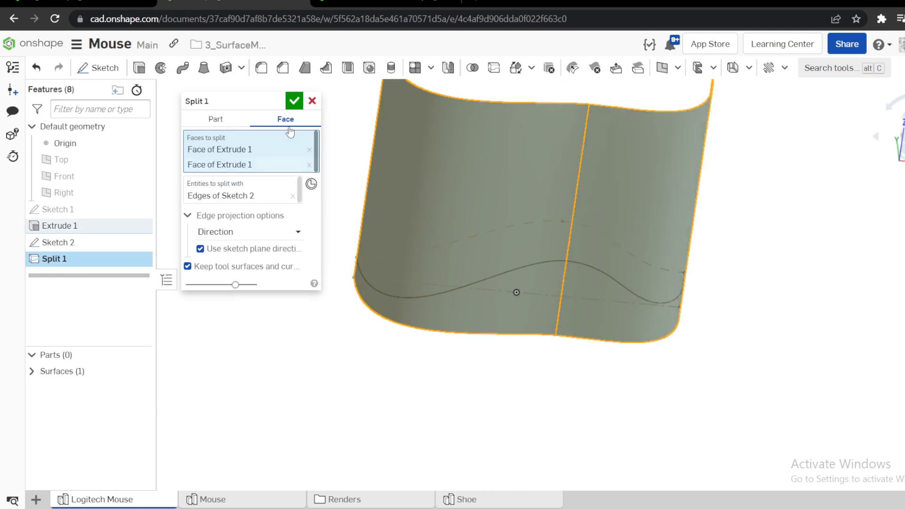
pyautogui.click(300, 107)
pyautogui.moveTo(472, 267); pyautogui.dragTo(465, 250, button='right')
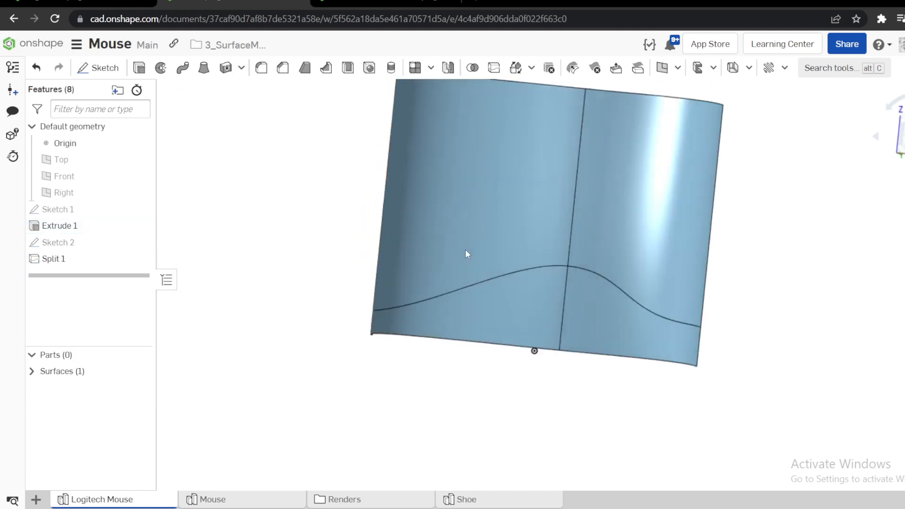
# Try the split as a part split of the extruded surface, then restore the face split
pyautogui.rightClick(61, 265)
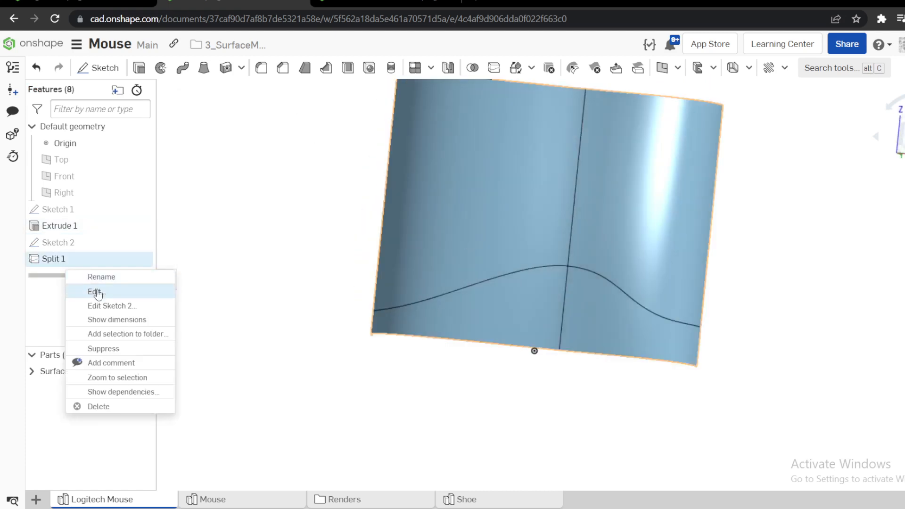
pyautogui.click(96, 291)
pyautogui.click(216, 119)
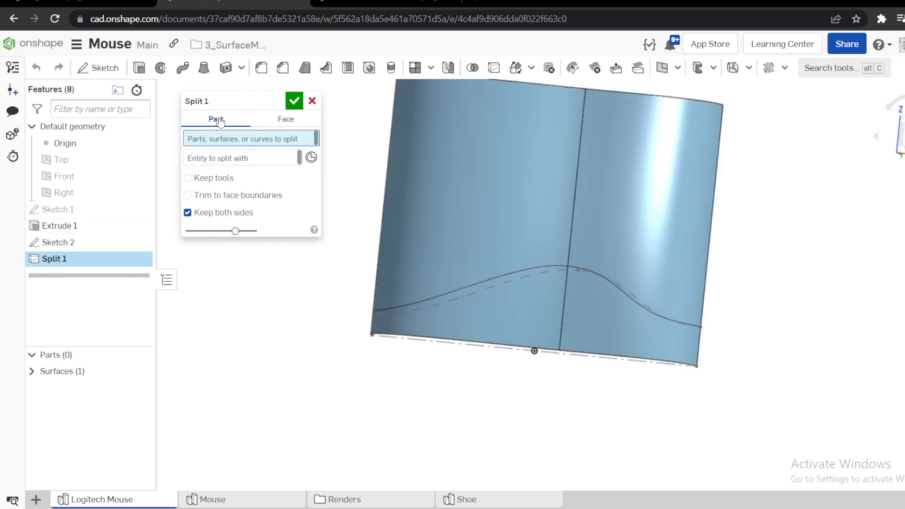
pyautogui.click(502, 181)
pyautogui.click(256, 171)
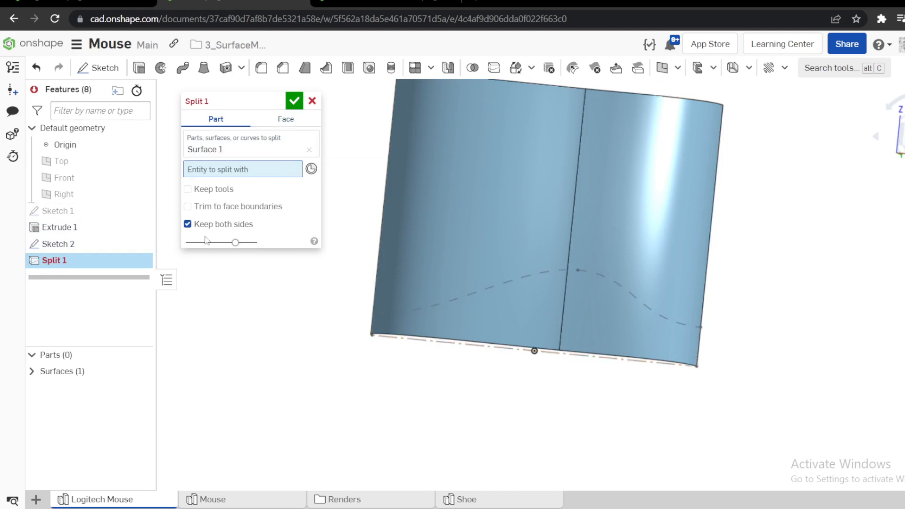
pyautogui.click(283, 119)
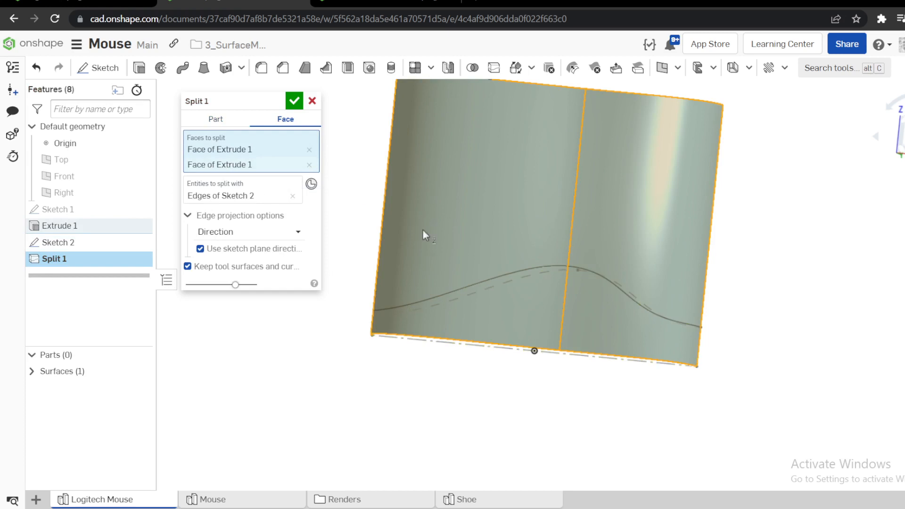
pyautogui.click(294, 101)
pyautogui.moveTo(514, 205)
pyautogui.mouseDown(button='right')
pyautogui.moveTo(638, 243)
pyautogui.moveTo(475, 220)
pyautogui.moveTo(513, 234)
pyautogui.mouseUp(button='right')
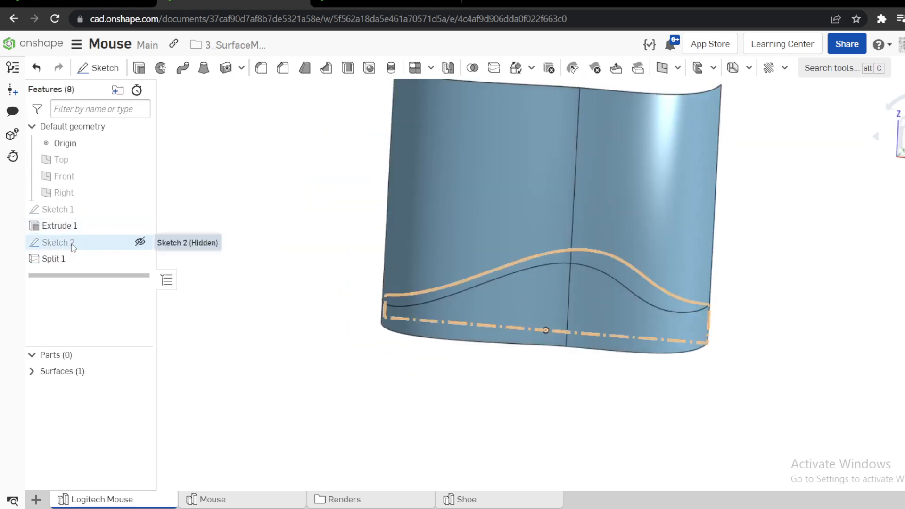
# Roll the feature history back to before Split 1 and show Sketch 2
pyautogui.moveTo(94, 275); pyautogui.dragTo(101, 258)
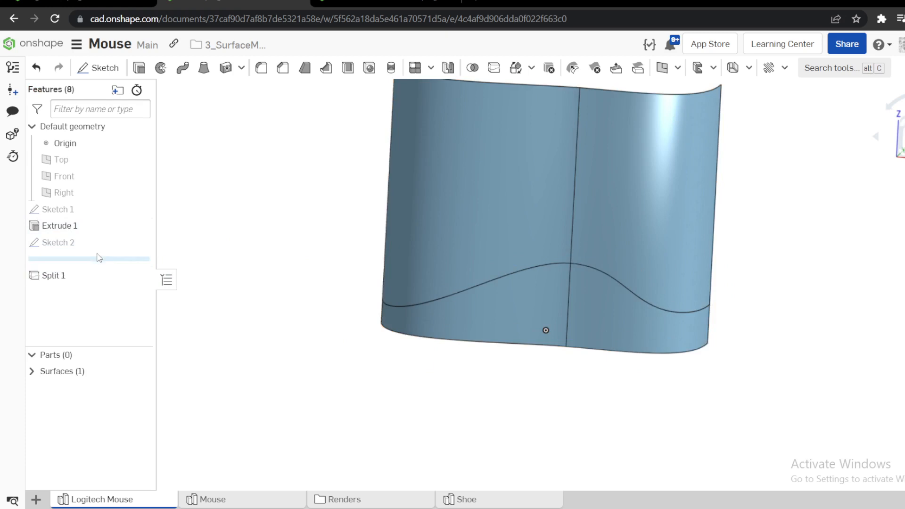
pyautogui.click(92, 244)
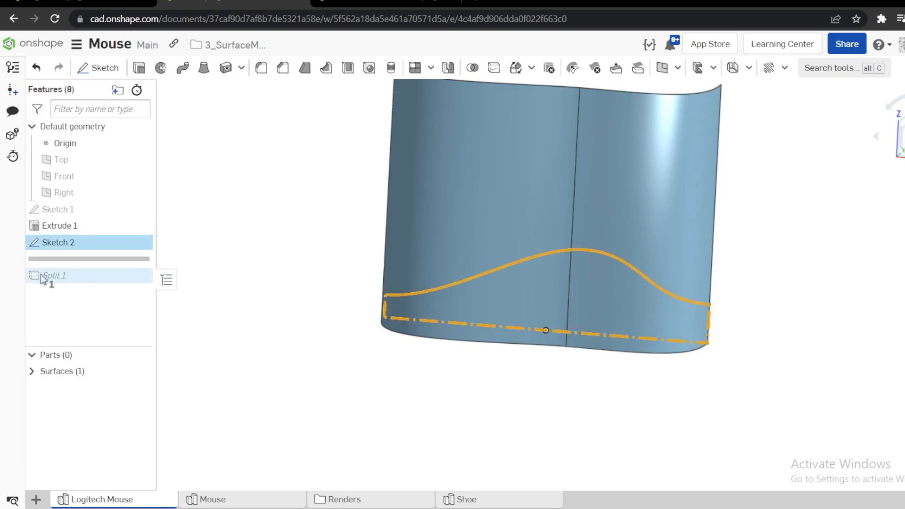
pyautogui.moveTo(319, 277)
pyautogui.mouseDown(button='right')
pyautogui.moveTo(371, 276)
pyautogui.moveTo(289, 276)
pyautogui.mouseUp(button='right')
pyautogui.click(288, 276)
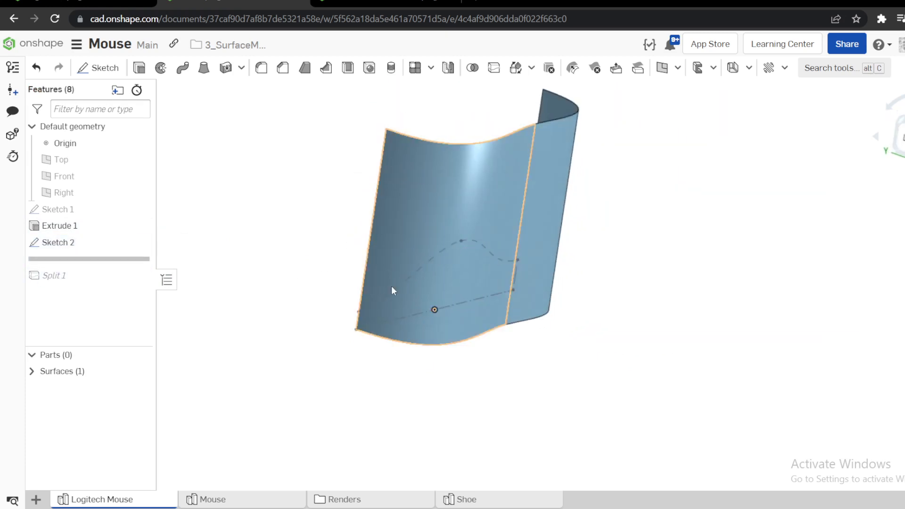
# Extrude both side profile splines of Sketch 2 as a new surface about 94.9 mm deep
pyautogui.click(389, 294)
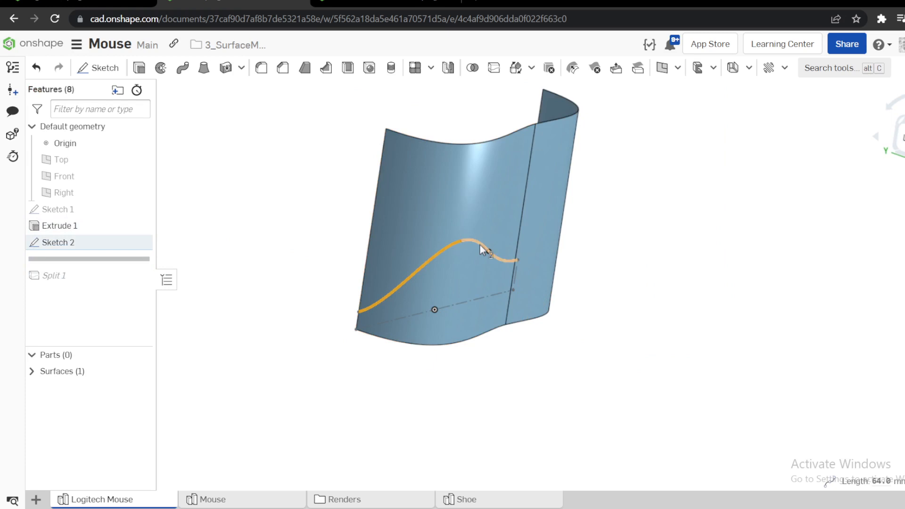
pyautogui.hotkey('shift', 'e')
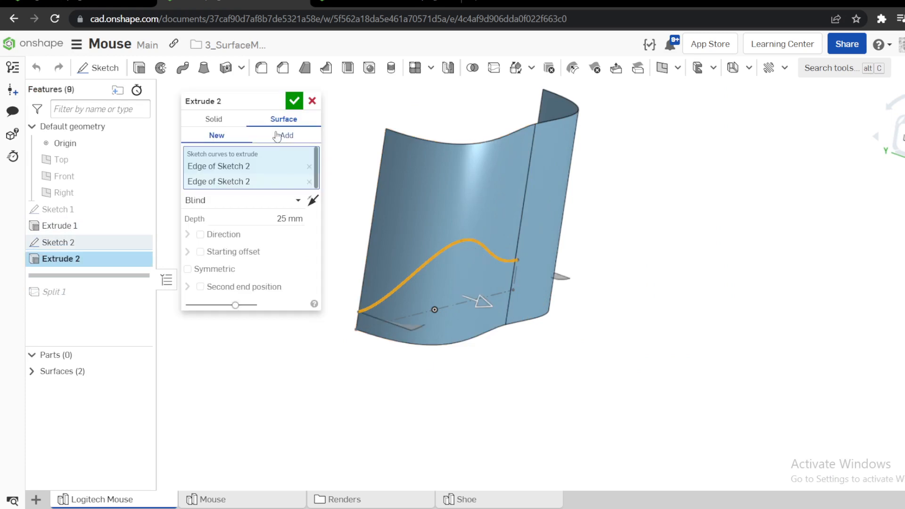
pyautogui.moveTo(482, 301); pyautogui.dragTo(658, 396)
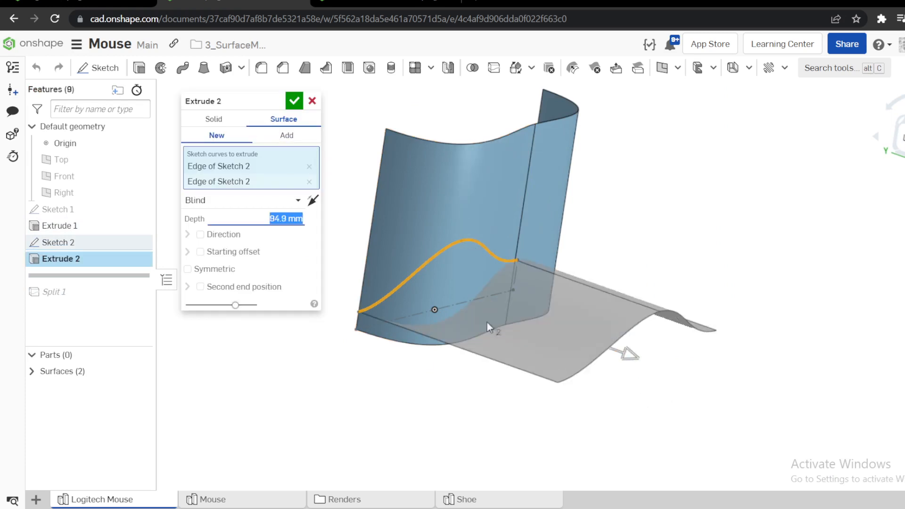
pyautogui.click(290, 104)
pyautogui.moveTo(299, 110); pyautogui.dragTo(405, 196, button='right')
pyautogui.moveTo(466, 165); pyautogui.dragTo(570, 280, button='right')
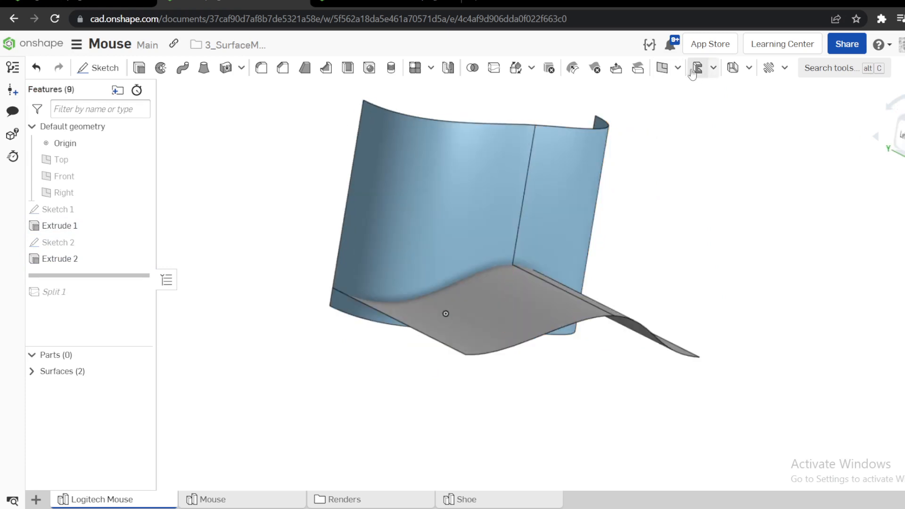
# Create an intersection curve between the larger outline face and the extruded side profile surface
pyautogui.click(677, 69)
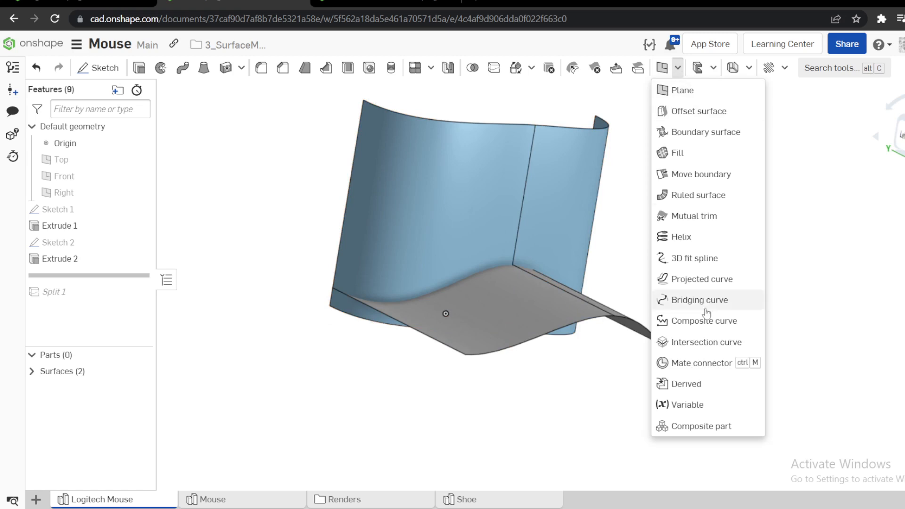
pyautogui.click(701, 342)
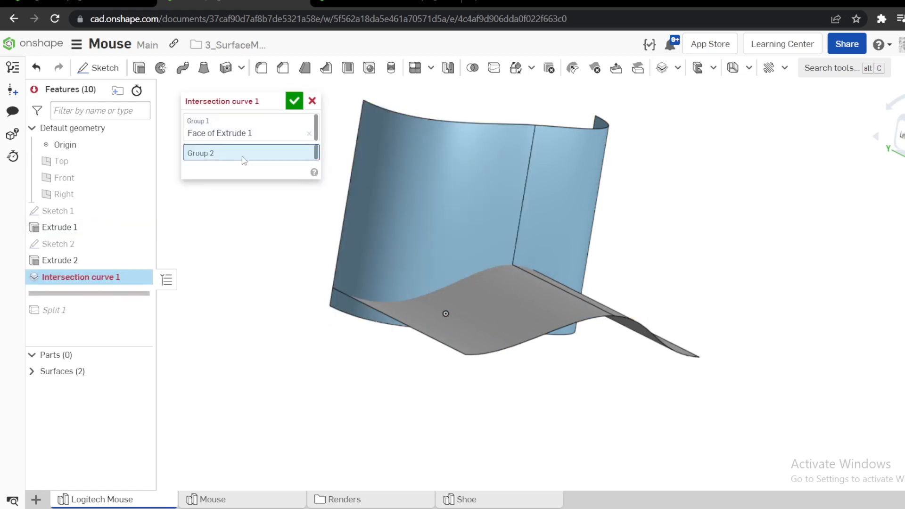
pyautogui.click(442, 308)
pyautogui.click(294, 101)
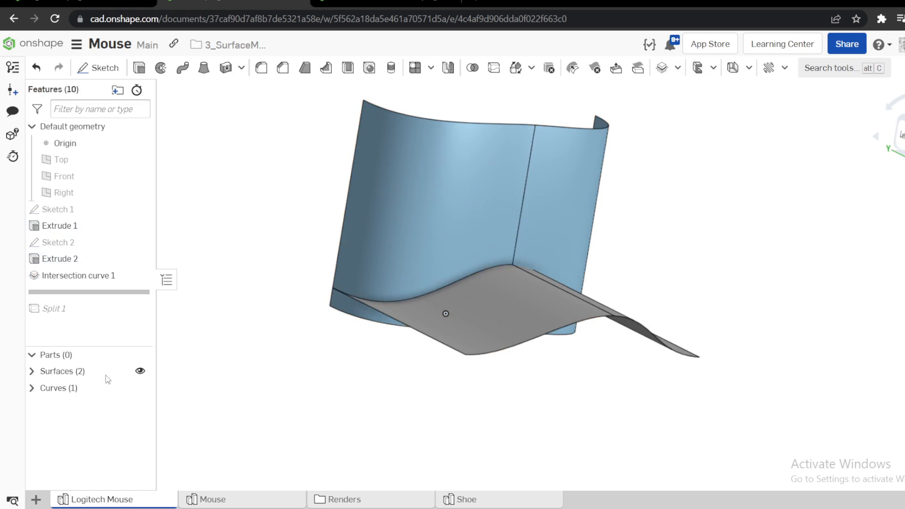
# Hide the surfaces to inspect the intersection curve on its own, and delete the curve feature
pyautogui.click(140, 371)
pyautogui.moveTo(325, 372); pyautogui.dragTo(356, 295, button='right')
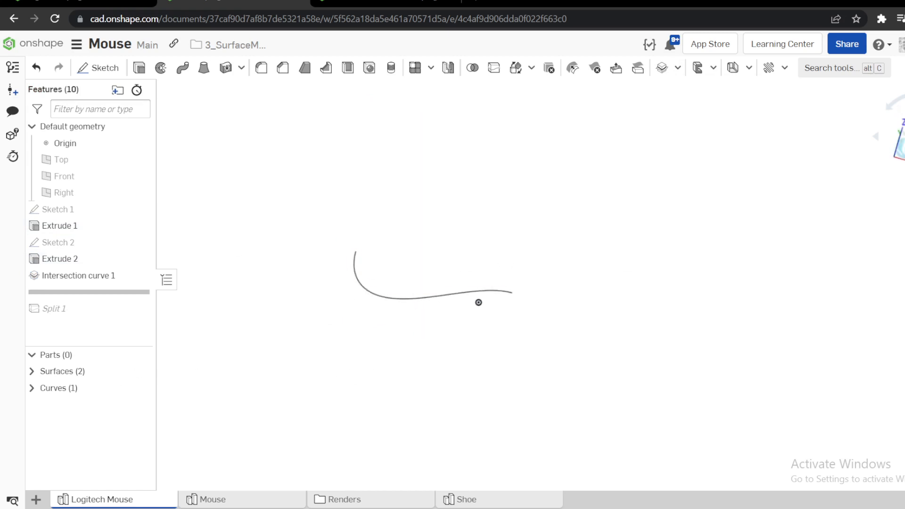
pyautogui.moveTo(761, 182); pyautogui.dragTo(404, 325, button='right')
pyautogui.scroll(-3, 579, 329)
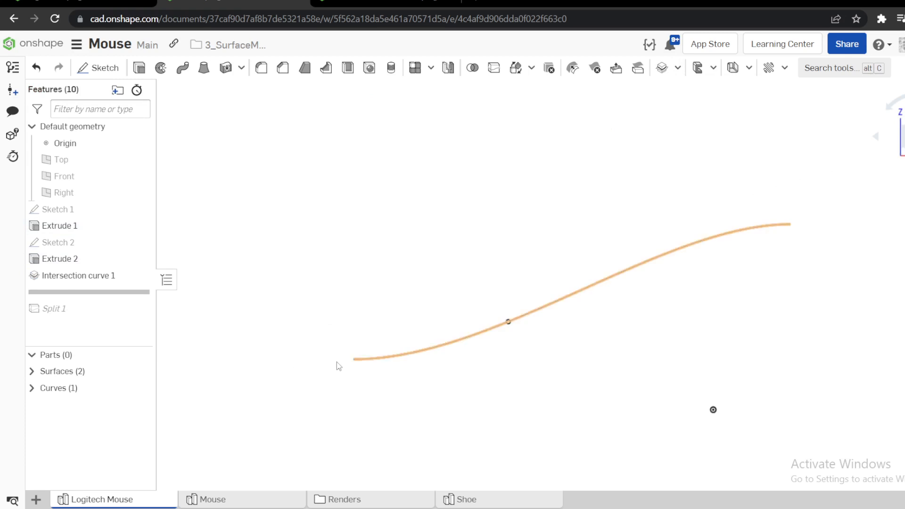
pyautogui.rightClick(100, 279)
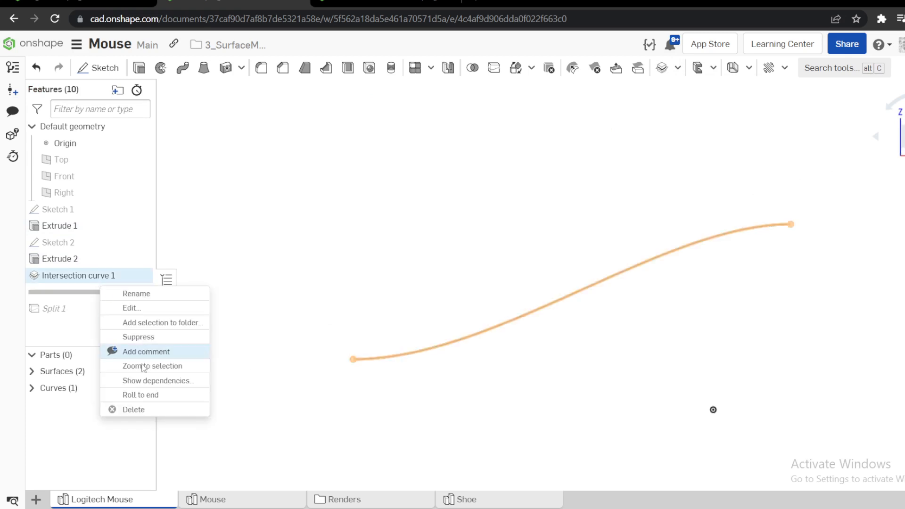
pyautogui.click(133, 409)
# Roll the feature history forward past Split 1 and show the surfaces
pyautogui.moveTo(120, 291); pyautogui.dragTo(119, 309)
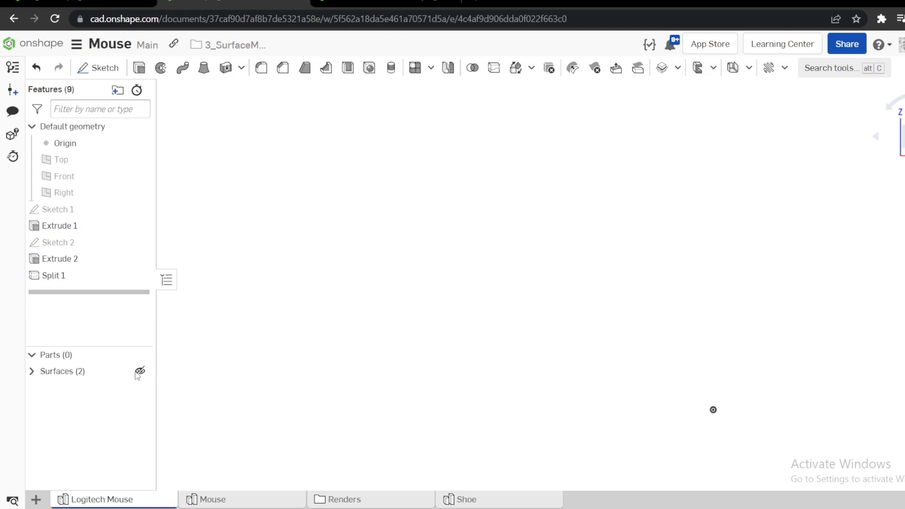
pyautogui.click(140, 373)
pyautogui.scroll(-3, 547, 283)
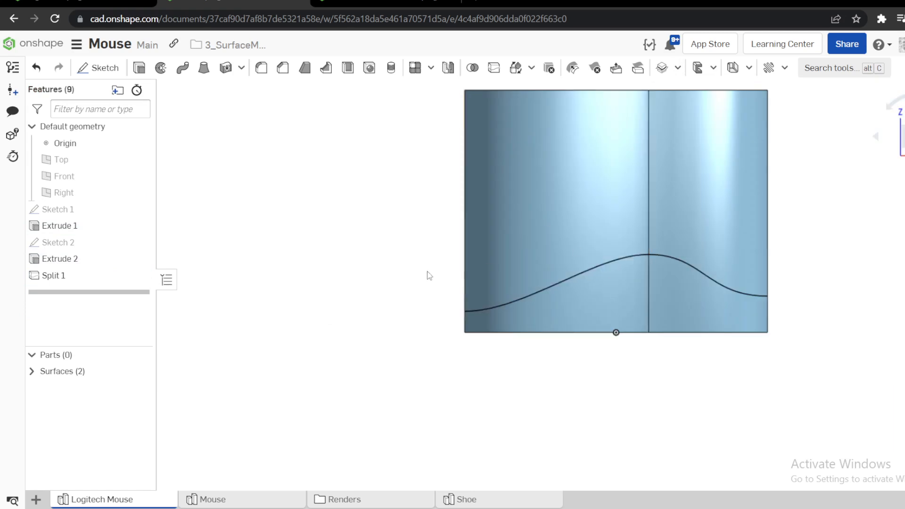
# Delete the Extrude 2 side profile surface from the feature history
pyautogui.moveTo(543, 248); pyautogui.dragTo(592, 234, button='right')
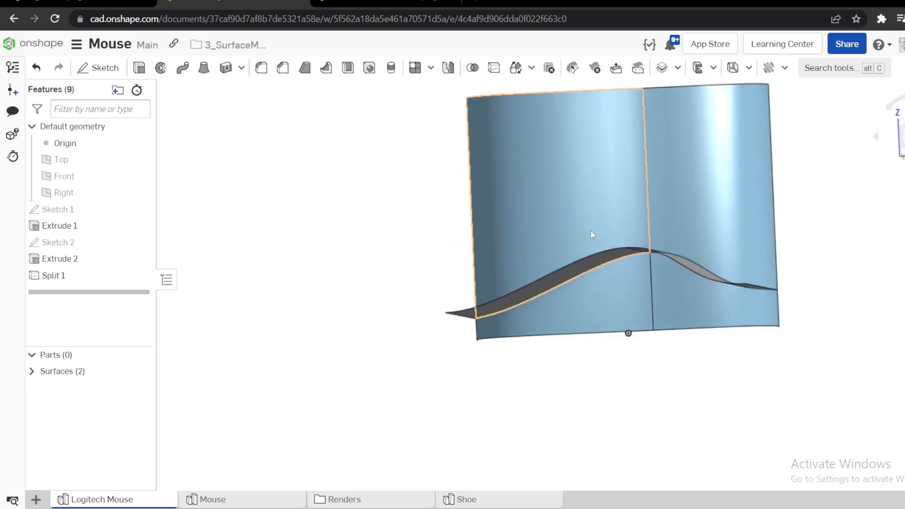
pyautogui.rightClick(83, 259)
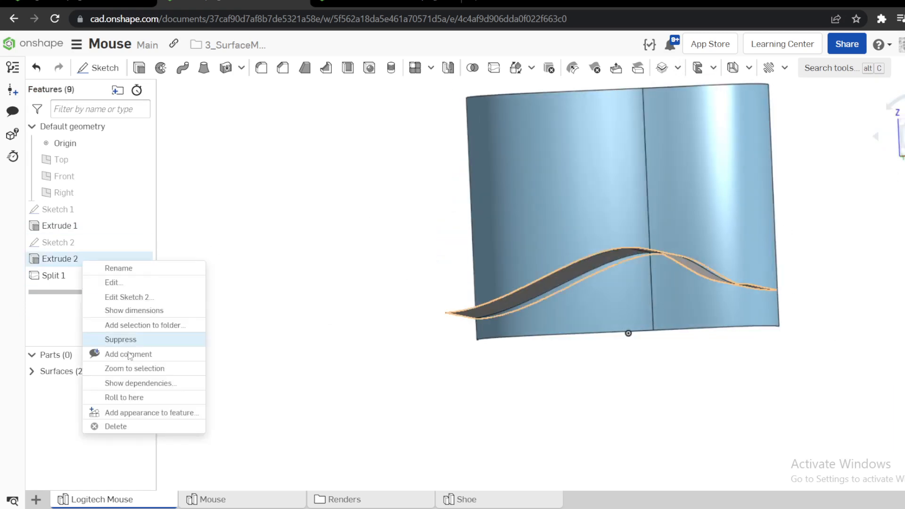
pyautogui.click(124, 427)
# Delete the two outline face portions below the split curve with Delete face, using the Leave open option
pyautogui.moveTo(541, 292)
pyautogui.mouseDown(button='right')
pyautogui.moveTo(599, 299)
pyautogui.moveTo(626, 231)
pyautogui.mouseUp(button='right')
pyautogui.click(572, 235)
pyautogui.click(703, 210)
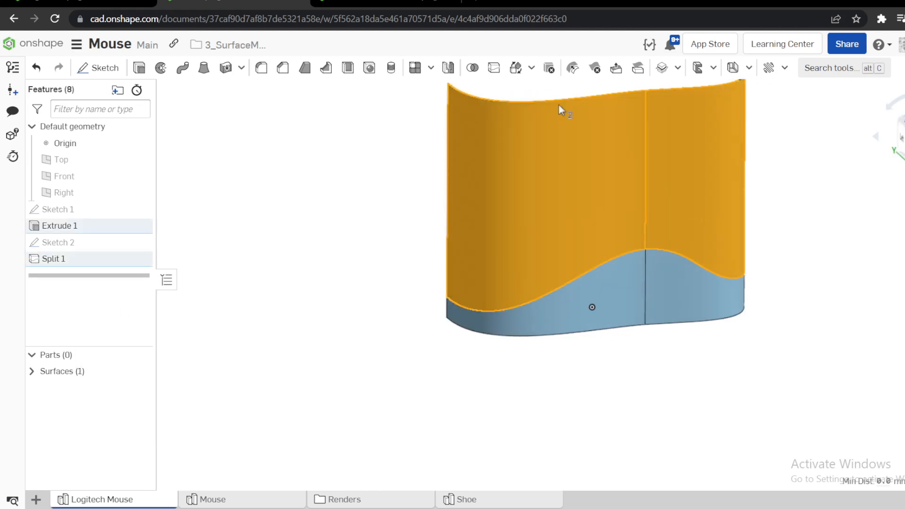
pyautogui.press('s')
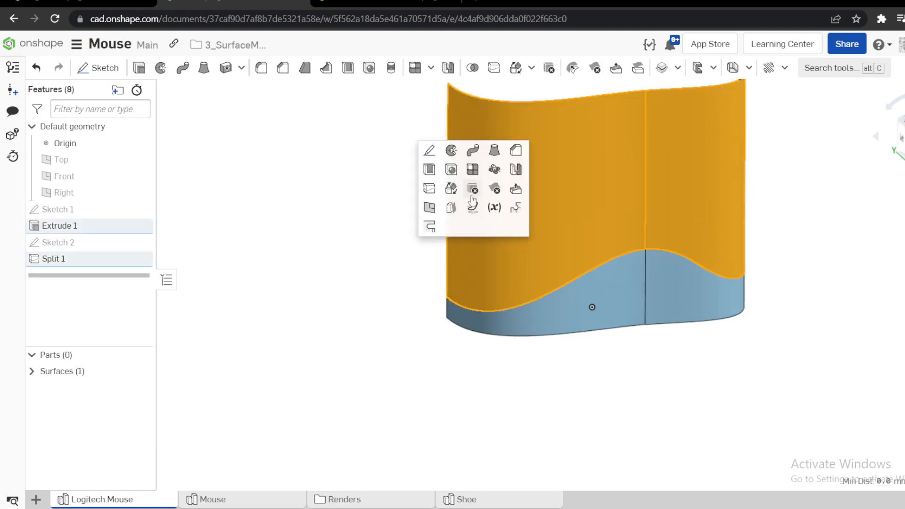
pyautogui.click(498, 192)
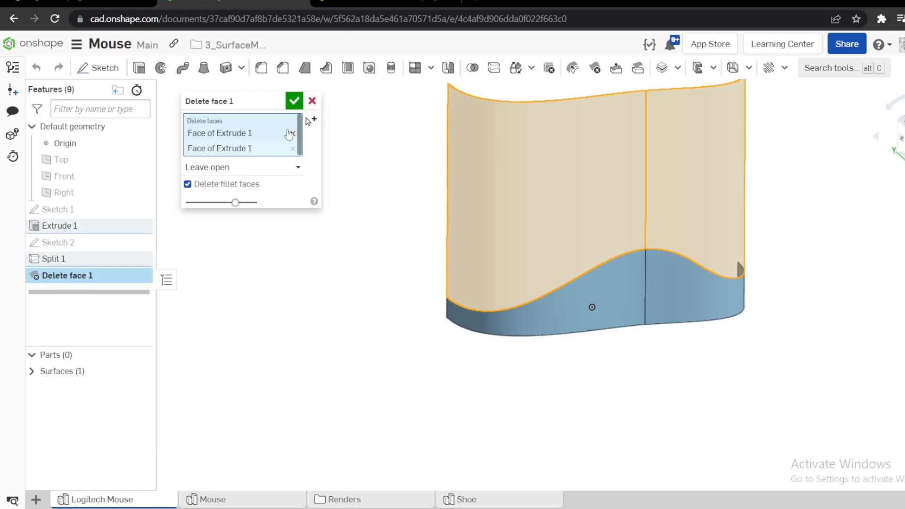
pyautogui.click(293, 134)
pyautogui.click(292, 133)
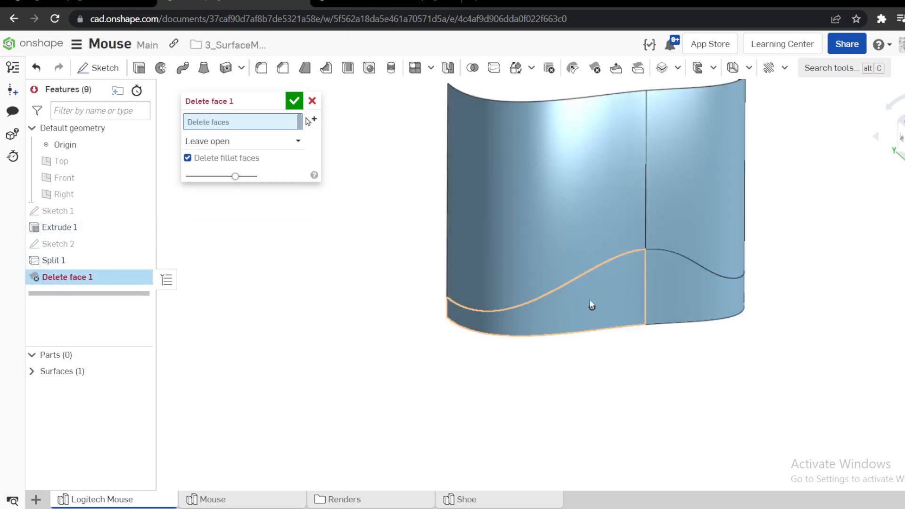
pyautogui.click(589, 299)
pyautogui.click(676, 297)
pyautogui.click(294, 100)
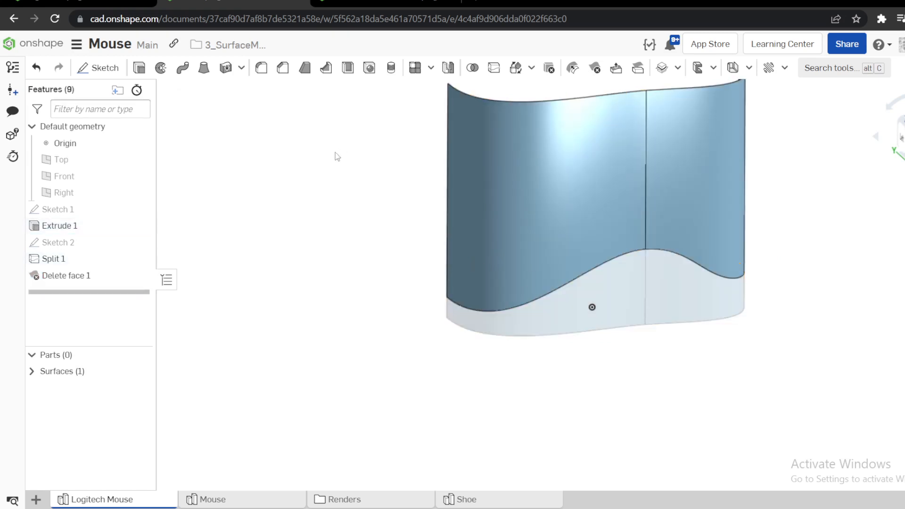
# Roll the feature history back to just before Split 1, hide the surfaces and show Sketch 1
pyautogui.moveTo(335, 154); pyautogui.dragTo(794, 261, button='right')
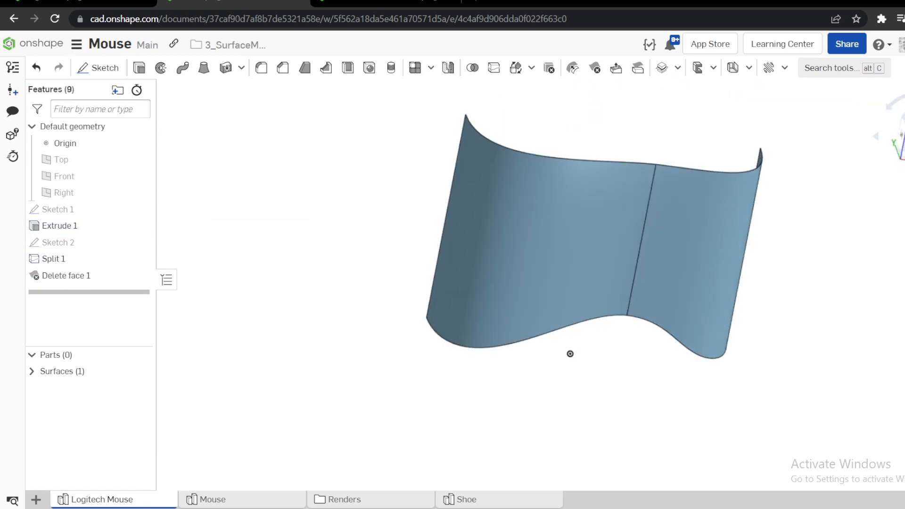
pyautogui.click(903, 136)
pyautogui.scroll(-4, 659, 248)
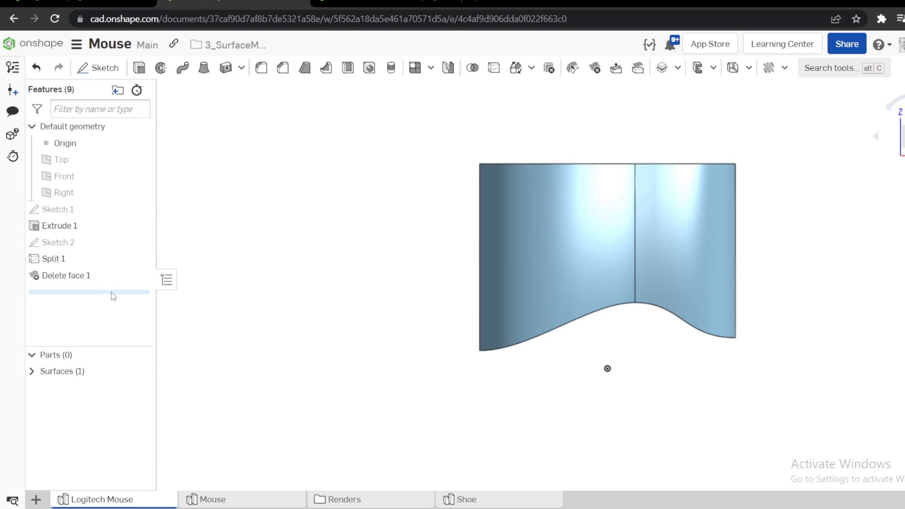
pyautogui.moveTo(113, 292); pyautogui.dragTo(119, 258)
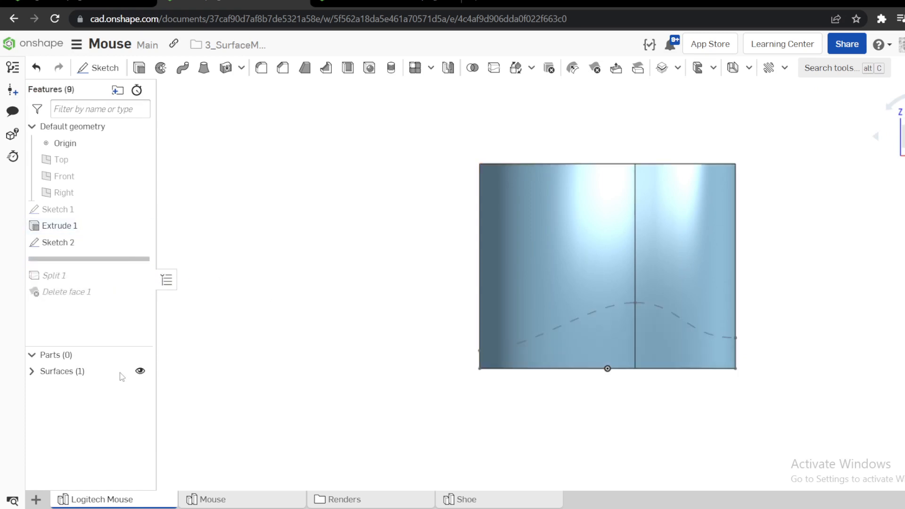
pyautogui.click(140, 371)
pyautogui.moveTo(395, 341)
pyautogui.mouseDown(button='right')
pyautogui.moveTo(384, 358)
pyautogui.moveTo(353, 356)
pyautogui.mouseUp(button='right')
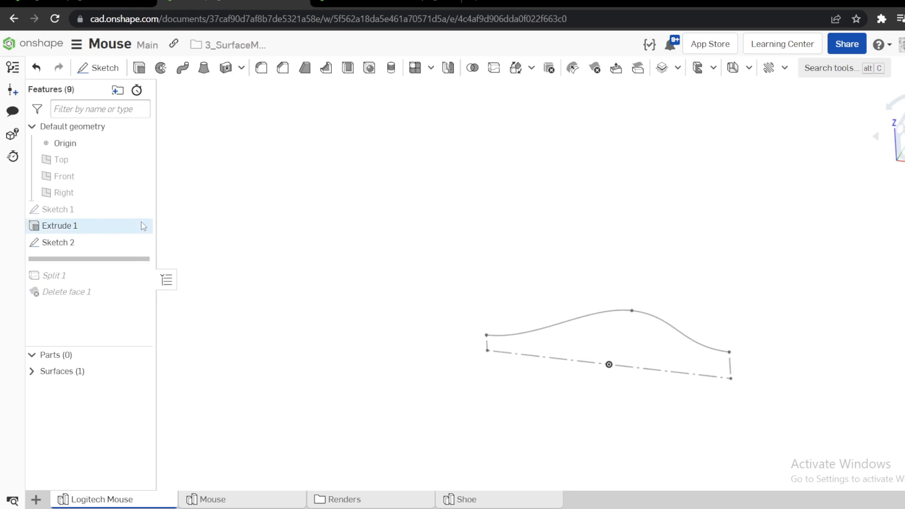
pyautogui.click(140, 209)
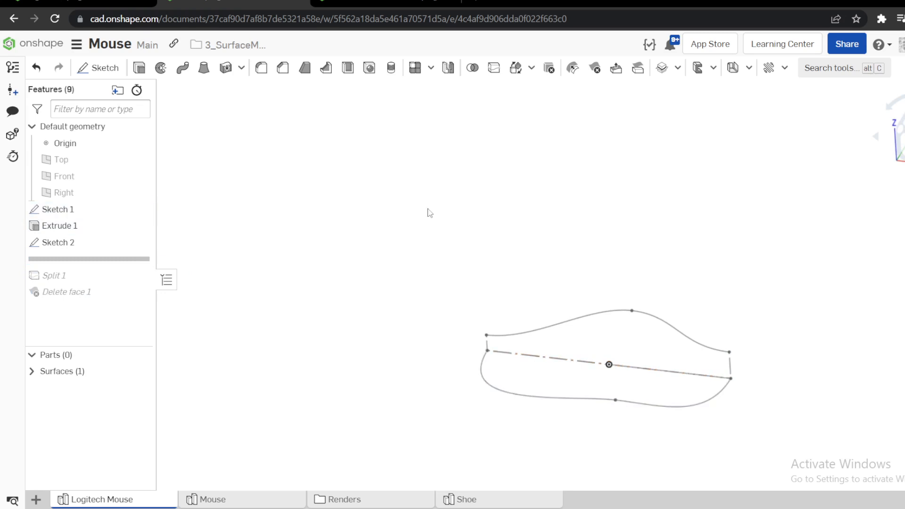
# Create a projected curve from two sketches, with Sketch 1 as the first sketch and Sketch 2 as the second
pyautogui.click(677, 69)
pyautogui.click(678, 278)
pyautogui.click(547, 327)
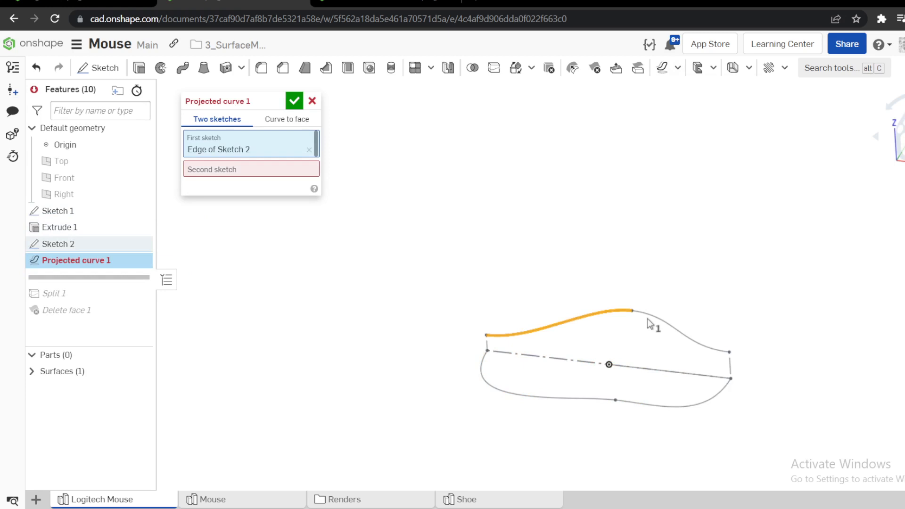
pyautogui.click(310, 150)
pyautogui.click(118, 211)
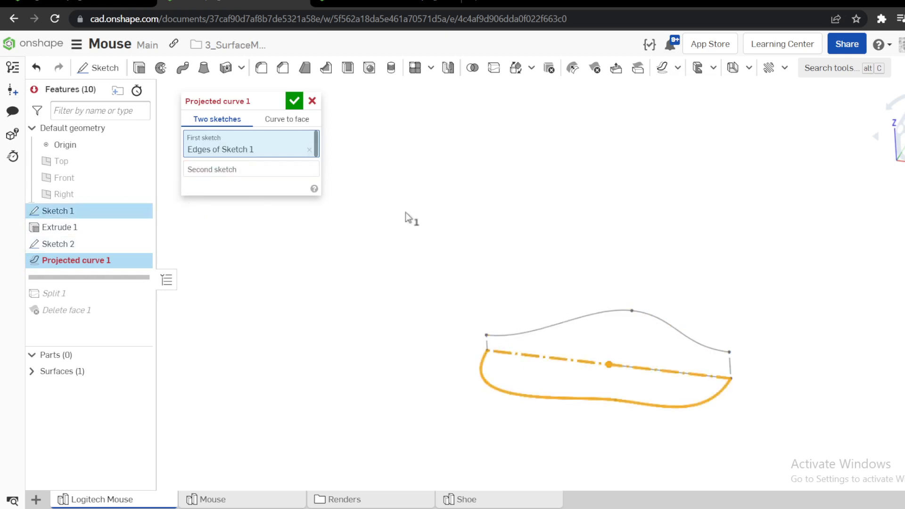
pyautogui.click(297, 171)
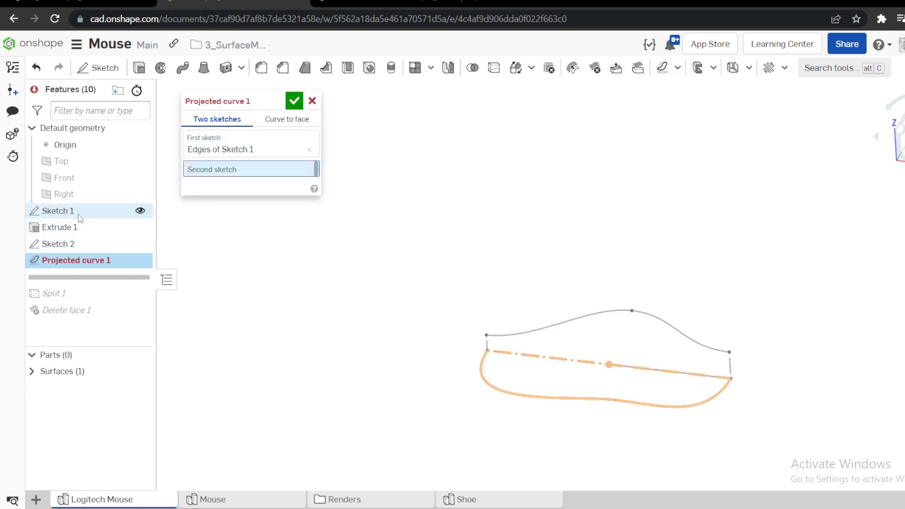
pyautogui.click(74, 245)
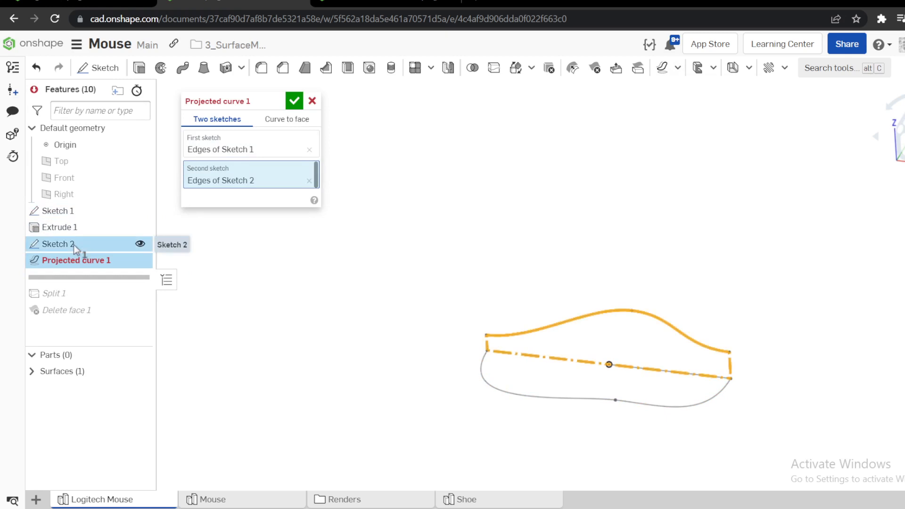
pyautogui.click(296, 102)
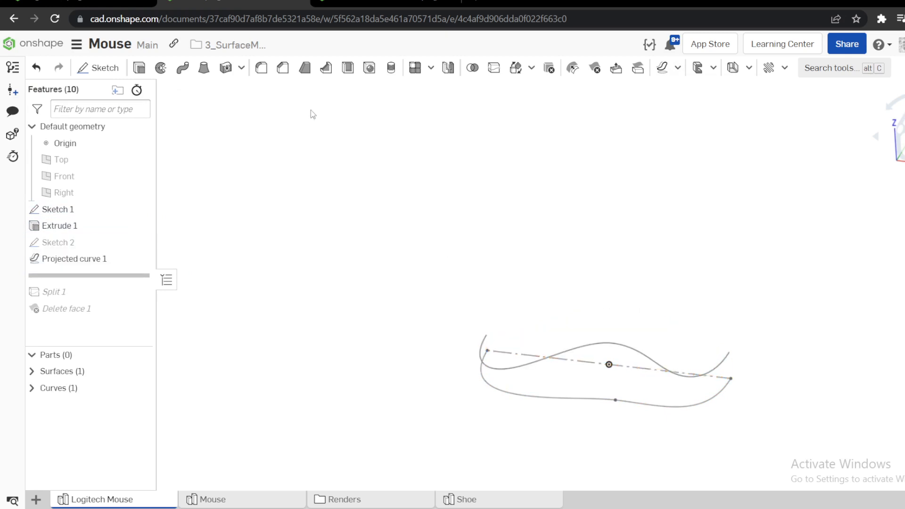
# Compare the projected curve with the side profile and base outline from several views, and check how it lies on the redisplayed surfaces
pyautogui.moveTo(570, 271)
pyautogui.mouseDown(button='right')
pyautogui.moveTo(578, 235)
pyautogui.moveTo(591, 264)
pyautogui.moveTo(648, 270)
pyautogui.moveTo(586, 267)
pyautogui.mouseUp(button='right')
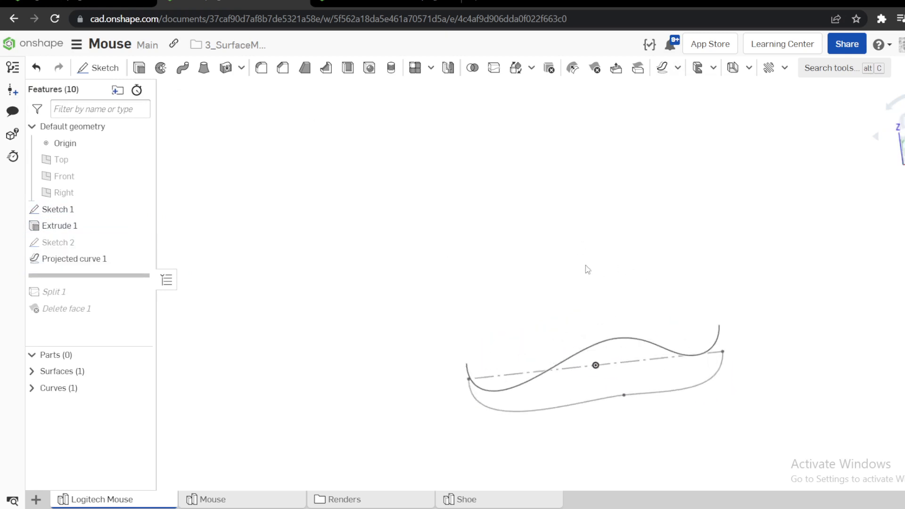
pyautogui.click(898, 151)
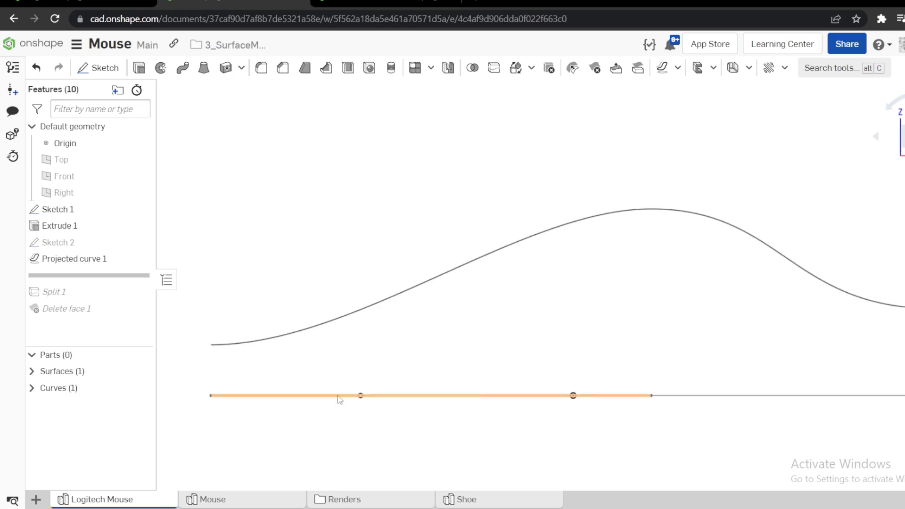
pyautogui.scroll(-3, 490, 369)
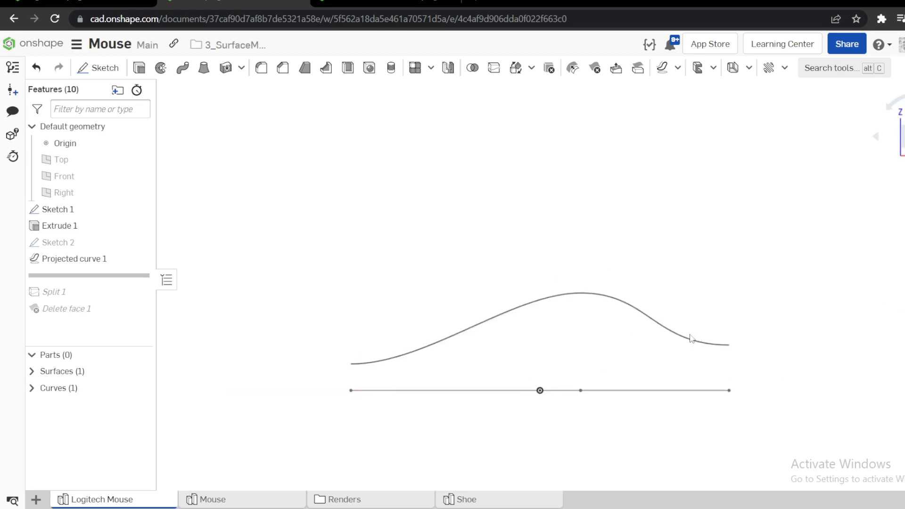
pyautogui.hotkey('shift', '5')
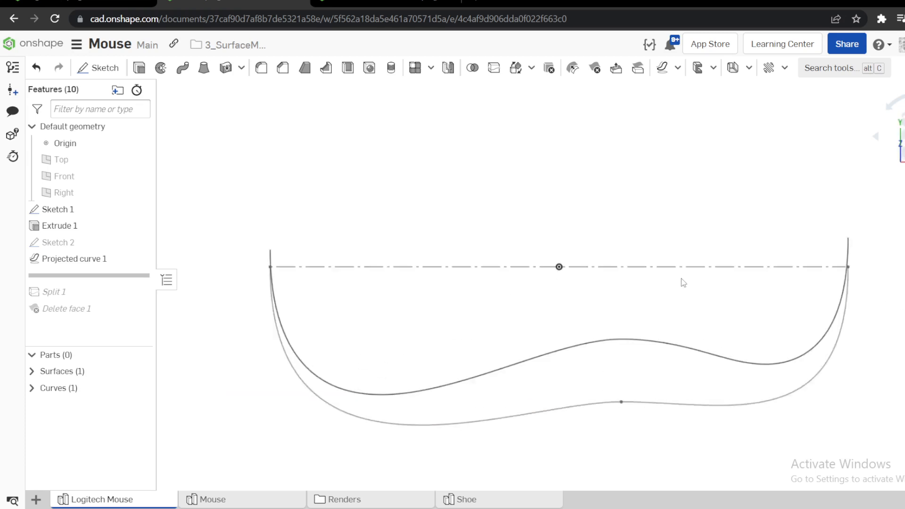
pyautogui.moveTo(553, 381); pyautogui.dragTo(353, 353, button='right')
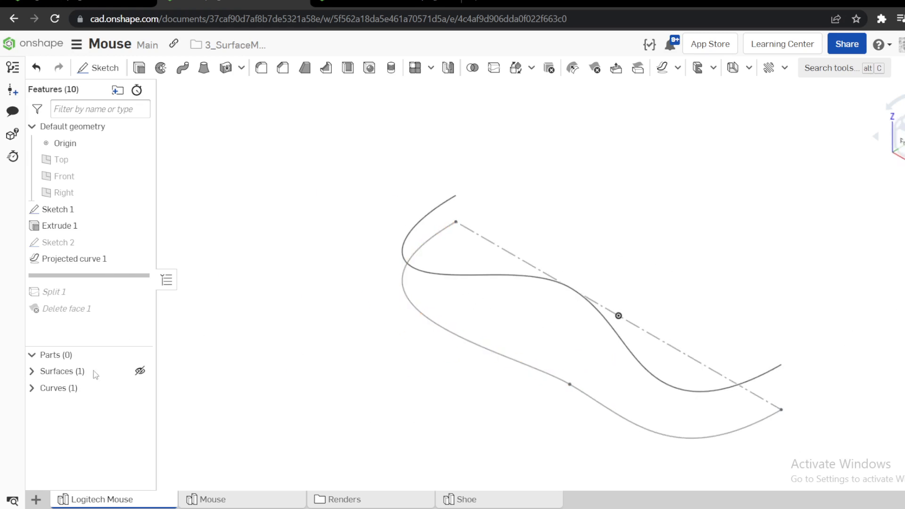
pyautogui.click(140, 371)
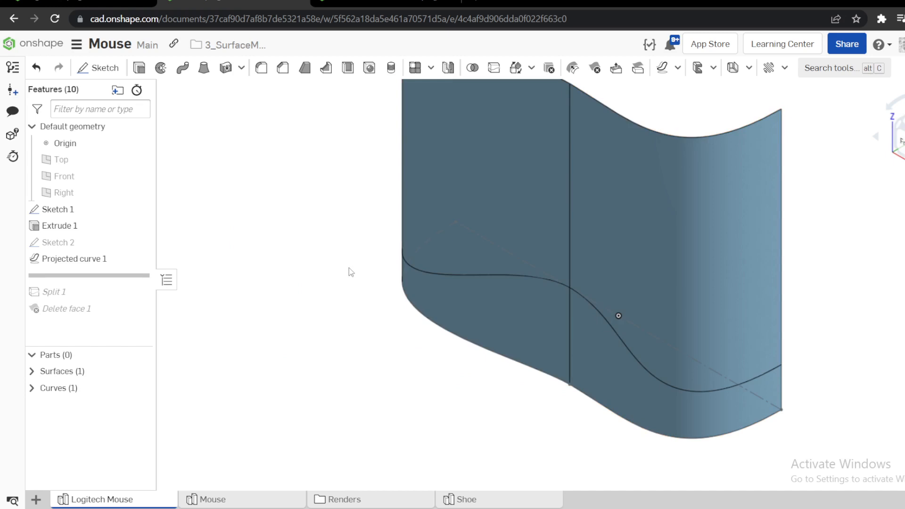
pyautogui.moveTo(351, 277); pyautogui.dragTo(384, 313, button='right')
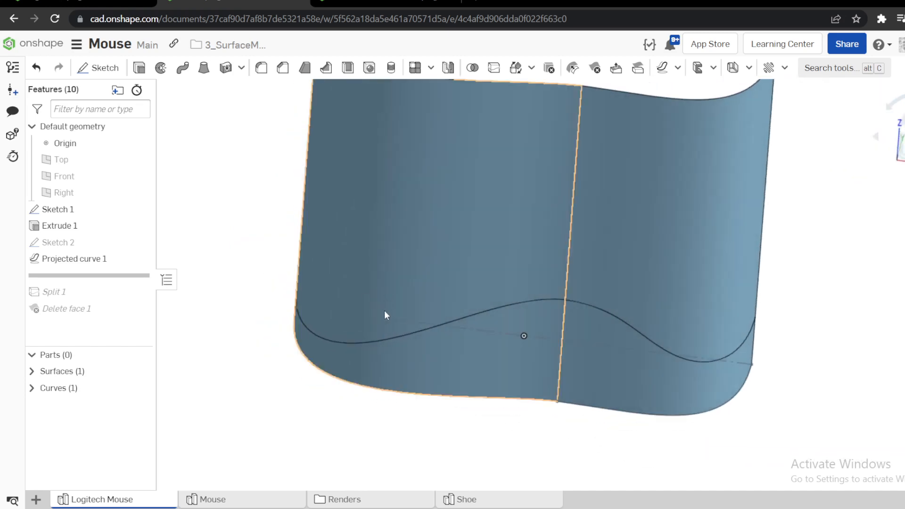
pyautogui.click(679, 69)
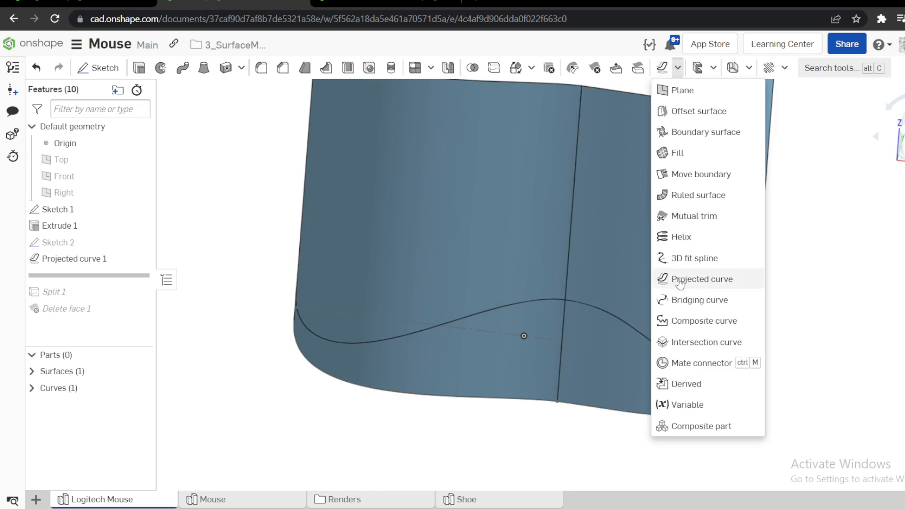
pyautogui.click(243, 271)
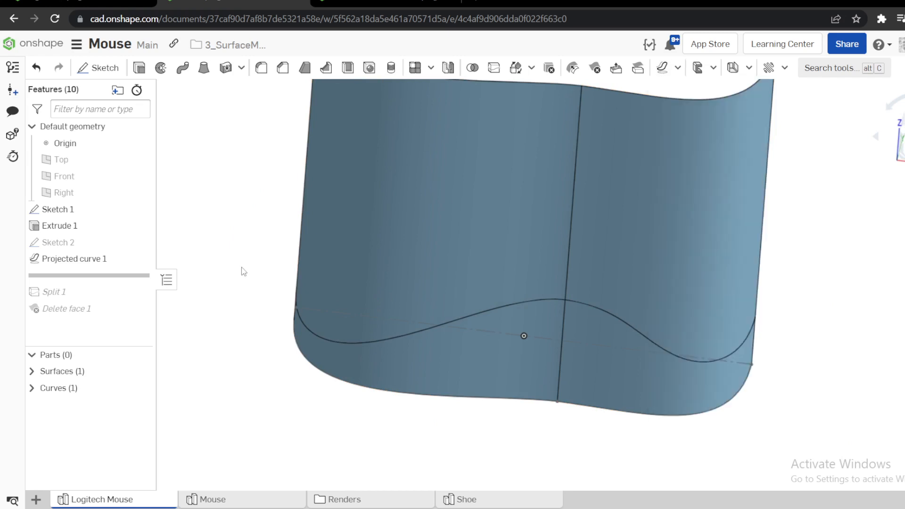
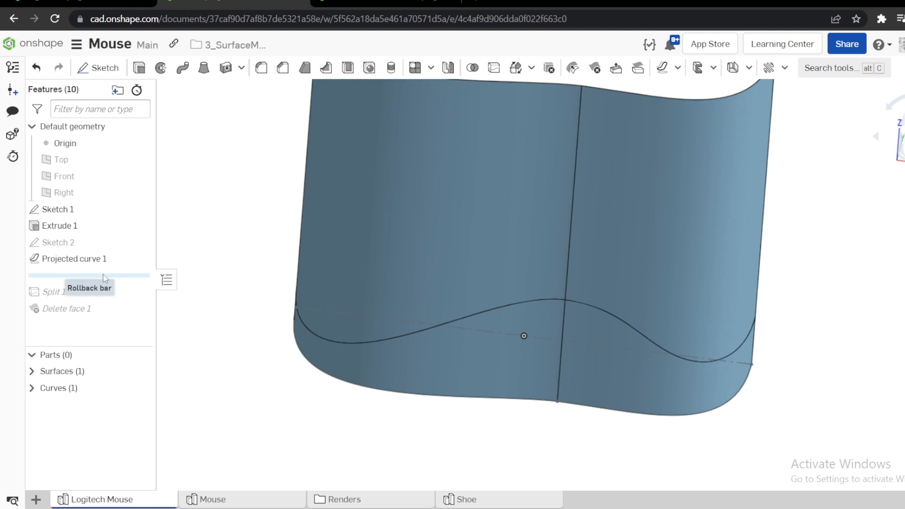
# Delete the projected curve and roll the feature history forward past Delete face 1
pyautogui.rightClick(92, 261)
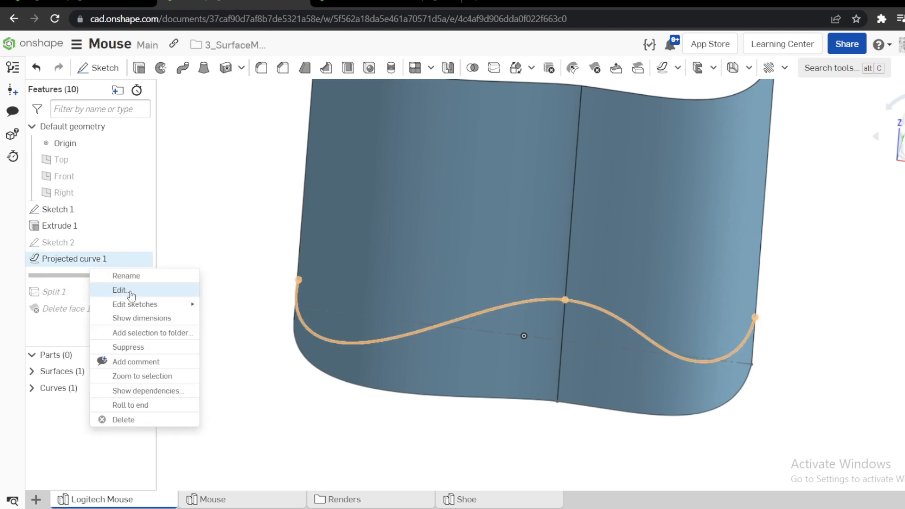
pyautogui.click(130, 419)
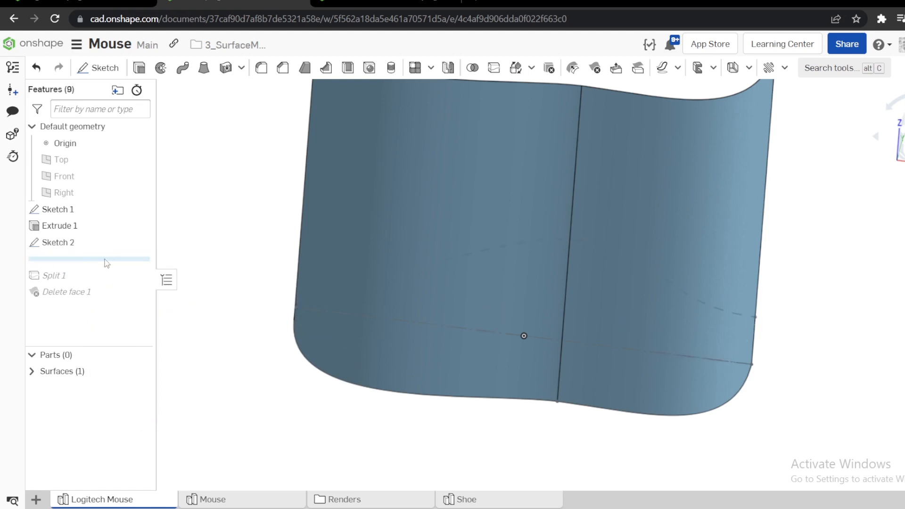
pyautogui.moveTo(107, 261); pyautogui.dragTo(112, 309)
pyautogui.scroll(-2, 449, 288)
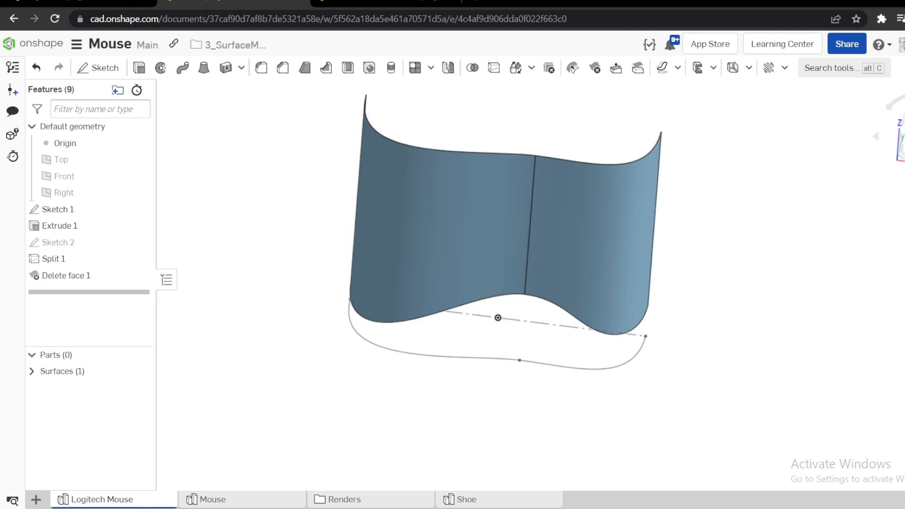
# Switch to the finished Mouse studio and examine the dark lower side of the mouse from several angles
pyautogui.click(244, 499)
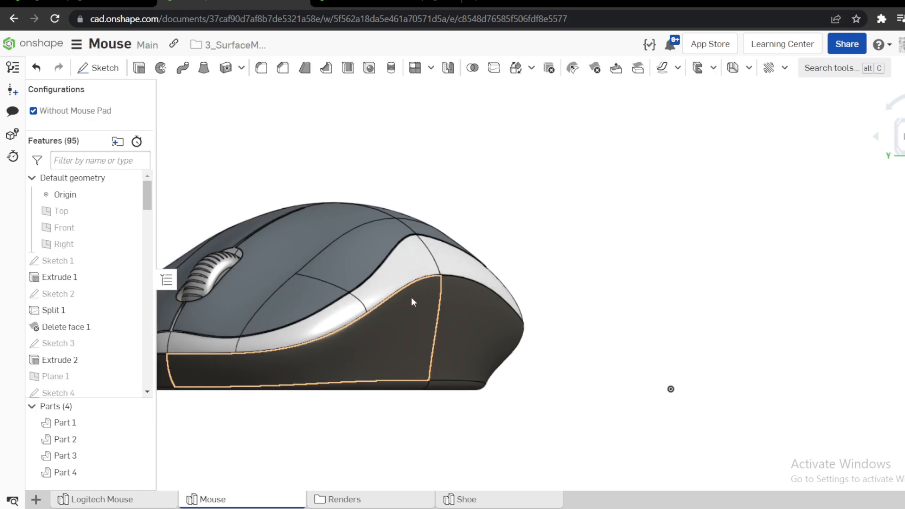
pyautogui.scroll(-2, 341, 377)
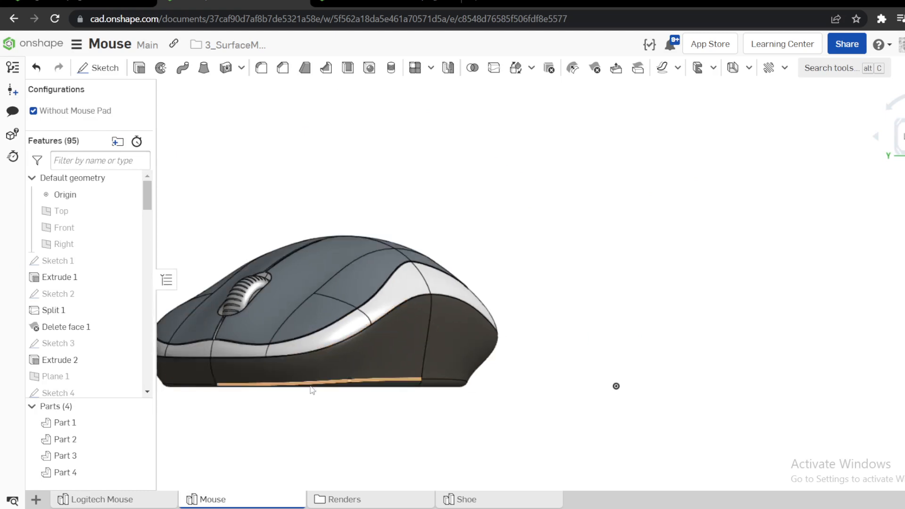
pyautogui.moveTo(269, 387)
pyautogui.mouseDown(button='right')
pyautogui.moveTo(279, 399)
pyautogui.moveTo(275, 381)
pyautogui.moveTo(260, 386)
pyautogui.mouseUp(button='right')
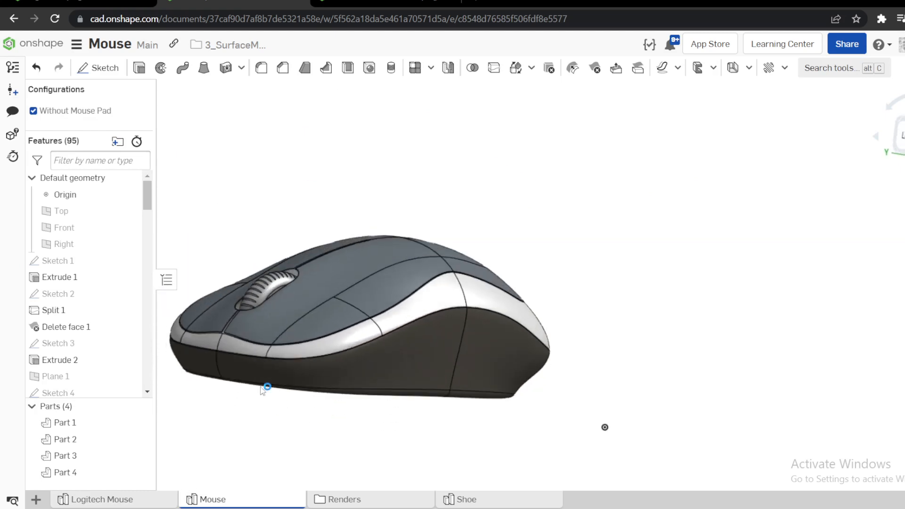
pyautogui.click(245, 366)
pyautogui.moveTo(406, 360)
pyautogui.mouseDown(button='right')
pyautogui.moveTo(357, 368)
pyautogui.moveTo(364, 390)
pyautogui.moveTo(411, 369)
pyautogui.mouseUp(button='right')
pyautogui.click(510, 359)
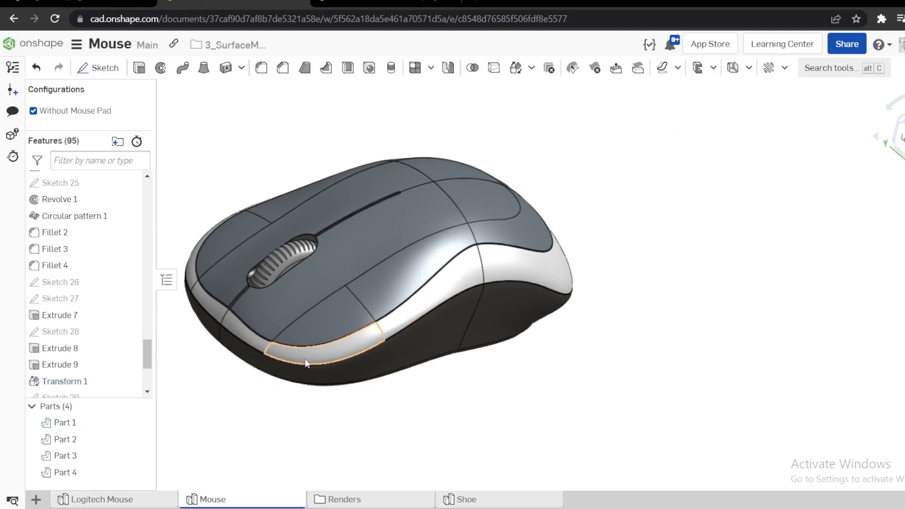
# Inspect the front side face of the dark base and the edge segments where it meets the white band
pyautogui.click(289, 361)
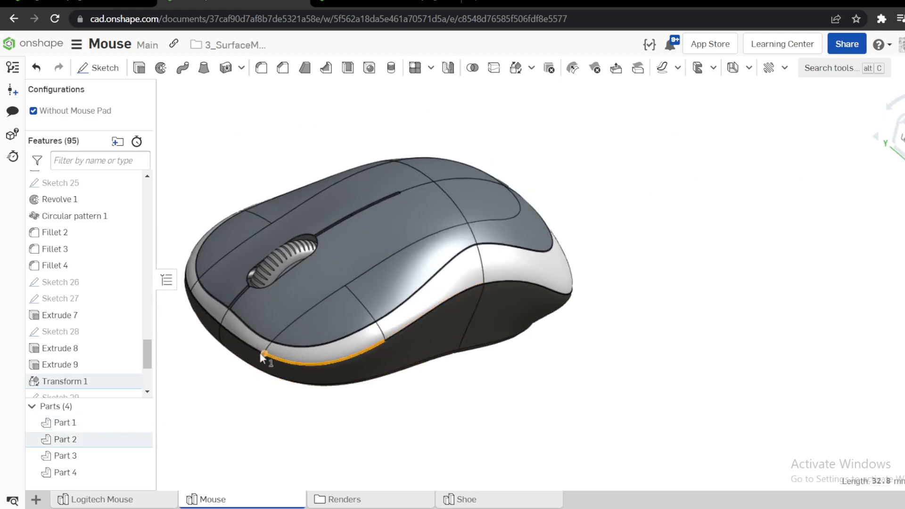
pyautogui.scroll(3, 259, 352)
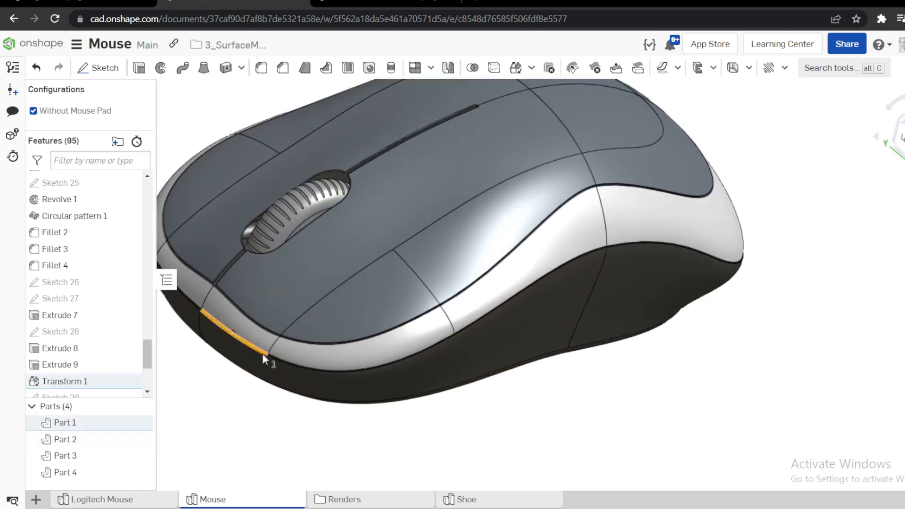
pyautogui.click(329, 415)
pyautogui.click(245, 349)
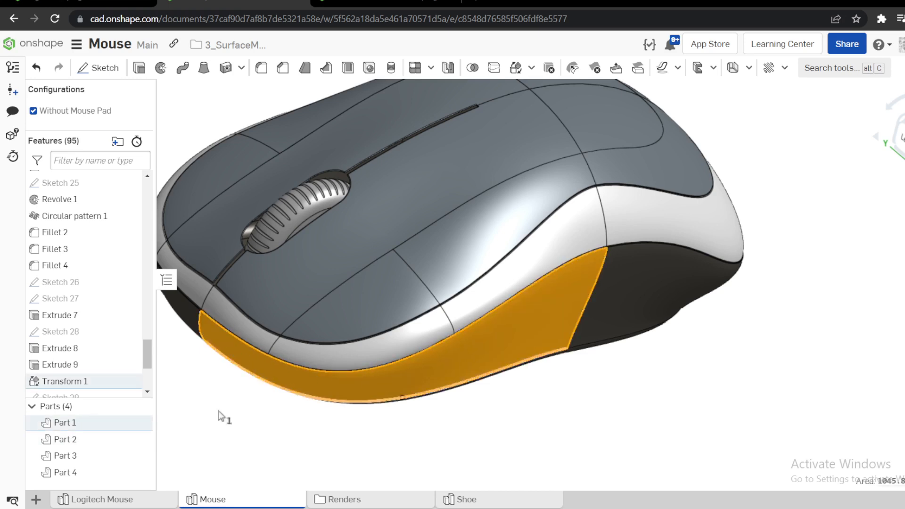
pyautogui.click(277, 446)
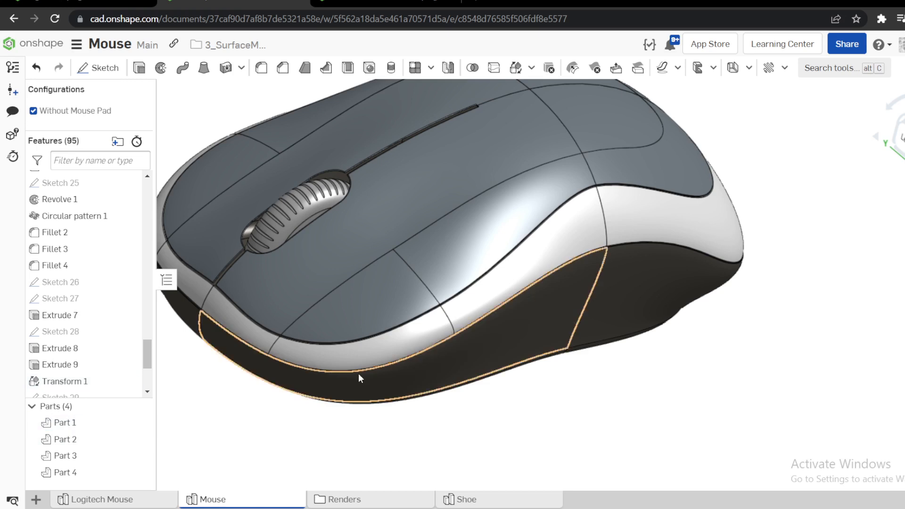
pyautogui.click(273, 358)
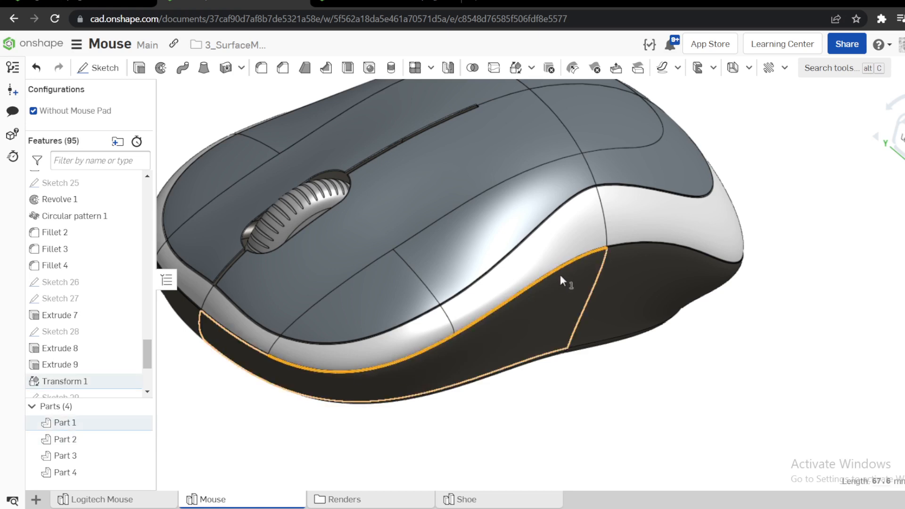
pyautogui.click(559, 404)
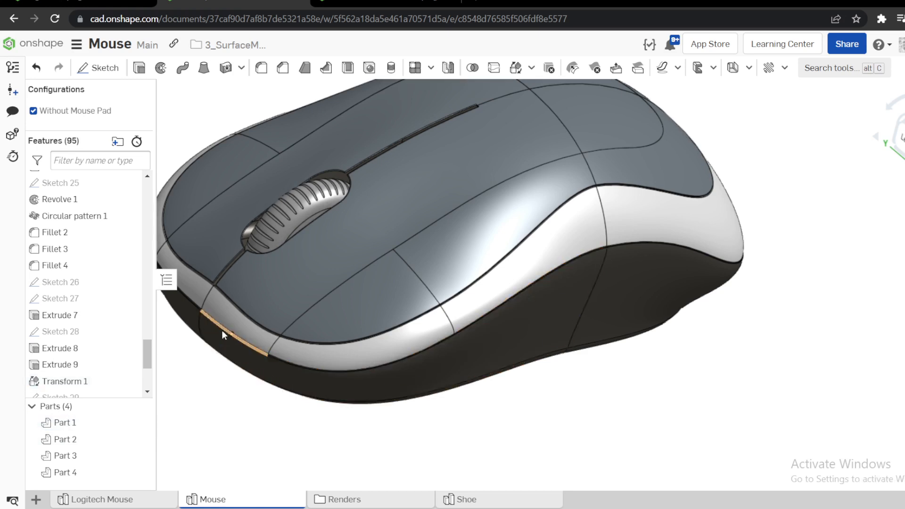
pyautogui.click(208, 318)
pyautogui.click(291, 417)
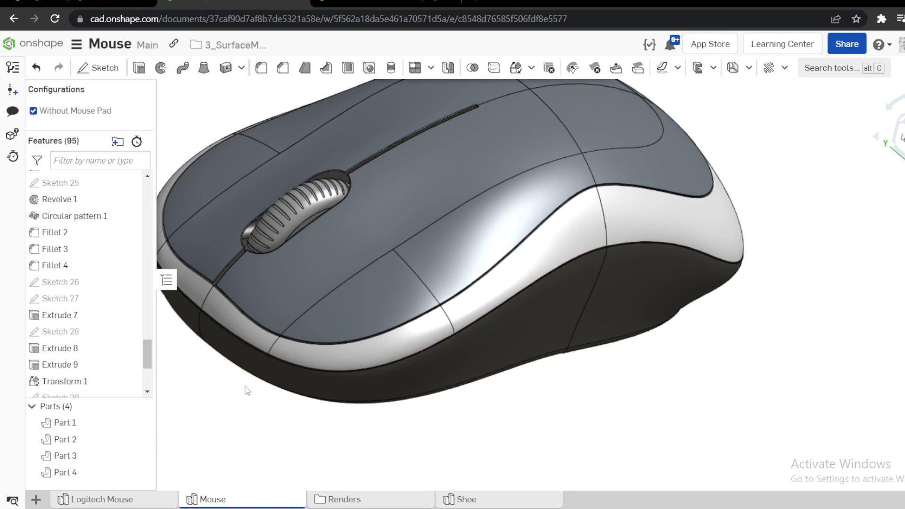
# Return to the Logitech Mouse studio and start a new sketch on the Front plane, viewed normal to it
pyautogui.click(118, 499)
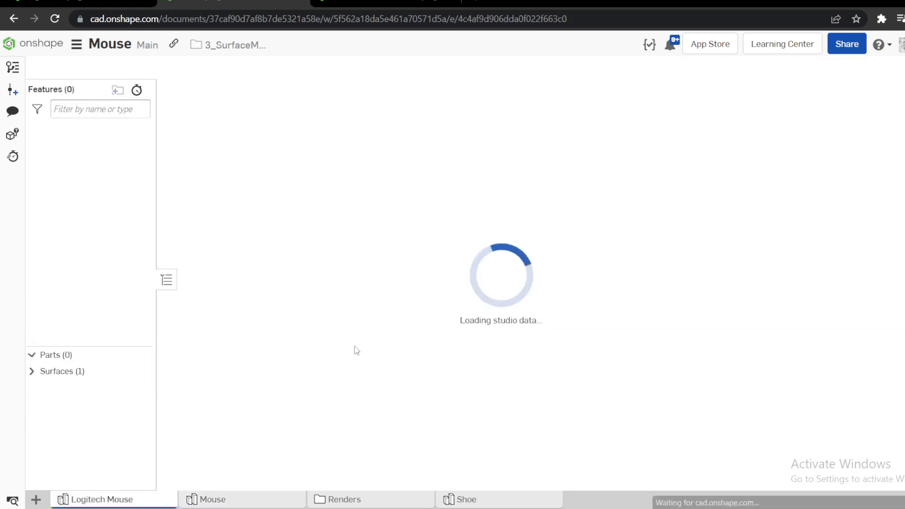
pyautogui.moveTo(332, 297); pyautogui.dragTo(378, 303, button='right')
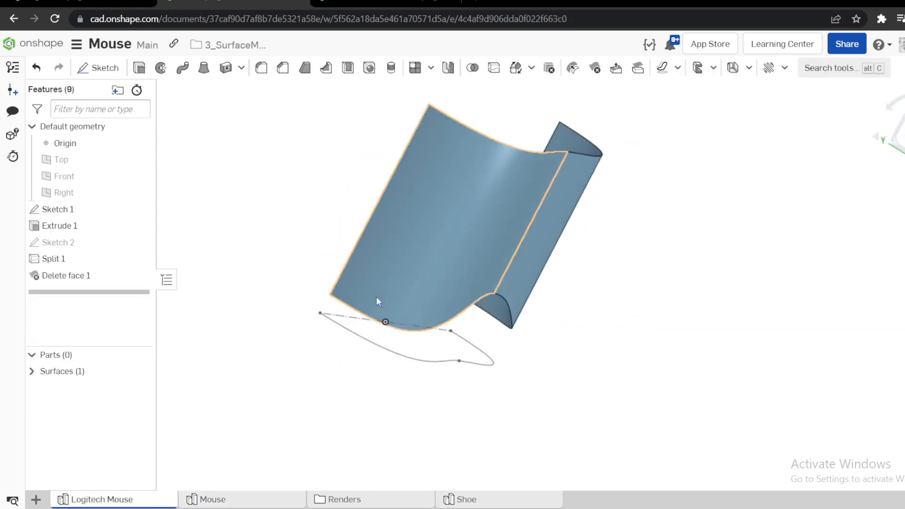
pyautogui.moveTo(323, 326); pyautogui.dragTo(247, 334, button='right')
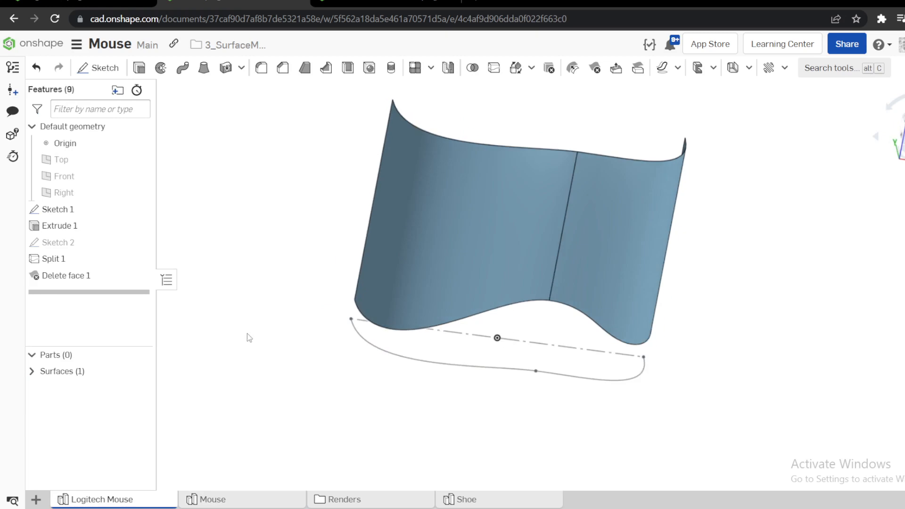
pyautogui.moveTo(315, 323)
pyautogui.mouseDown(button='right')
pyautogui.moveTo(336, 313)
pyautogui.moveTo(327, 314)
pyautogui.moveTo(386, 313)
pyautogui.mouseUp(button='right')
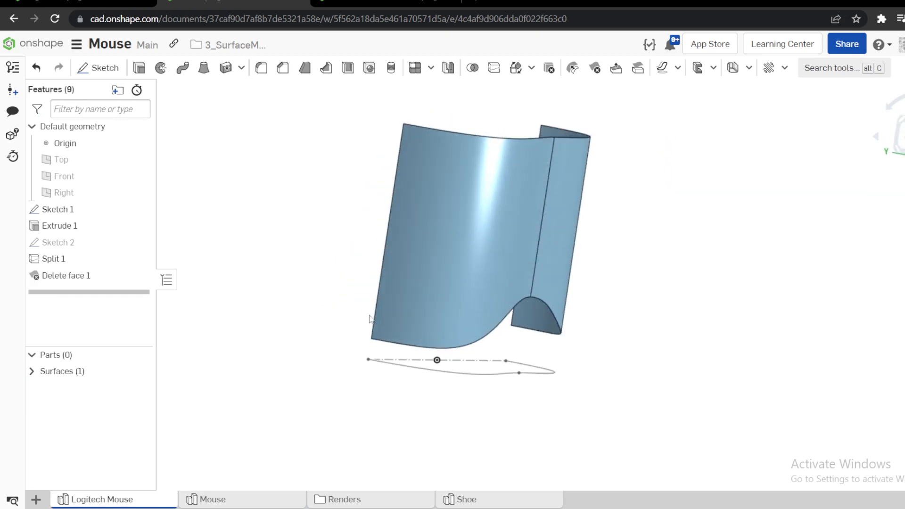
pyautogui.click(88, 179)
pyautogui.rightClick(113, 180)
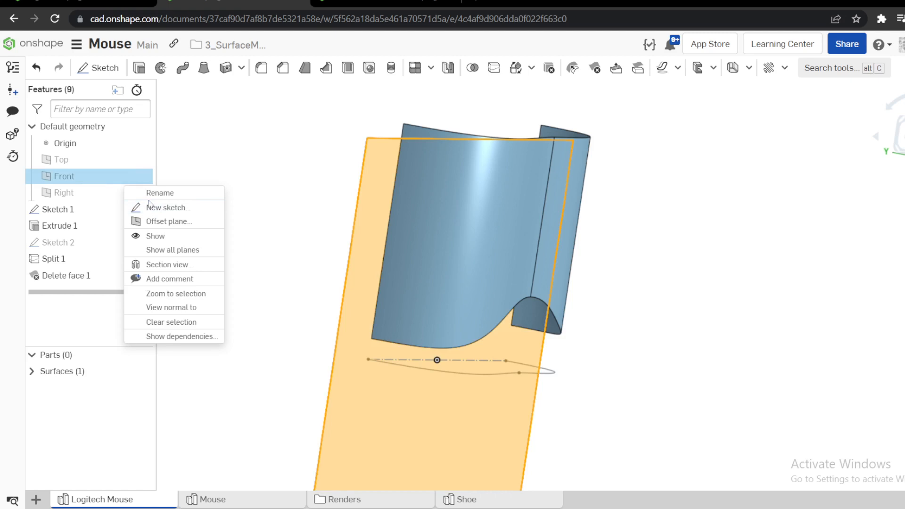
pyautogui.click(163, 207)
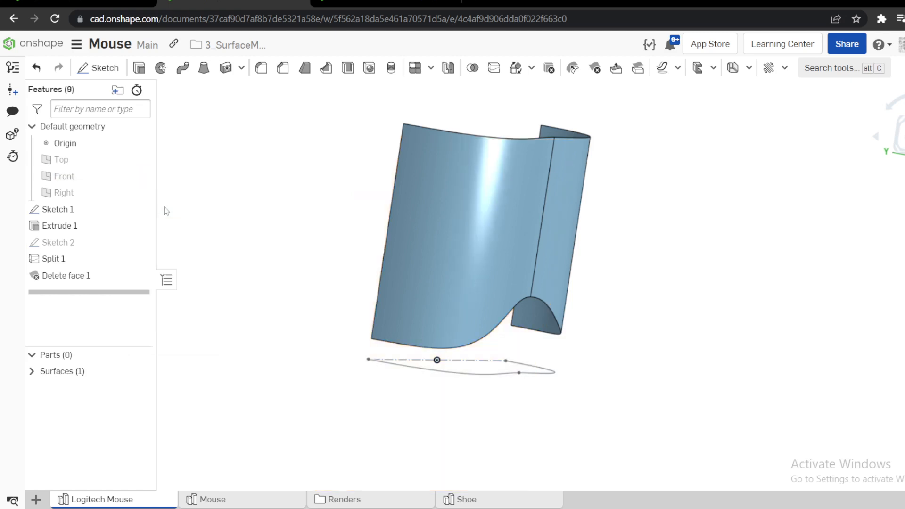
pyautogui.press('n')
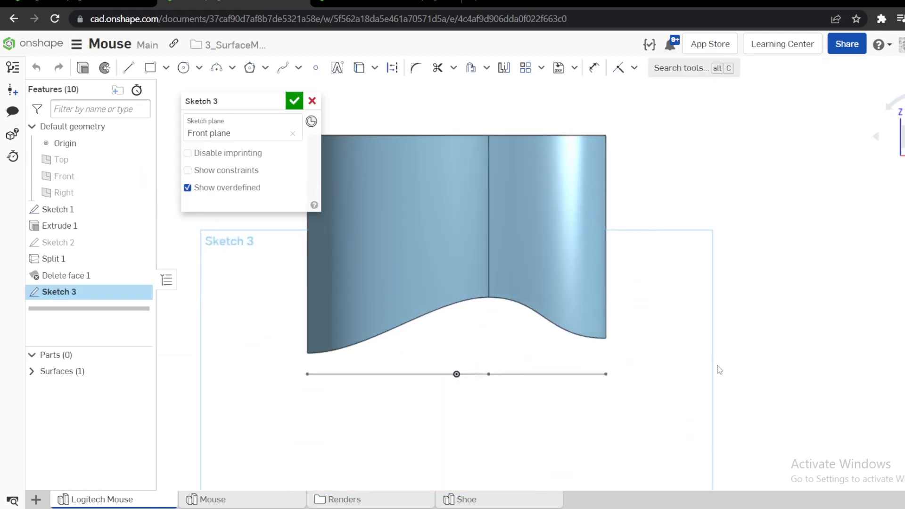
# Sketch a three-point arc with a radius of about 27 mm beside the low end of the trimmed surface, bulging away from it
pyautogui.scroll(-3, 592, 355)
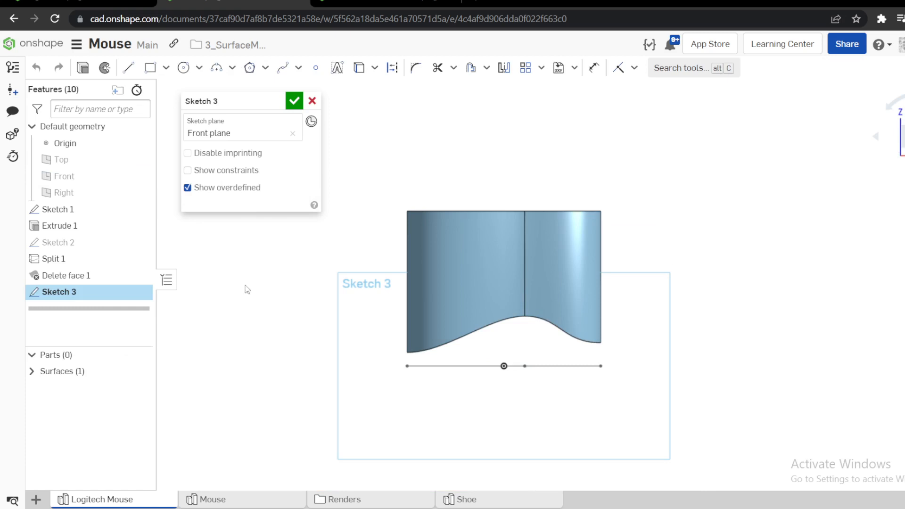
pyautogui.press('a')
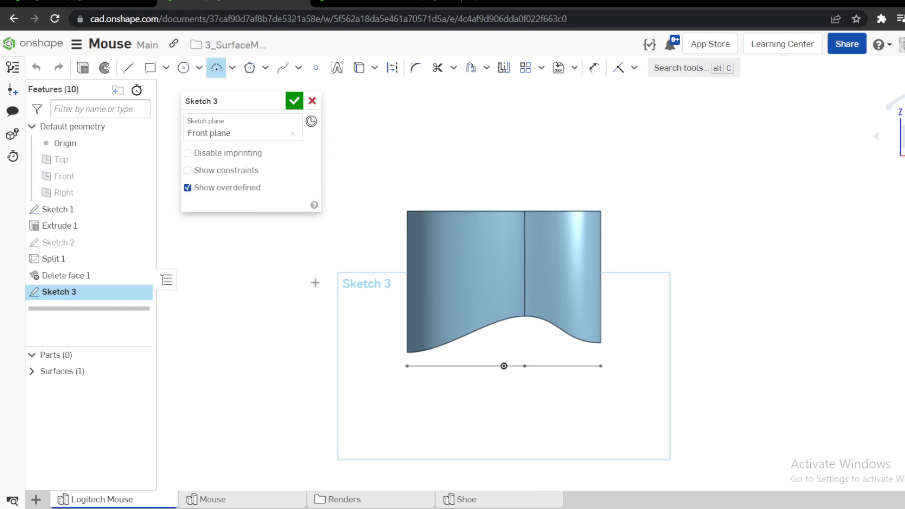
pyautogui.click(339, 376)
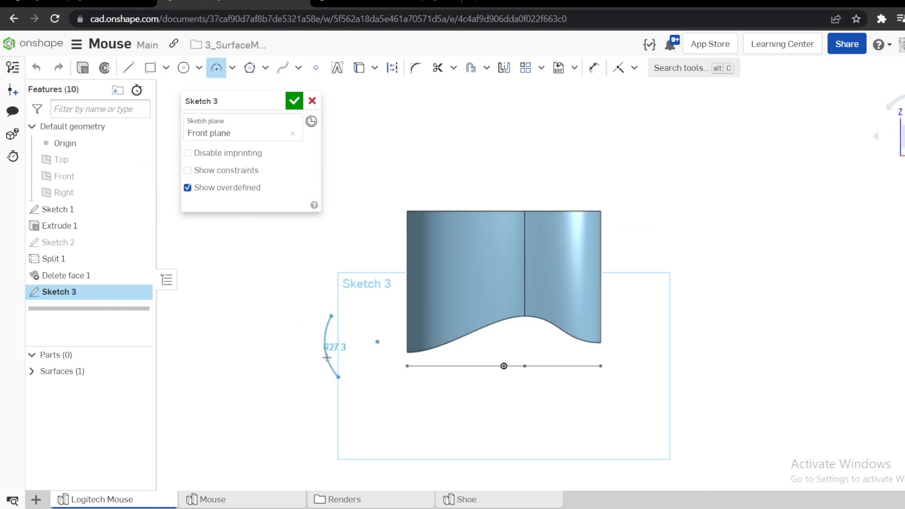
pyautogui.click(327, 356)
pyautogui.scroll(4, 379, 339)
pyautogui.press('Escape')
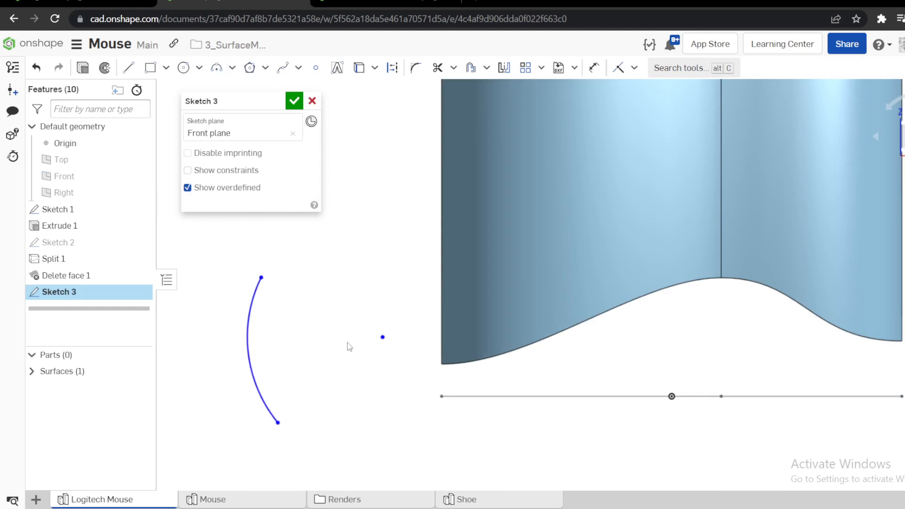
# Try to apply a pierce constraint between the arc's lower endpoint and the nearest end point of the base outline
pyautogui.click(262, 277)
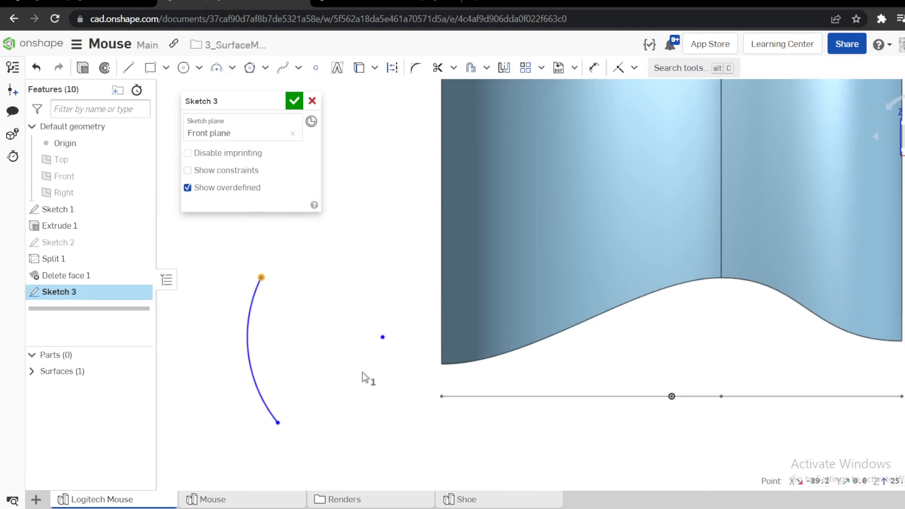
pyautogui.click(383, 390)
pyautogui.click(279, 425)
pyautogui.moveTo(409, 430); pyautogui.dragTo(428, 445, button='right')
pyautogui.click(399, 353)
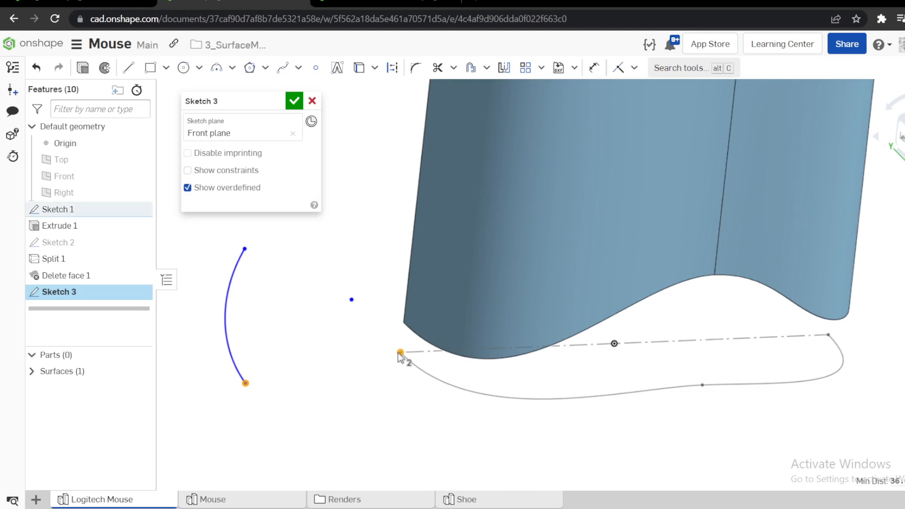
pyautogui.rightClick(399, 356)
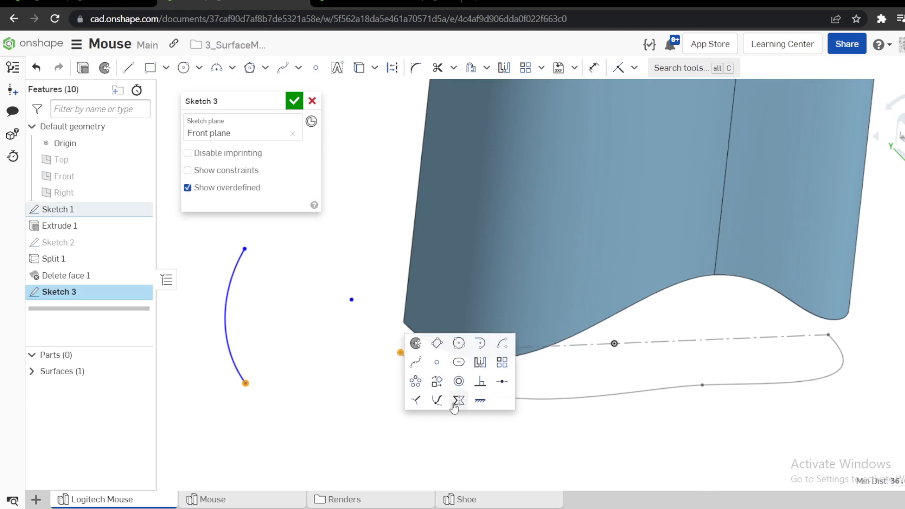
pyautogui.click(428, 402)
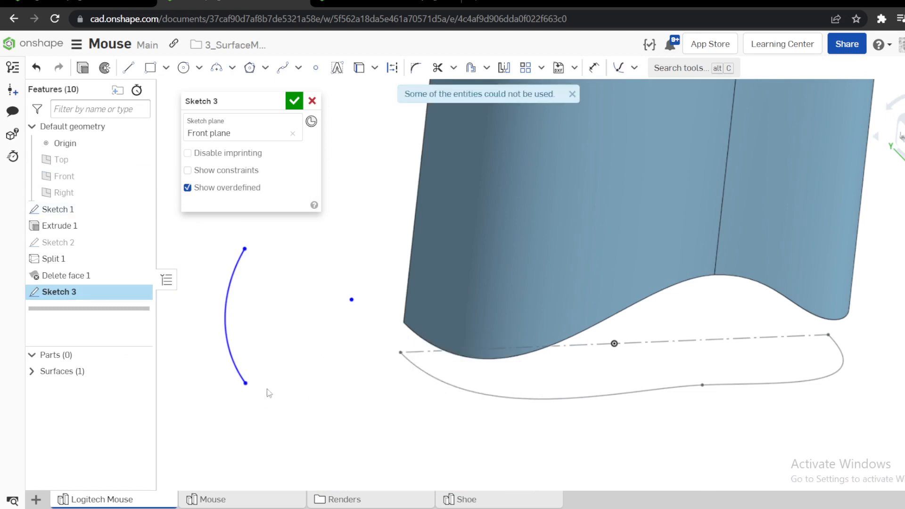
# Make the arc's lower endpoint coincident with the nearest end point of the base outline in Sketch 1
pyautogui.click(401, 353)
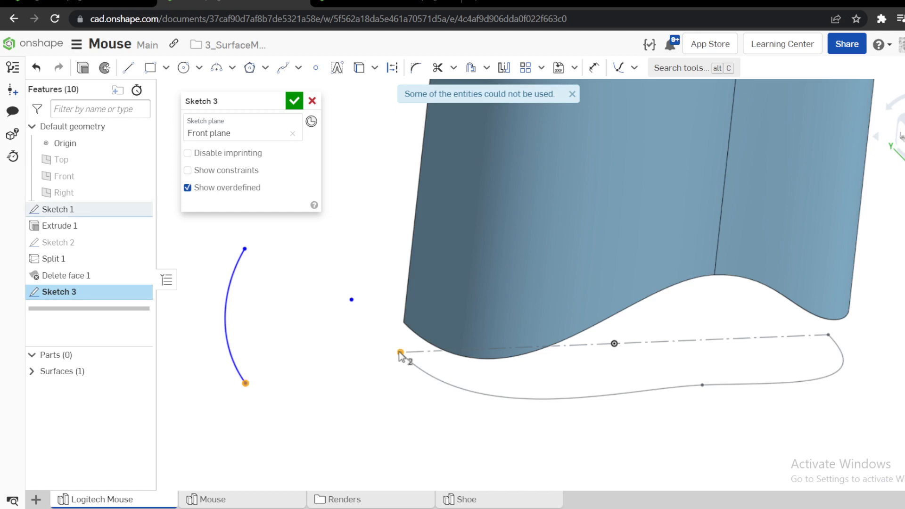
pyautogui.press('i')
pyautogui.press('n')
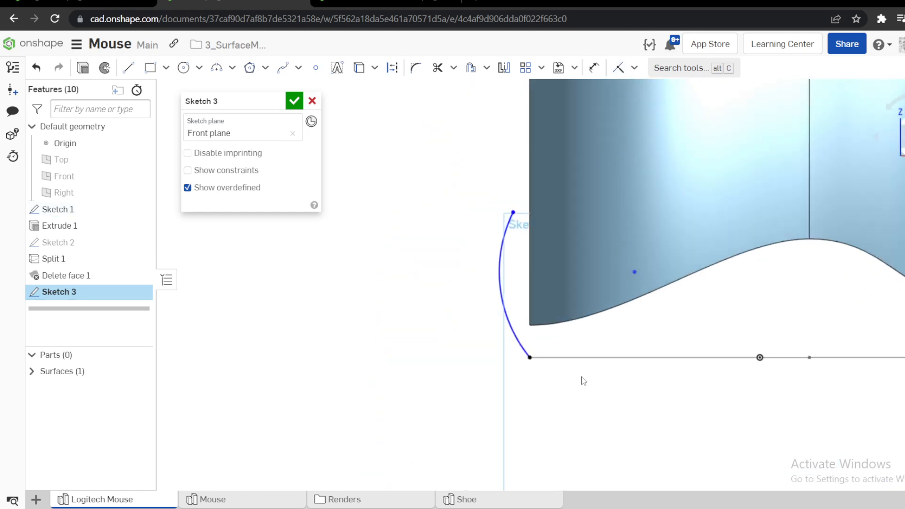
pyautogui.moveTo(557, 342); pyautogui.dragTo(451, 321, button='middle')
pyautogui.scroll(-2, 452, 321)
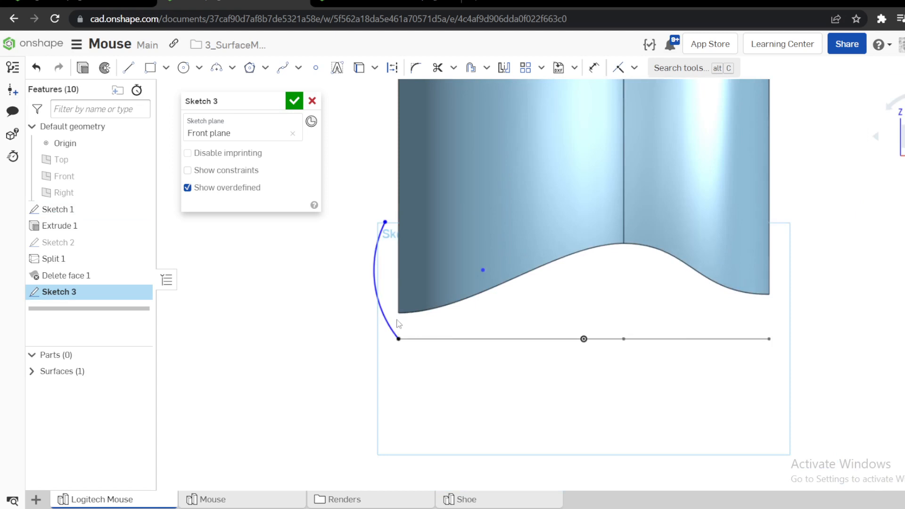
# Delete the coincident constraint between the arc's lower endpoint and the base outline
pyautogui.moveTo(398, 323); pyautogui.dragTo(410, 337, button='right')
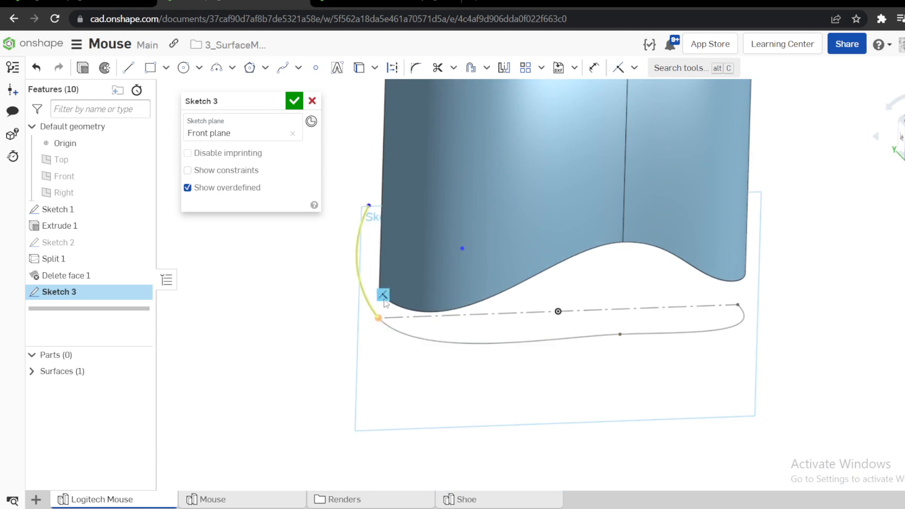
pyautogui.press('Delete')
pyautogui.moveTo(486, 332); pyautogui.dragTo(487, 335, button='right')
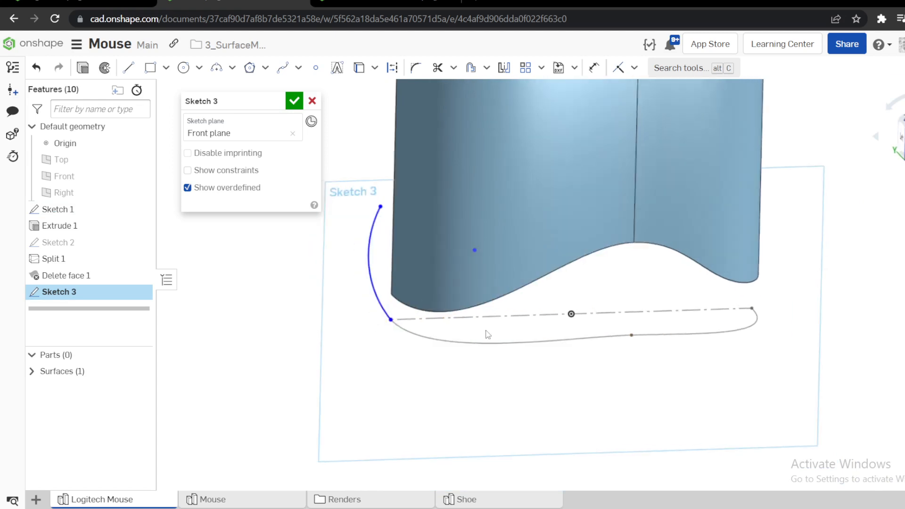
pyautogui.press('n')
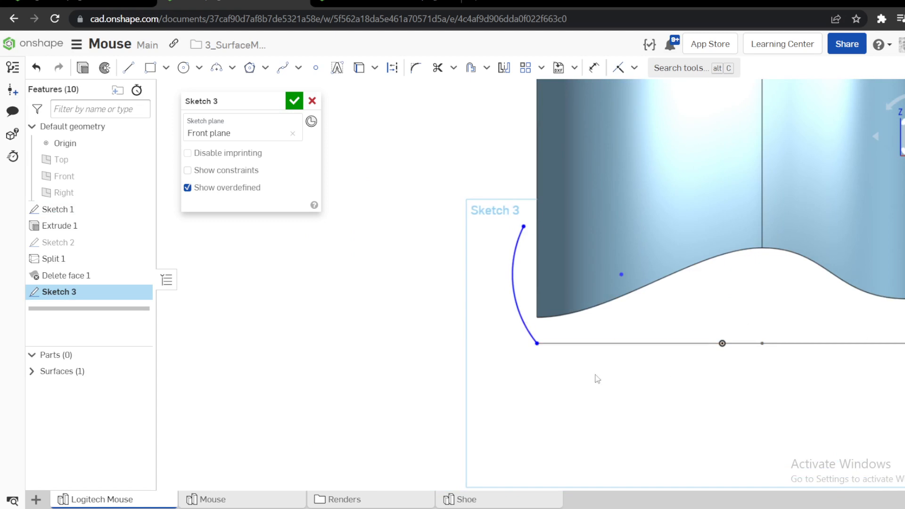
# Sketch two horizontal lines end to end just below the base outline, the first about 55 mm long
pyautogui.press('l')
pyautogui.click(551, 378)
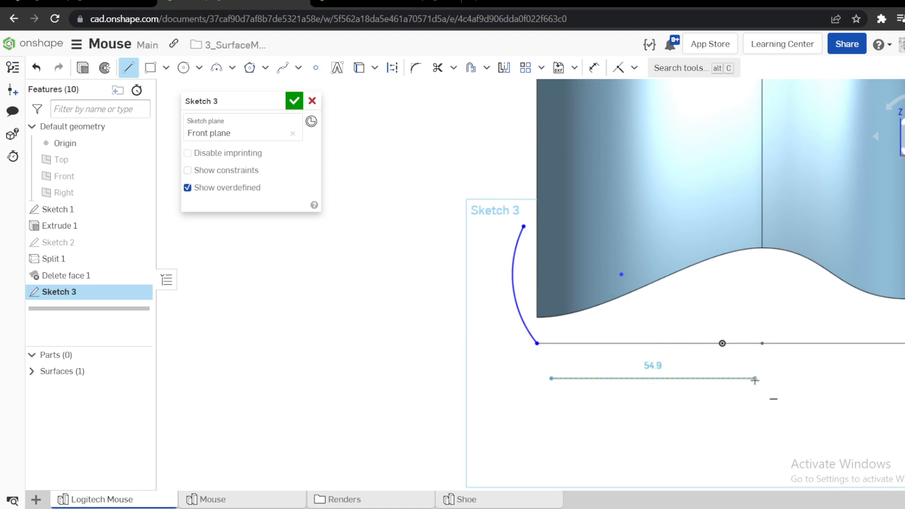
pyautogui.click(754, 378)
pyautogui.click(755, 378)
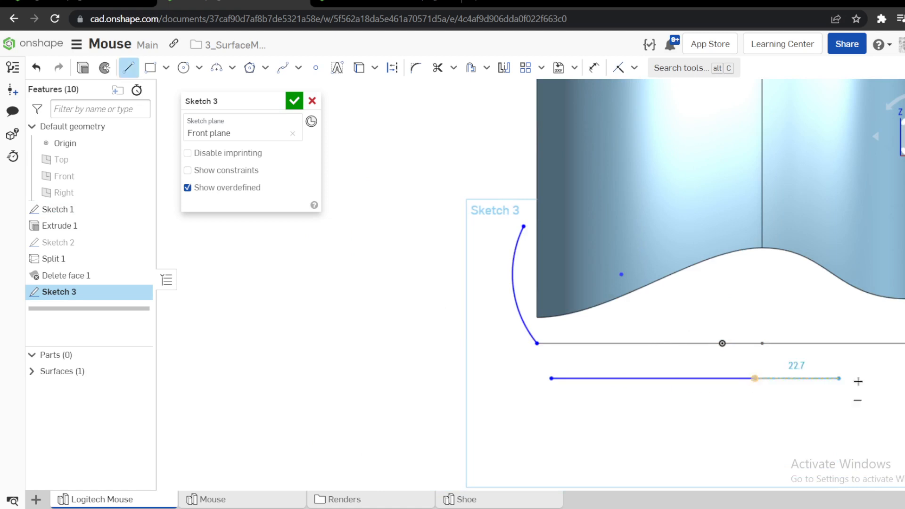
pyautogui.click(887, 378)
pyautogui.press('Escape')
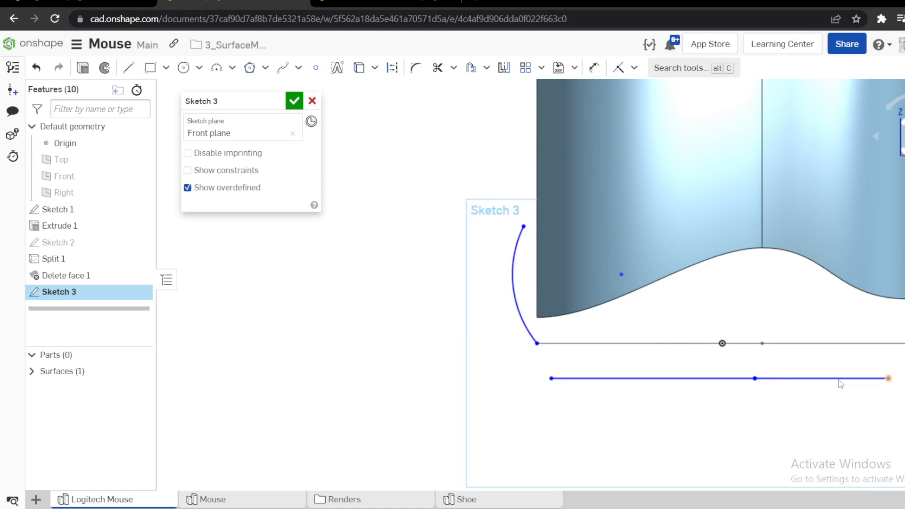
# Dimension the first horizontal line below the base outline to 46.5 mm
pyautogui.press('d')
pyautogui.click(660, 380)
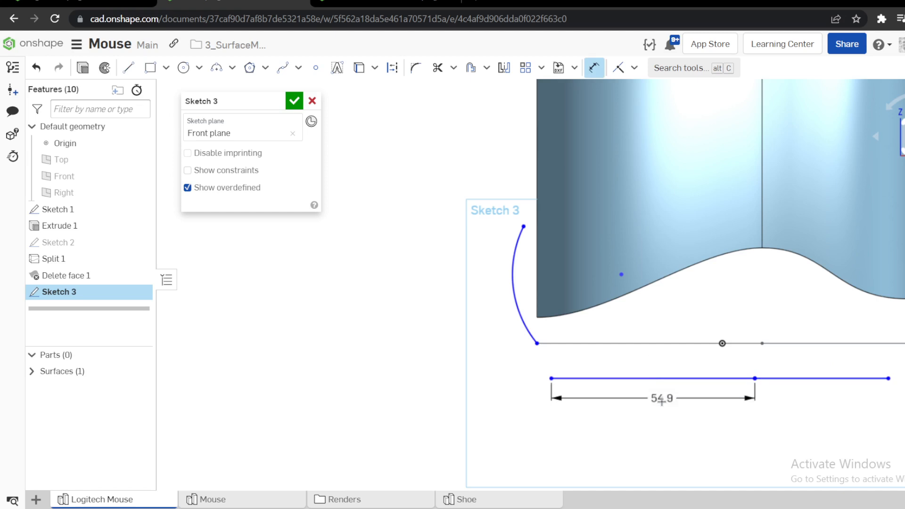
pyautogui.click(660, 408)
pyautogui.write('45')
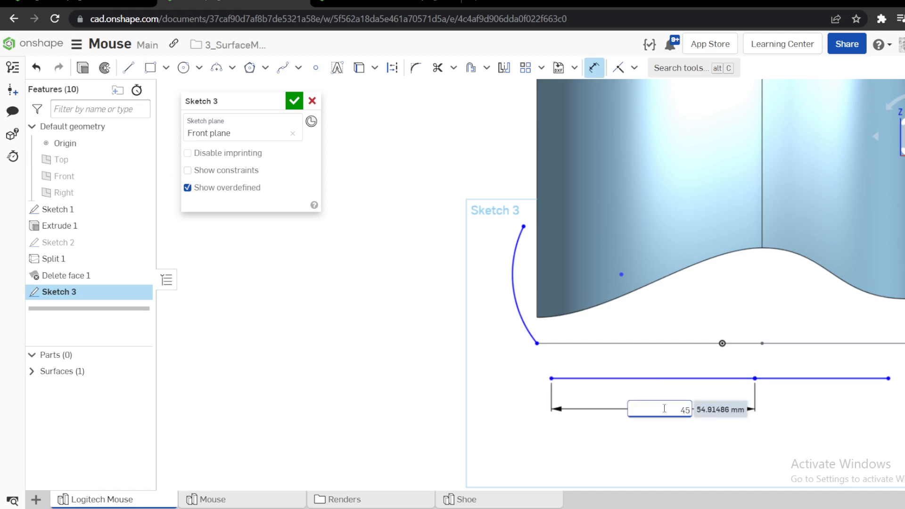
pyautogui.press('Return')
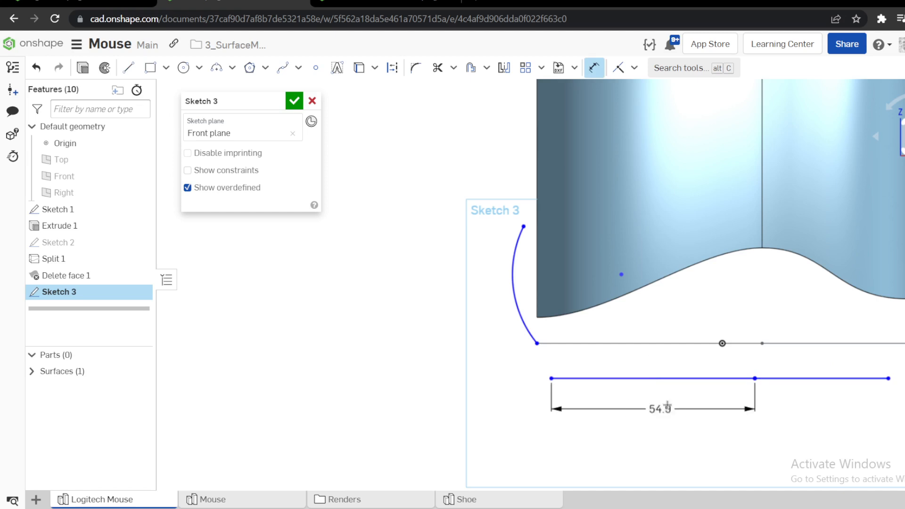
# Dimension the second horizontal line, continuing from the first, to 45.75 mm
pyautogui.click(803, 367)
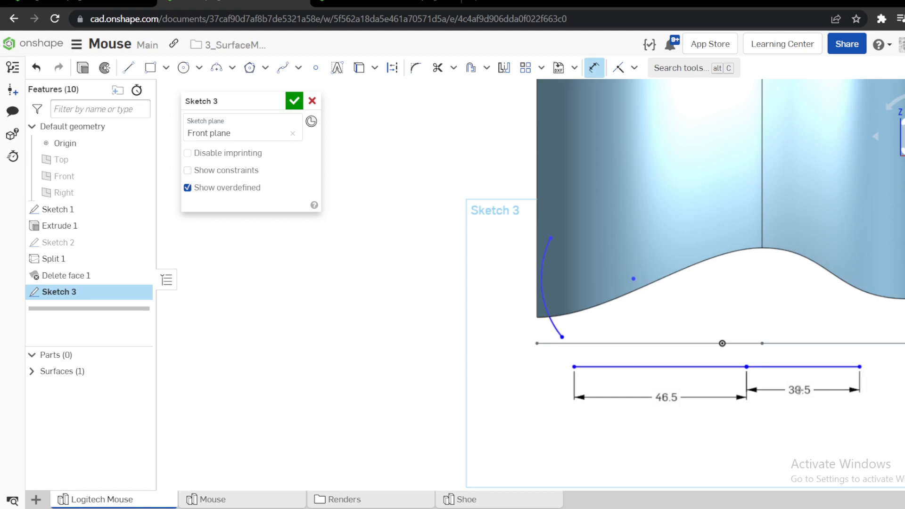
pyautogui.click(800, 391)
pyautogui.write('45.75')
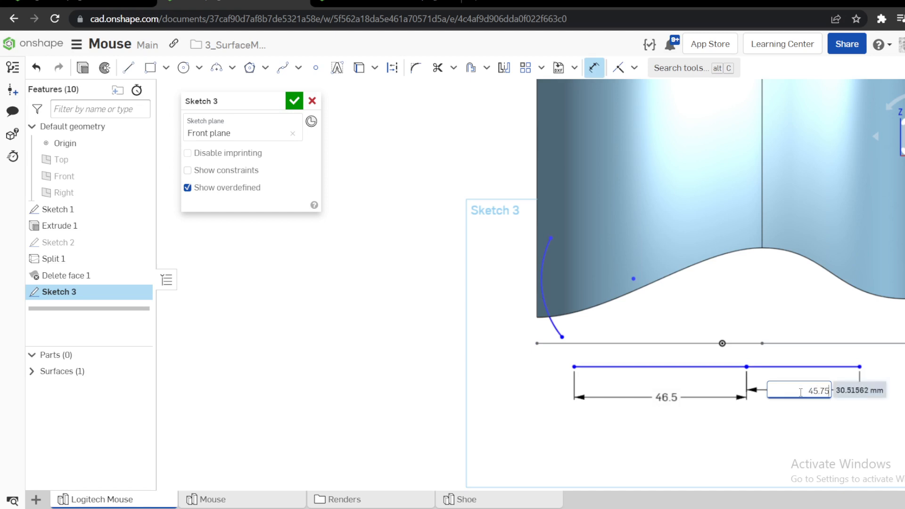
pyautogui.press('Return')
pyautogui.press('Escape')
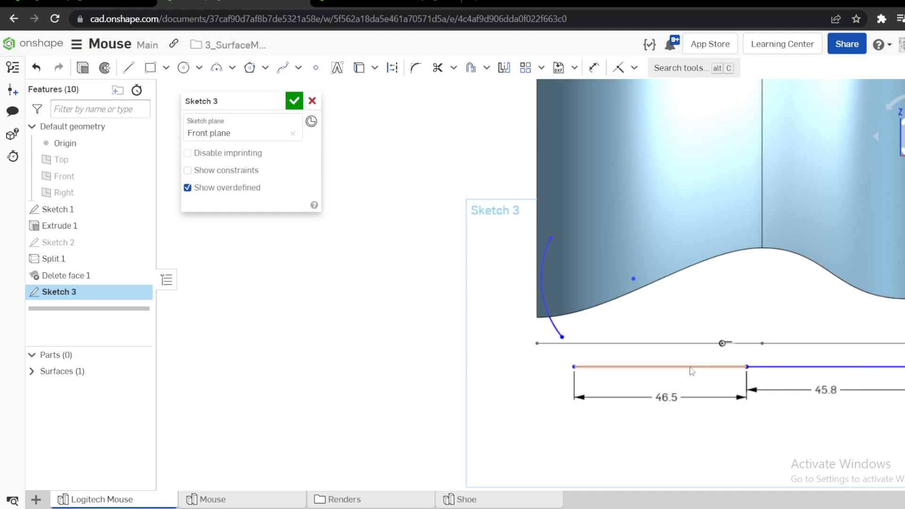
# Convert both horizontal lines to construction geometry
pyautogui.click(688, 367)
pyautogui.press('q')
pyautogui.click(782, 367)
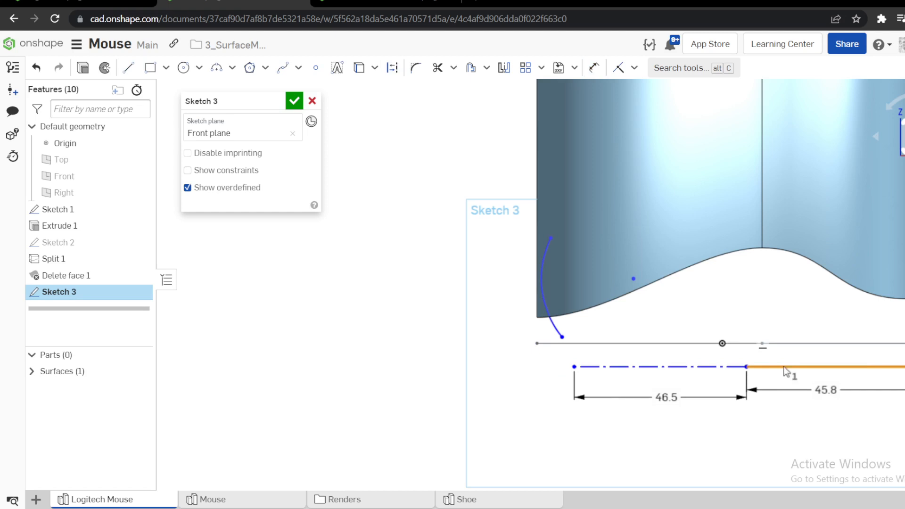
pyautogui.press('q')
# Make the shared endpoint of the two construction lines coincident with the origin
pyautogui.click(664, 434)
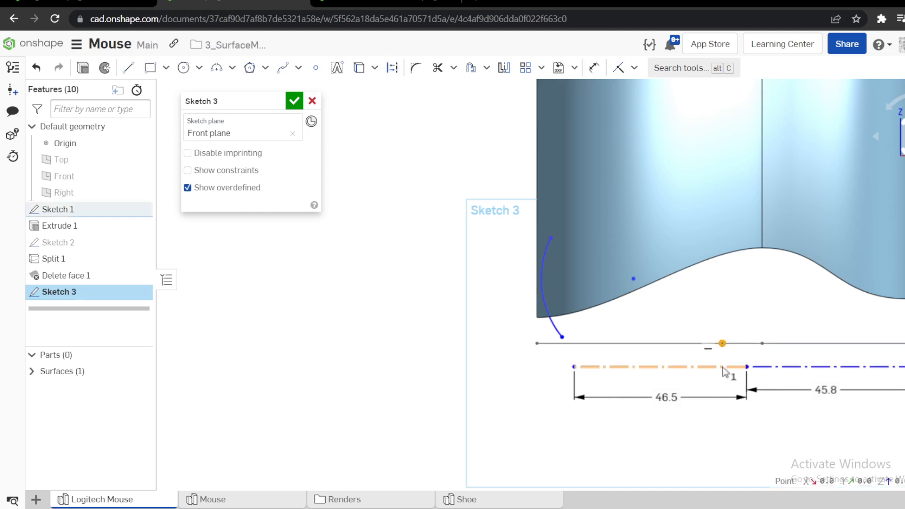
pyautogui.click(747, 367)
pyautogui.click(618, 68)
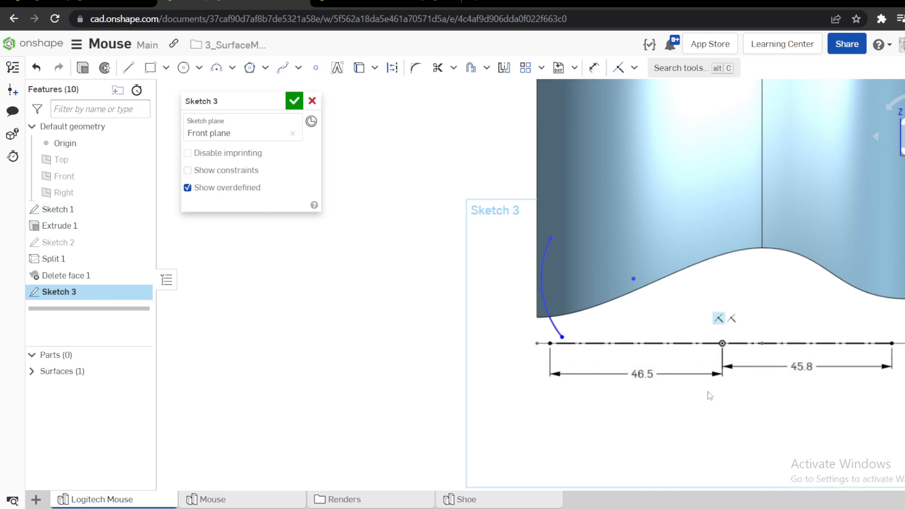
# Make the arc's lower endpoint coincident with the outer end of the 46.5 mm construction line
pyautogui.scroll(5, 564, 326)
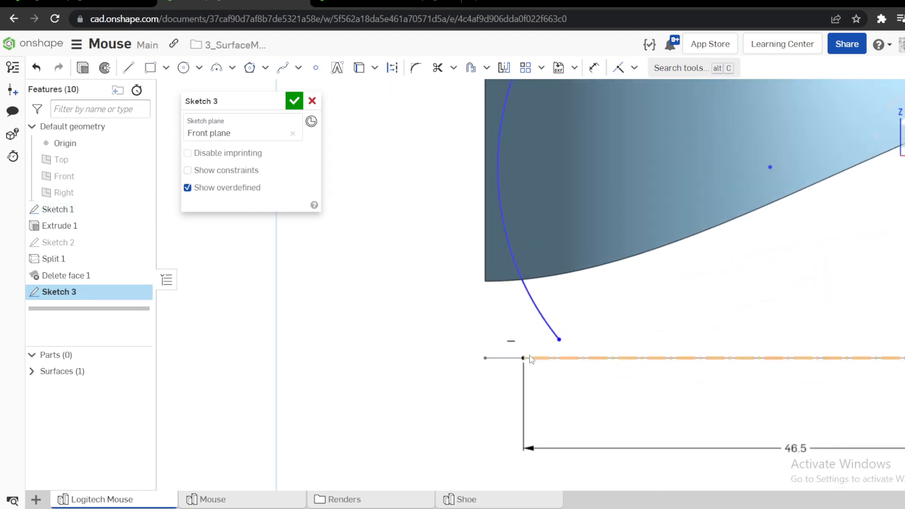
pyautogui.click(523, 357)
pyautogui.click(560, 341)
pyautogui.press('i')
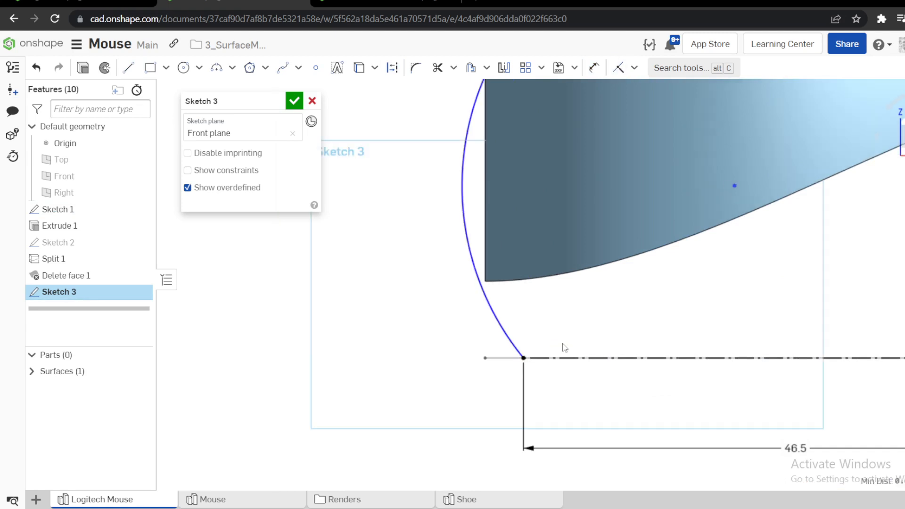
# Shorten the arc towards the surface's lower corner and make it tangent to the surface's adjacent vertical edge
pyautogui.scroll(-5, 503, 285)
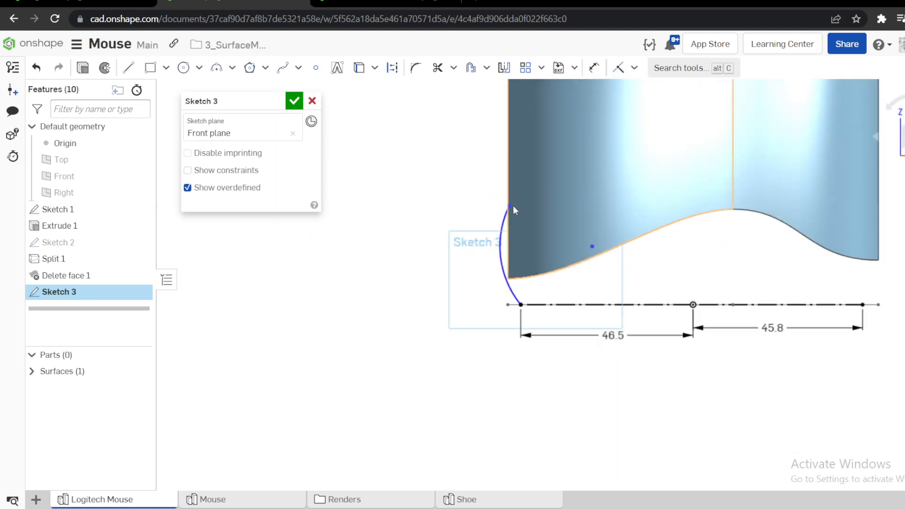
pyautogui.moveTo(514, 231); pyautogui.dragTo(512, 284)
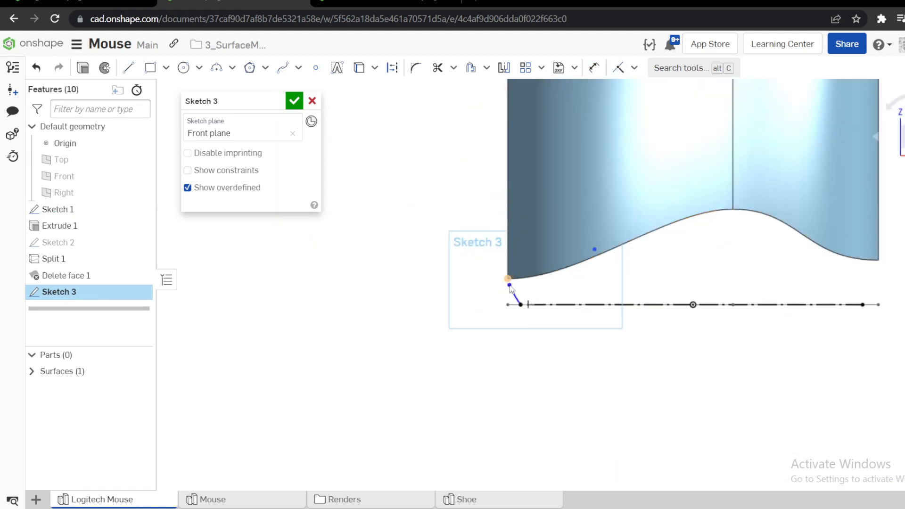
pyautogui.scroll(5, 508, 285)
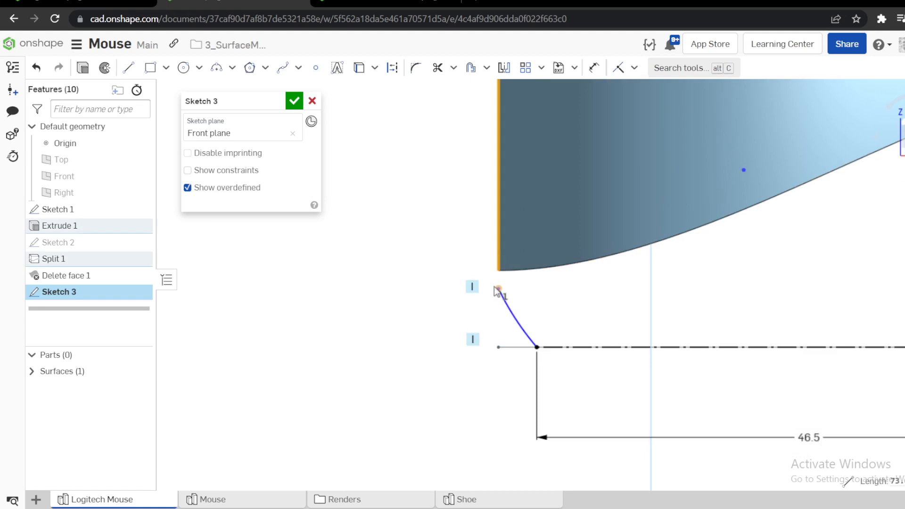
pyautogui.moveTo(499, 300); pyautogui.dragTo(522, 344)
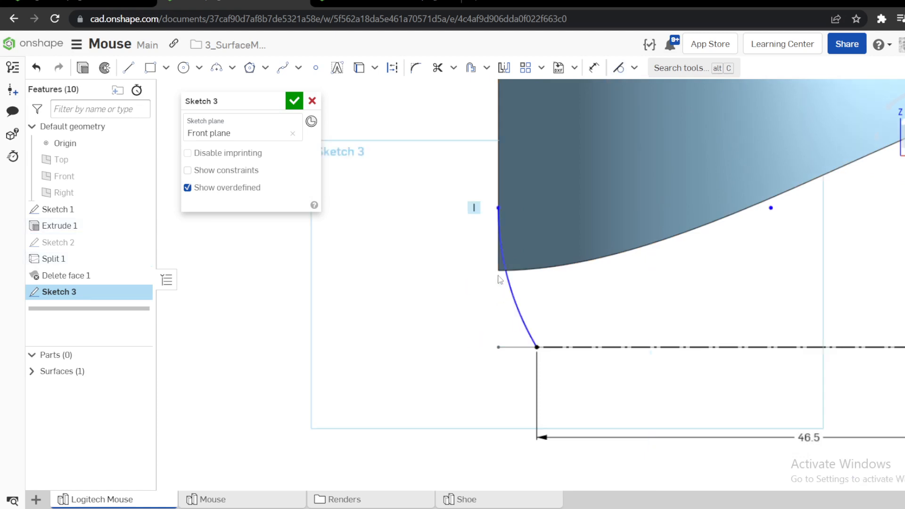
# Make the arc's upper endpoint coincident with the lower corner of the surface's vertical edge
pyautogui.click(497, 245)
pyautogui.click(498, 270)
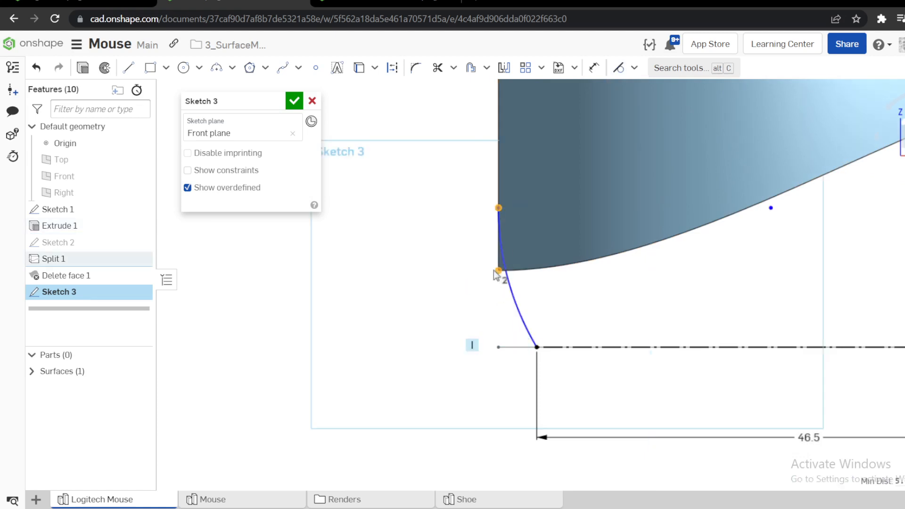
pyautogui.press('i')
pyautogui.scroll(-3, 511, 304)
pyautogui.scroll(3, 681, 244)
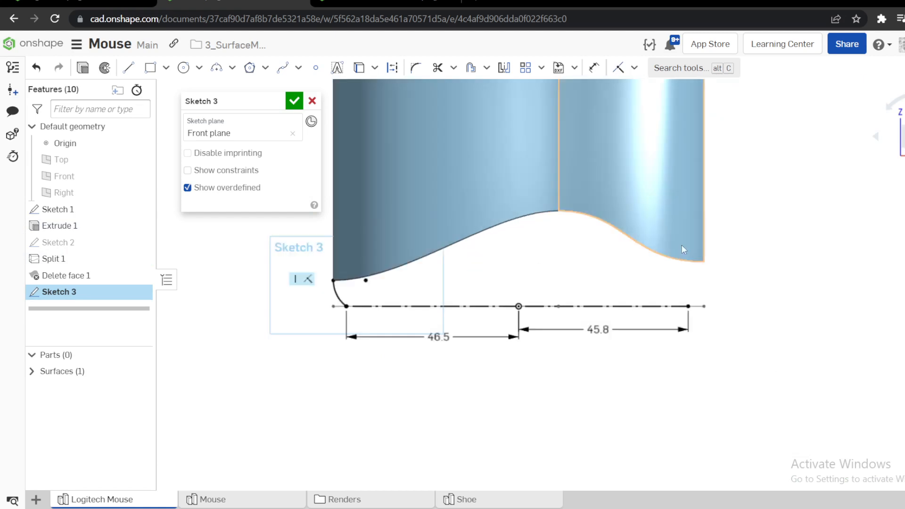
# Sketch an arc of about 19.4 mm radius from the surface's opposite lower corner to the outer end of the 45.75 mm construction line
pyautogui.press('a')
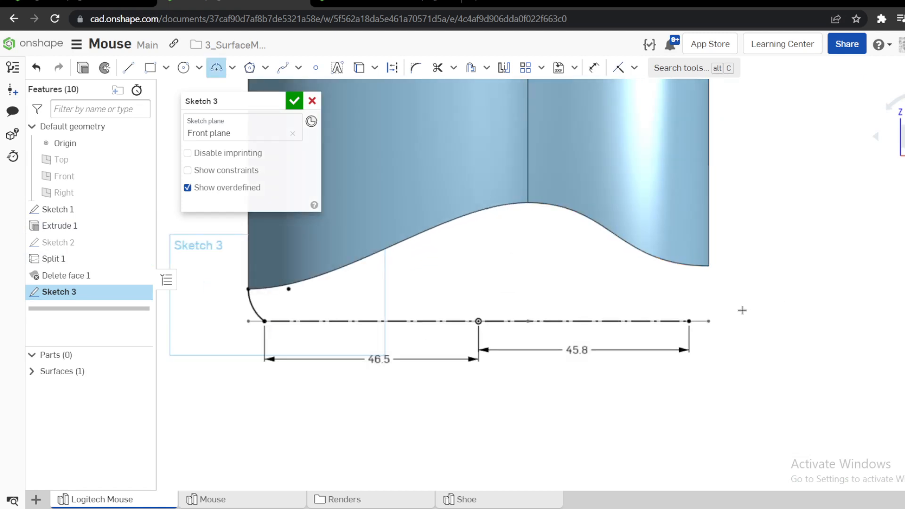
pyautogui.click(709, 265)
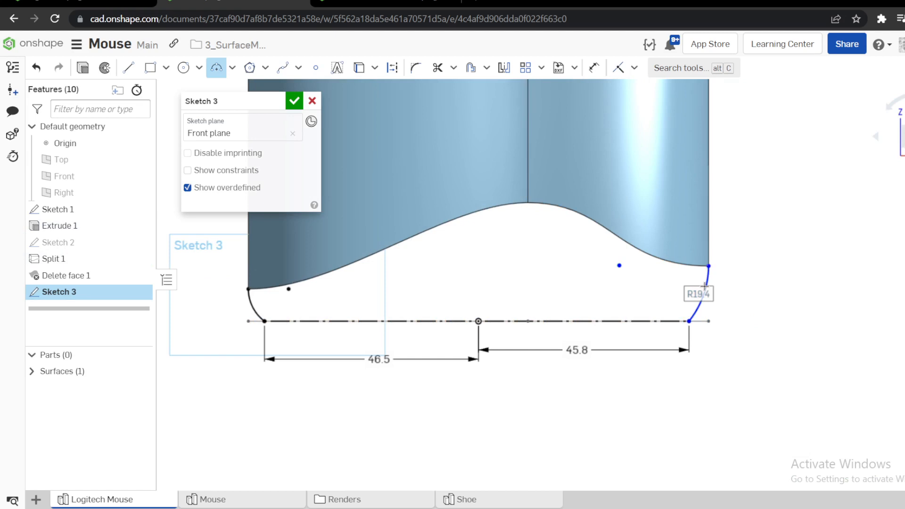
pyautogui.click(705, 286)
pyautogui.press('Escape')
# Extrude both Sketch 3 arcs as new surfaces, blind with a depth of 25 mm, in the opposite direction
pyautogui.scroll(-4, 760, 294)
pyautogui.moveTo(554, 285); pyautogui.dragTo(589, 288, button='right')
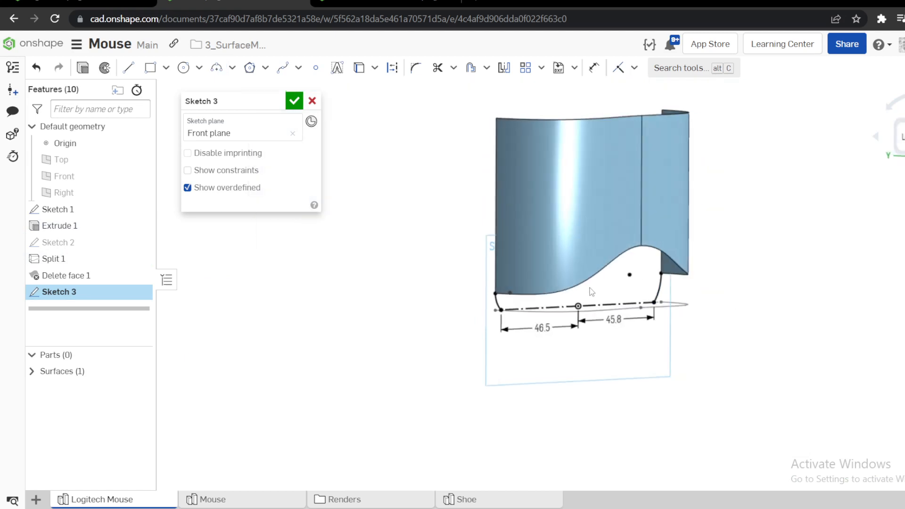
pyautogui.scroll(3, 508, 311)
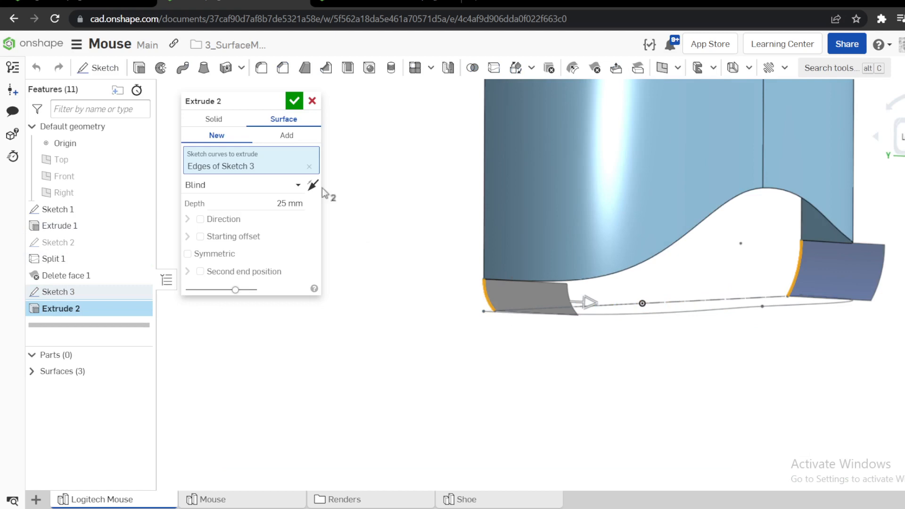
pyautogui.click(313, 185)
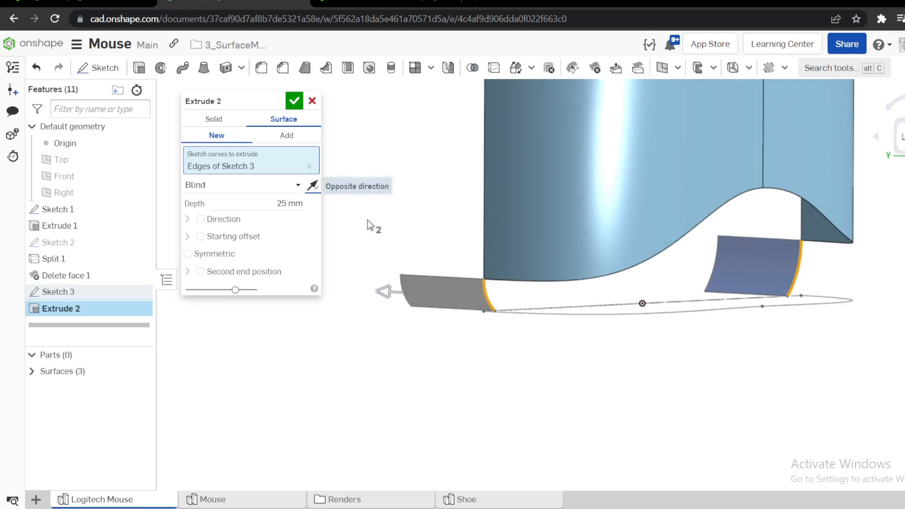
pyautogui.click(295, 102)
pyautogui.moveTo(515, 297)
pyautogui.mouseDown(button='right')
pyautogui.moveTo(449, 309)
pyautogui.moveTo(522, 309)
pyautogui.mouseUp(button='right')
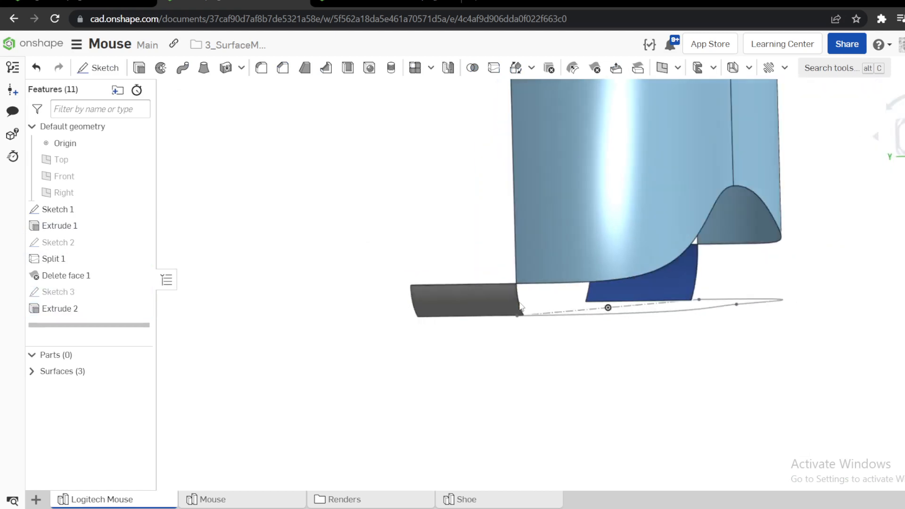
pyautogui.click(465, 299)
pyautogui.moveTo(691, 347)
pyautogui.mouseDown(button='right')
pyautogui.moveTo(632, 347)
pyautogui.moveTo(690, 353)
pyautogui.mouseUp(button='right')
pyautogui.click(612, 357)
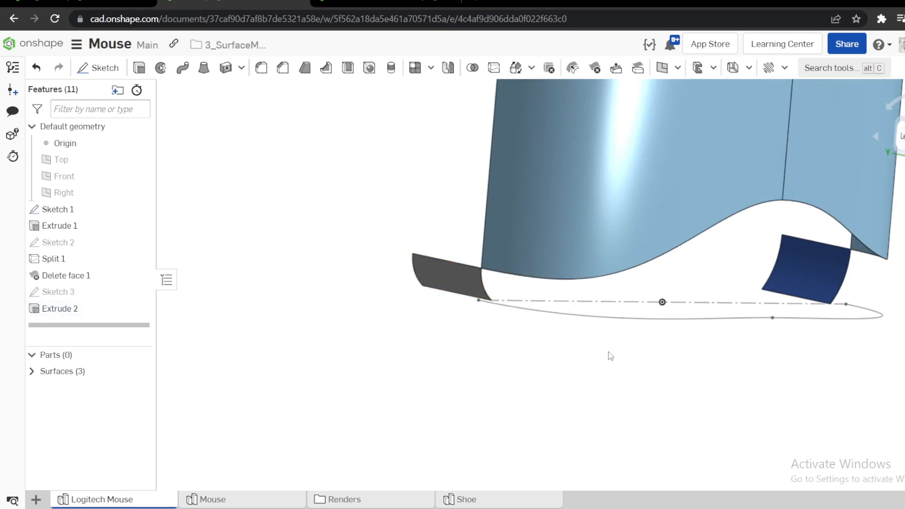
# Compare the partial surfaces with the finished Mouse model, examining its lower side faces and the edge between them
pyautogui.moveTo(607, 355); pyautogui.dragTo(481, 307, button='right')
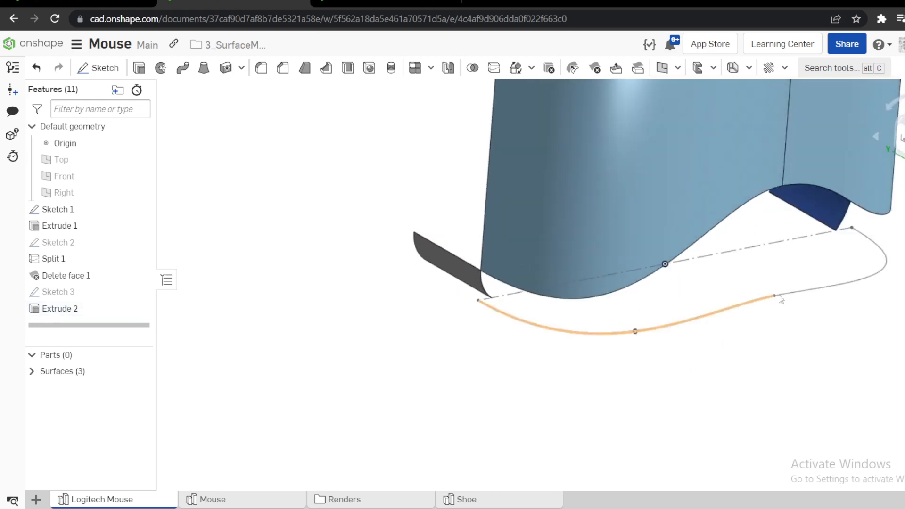
pyautogui.click(455, 270)
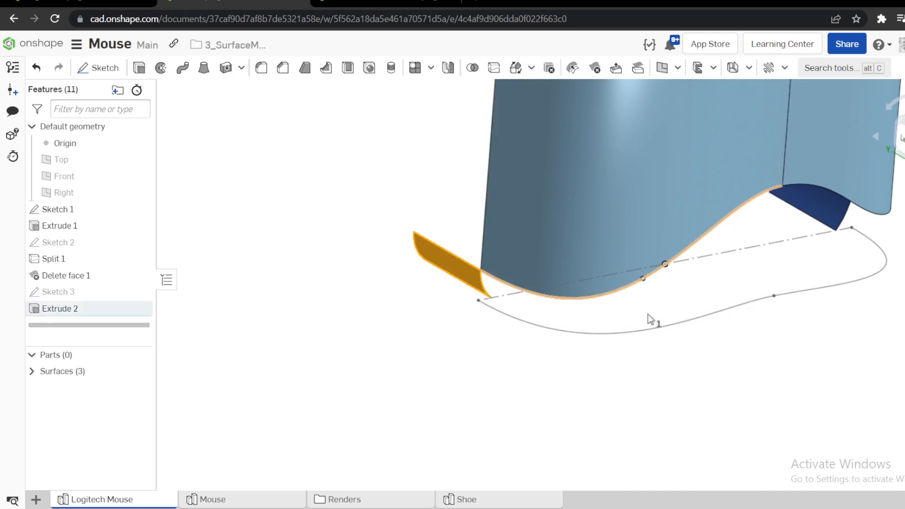
pyautogui.click(751, 347)
pyautogui.moveTo(769, 299); pyautogui.dragTo(760, 318, button='right')
pyautogui.click(234, 499)
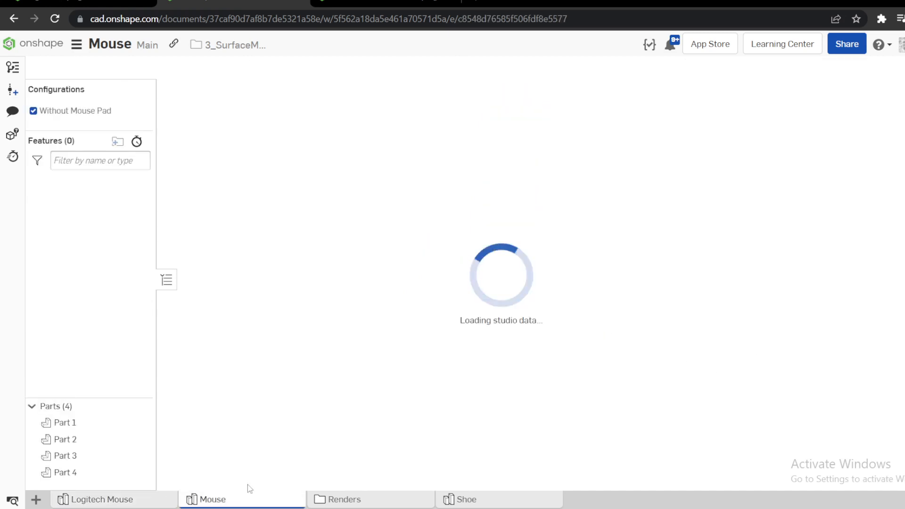
pyautogui.moveTo(523, 321); pyautogui.dragTo(541, 335, button='right')
pyautogui.click(518, 341)
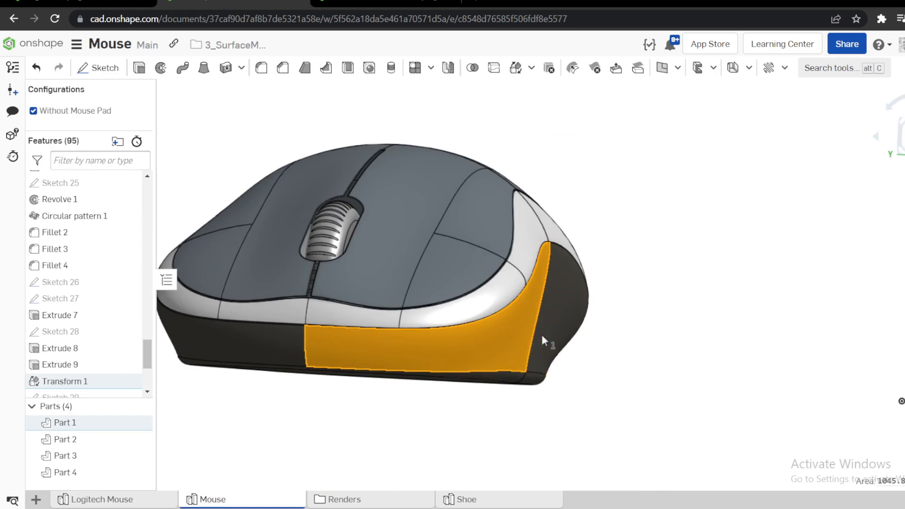
pyautogui.click(685, 321)
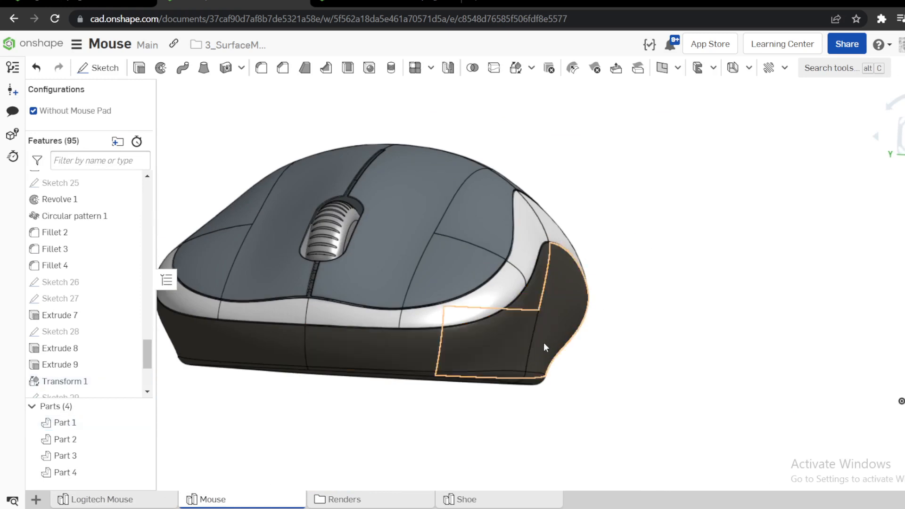
pyautogui.click(526, 360)
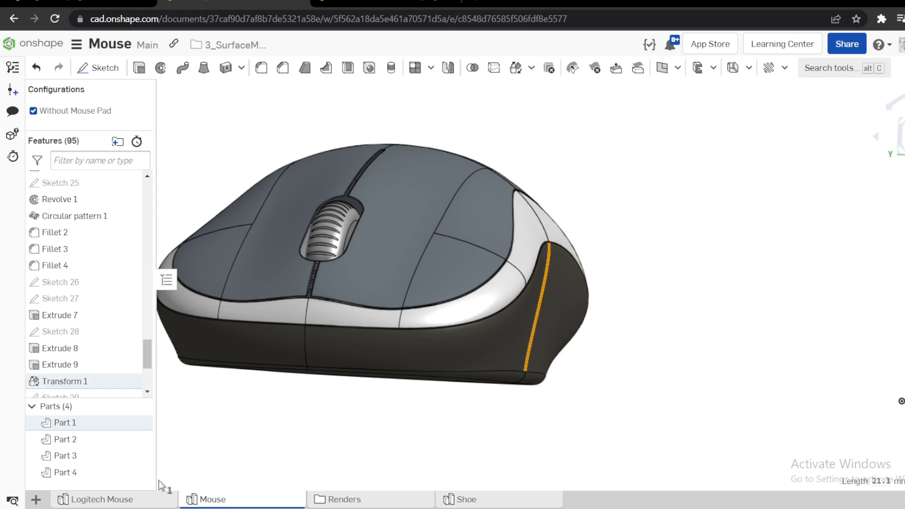
pyautogui.click(142, 499)
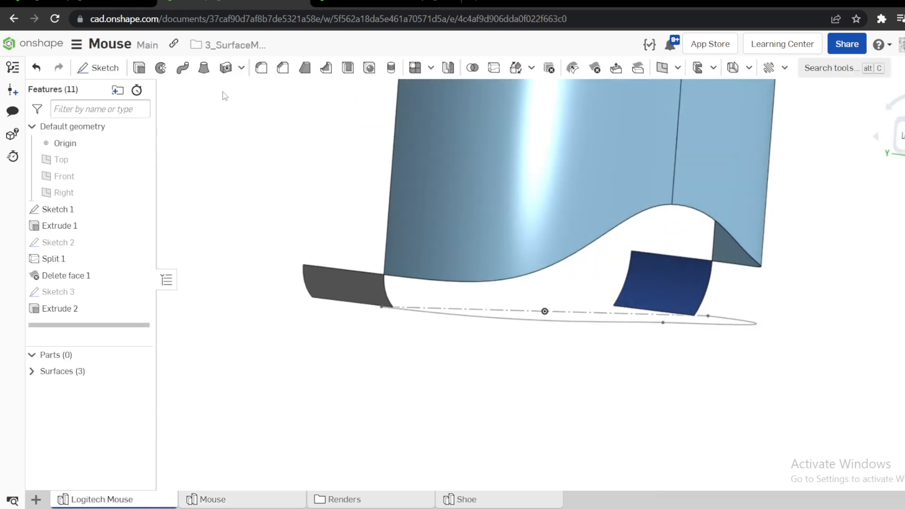
pyautogui.click(384, 287)
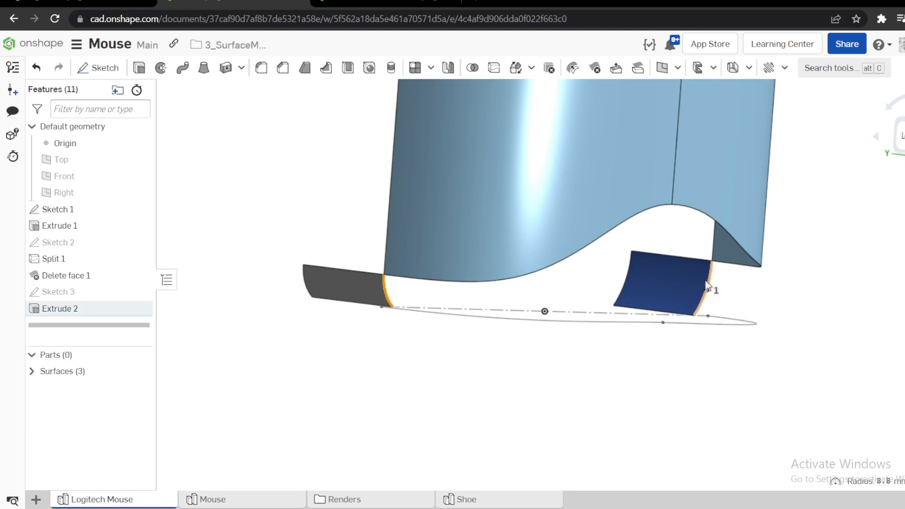
pyautogui.click(502, 331)
pyautogui.click(498, 324)
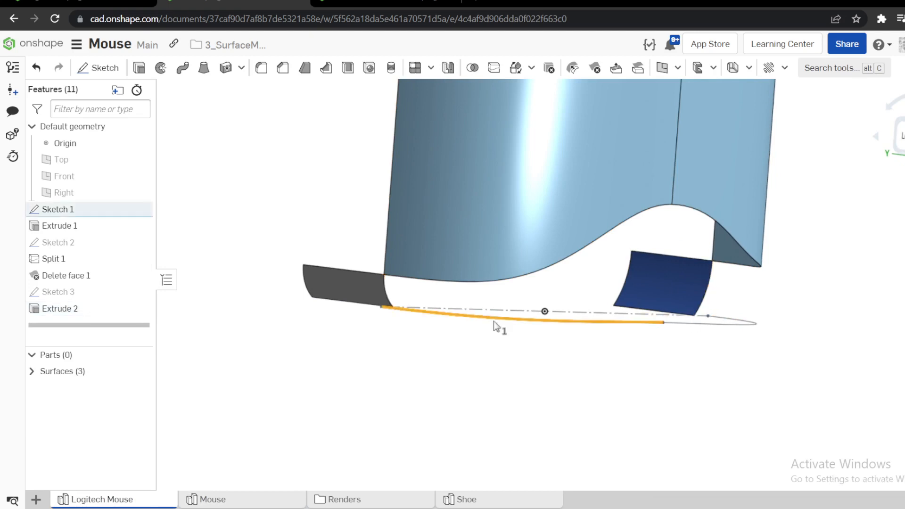
pyautogui.click(510, 283)
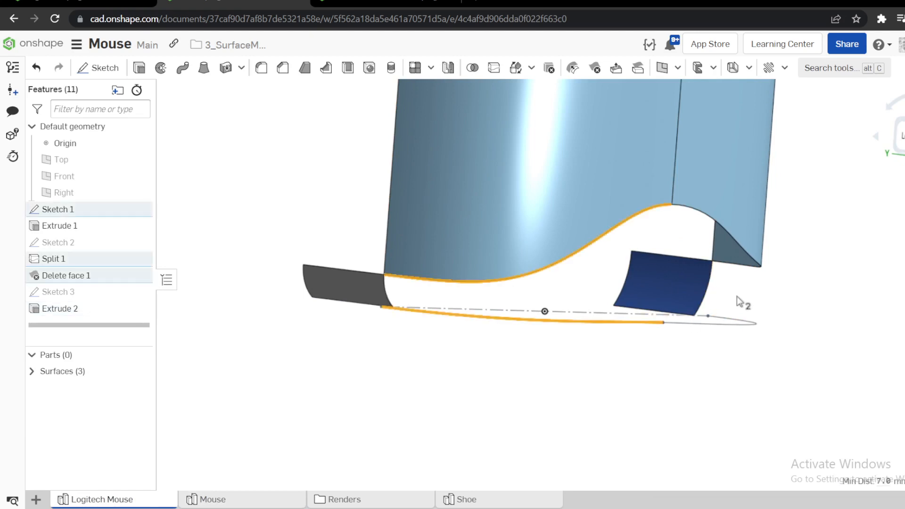
pyautogui.click(234, 109)
pyautogui.click(205, 69)
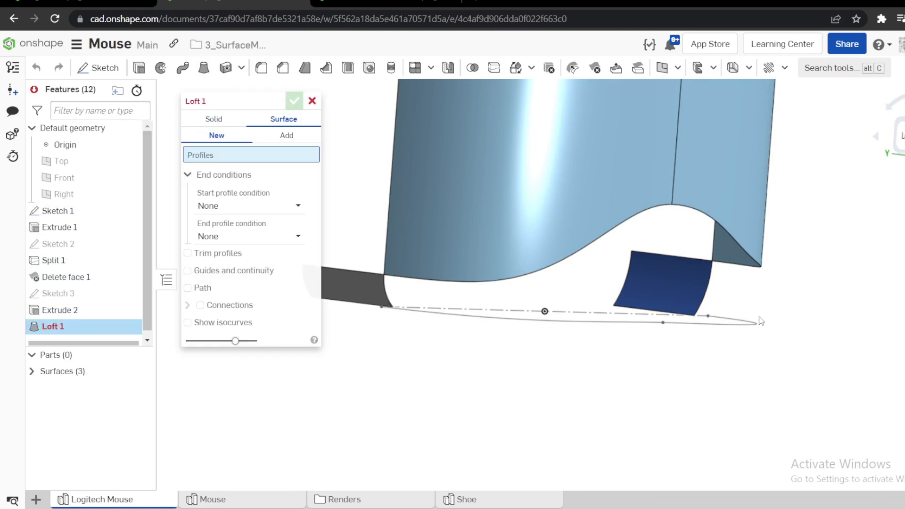
pyautogui.click(312, 101)
# Create a plane parallel to the Right plane through the point joining the two curves of the base outline
pyautogui.moveTo(446, 201); pyautogui.dragTo(465, 248, button='right')
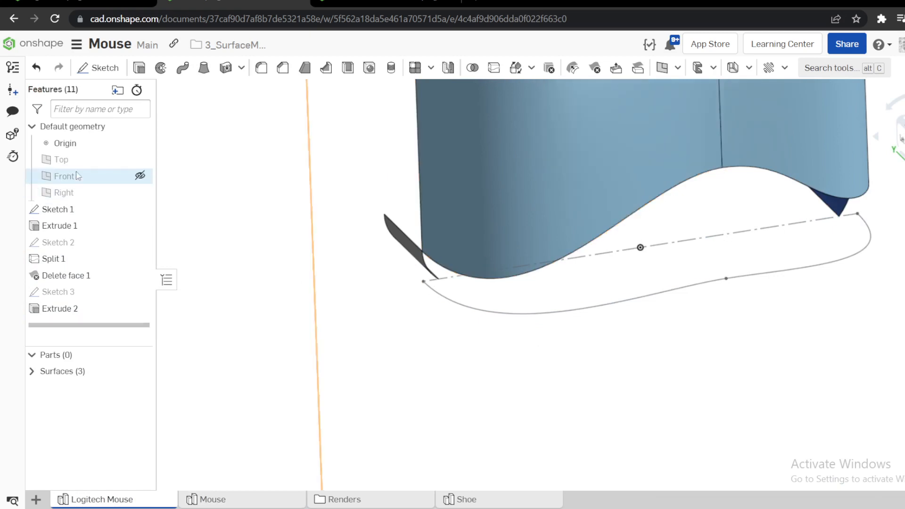
pyautogui.click(86, 194)
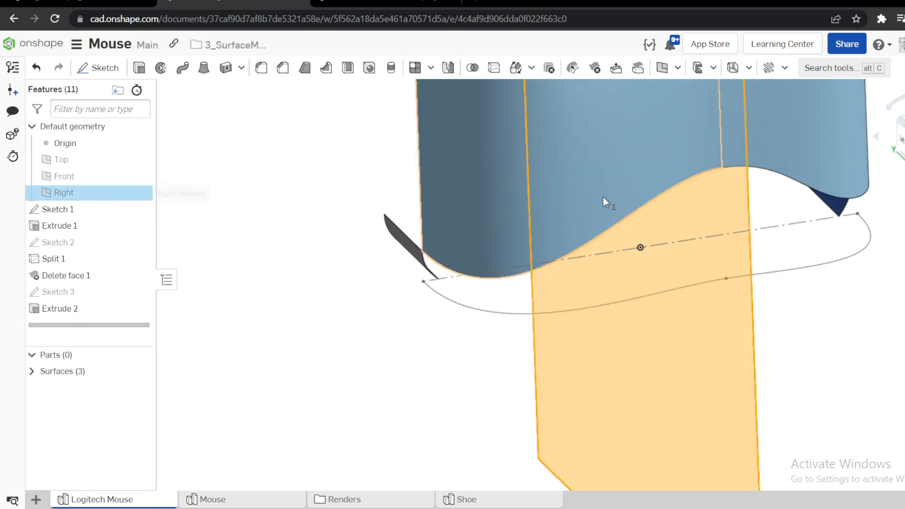
pyautogui.click(726, 279)
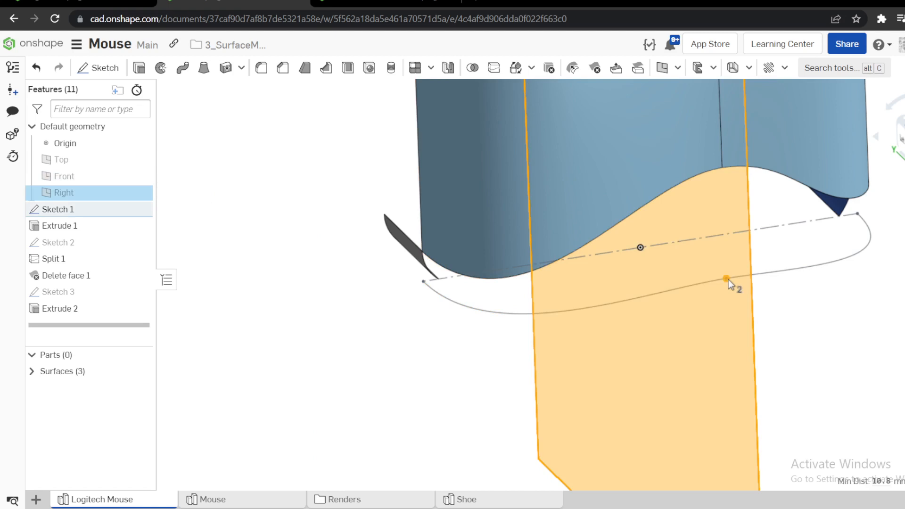
pyautogui.press('s')
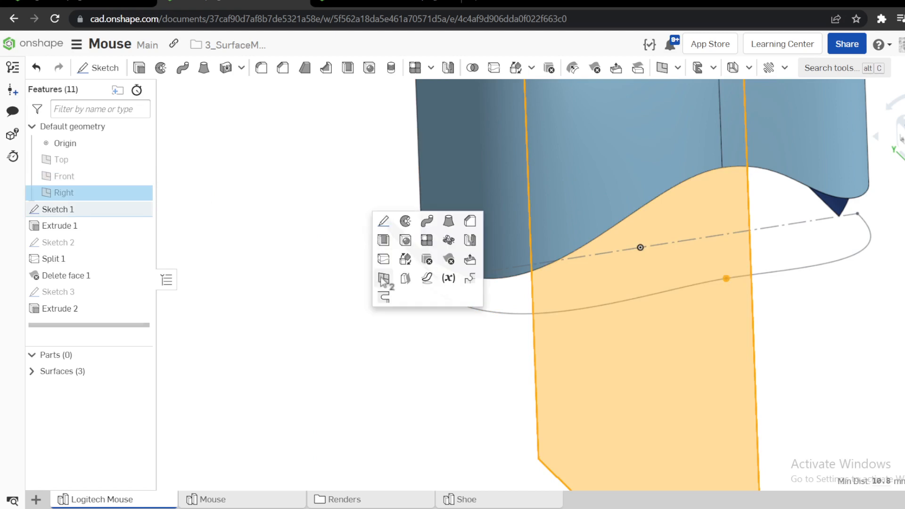
pyautogui.click(383, 279)
pyautogui.moveTo(742, 297); pyautogui.dragTo(777, 285, button='right')
pyautogui.click(295, 101)
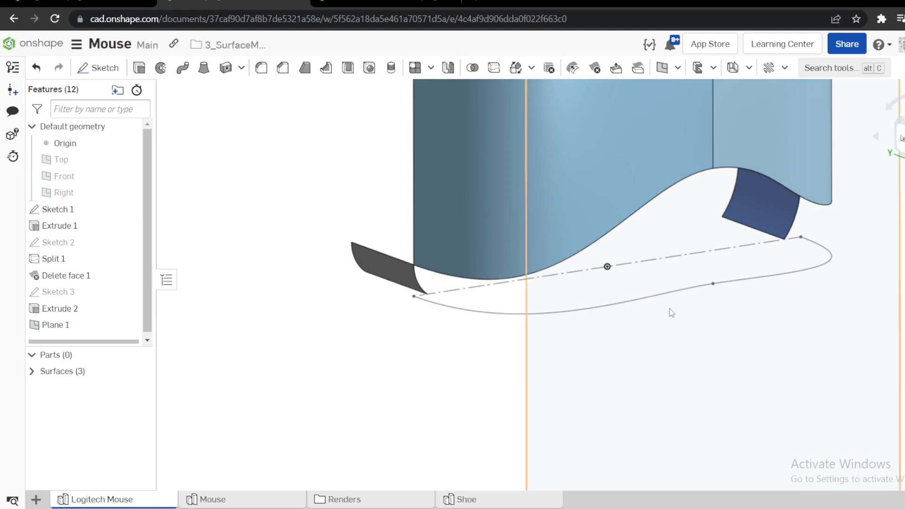
# Start a sketch on Plane 1 and sketch a nearly vertical line beside the side surface
pyautogui.scroll(-5, 693, 368)
pyautogui.moveTo(579, 355); pyautogui.dragTo(619, 360, button='right')
pyautogui.click(784, 186)
pyautogui.press('s')
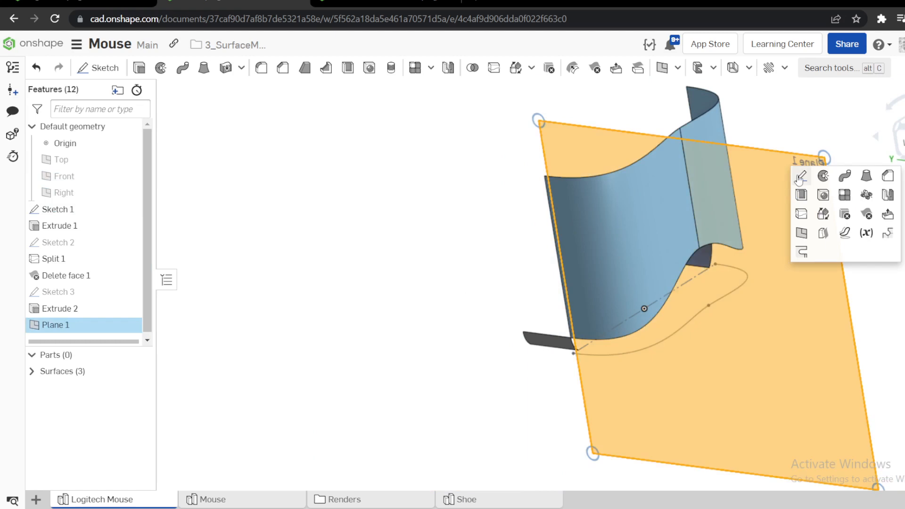
pyautogui.click(796, 175)
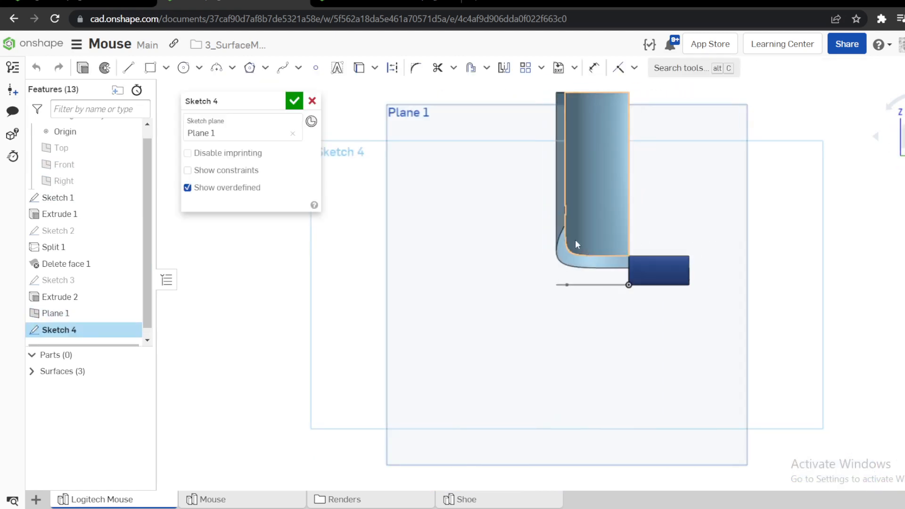
pyautogui.moveTo(575, 240)
pyautogui.mouseDown(button='right')
pyautogui.moveTo(566, 245)
pyautogui.moveTo(578, 154)
pyautogui.mouseUp(button='right')
pyautogui.scroll(-3, 580, 234)
pyautogui.scroll(3, 581, 228)
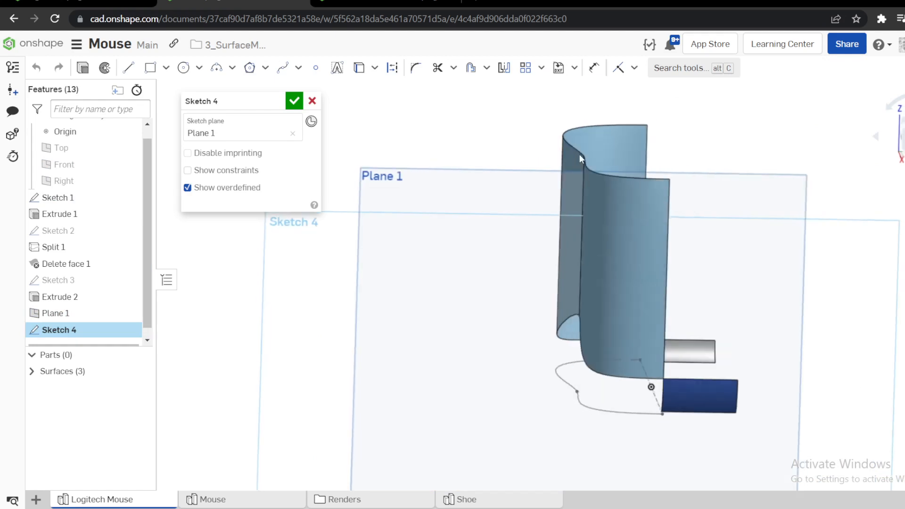
pyautogui.press('l')
pyautogui.click(485, 359)
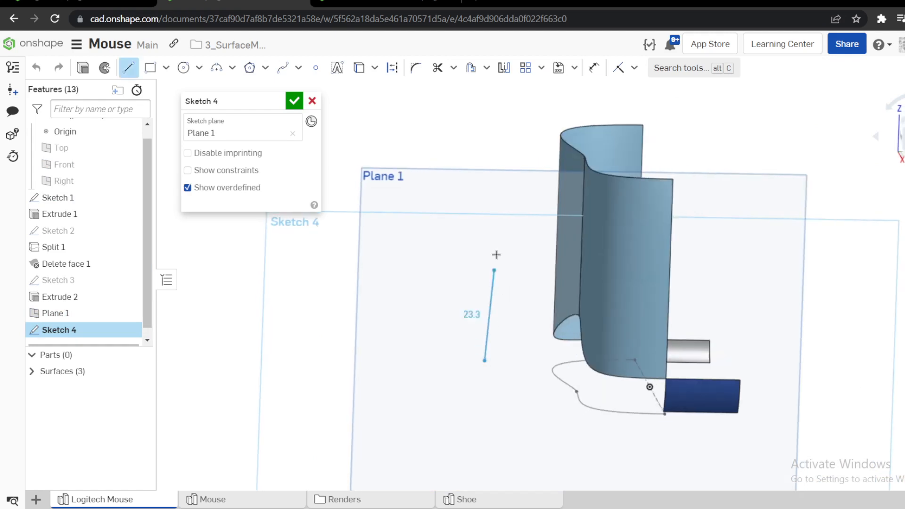
pyautogui.click(492, 221)
pyautogui.press('Escape')
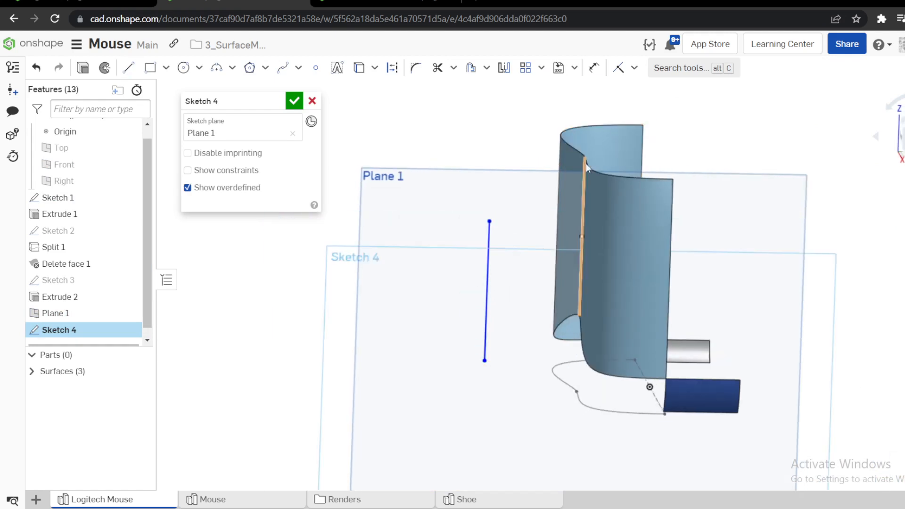
# Make the line's ends coincident with the upper and lower ends of the seam between the two side faces
pyautogui.moveTo(584, 160); pyautogui.dragTo(610, 192, button='right')
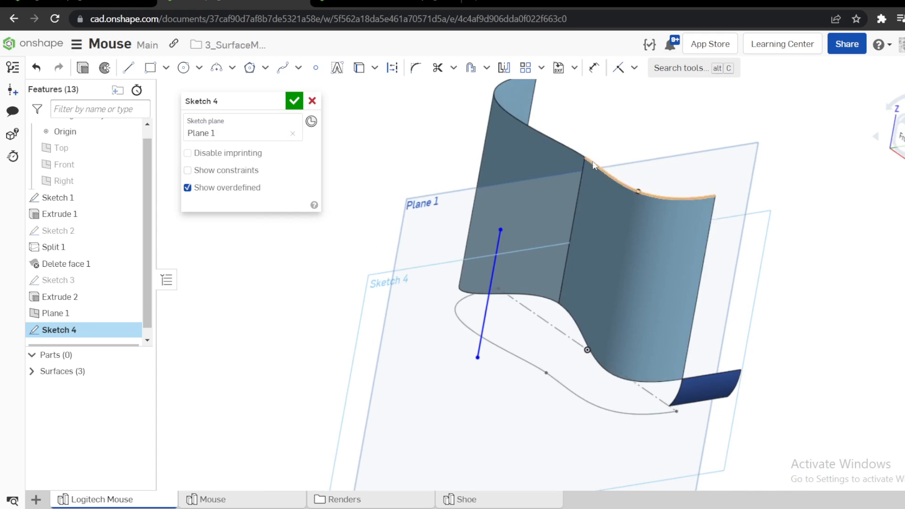
pyautogui.click(584, 157)
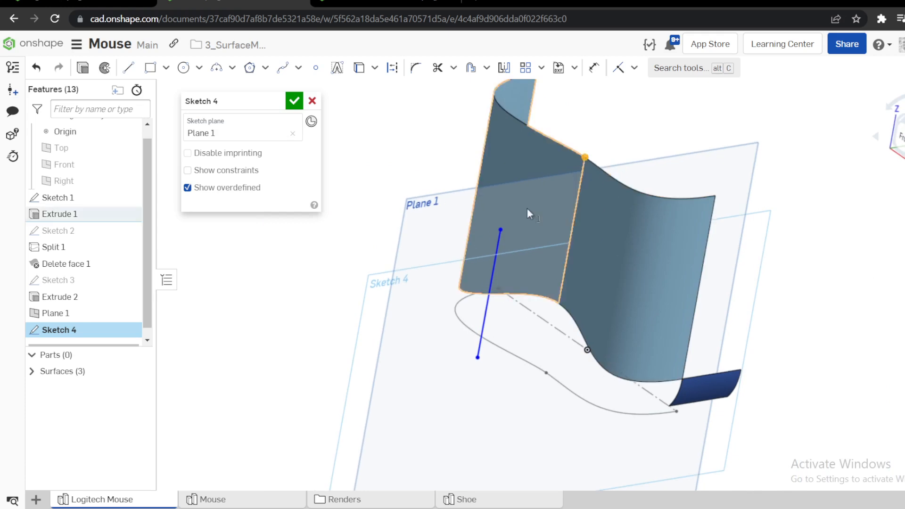
pyautogui.click(501, 230)
pyautogui.press('i')
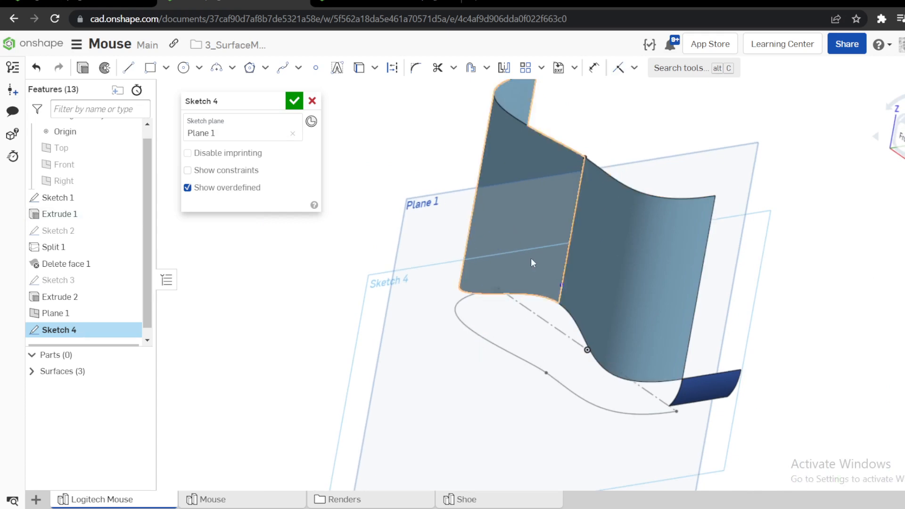
pyautogui.scroll(5, 559, 298)
pyautogui.click(556, 303)
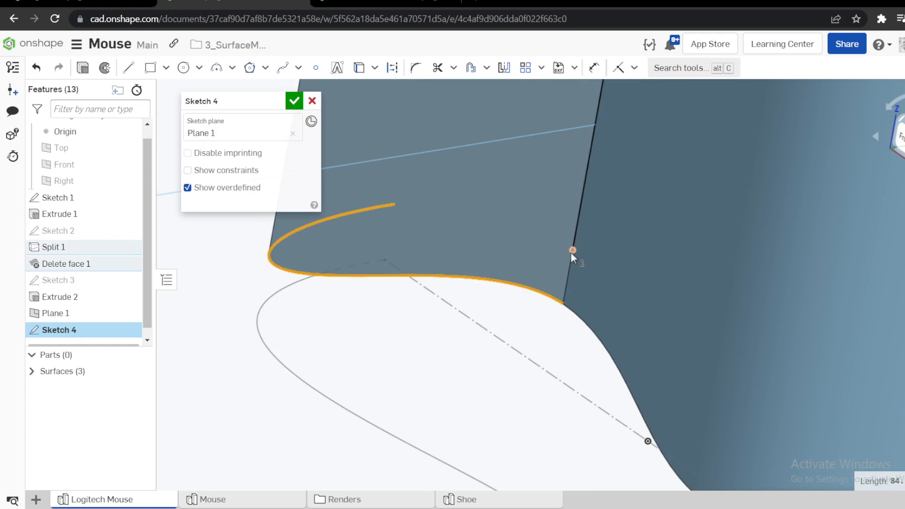
pyautogui.click(571, 251)
pyautogui.press('i')
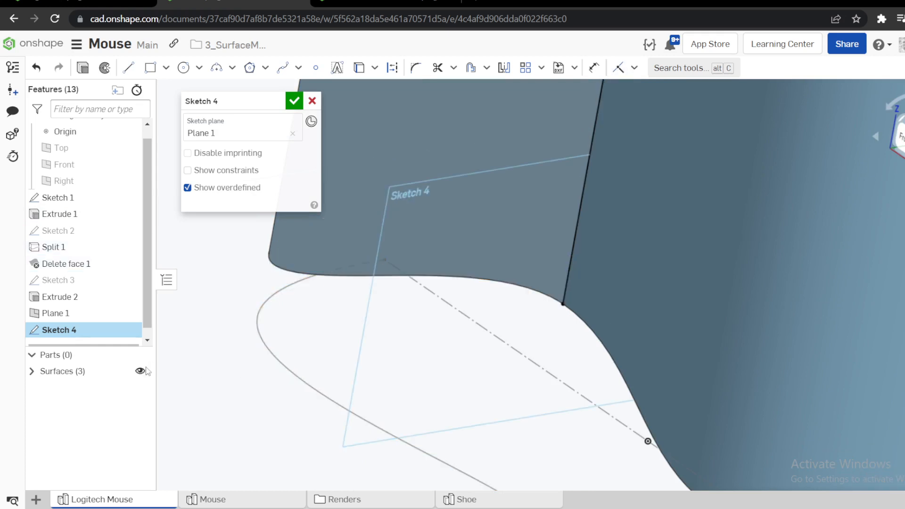
# Hide all surfaces and sketch a short spline from the line's lower endpoint down toward the base outline
pyautogui.click(142, 369)
pyautogui.scroll(-2, 414, 377)
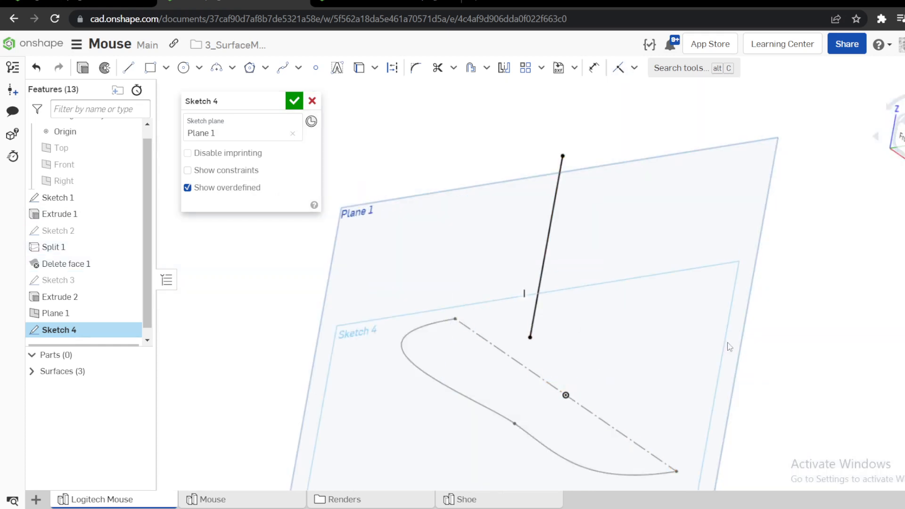
pyautogui.press('n')
pyautogui.press('s')
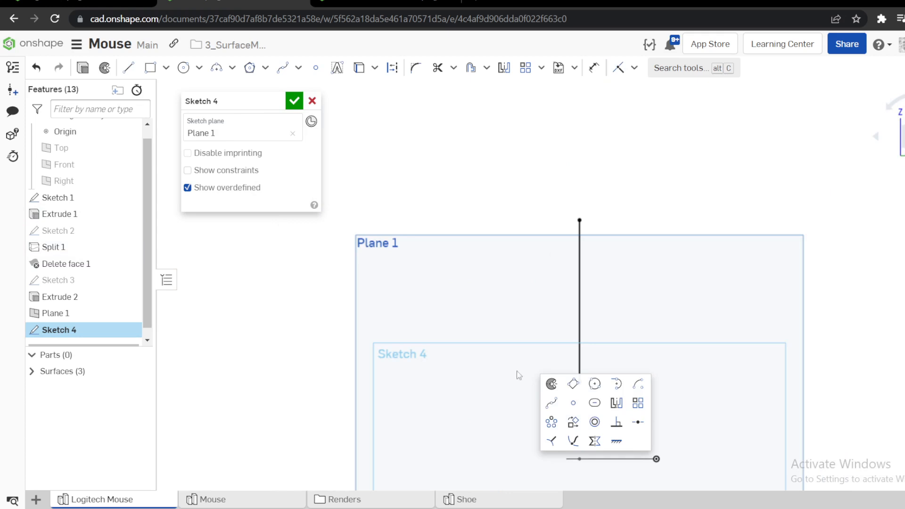
pyautogui.click(549, 403)
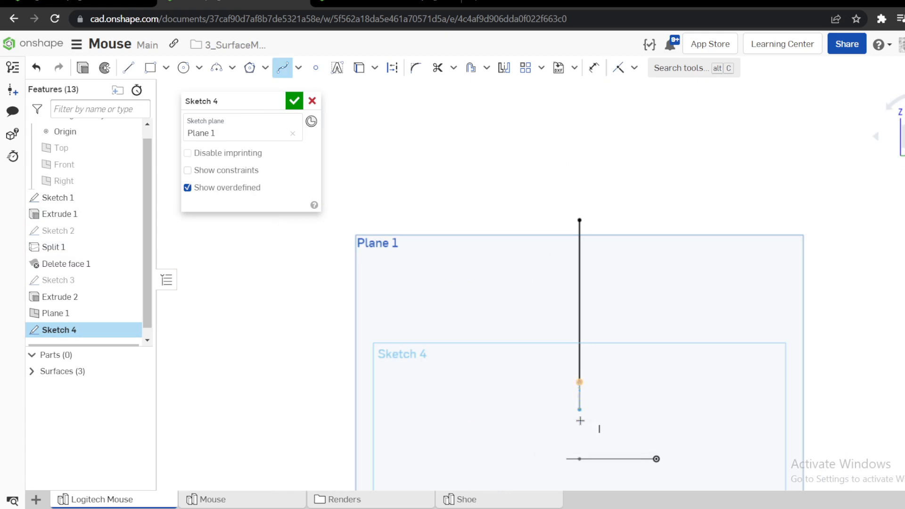
pyautogui.moveTo(589, 447); pyautogui.dragTo(593, 469, button='right')
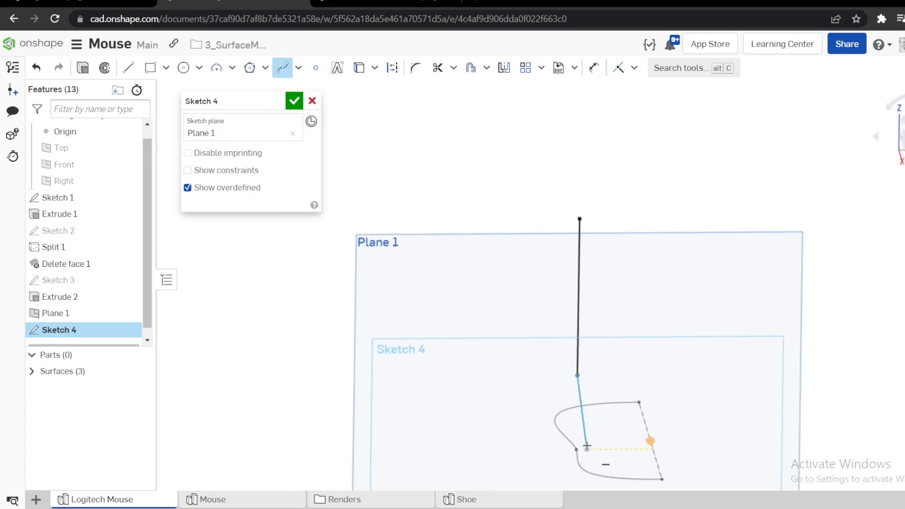
pyautogui.click(586, 447)
pyautogui.press('Escape')
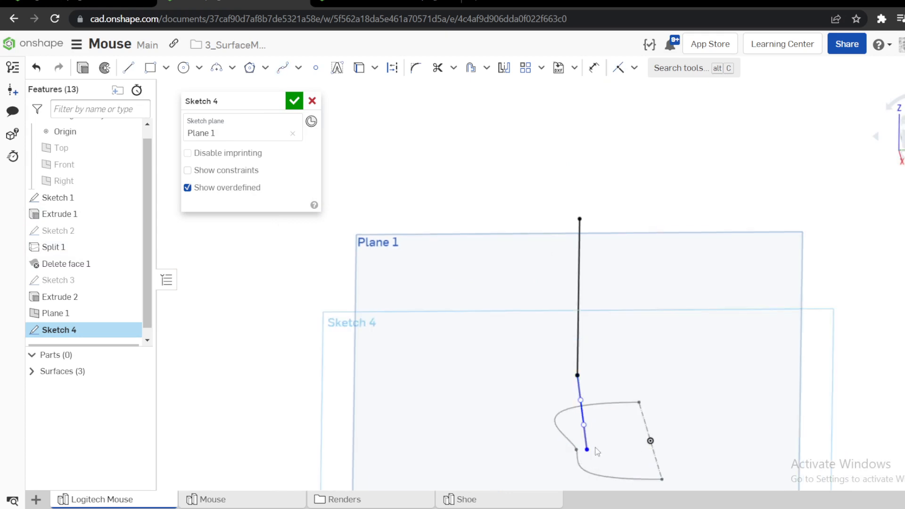
pyautogui.scroll(6, 586, 430)
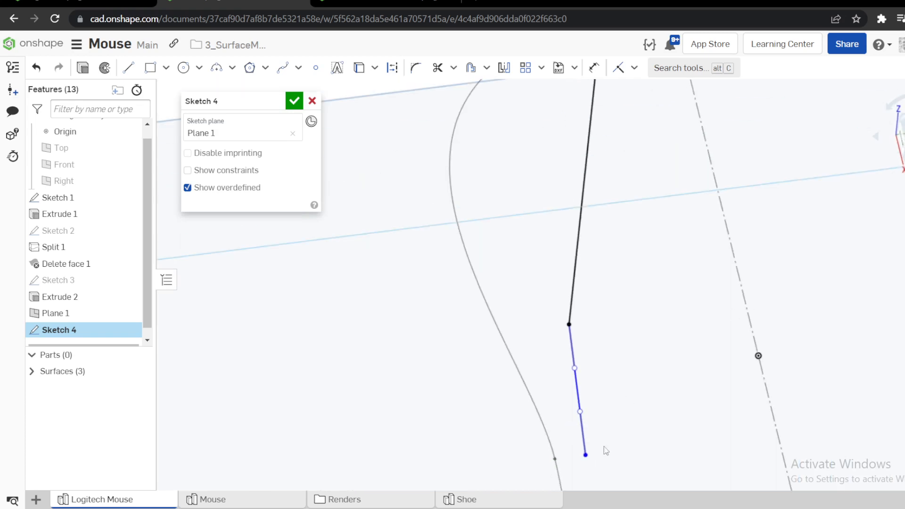
pyautogui.click(585, 455)
# Examine the curvature of the lower side wall on the finished Mouse model from the front
pyautogui.click(220, 502)
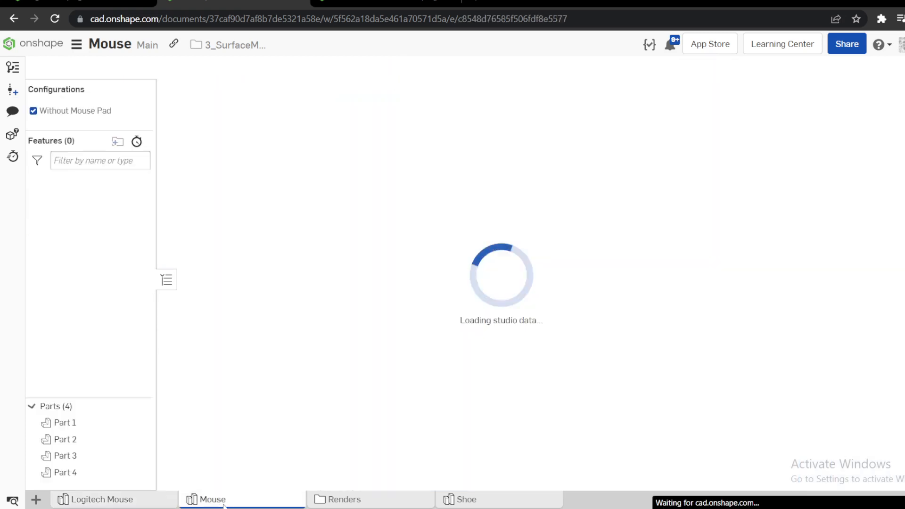
pyautogui.moveTo(369, 430); pyautogui.dragTo(457, 344, button='right')
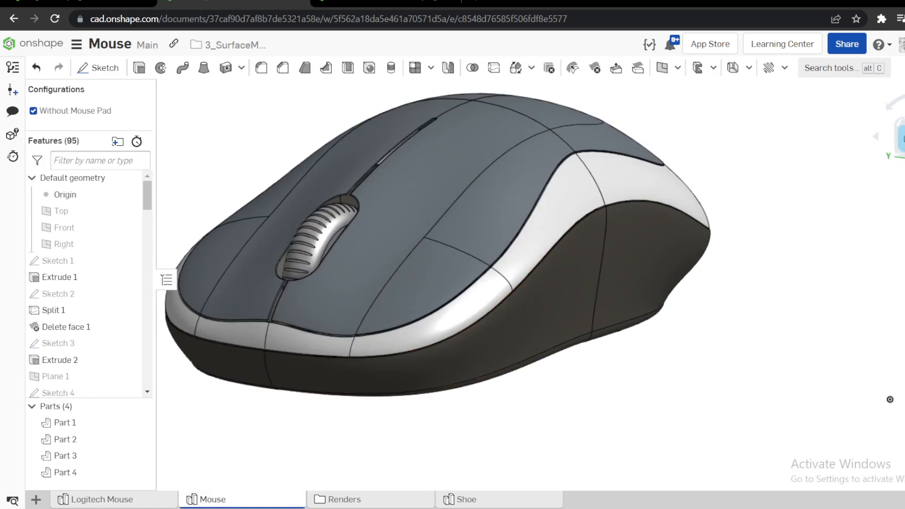
pyautogui.click(903, 140)
pyautogui.moveTo(601, 333); pyautogui.dragTo(600, 313, button='right')
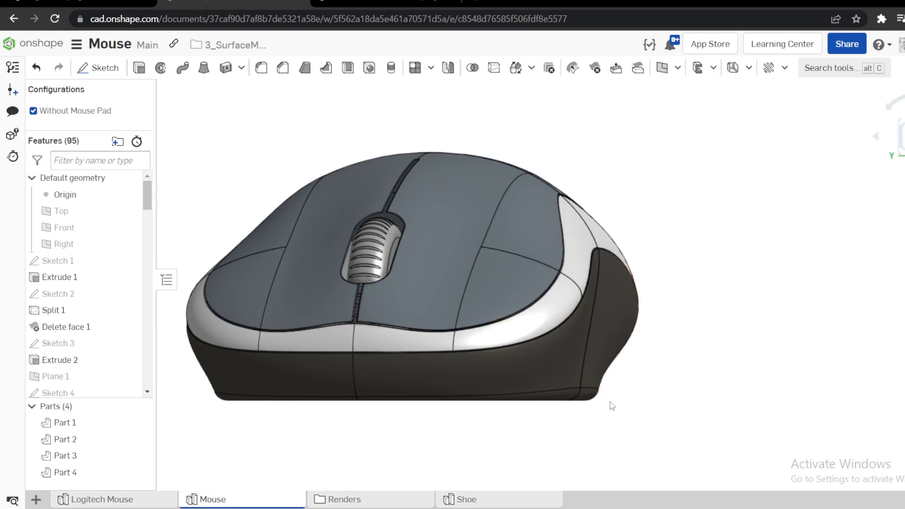
# Return to the Logitech Mouse studio and pull the spline's upper handle vertically down, in line with the line above it
pyautogui.moveTo(610, 401); pyautogui.dragTo(609, 410, button='right')
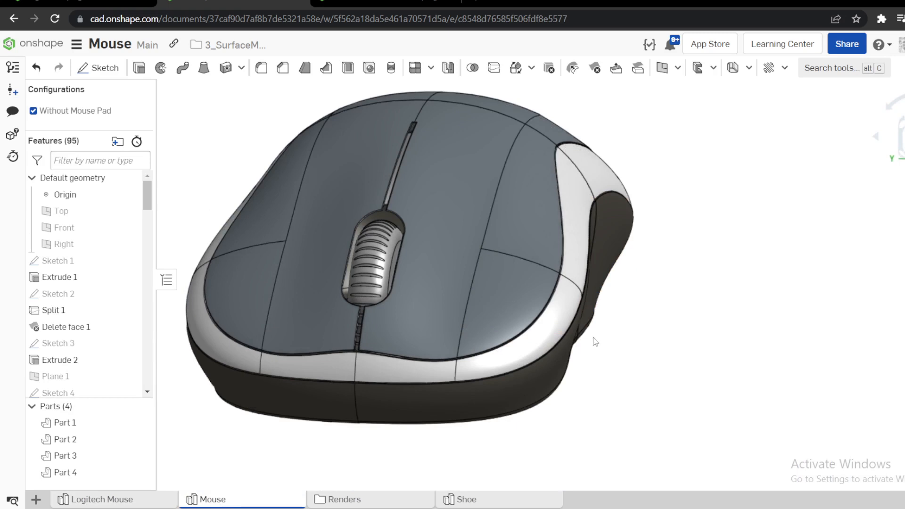
pyautogui.click(150, 503)
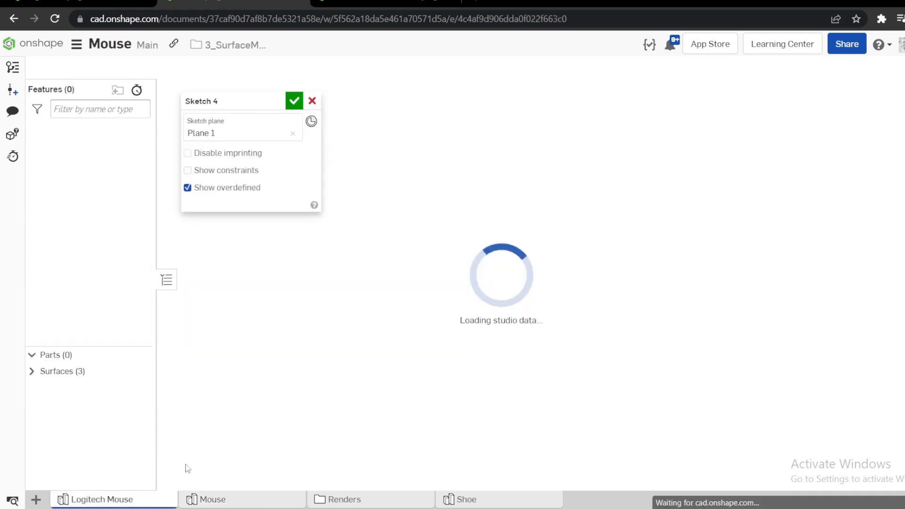
pyautogui.moveTo(617, 422)
pyautogui.mouseDown(button='right')
pyautogui.moveTo(592, 420)
pyautogui.moveTo(618, 397)
pyautogui.moveTo(611, 375)
pyautogui.mouseUp(button='right')
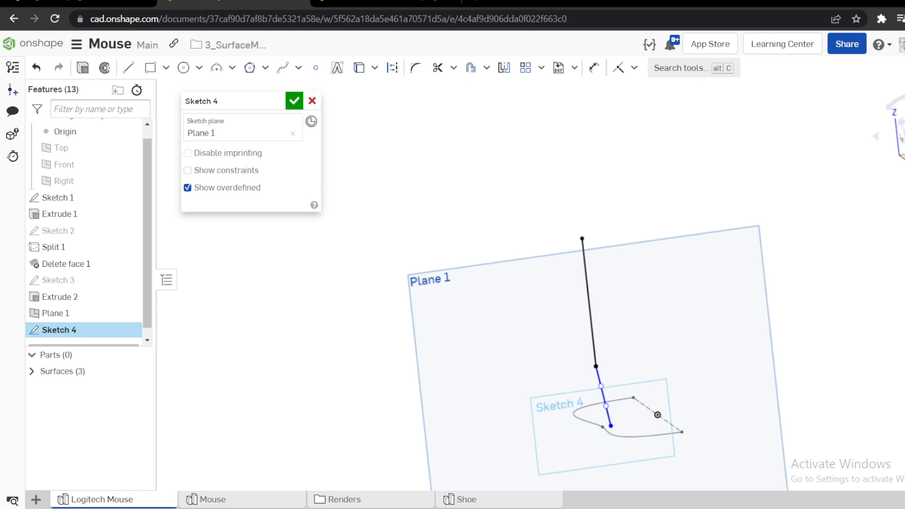
pyautogui.press('n')
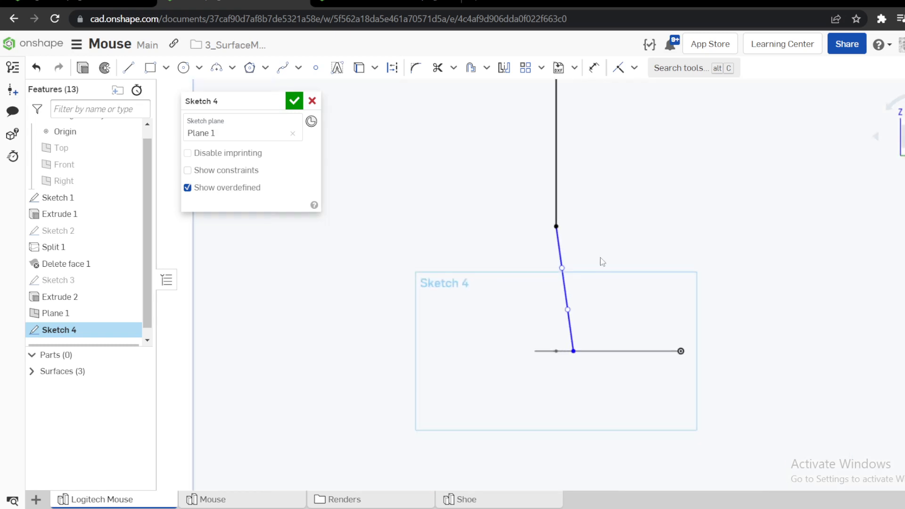
pyautogui.moveTo(554, 274)
pyautogui.mouseDown()
pyautogui.moveTo(548, 291)
pyautogui.moveTo(555, 266)
pyautogui.mouseUp()
# Make the spline tangent to the vertical line above it and convert that line to construction geometry
pyautogui.click(560, 276)
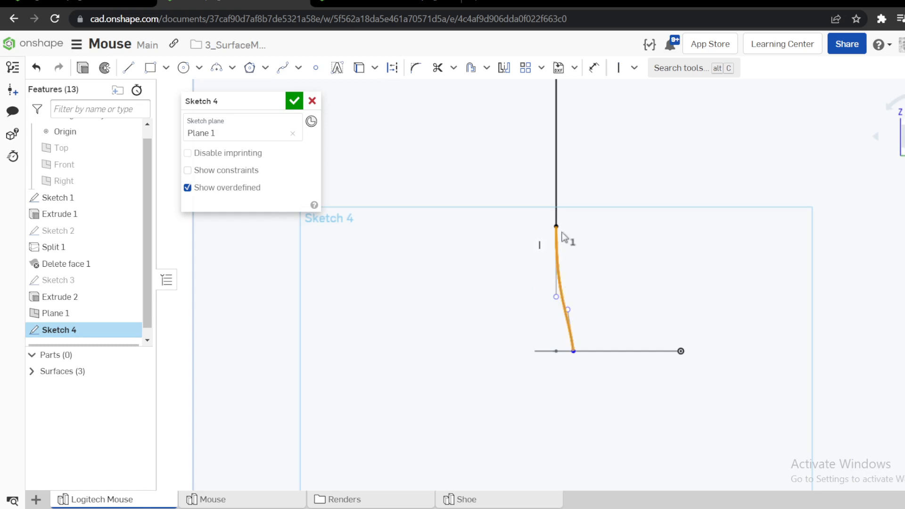
pyautogui.click(556, 206)
pyautogui.press('t')
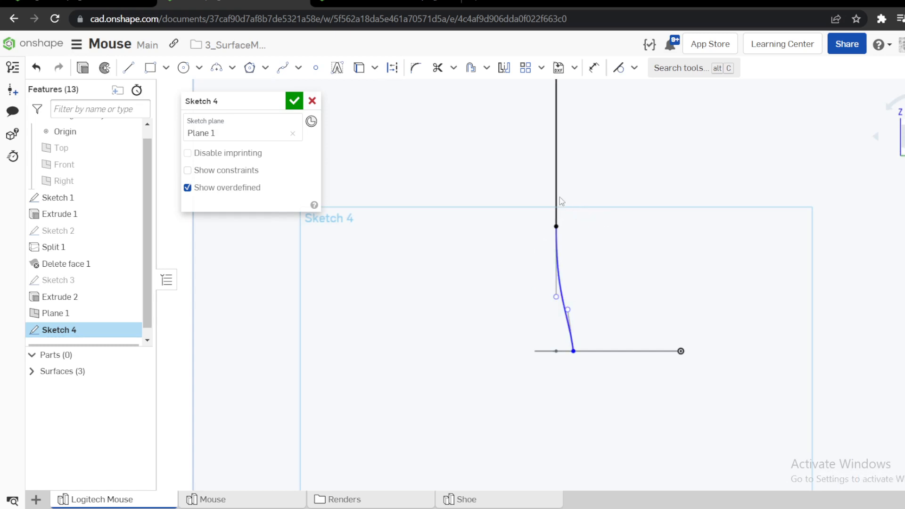
pyautogui.click(559, 178)
pyautogui.press('d')
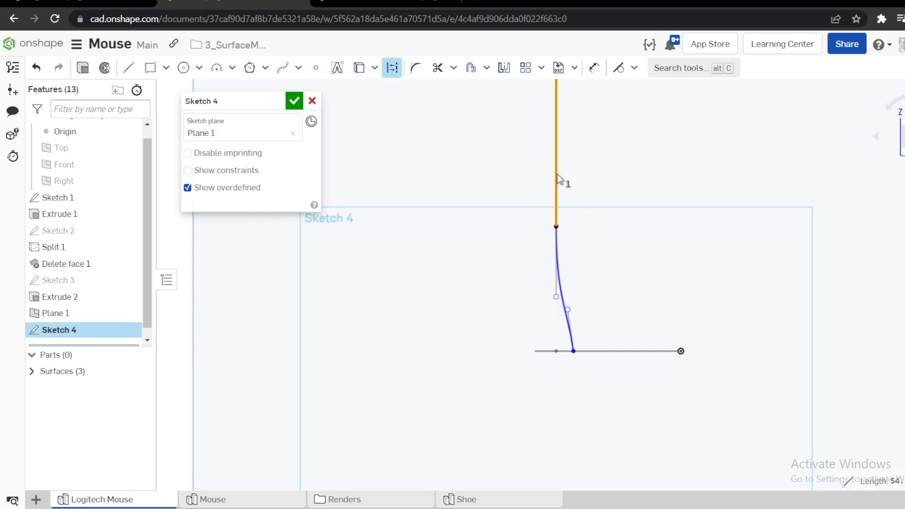
pyautogui.press('q')
pyautogui.press('Escape')
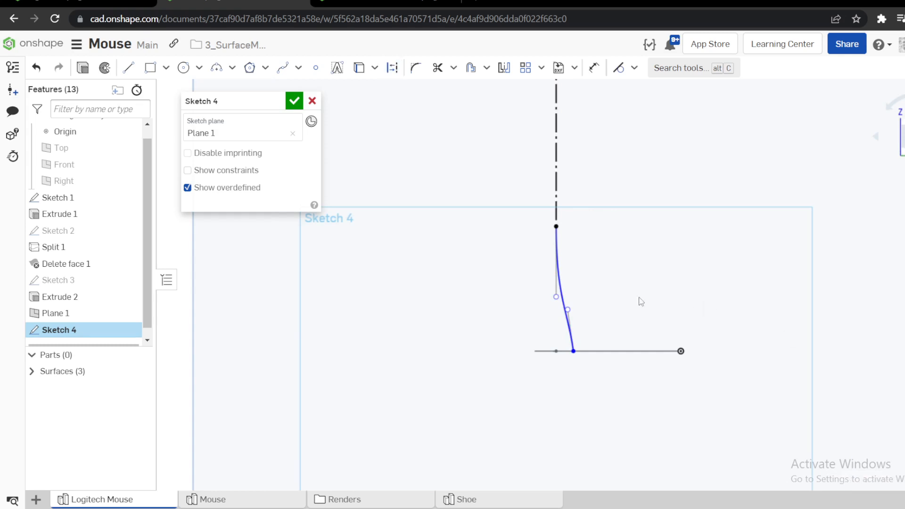
# Pull the spline's lower handle outward and dimension the spline's lower endpoint 23 mm from the origin
pyautogui.moveTo(567, 311); pyautogui.dragTo(551, 322)
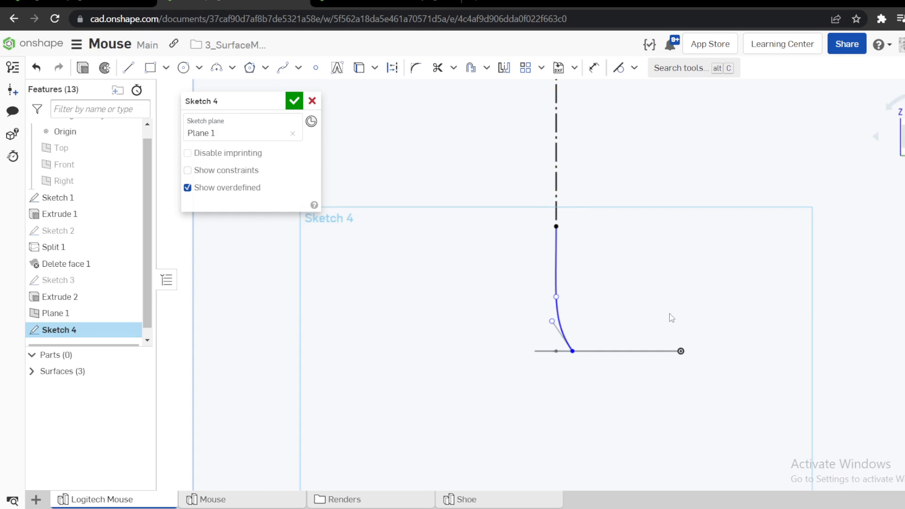
pyautogui.press('d')
pyautogui.click(680, 351)
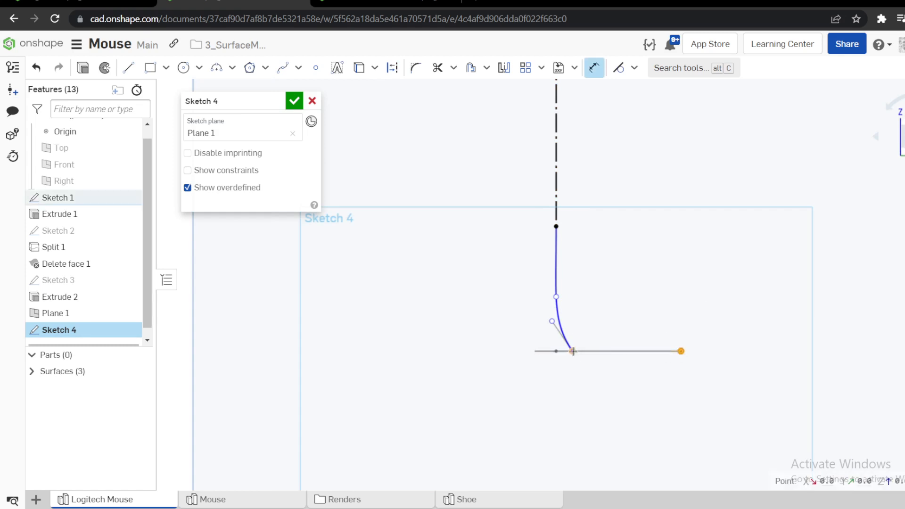
pyautogui.click(572, 351)
pyautogui.click(624, 369)
pyautogui.write('2')
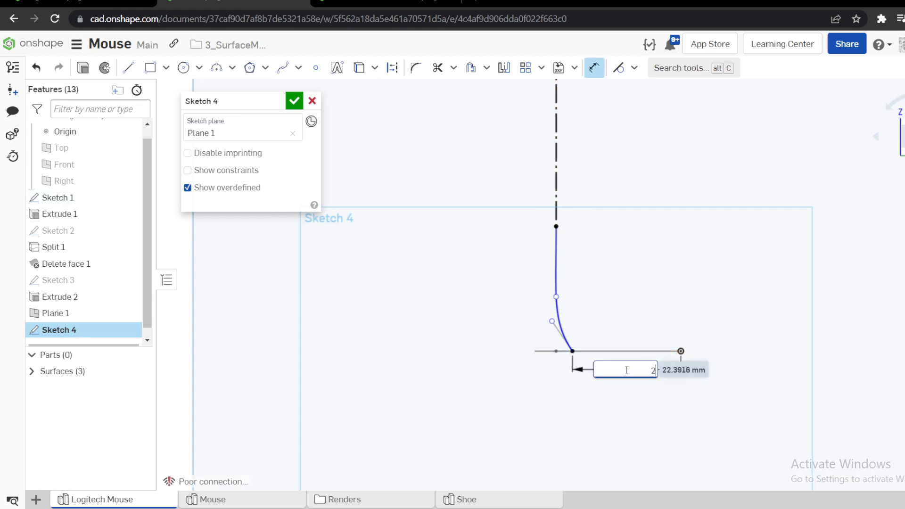
pyautogui.write('3')
pyautogui.press('Return')
pyautogui.scroll(3, 577, 345)
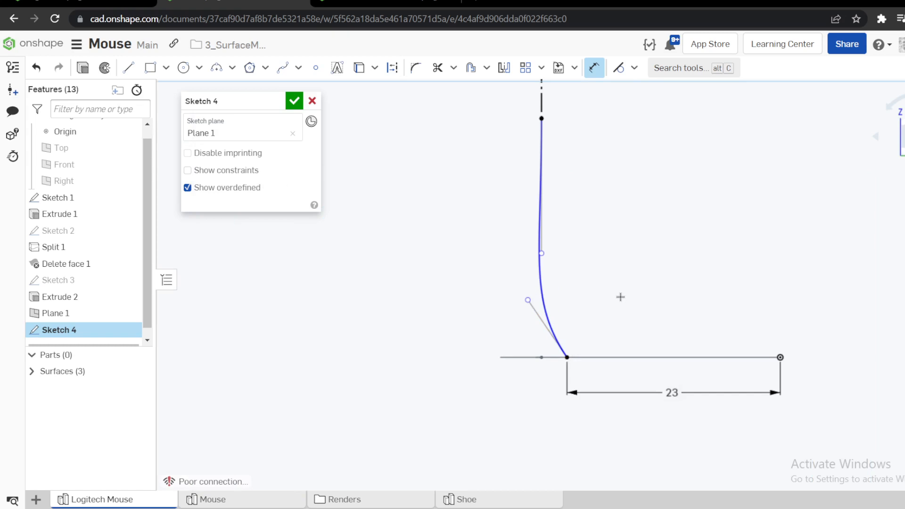
pyautogui.press('Escape')
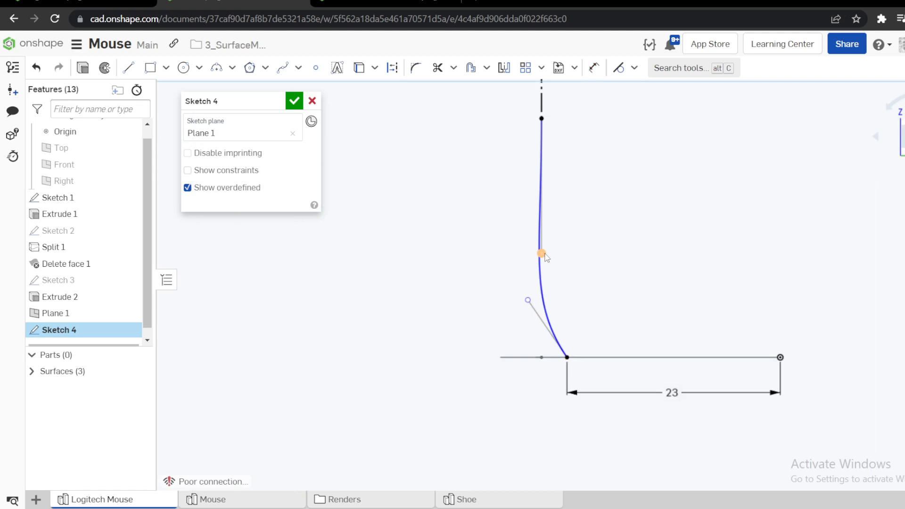
# Readjust the spline's lower handle and draw a horizontal construction line about 33.1 mm long from the origin past the spline's lower endpoint
pyautogui.moveTo(527, 300); pyautogui.dragTo(547, 320)
pyautogui.press('d')
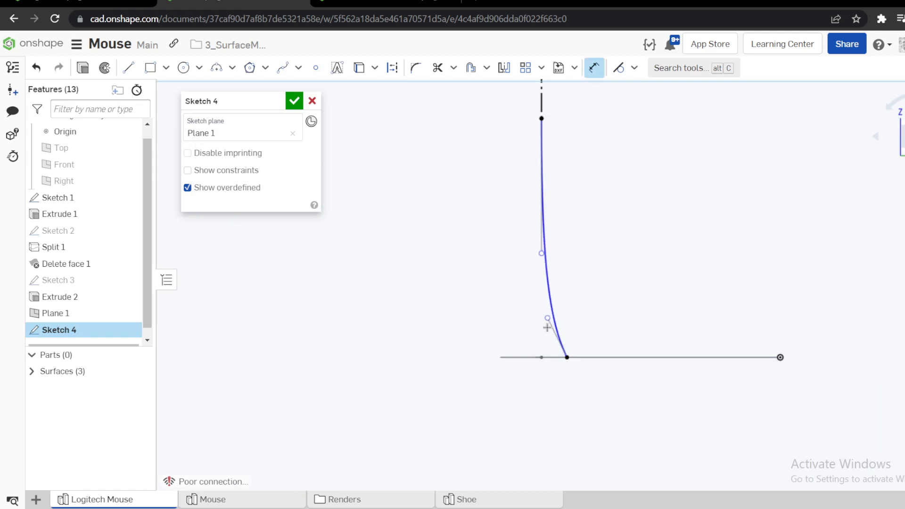
pyautogui.press('l')
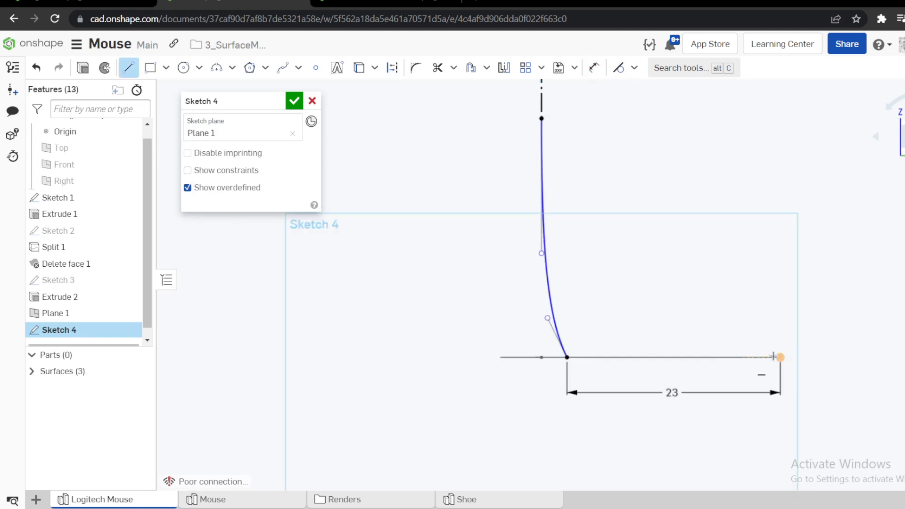
pyautogui.click(780, 356)
pyautogui.click(473, 357)
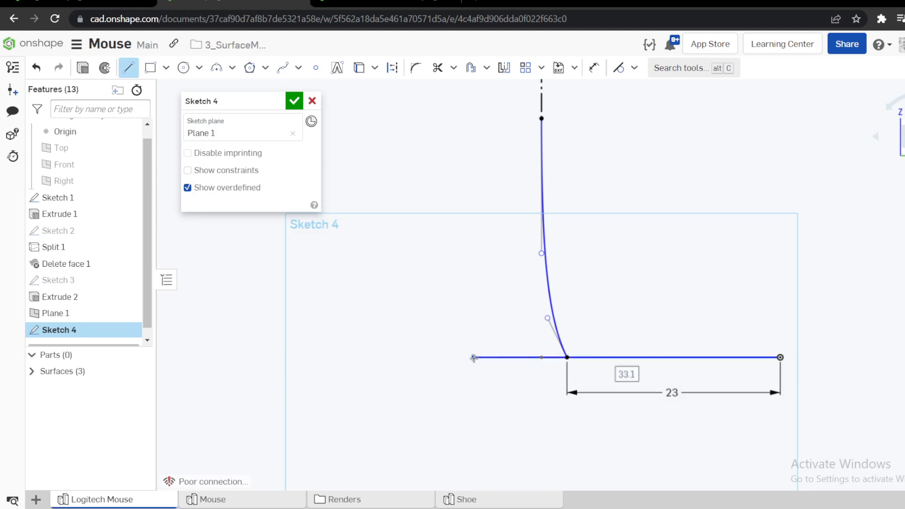
pyautogui.press('Escape')
pyautogui.press('q')
pyautogui.scroll(3, 603, 313)
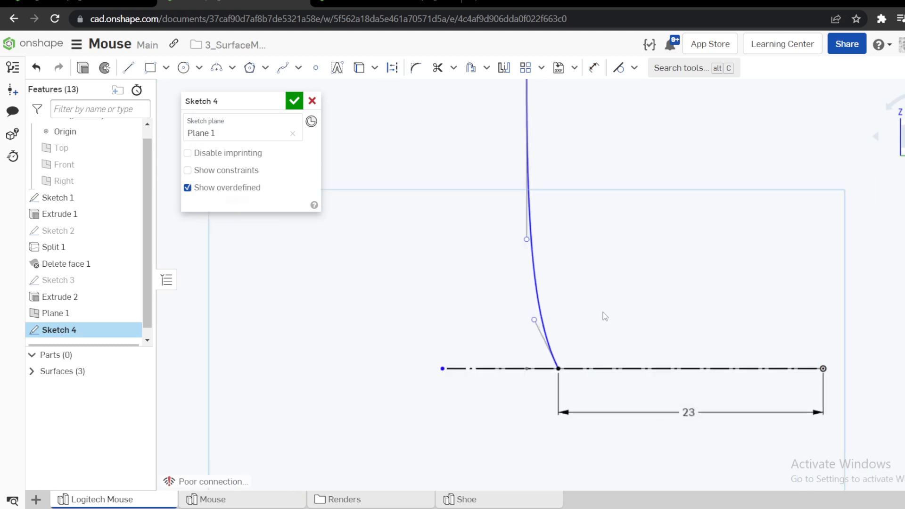
# Dimension the angle between the spline's lower handle and the horizontal construction line, and set it to 62°
pyautogui.press('d')
pyautogui.click(452, 382)
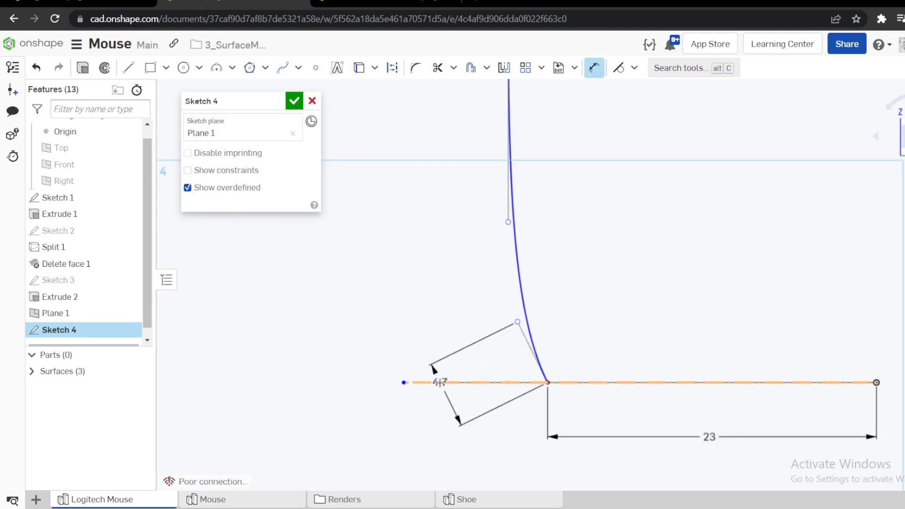
pyautogui.click(463, 361)
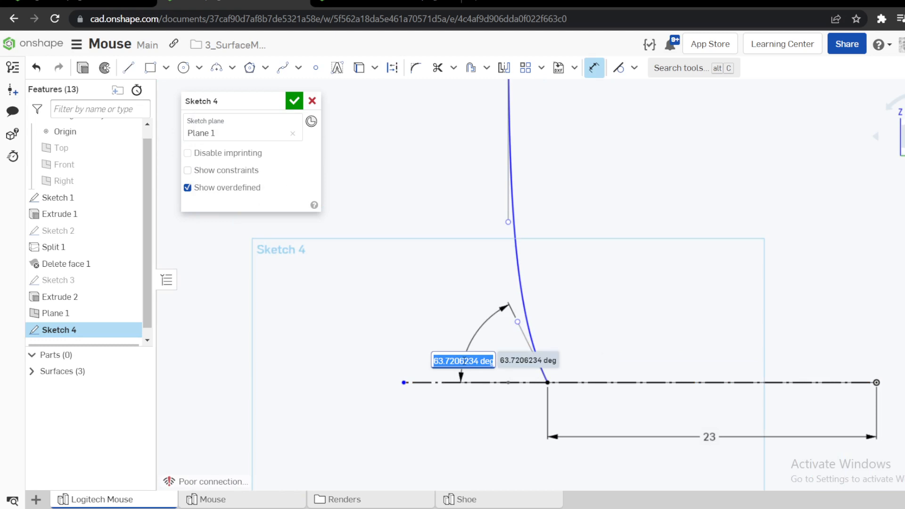
pyautogui.write('52')
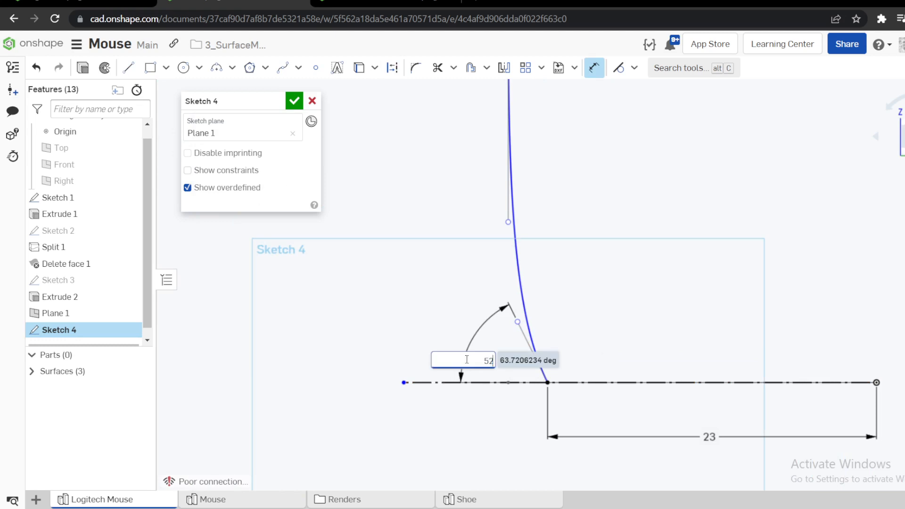
pyautogui.press('Return')
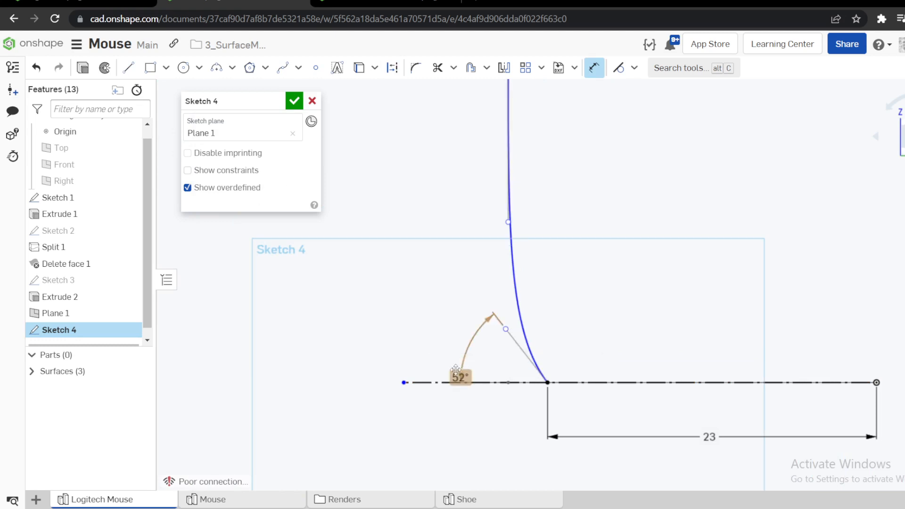
pyautogui.doubleClick(456, 369)
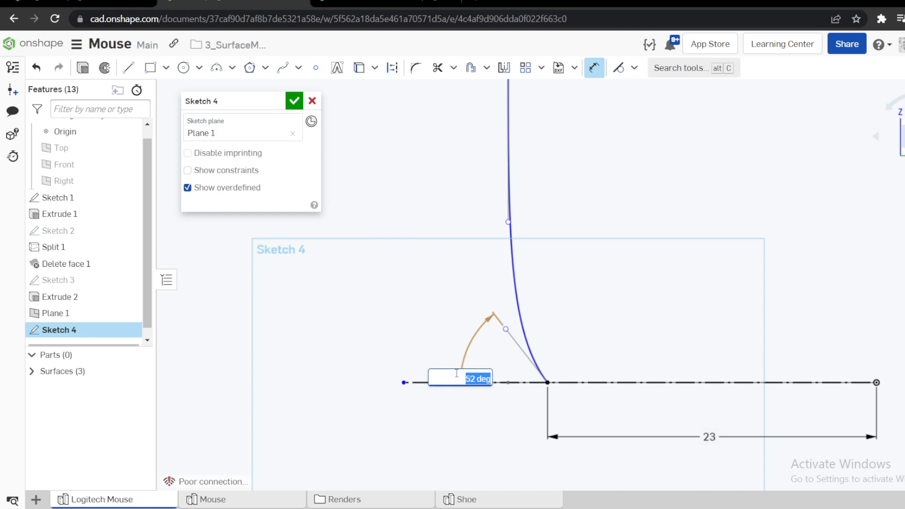
pyautogui.write('62')
pyautogui.press('Return')
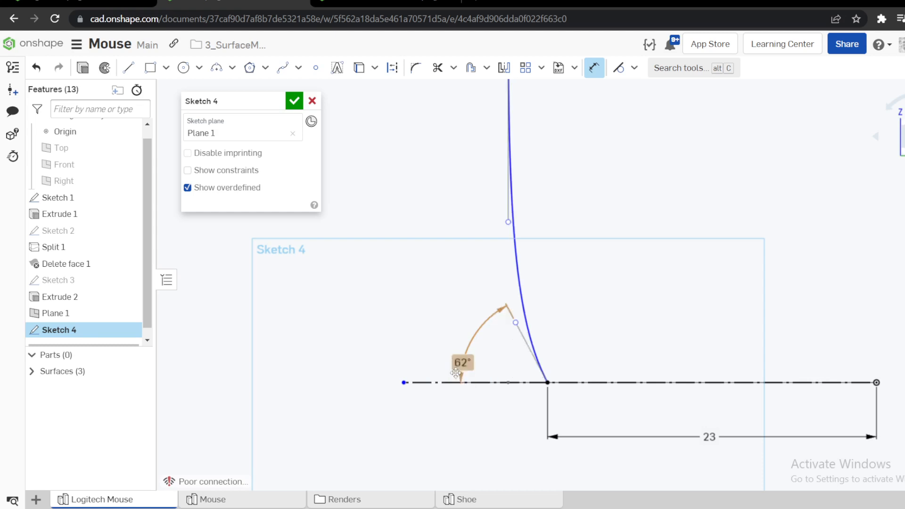
# Dimension the length of the spline's lower handle as 4.5 mm
pyautogui.click(523, 347)
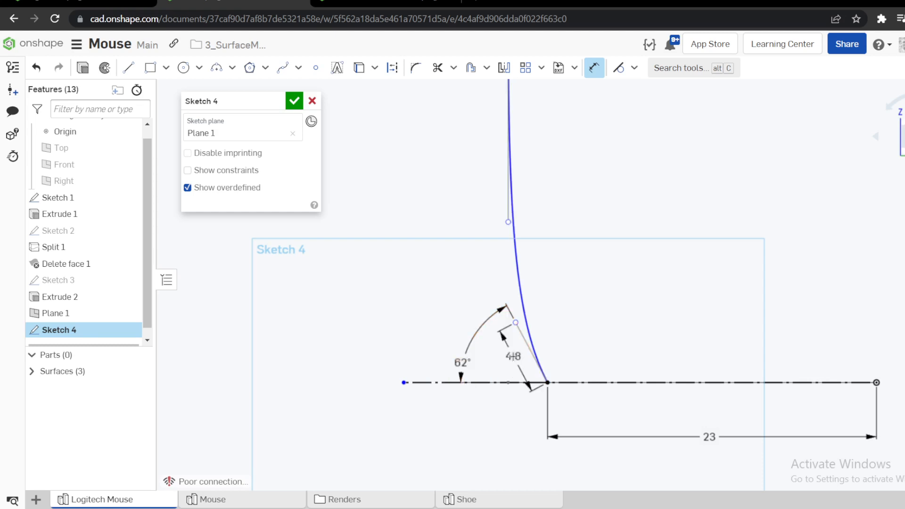
pyautogui.click(513, 357)
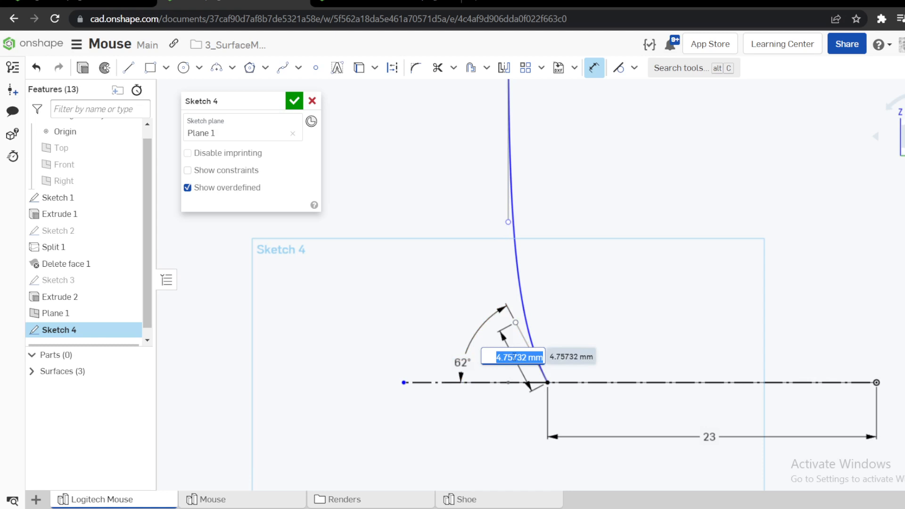
pyautogui.write('4.5')
pyautogui.press('Return')
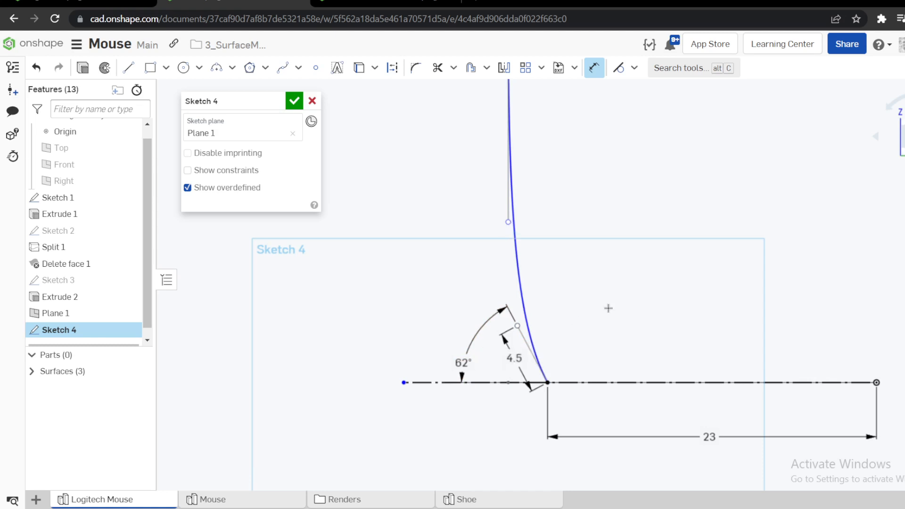
# Dimension the length of the spline's upper handle as 14 mm
pyautogui.scroll(-3, 608, 306)
pyautogui.click(559, 227)
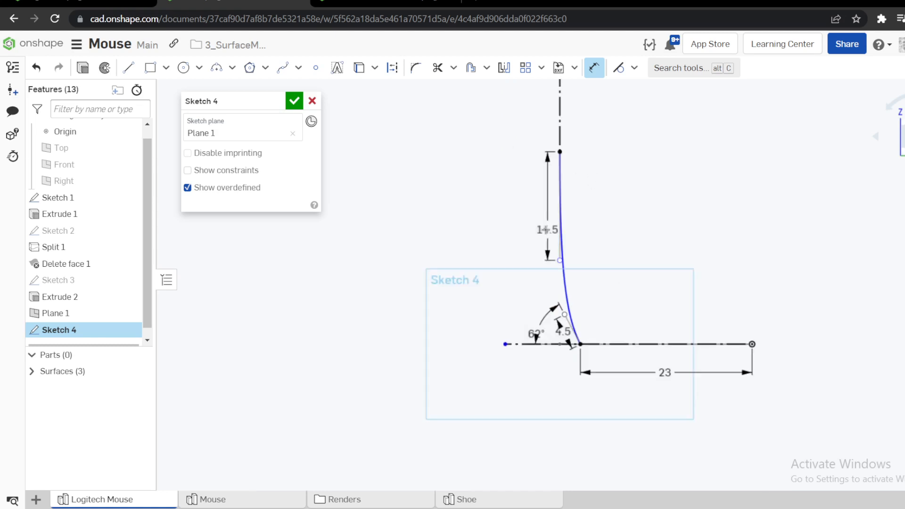
pyautogui.click(540, 223)
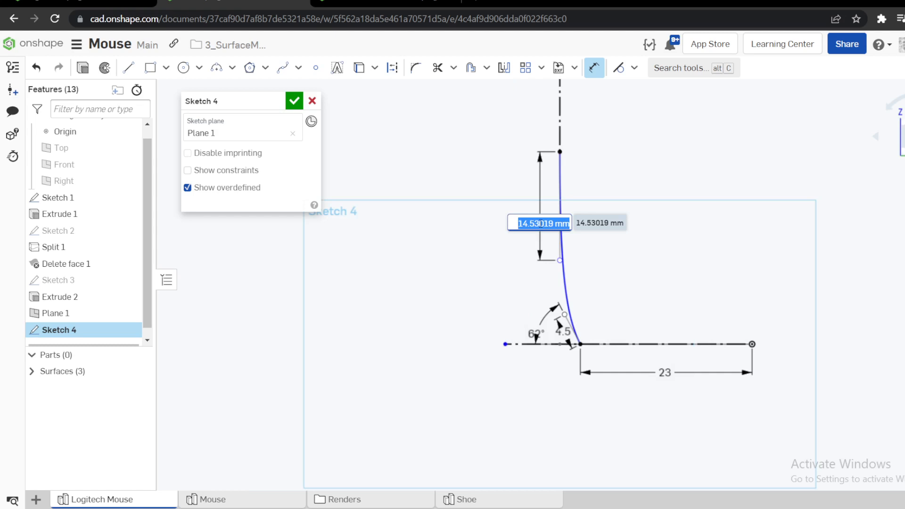
pyautogui.write('14')
pyautogui.press('Return')
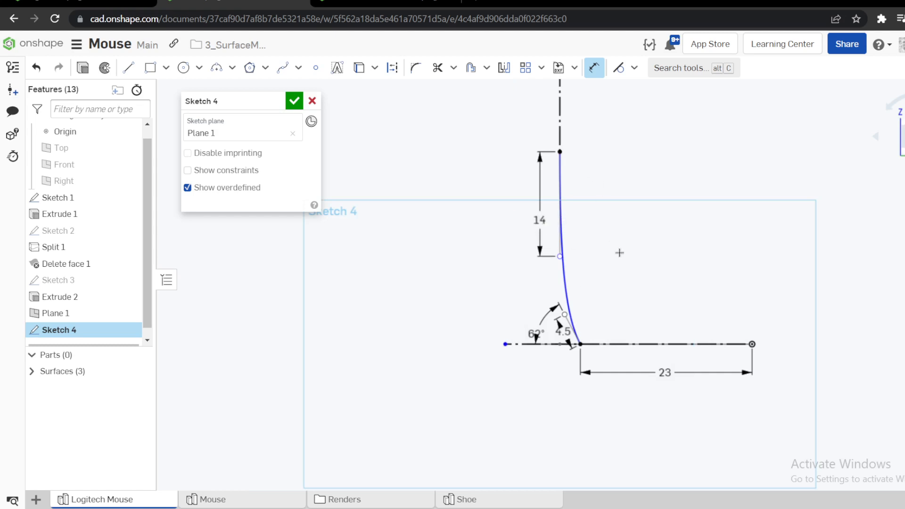
pyautogui.press('Escape')
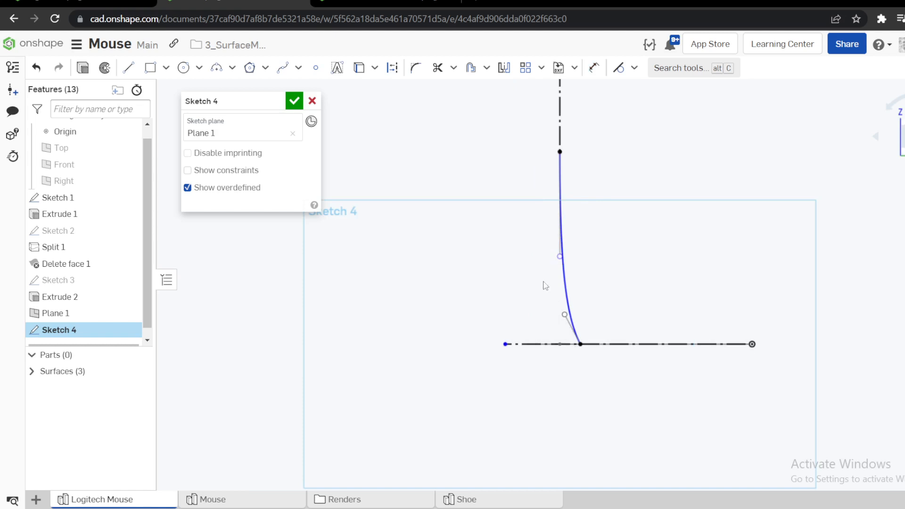
# Examine the dimensioned spline's shape and its constraints where it meets the vertical construction line
pyautogui.moveTo(561, 307); pyautogui.dragTo(599, 301)
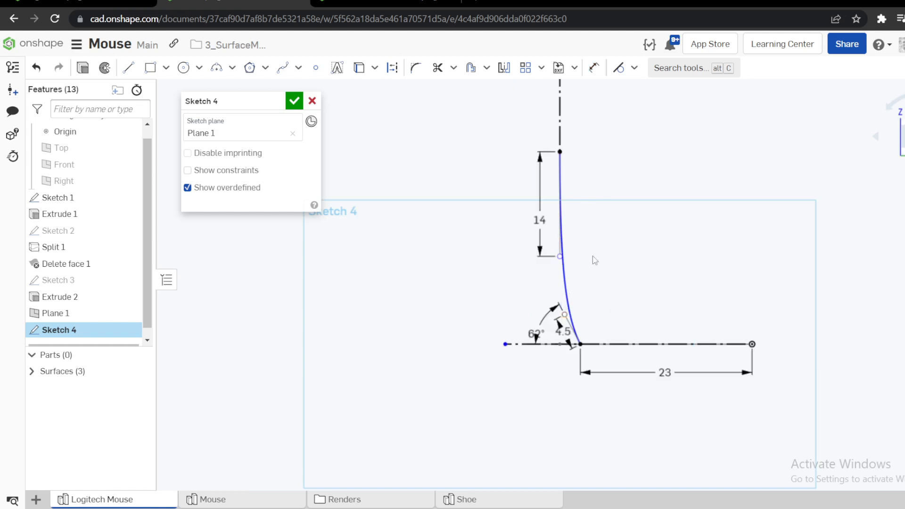
pyautogui.moveTo(562, 255); pyautogui.dragTo(561, 170)
pyautogui.moveTo(565, 273); pyautogui.dragTo(559, 305)
pyautogui.scroll(4, 595, 322)
pyautogui.scroll(-3, 572, 285)
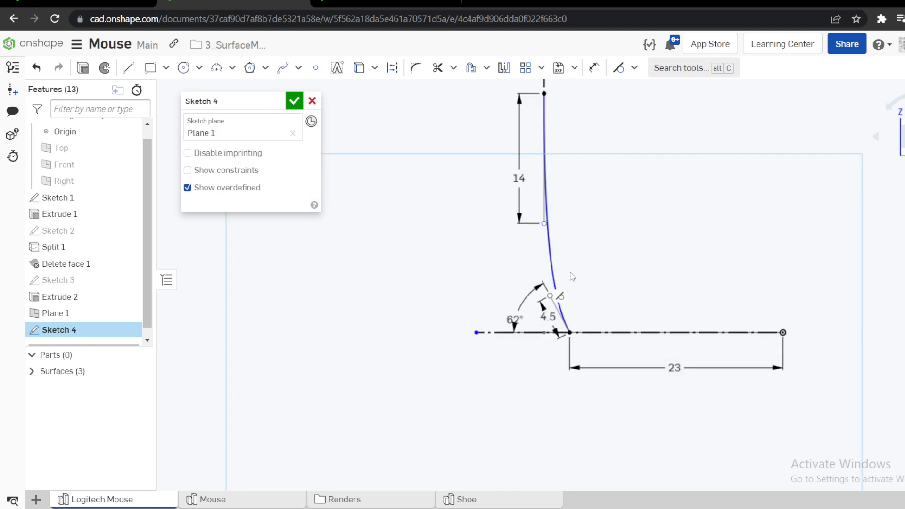
pyautogui.scroll(-3, 559, 165)
pyautogui.scroll(5, 550, 197)
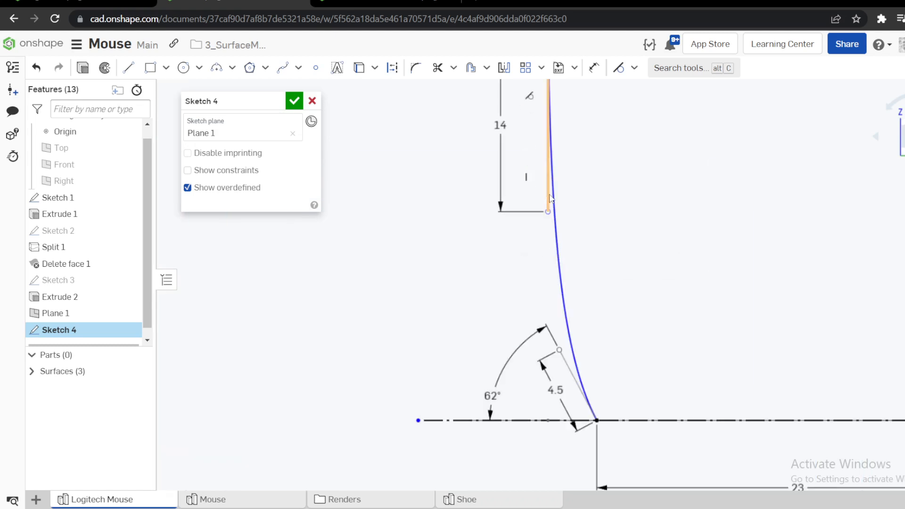
pyautogui.scroll(-4, 611, 198)
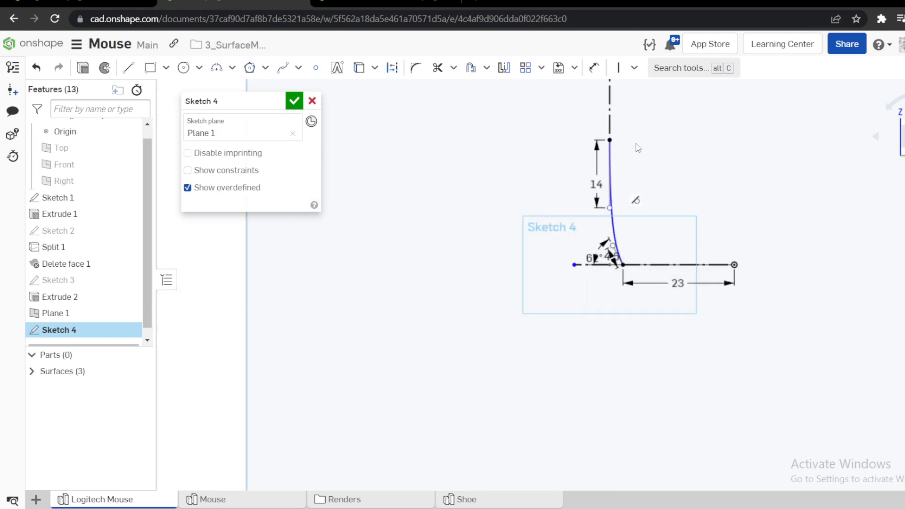
pyautogui.scroll(3, 575, 177)
pyautogui.click(575, 170)
pyautogui.click(576, 126)
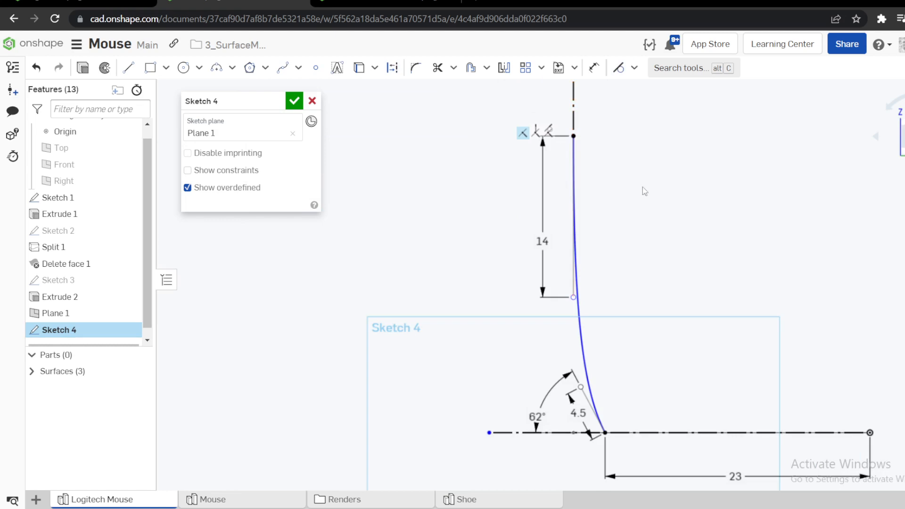
# Add a driven length dimension to the side-wall spline and place it beside the curve
pyautogui.scroll(-3, 669, 245)
pyautogui.press('t')
pyautogui.scroll(4, 626, 276)
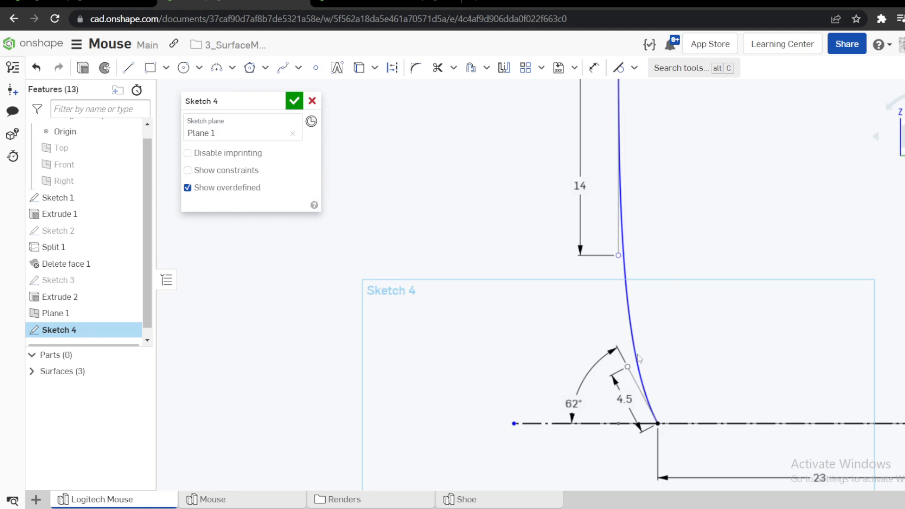
pyautogui.press('o')
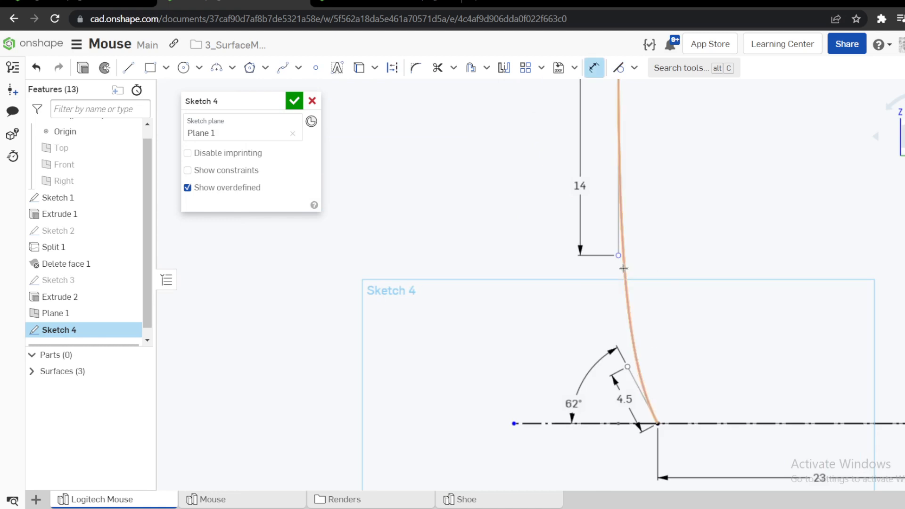
pyautogui.click(623, 268)
pyautogui.click(673, 261)
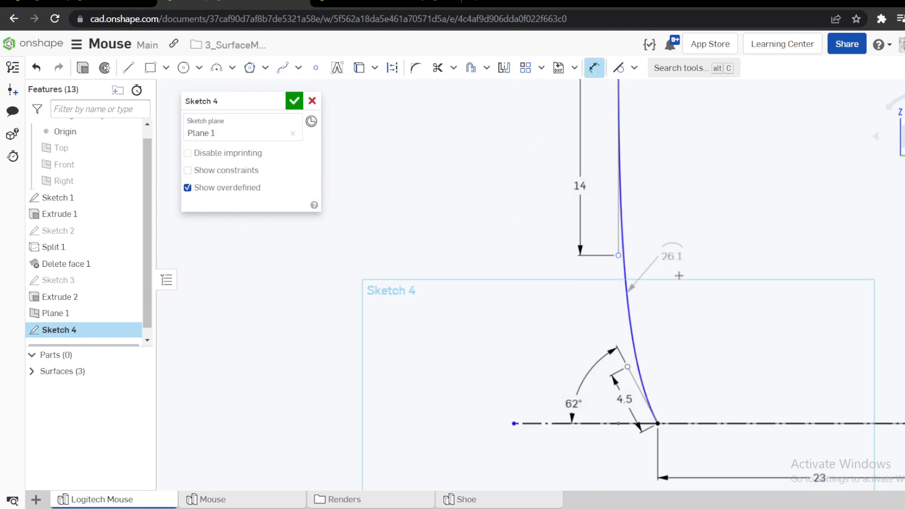
pyautogui.scroll(-3, 678, 275)
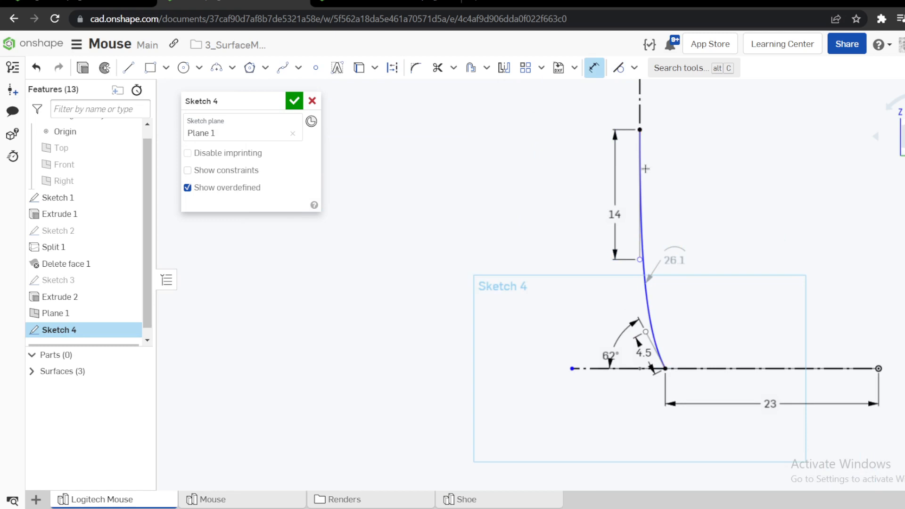
pyautogui.scroll(4, 656, 356)
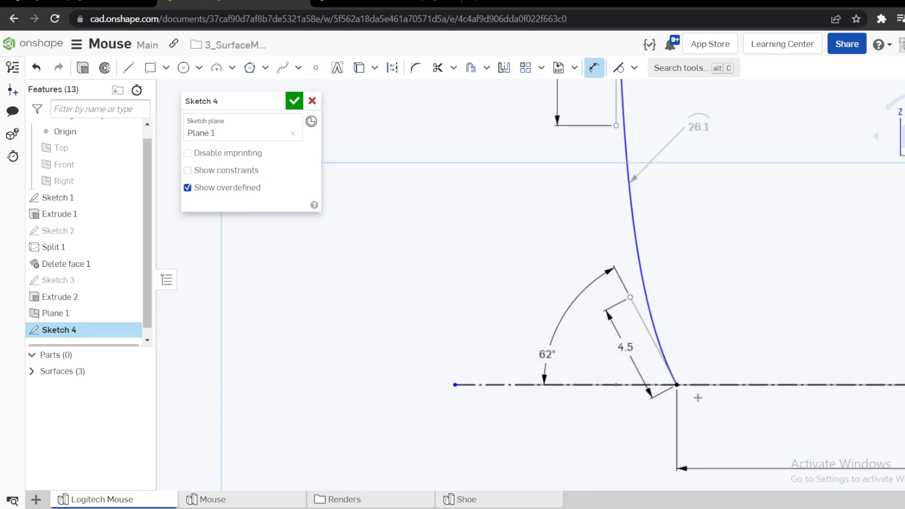
pyautogui.scroll(-3, 672, 316)
# Dimension the horizontal construction line's full length from its free end to the origin
pyautogui.moveTo(653, 282); pyautogui.dragTo(667, 308, button='right')
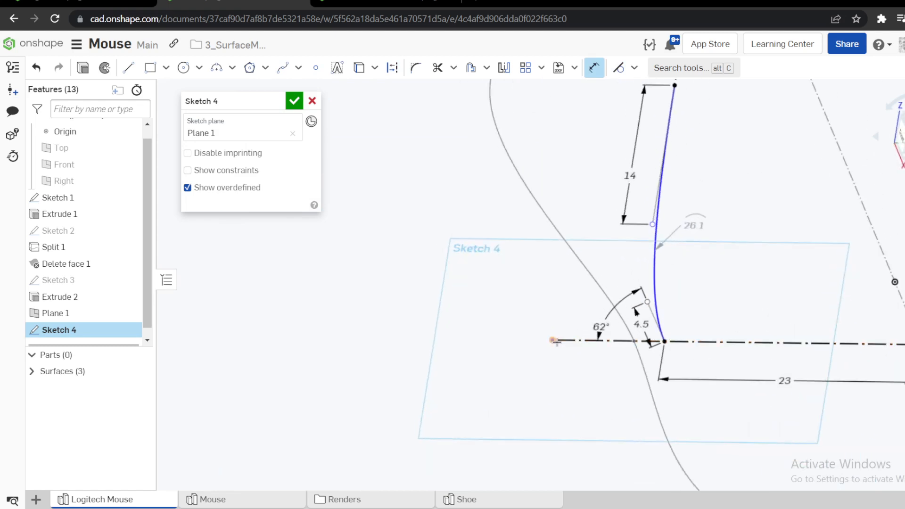
pyautogui.click(556, 341)
pyautogui.click(592, 370)
pyautogui.press('Return')
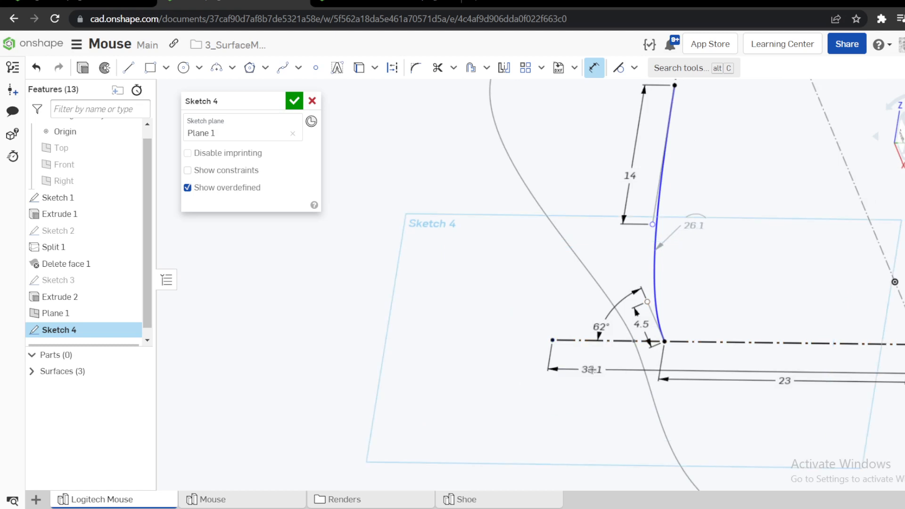
pyautogui.press('n')
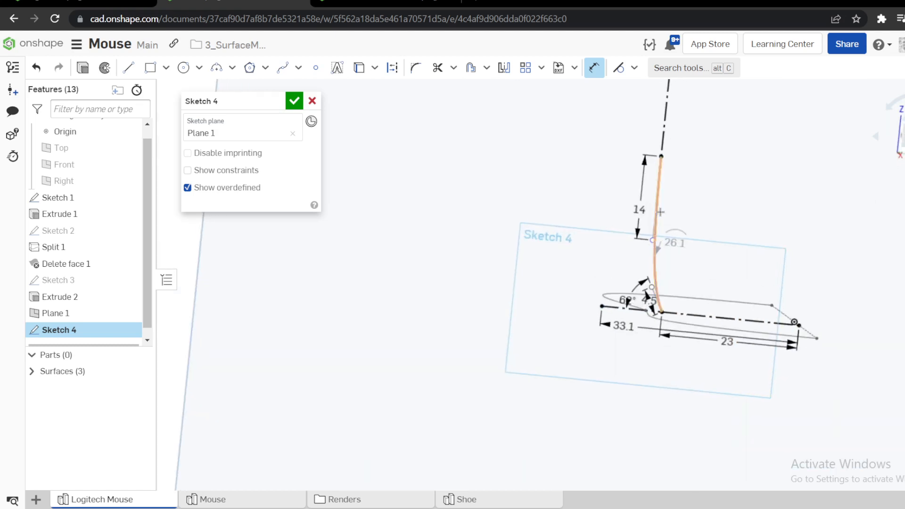
pyautogui.scroll(1, 729, 221)
pyautogui.press('Escape')
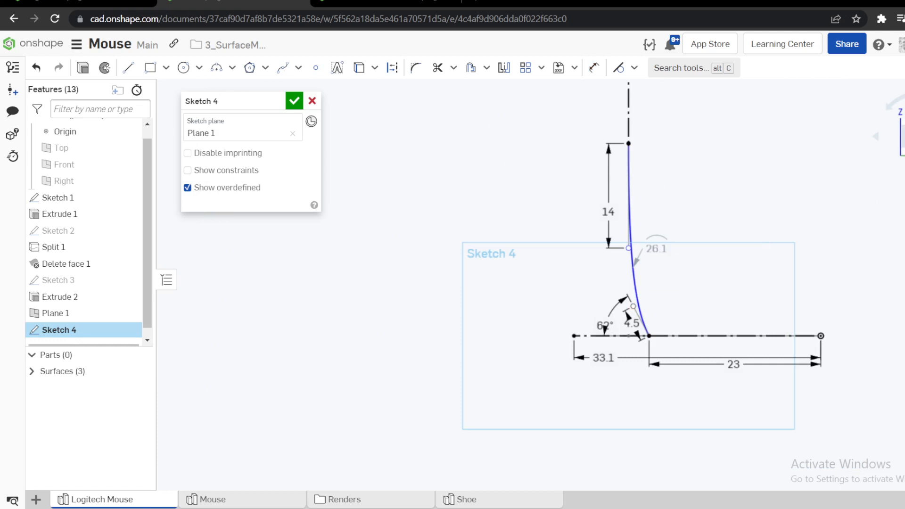
pyautogui.scroll(5, 627, 315)
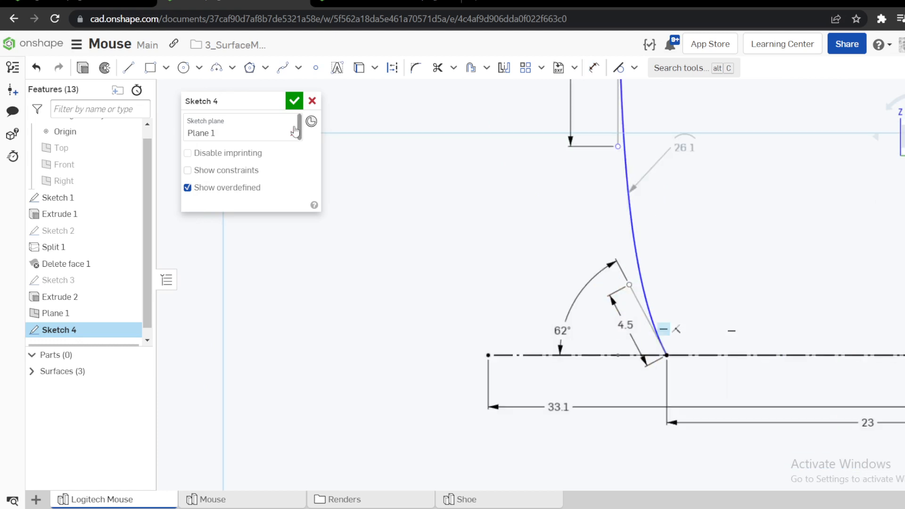
# Finish the sketch, show the hidden surfaces, and examine how the guide spline meets them from the standard views
pyautogui.click(294, 101)
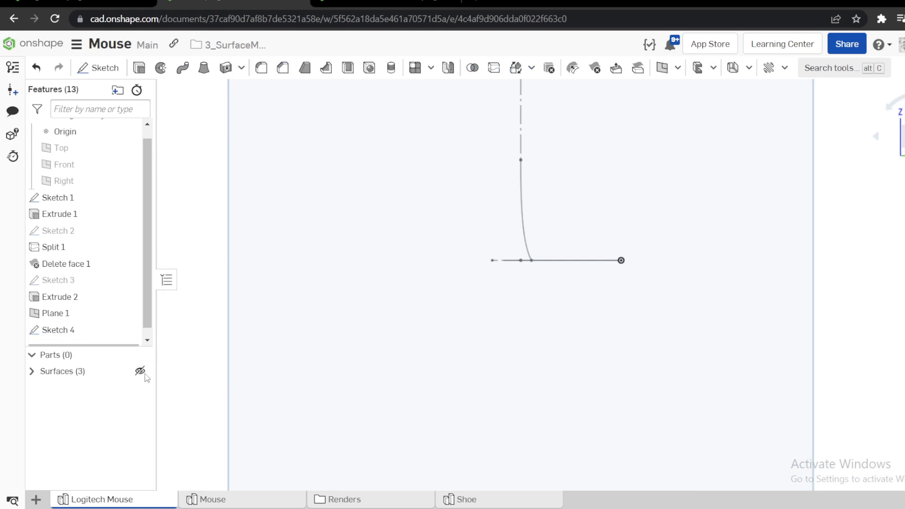
pyautogui.click(141, 372)
pyautogui.scroll(-4, 453, 316)
pyautogui.moveTo(497, 297); pyautogui.dragTo(527, 254, button='right')
pyautogui.scroll(5, 449, 270)
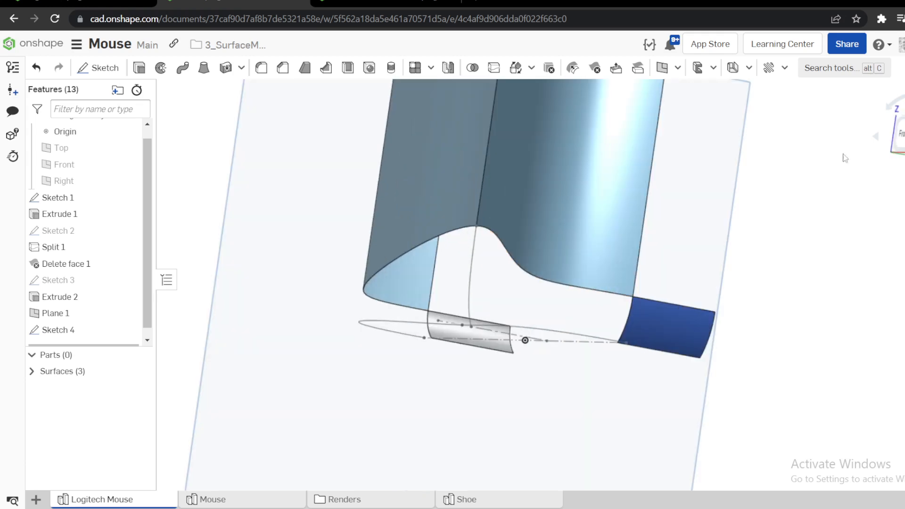
pyautogui.hotkey('shift', '1')
pyautogui.hotkey('shift', '2')
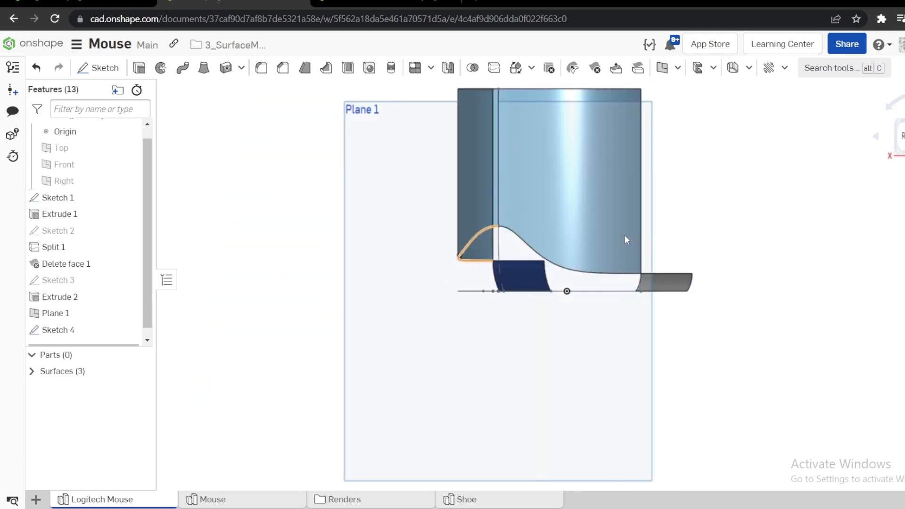
pyautogui.hotkey('shift', '3')
pyautogui.scroll(5, 549, 280)
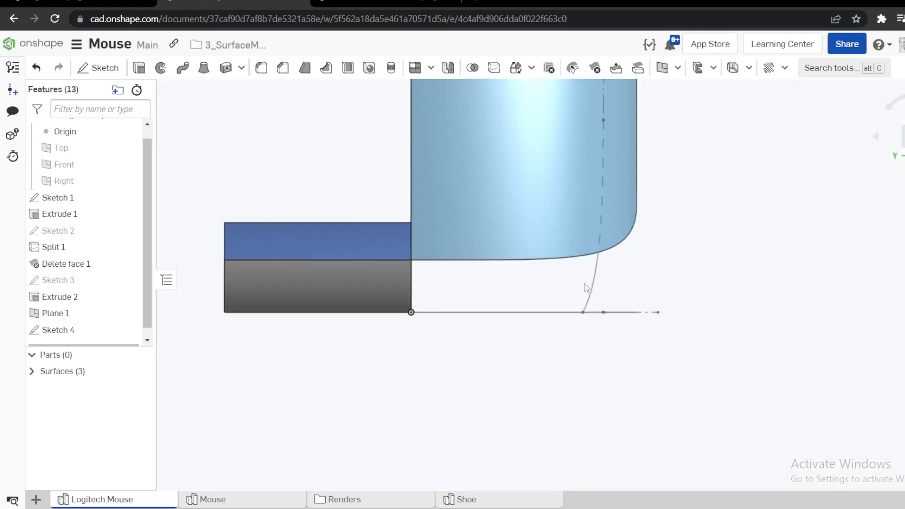
# Edit Sketch 4 and set the length of the spline's lower handle to 4 mm
pyautogui.rightClick(71, 335)
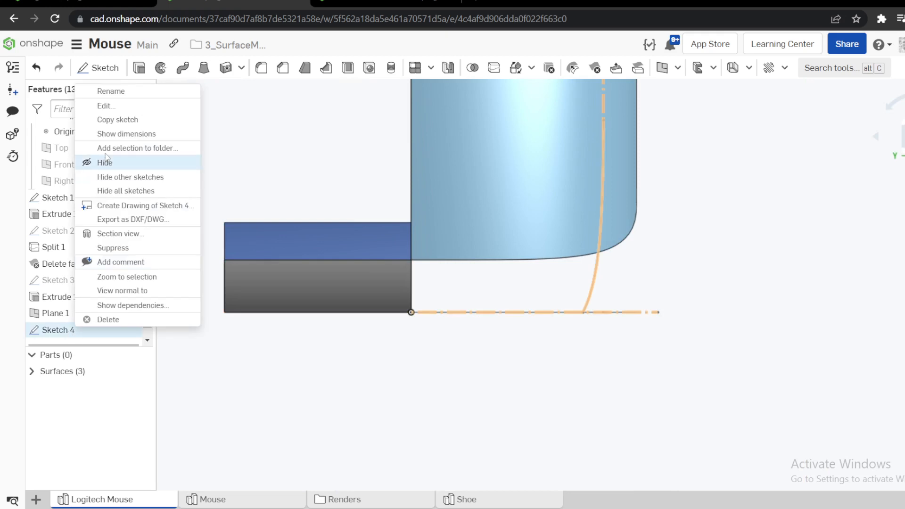
pyautogui.click(105, 106)
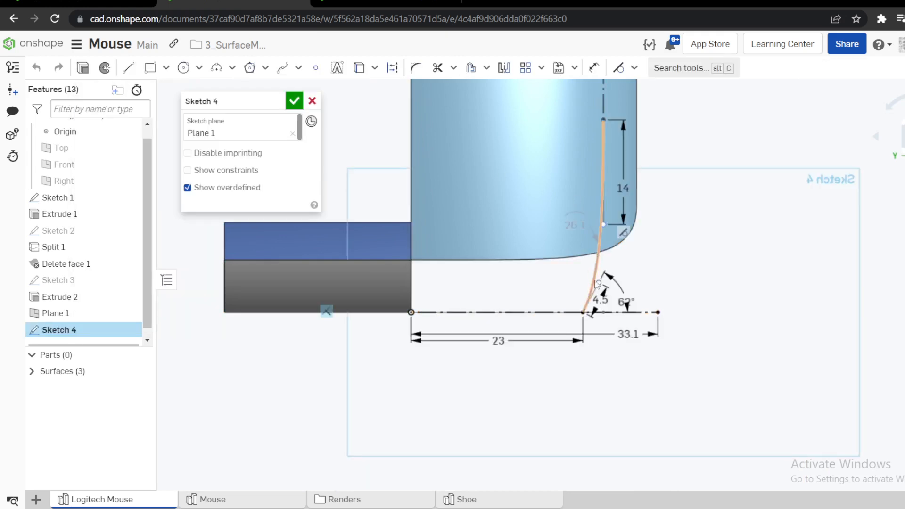
pyautogui.doubleClick(601, 297)
pyautogui.press('Return')
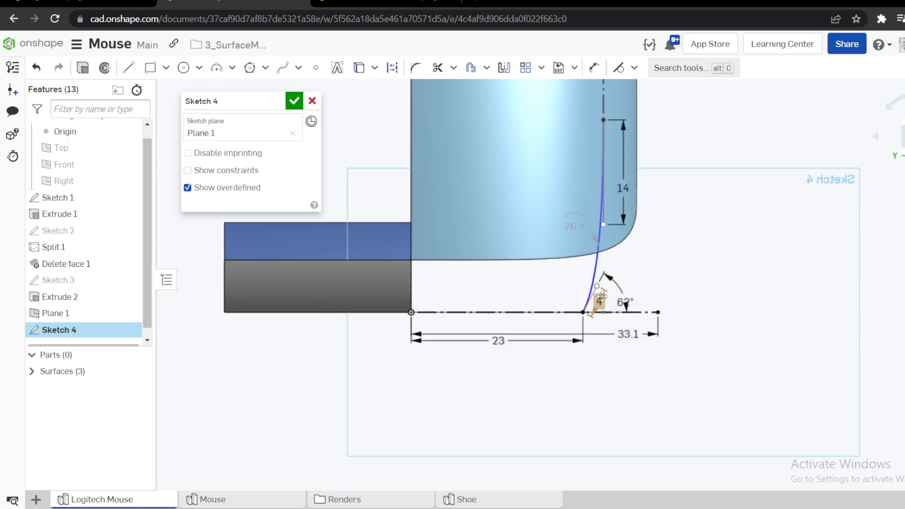
# Set the length of the spline's upper handle to 16 mm
pyautogui.doubleClick(624, 188)
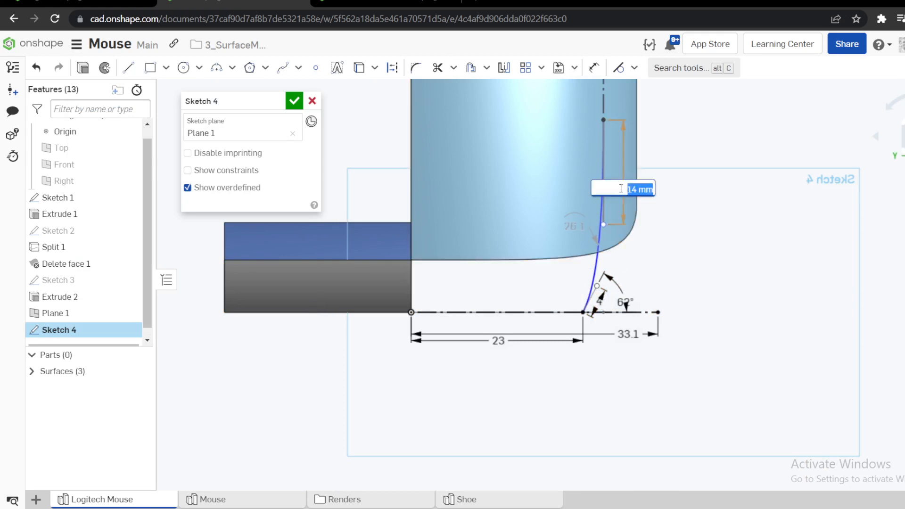
pyautogui.write('16')
pyautogui.press('Return')
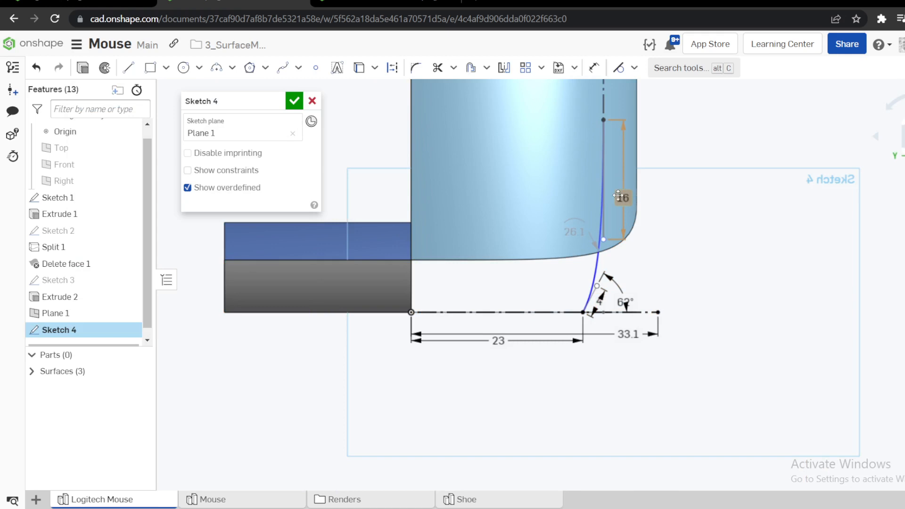
# Set the length of the spline's upper handle to 13 mm and finish the sketch
pyautogui.doubleClick(622, 198)
pyautogui.write('13')
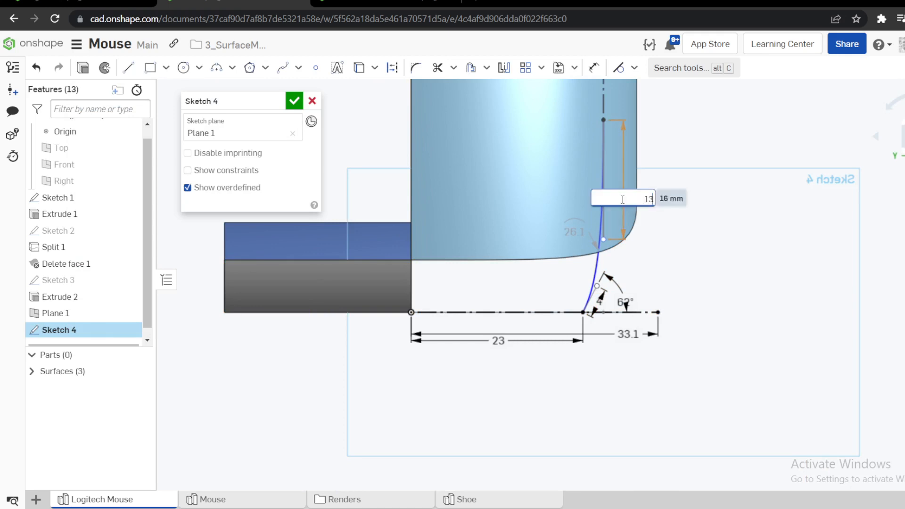
pyautogui.press('Return')
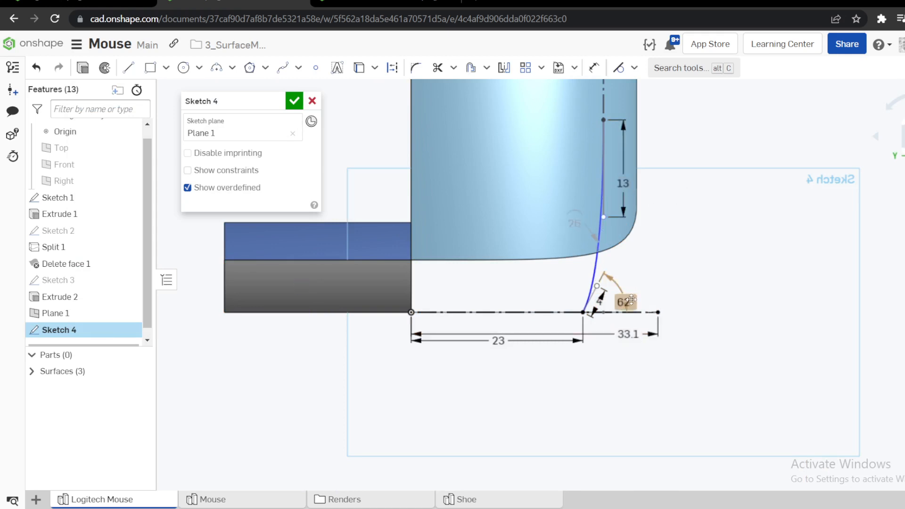
pyautogui.click(294, 101)
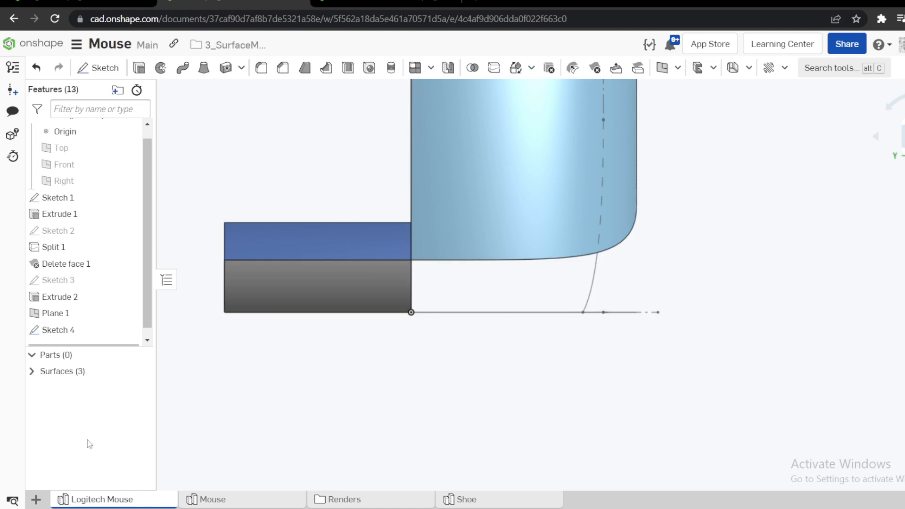
# Examine the finished Mouse model's side wall, the rounded band around its base, and the features that built it
pyautogui.click(208, 501)
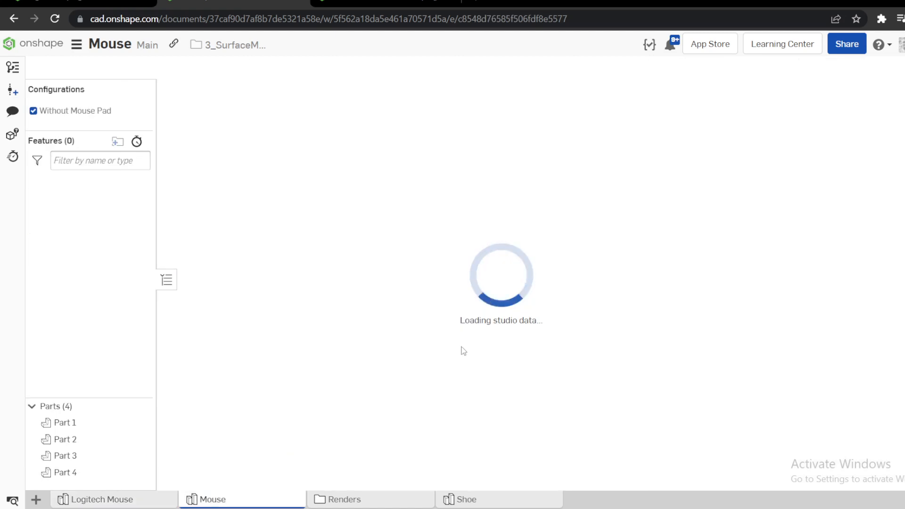
pyautogui.moveTo(533, 356); pyautogui.dragTo(504, 348, button='right')
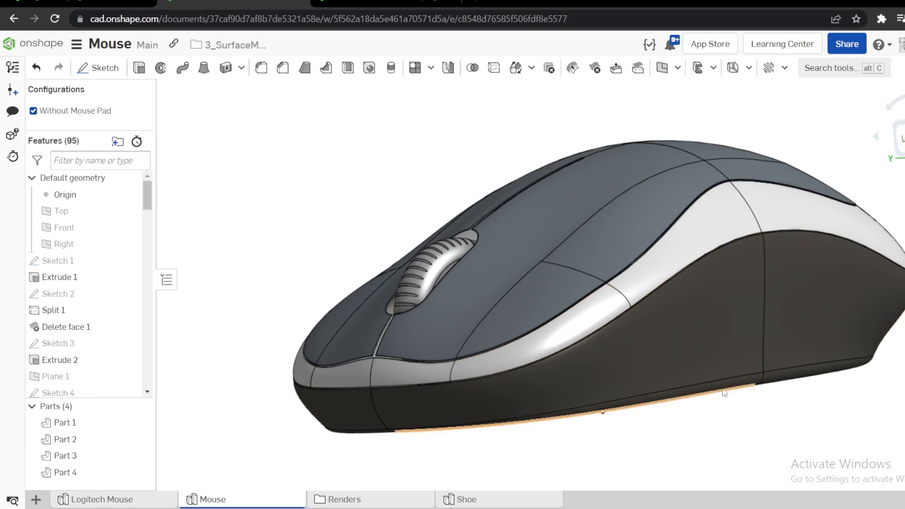
pyautogui.moveTo(708, 405)
pyautogui.mouseDown(button='right')
pyautogui.moveTo(705, 366)
pyautogui.moveTo(702, 377)
pyautogui.mouseUp(button='right')
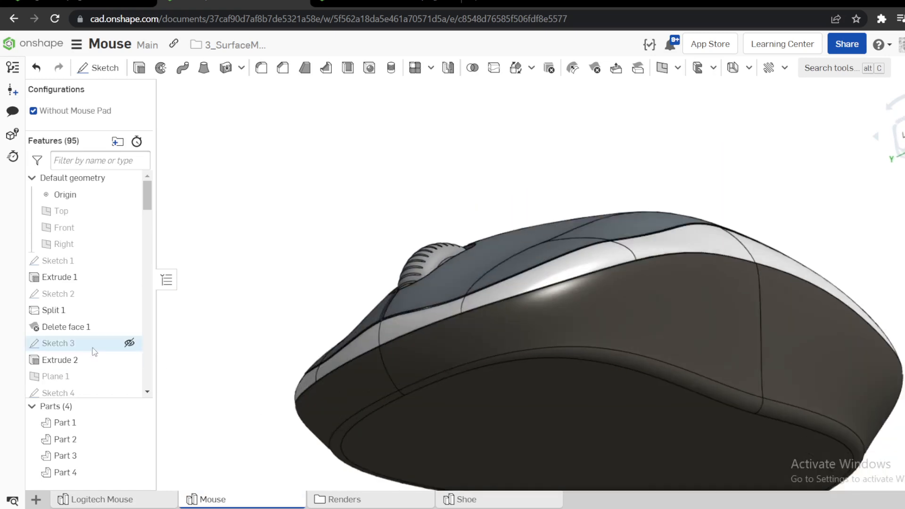
pyautogui.scroll(-8, 92, 347)
pyautogui.scroll(5, 516, 360)
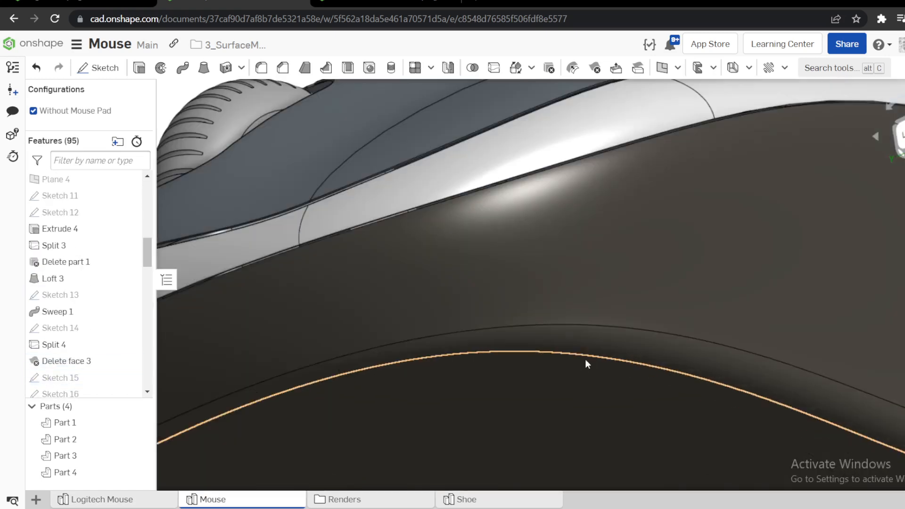
pyautogui.click(592, 338)
pyautogui.scroll(-3, 99, 372)
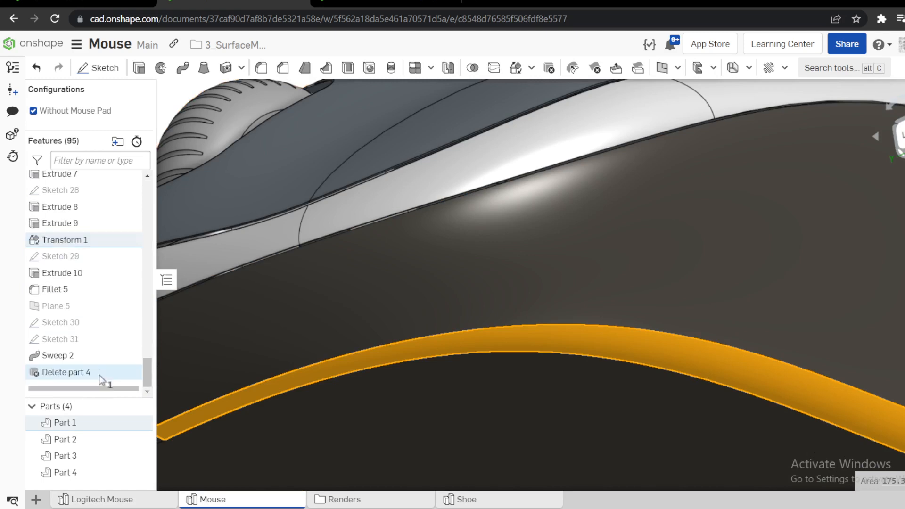
pyautogui.scroll(-5, 300, 263)
pyautogui.click(266, 130)
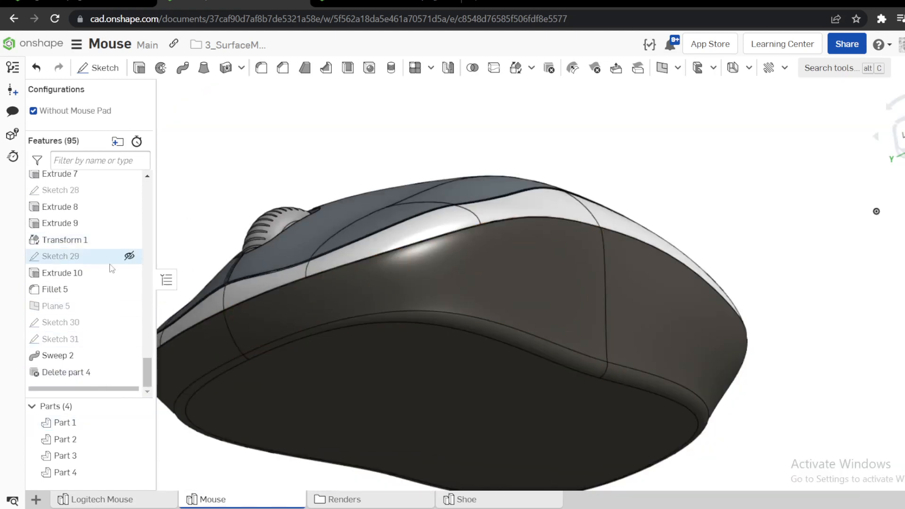
pyautogui.moveTo(595, 276); pyautogui.dragTo(575, 271, button='right')
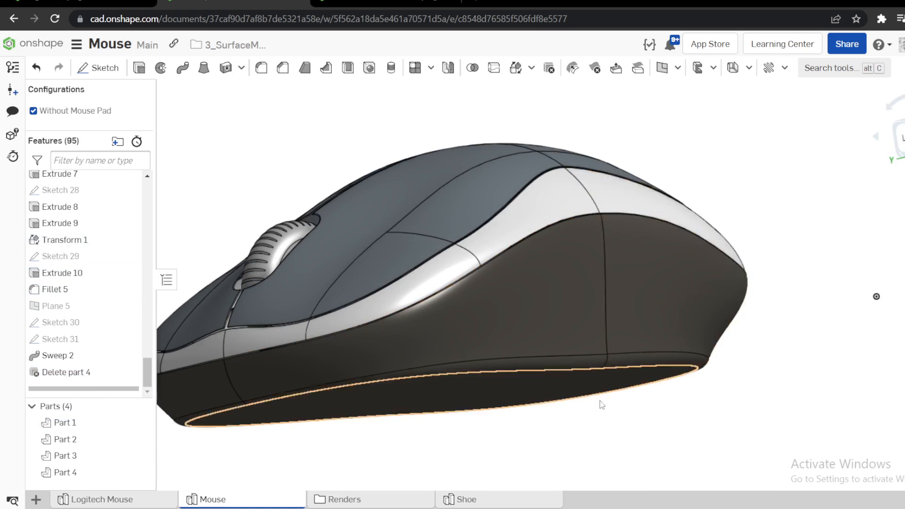
pyautogui.moveTo(612, 396); pyautogui.dragTo(605, 428, button='right')
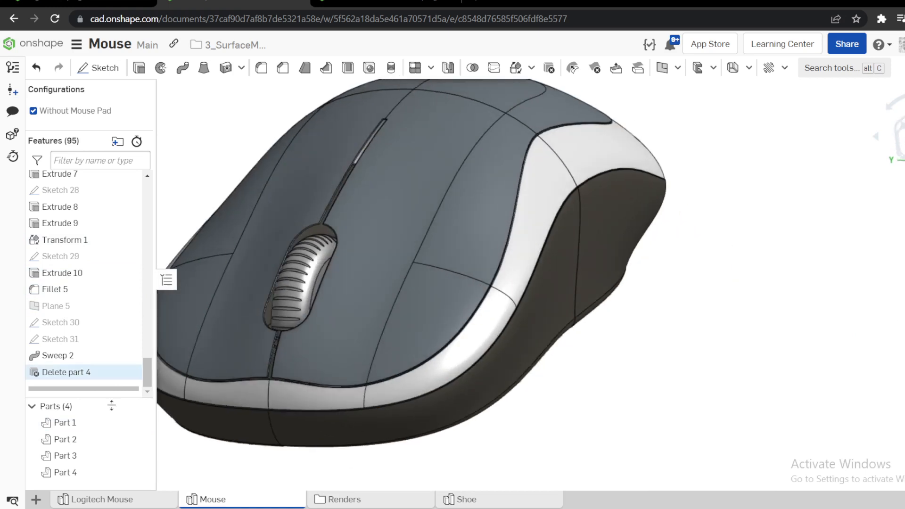
# Return to the Logitech Mouse studio and inspect the base outline from above, with the surfaces hidden and shown again
pyautogui.click(108, 501)
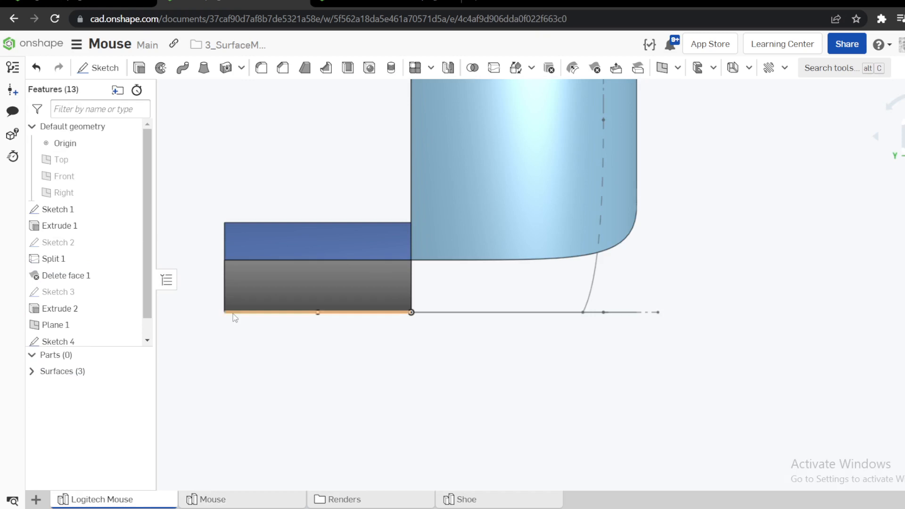
pyautogui.hotkey('shift', '5')
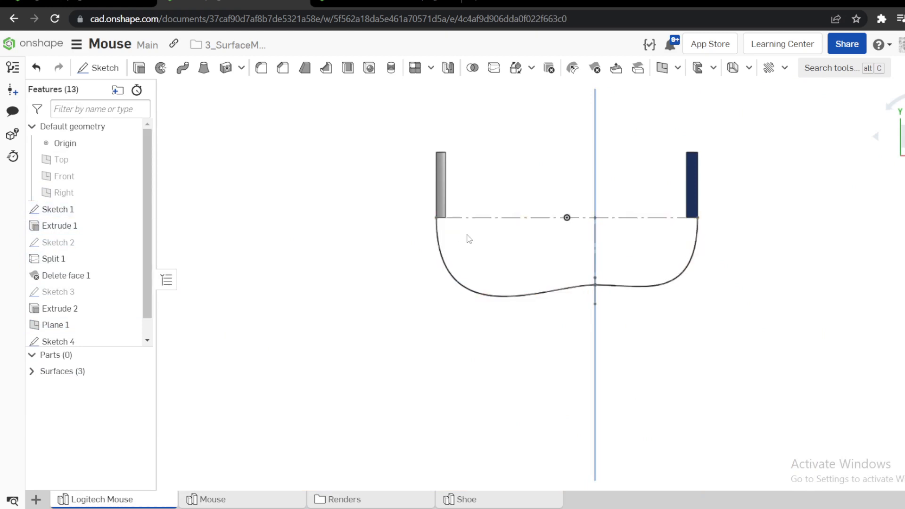
pyautogui.scroll(3, 469, 239)
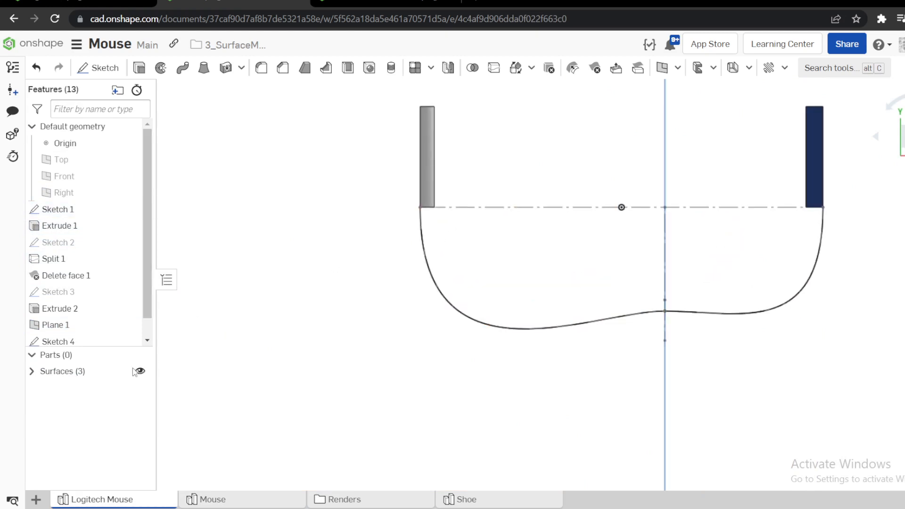
pyautogui.click(140, 371)
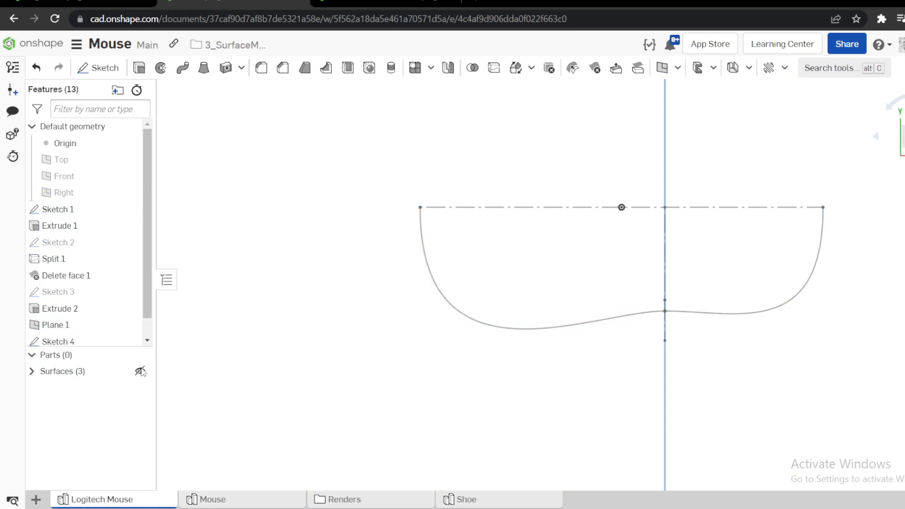
pyautogui.click(140, 371)
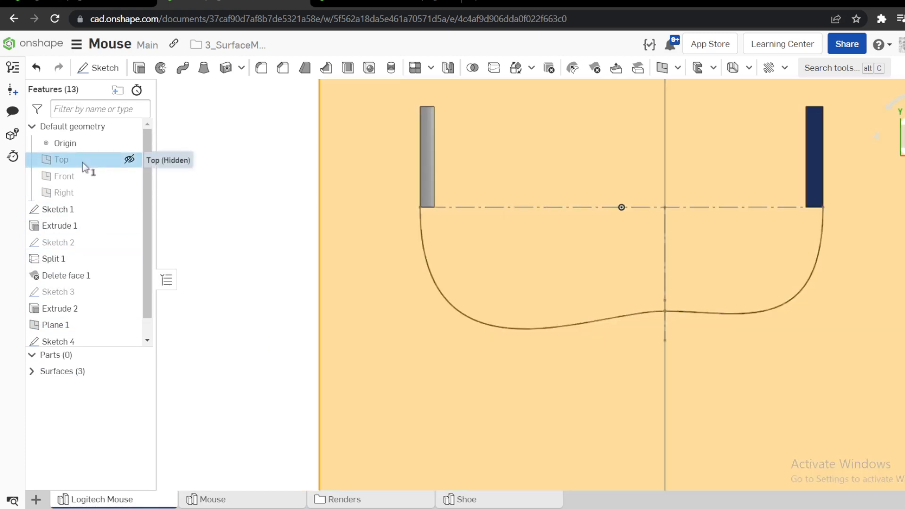
# Start a sketch on the Top plane, with Sketch 1 hidden, and project the inner lower corner points of both wall surfaces
pyautogui.rightClick(85, 161)
pyautogui.click(137, 191)
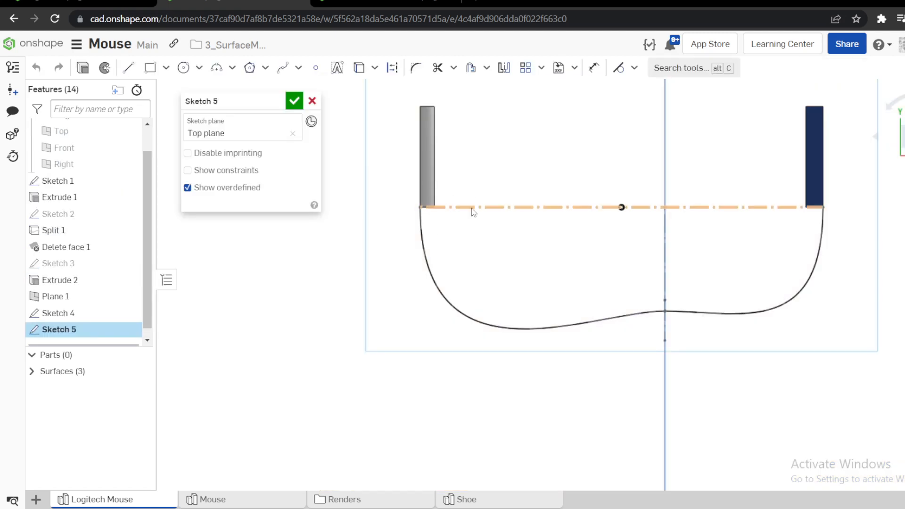
pyautogui.press('d')
pyautogui.press('y')
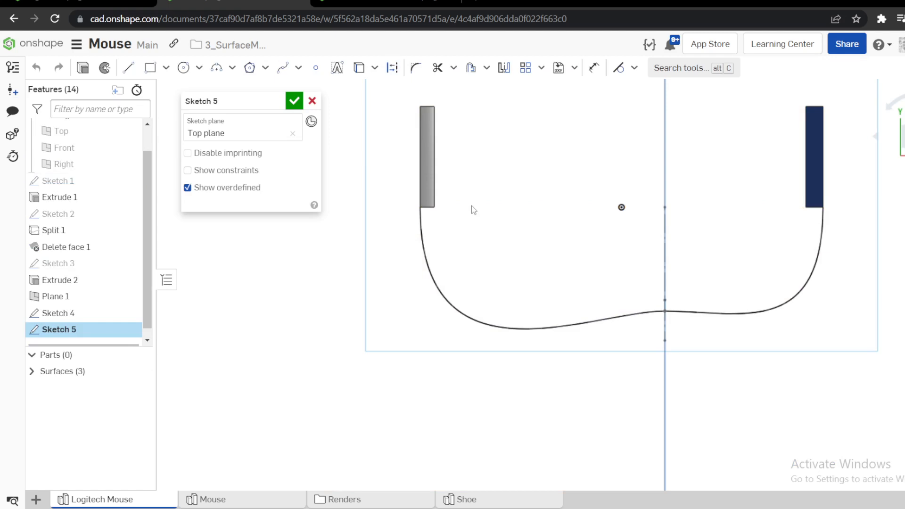
pyautogui.click(438, 207)
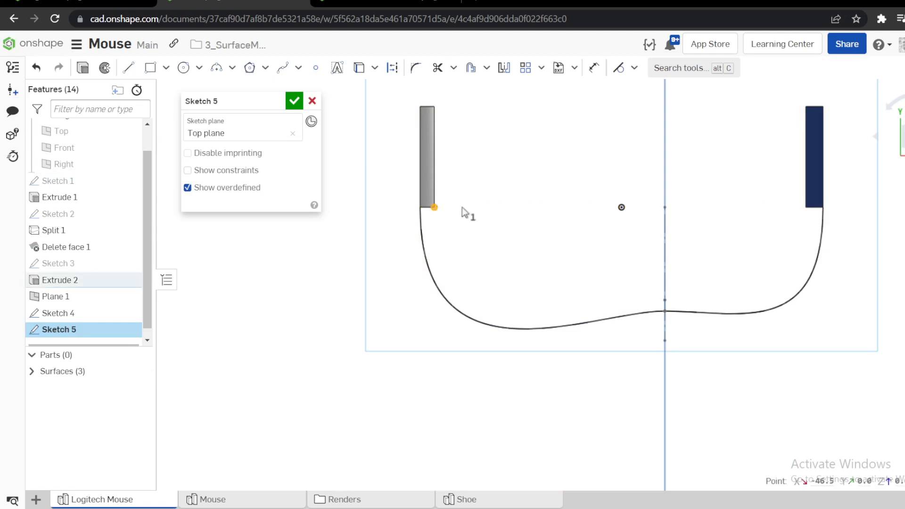
pyautogui.press('Escape')
# Draw a two-point spline from the left wall's inner corner to a point just right of the vertical guide plane
pyautogui.rightClick(529, 207)
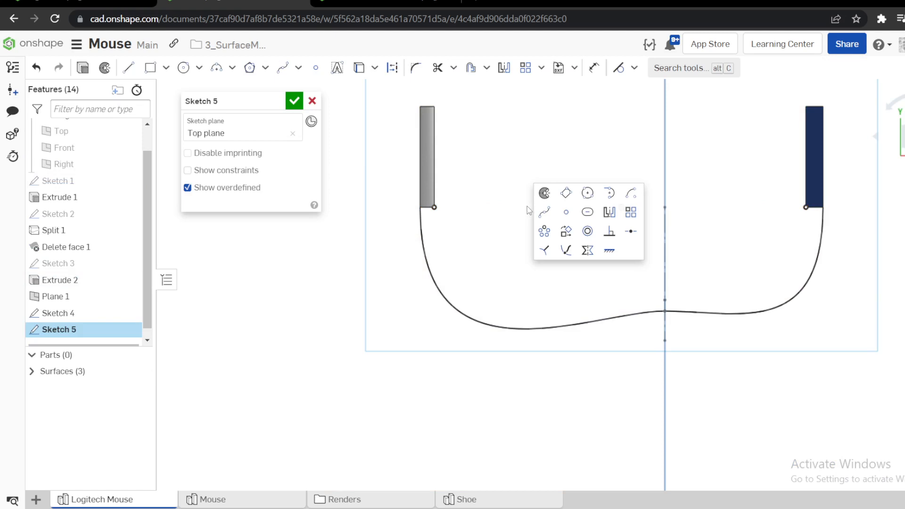
pyautogui.click(540, 213)
pyautogui.click(434, 207)
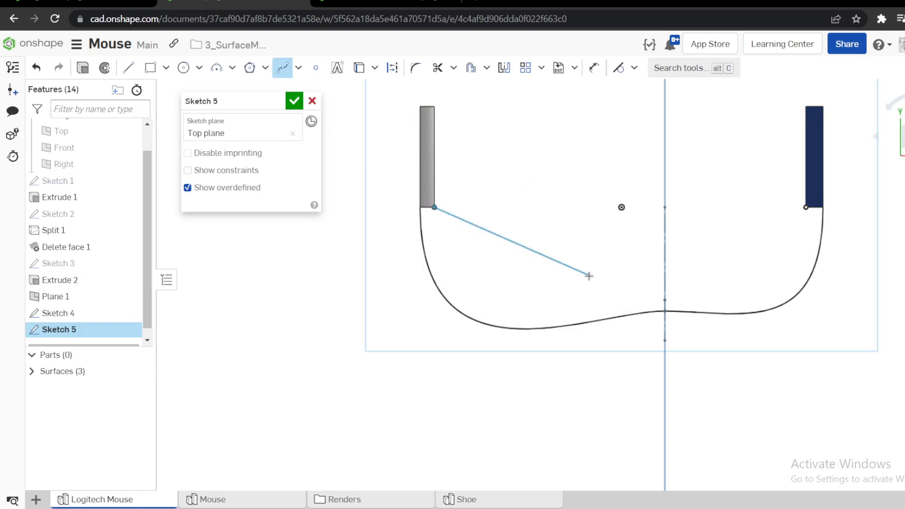
pyautogui.click(684, 267)
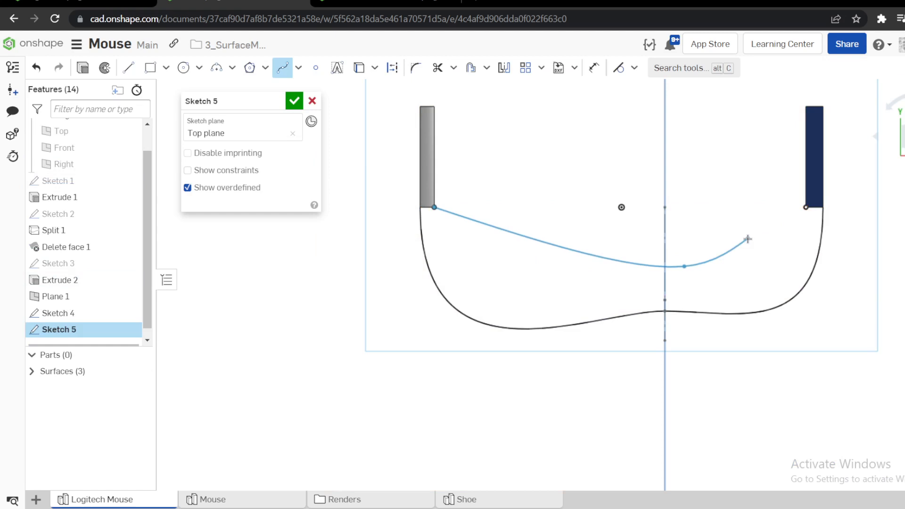
pyautogui.press('Escape')
pyautogui.rightClick(751, 237)
pyautogui.click(759, 255)
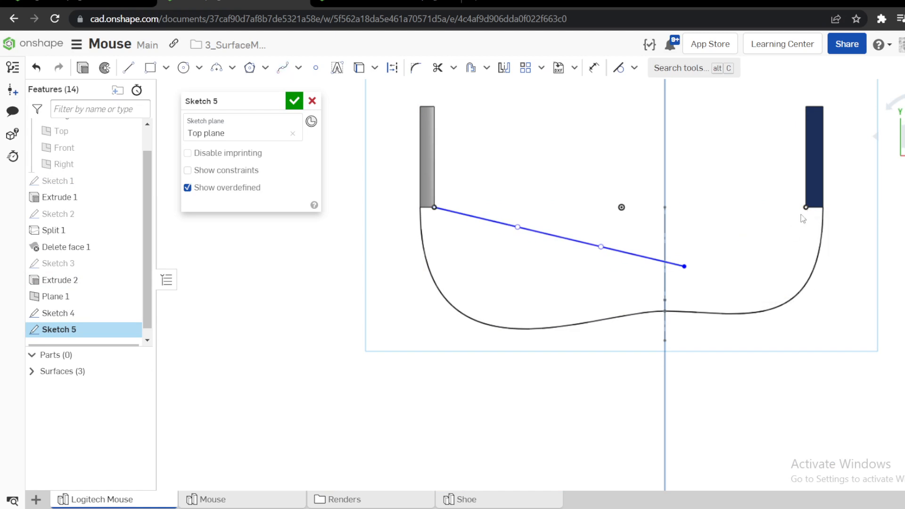
# Draw a second two-point spline from the right wall's inner corner to the free end of the first spline
pyautogui.rightClick(753, 239)
pyautogui.click(766, 244)
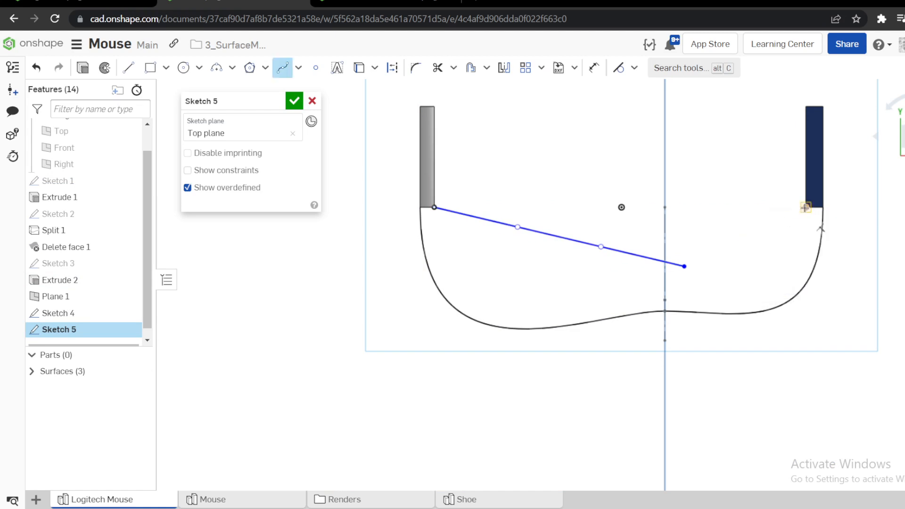
pyautogui.click(805, 207)
pyautogui.click(686, 267)
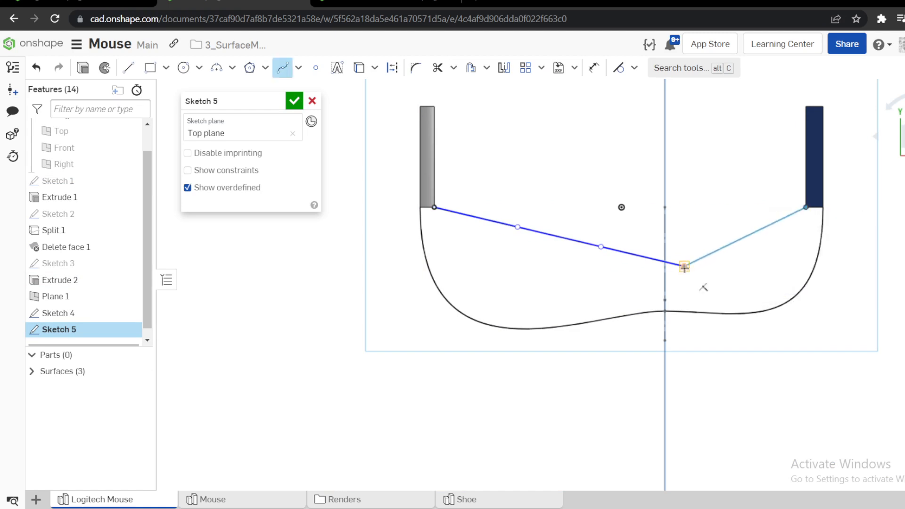
pyautogui.press('Escape')
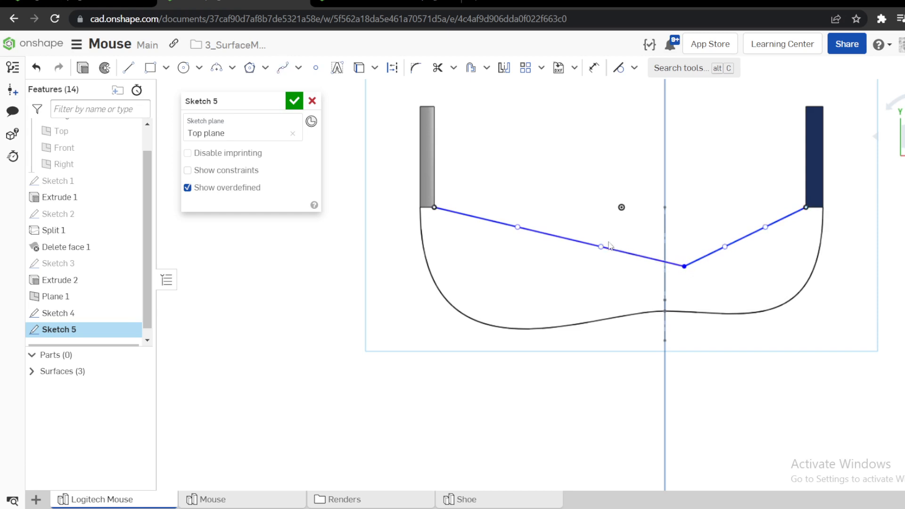
pyautogui.press('s')
pyautogui.click(648, 253)
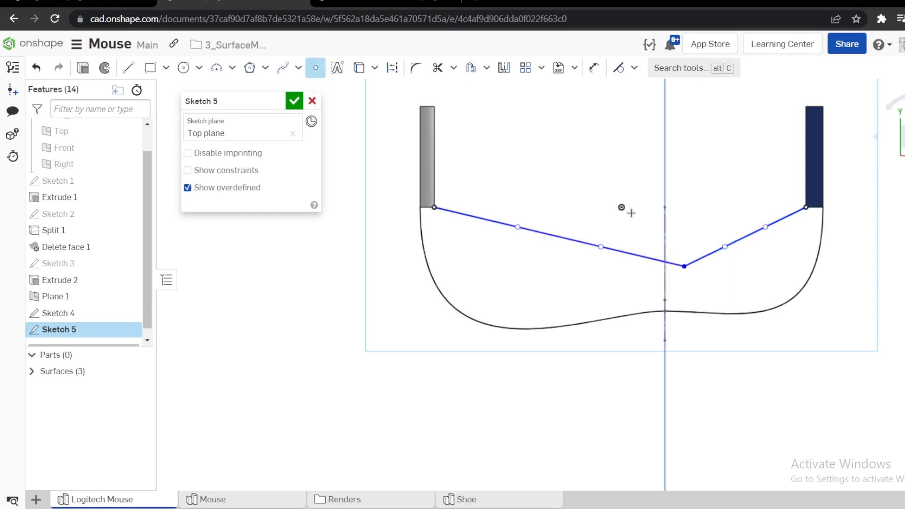
pyautogui.press('Escape')
# Dimension the horizontal distance from the origin to the splines' shared endpoint as 10.75 mm
pyautogui.press('d')
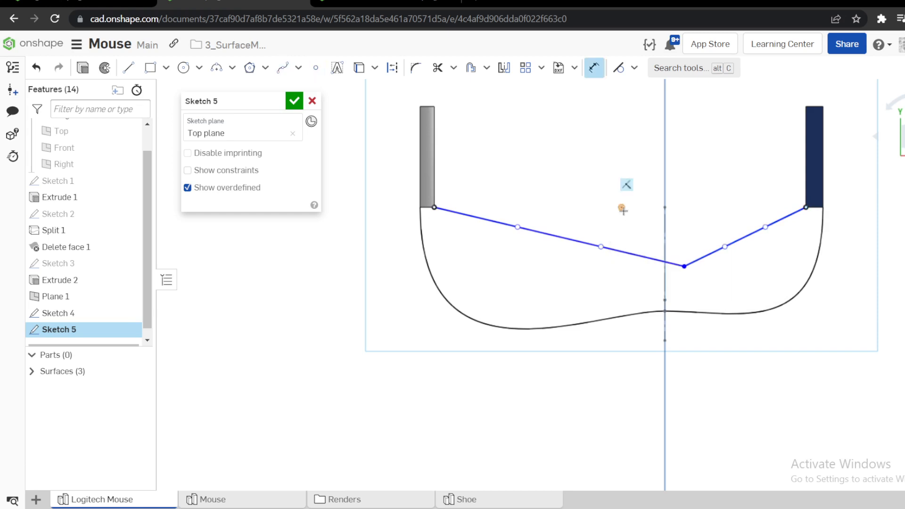
pyautogui.click(686, 265)
pyautogui.click(642, 166)
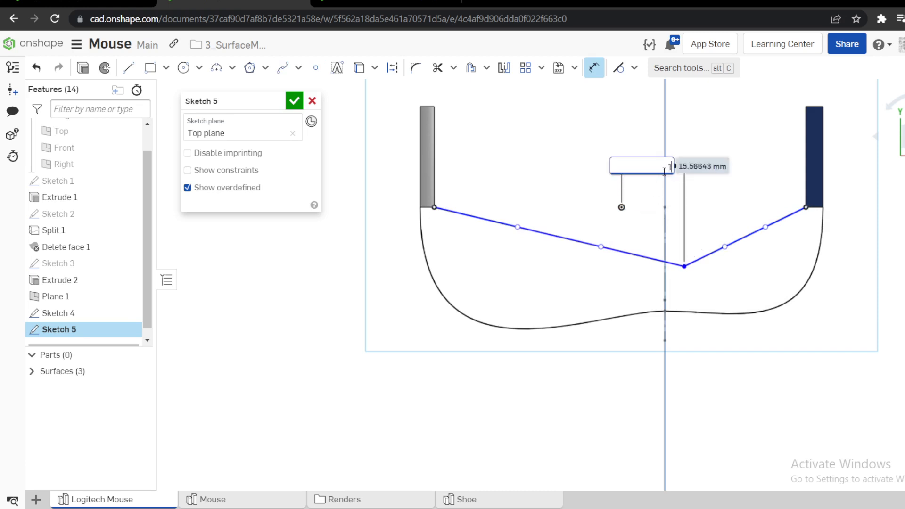
pyautogui.write('10.75')
pyautogui.press('Return')
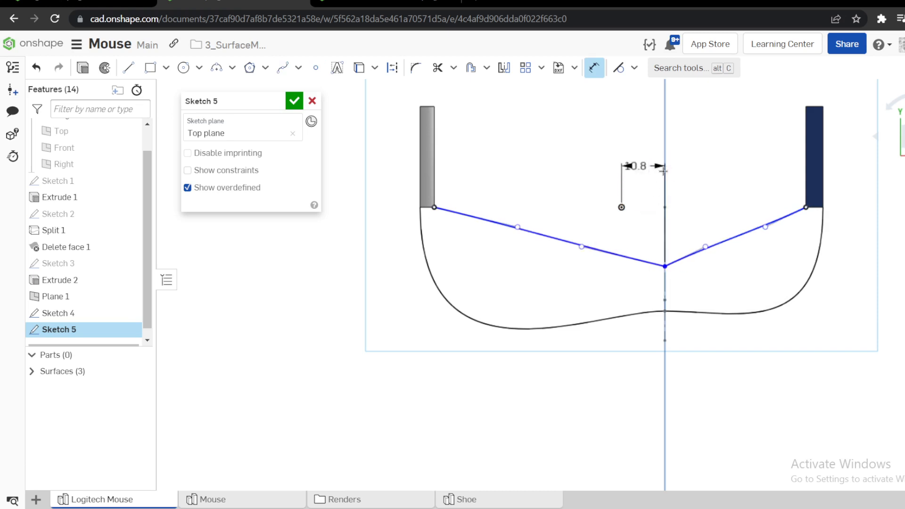
pyautogui.press('Escape')
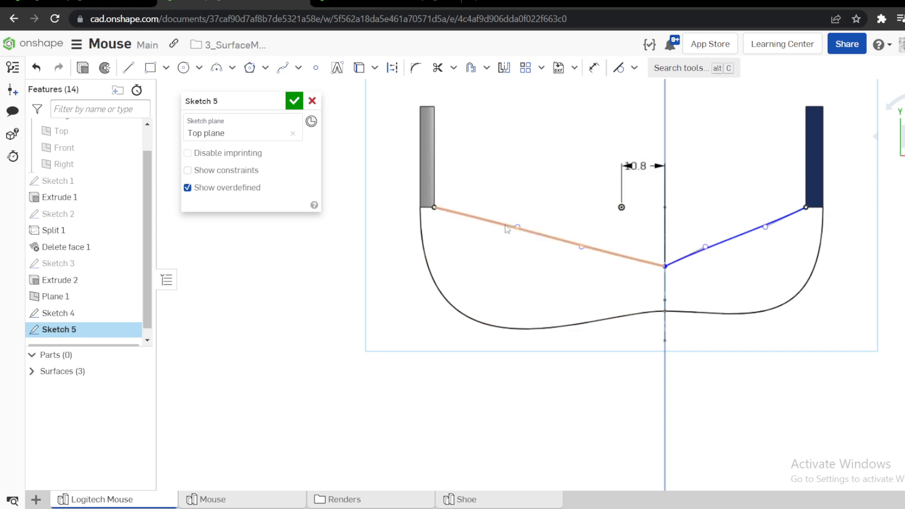
# Pull the outer handles of both splines so they run vertically below the two wall corners
pyautogui.moveTo(517, 227); pyautogui.dragTo(434, 272)
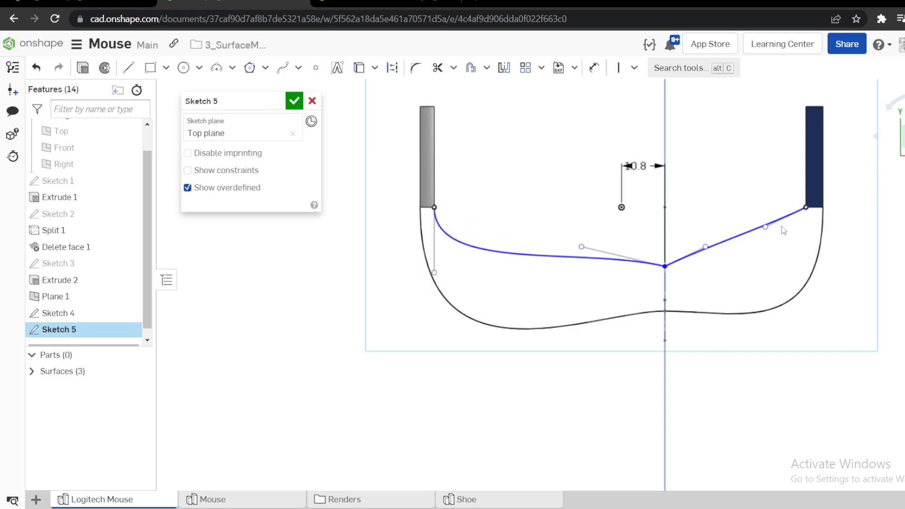
pyautogui.moveTo(765, 227); pyautogui.dragTo(806, 263)
pyautogui.press('d')
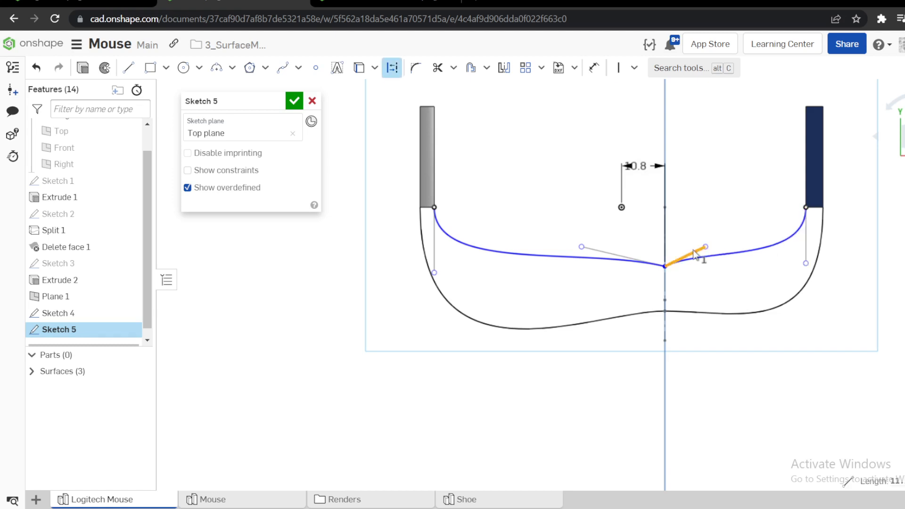
# Constrain the two spline handles at the shared endpoint to be horizontal and equal in length
pyautogui.press('h')
pyautogui.click(612, 249)
pyautogui.press('h')
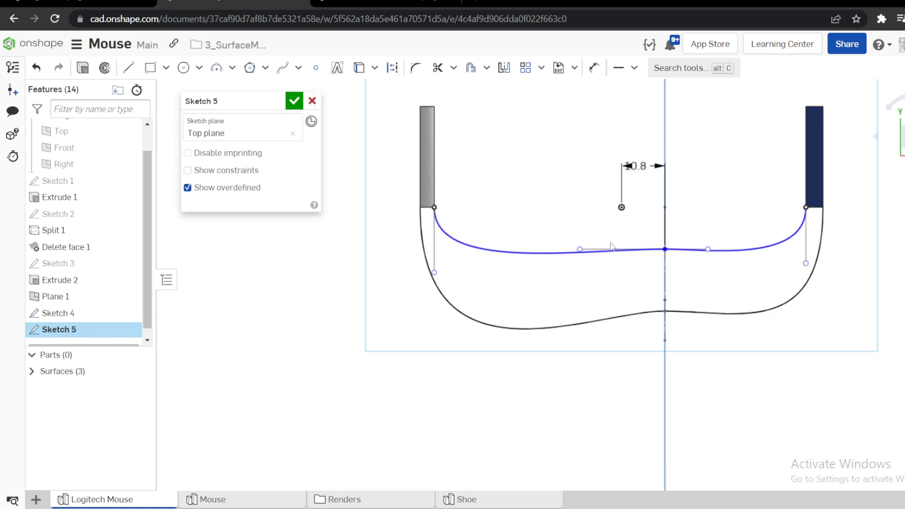
pyautogui.click(605, 249)
pyautogui.press('e')
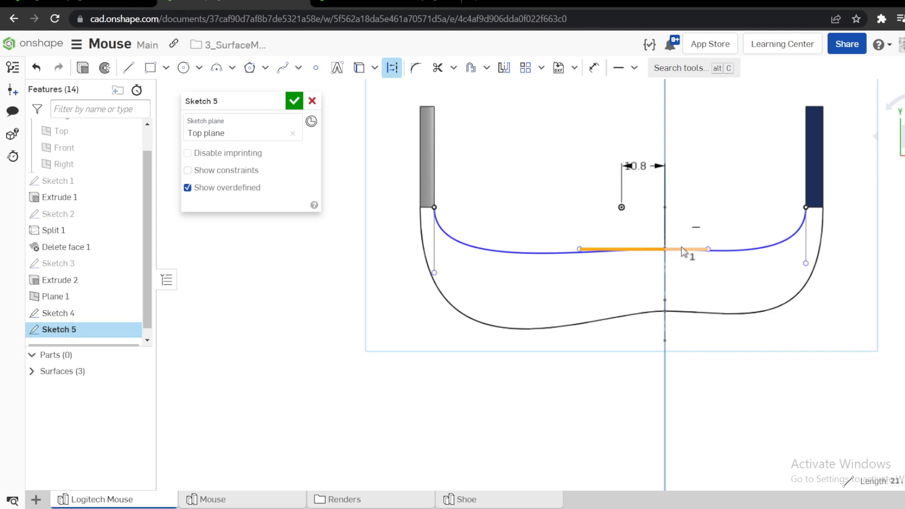
pyautogui.click(682, 251)
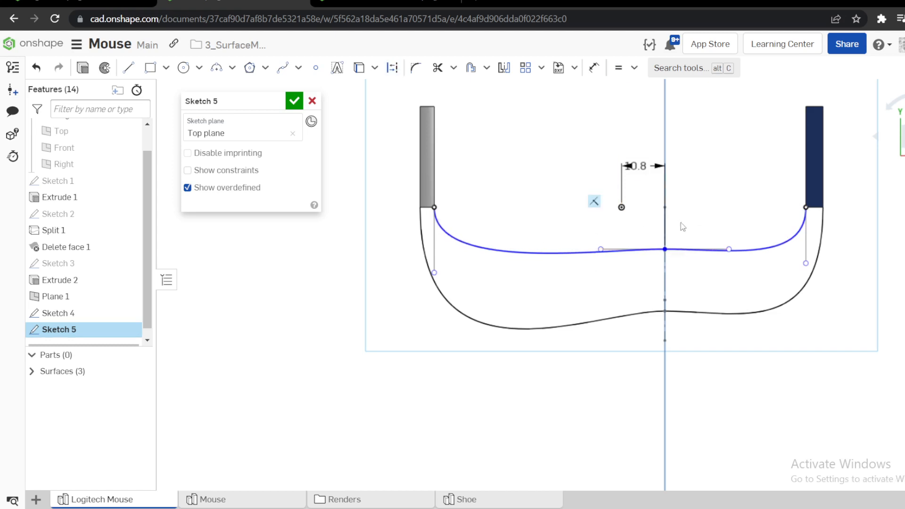
# Dimension the vertical distance from the origin to the splines' shared endpoint as 23 mm
pyautogui.press('d')
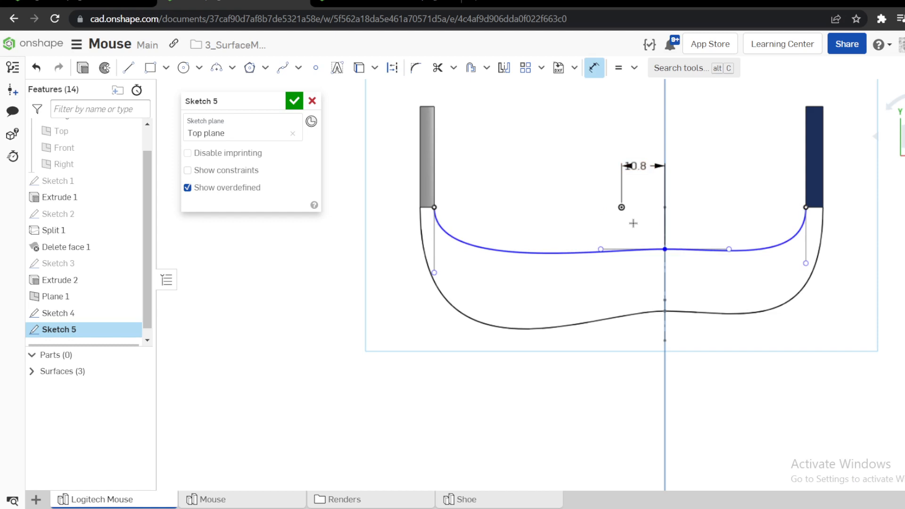
pyautogui.click(663, 248)
pyautogui.click(568, 230)
pyautogui.write('23')
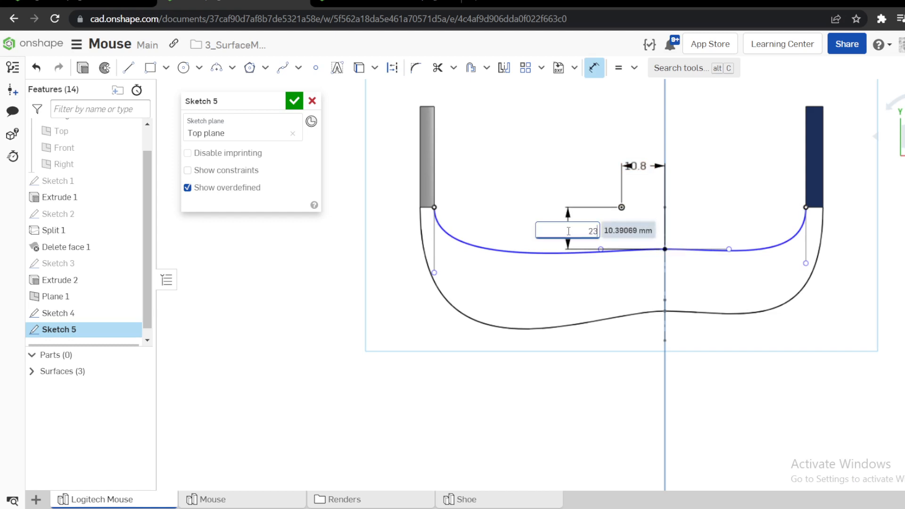
pyautogui.press('Return')
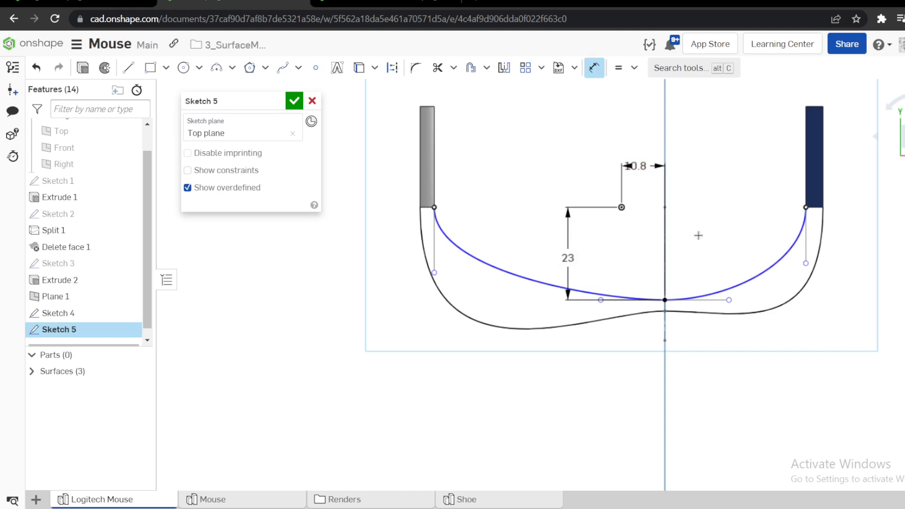
pyautogui.press('Escape')
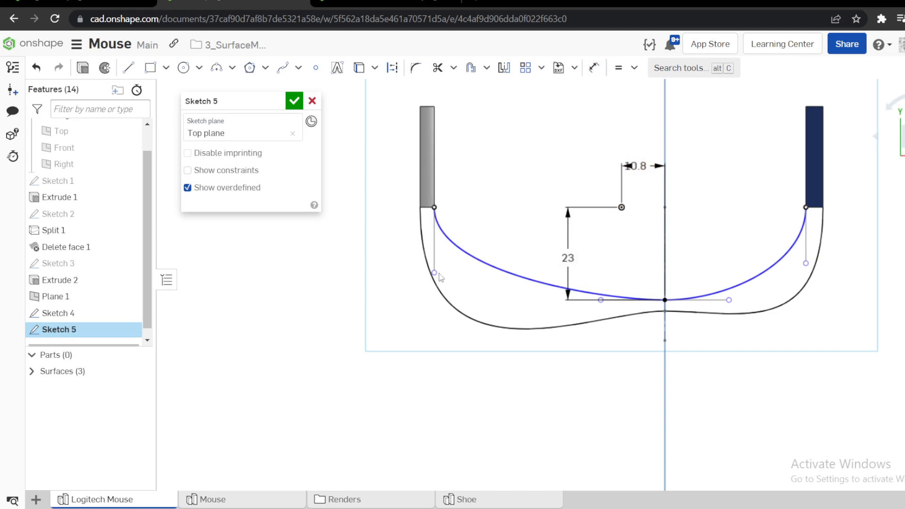
# Lengthen the left spline's outer handle to about 40 mm and the right spline's outer handle to about 20 mm
pyautogui.moveTo(436, 275); pyautogui.dragTo(450, 357)
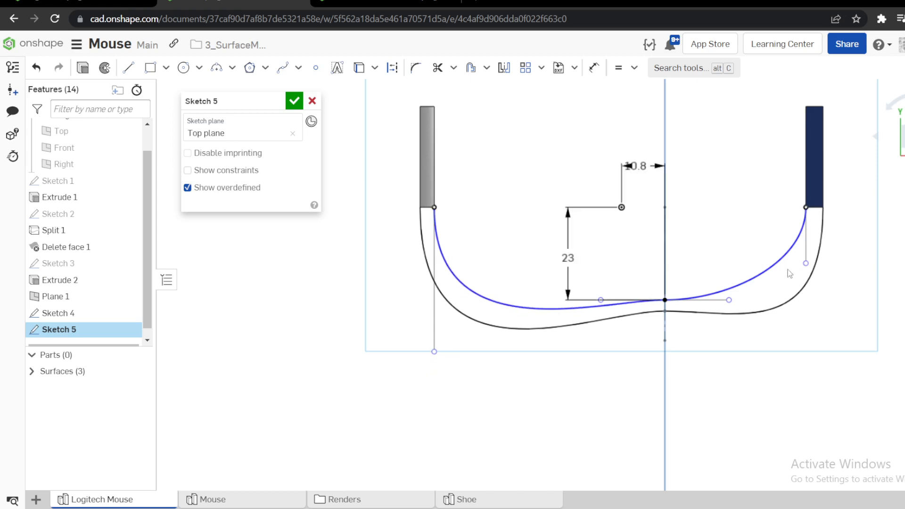
pyautogui.moveTo(810, 269); pyautogui.dragTo(801, 293)
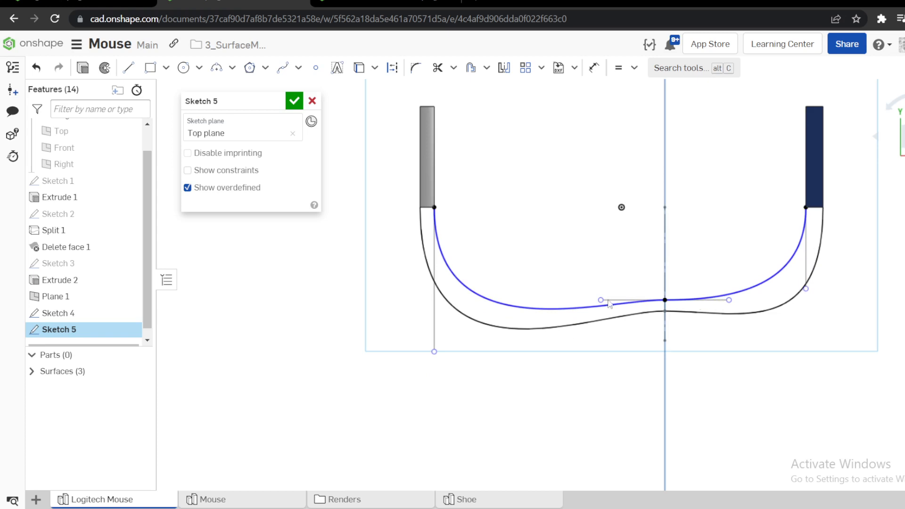
pyautogui.moveTo(434, 352); pyautogui.dragTo(434, 367)
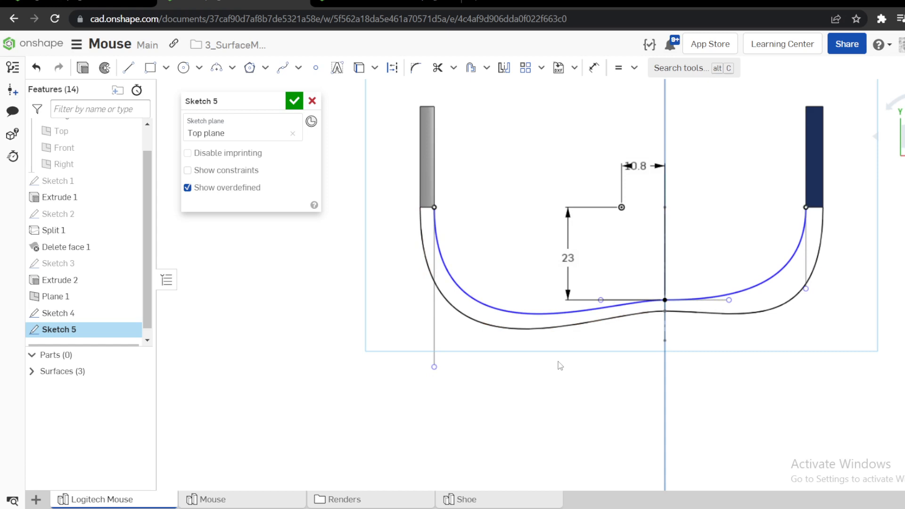
# Set the length of the left vertical spline handle to 36 mm and the right vertical handle to 20 mm
pyautogui.press('d')
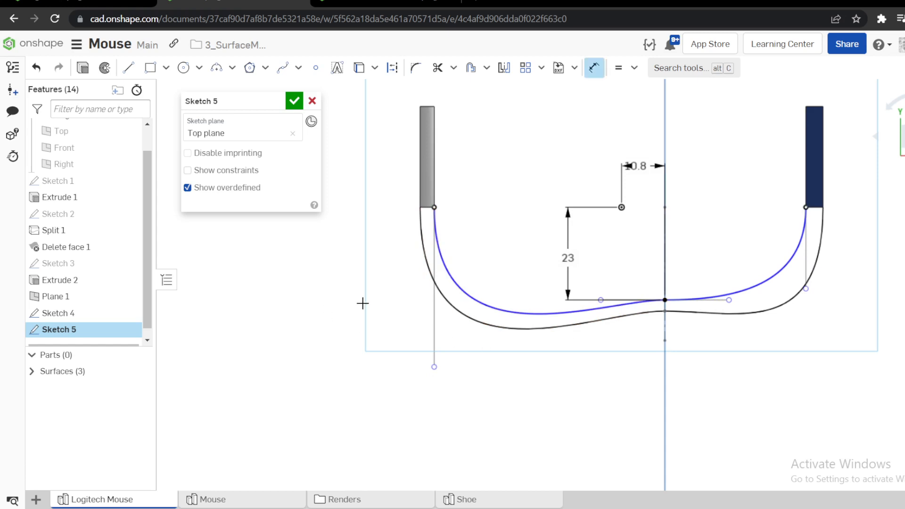
pyautogui.click(430, 305)
pyautogui.click(392, 302)
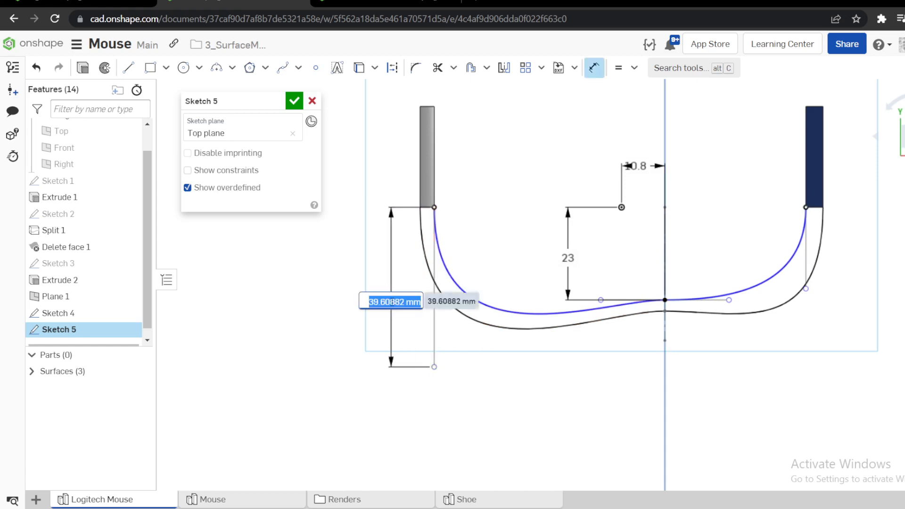
pyautogui.write('36')
pyautogui.press('Return')
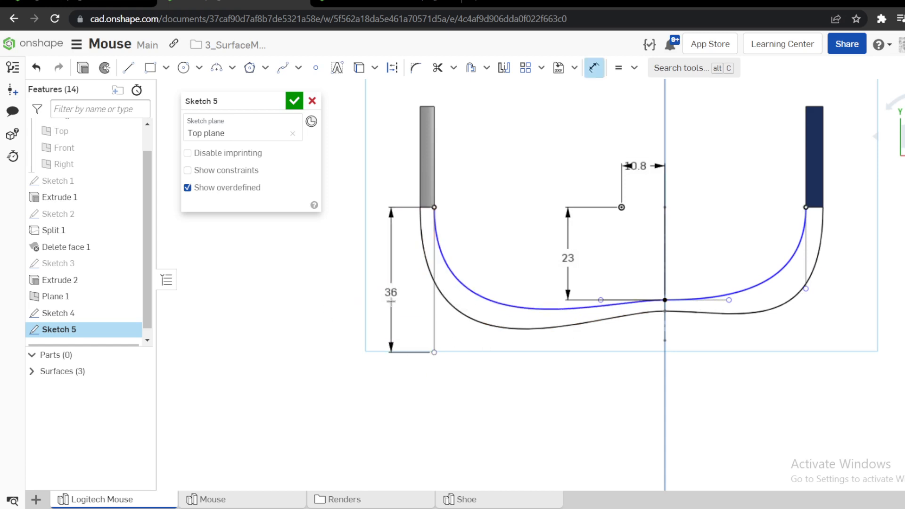
pyautogui.click(807, 262)
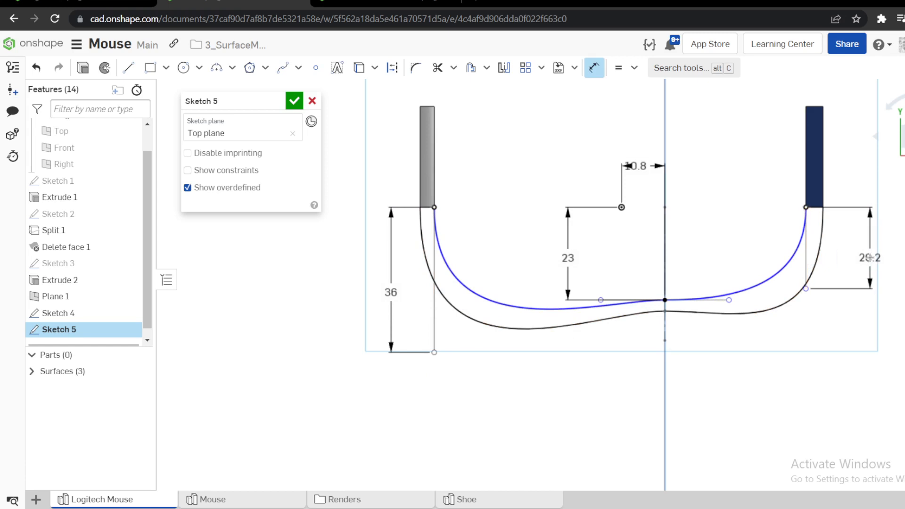
pyautogui.click(870, 257)
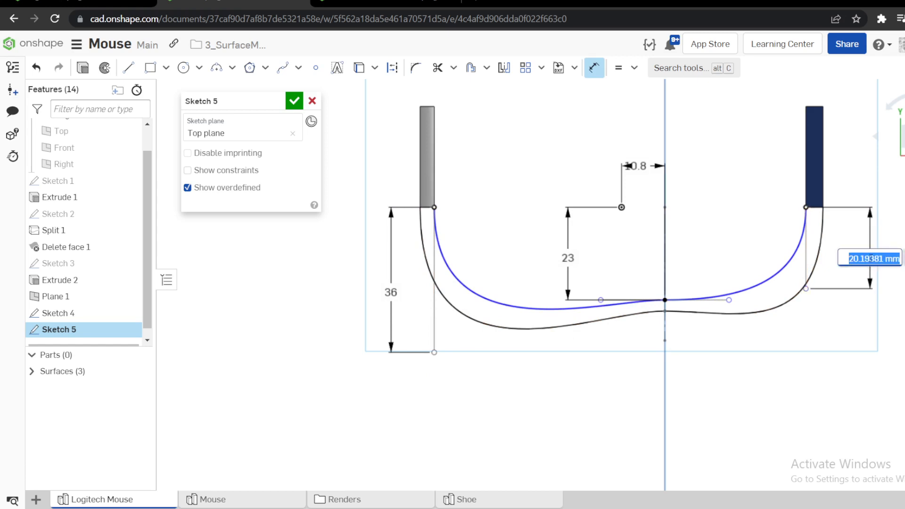
pyautogui.write('20')
pyautogui.press('Return')
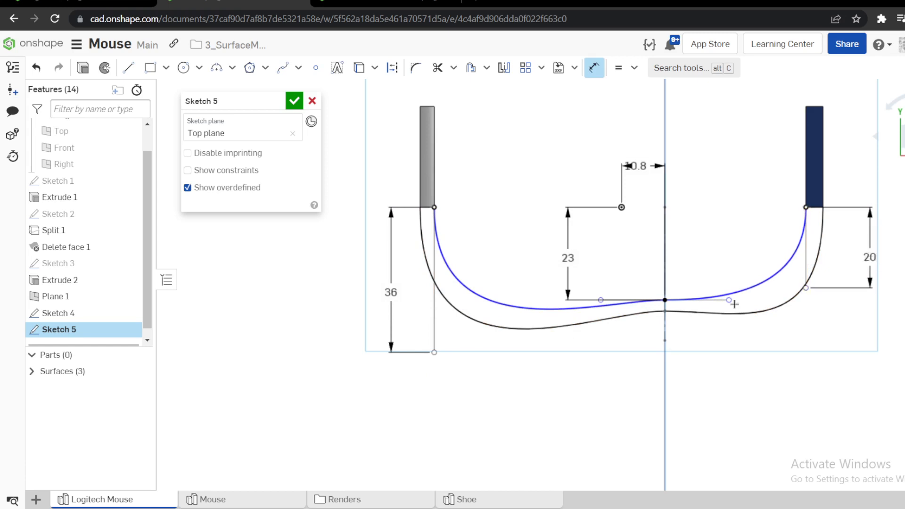
# Set the length of the right-hand horizontal handle at the splines' shared endpoint to 16 mm
pyautogui.click(724, 300)
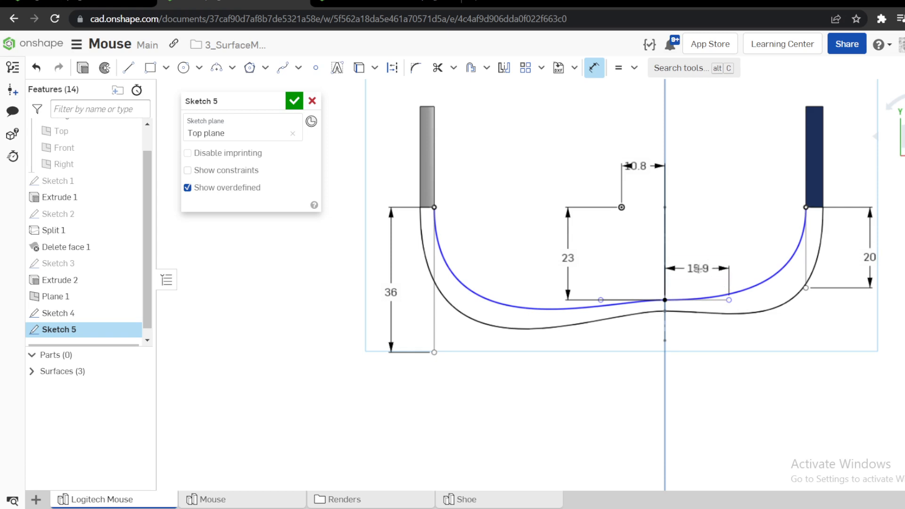
pyautogui.click(697, 268)
pyautogui.write('16')
pyautogui.press('Return')
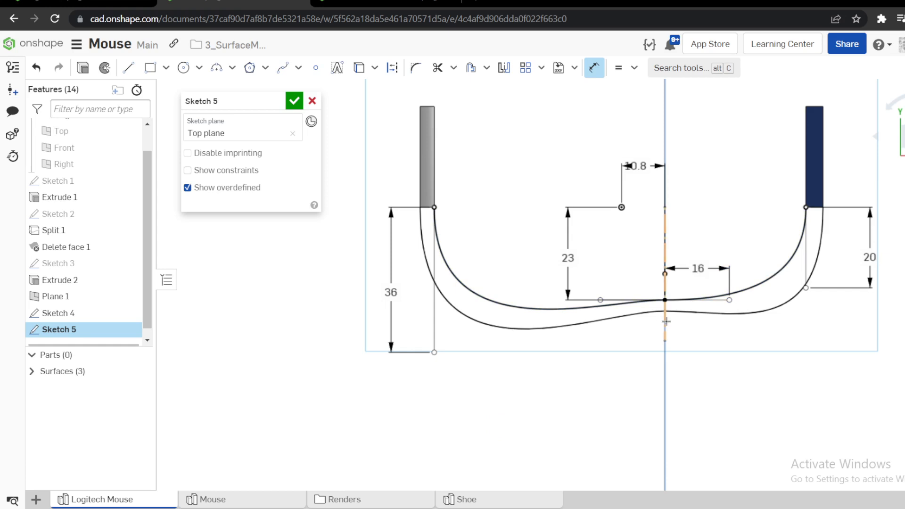
# Set the length of the right-hand horizontal handle at the splines' shared endpoint to 18 mm and finish the sketch
pyautogui.scroll(2, 672, 321)
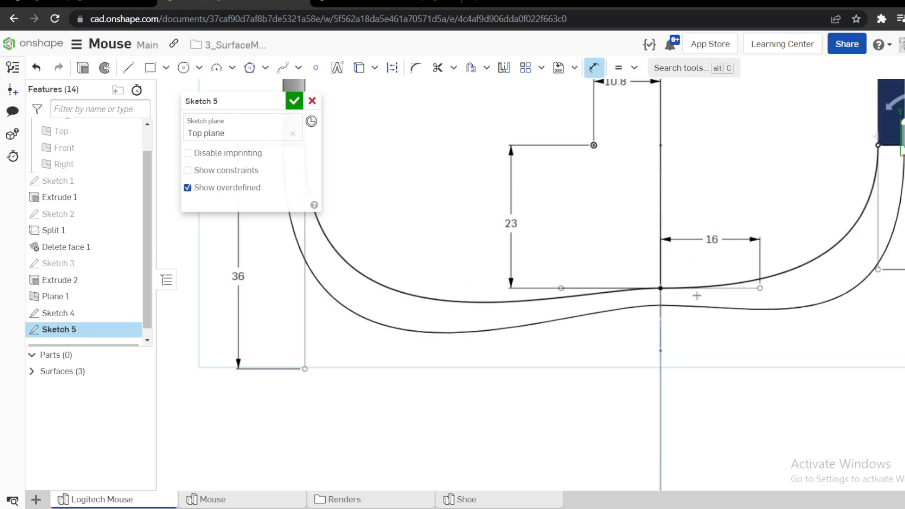
pyautogui.scroll(-2, 697, 296)
pyautogui.scroll(2, 663, 299)
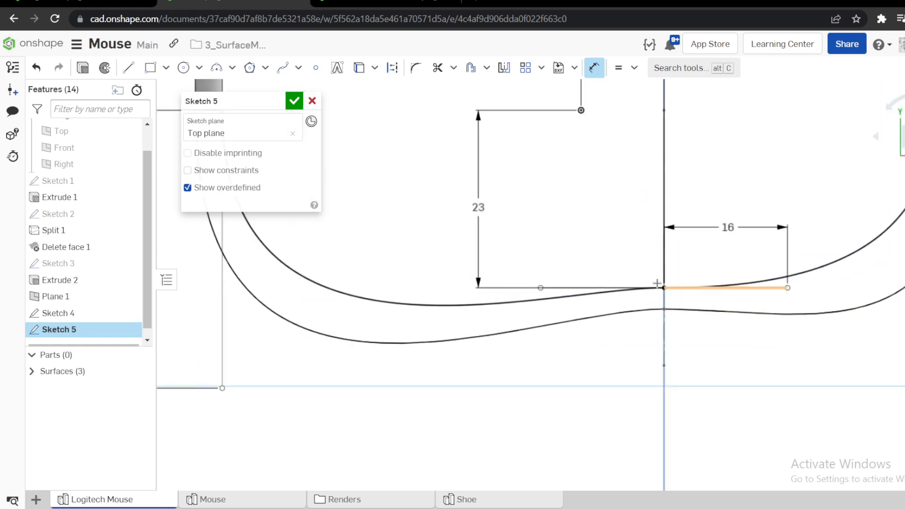
pyautogui.doubleClick(720, 227)
pyautogui.write('16')
pyautogui.press('Return')
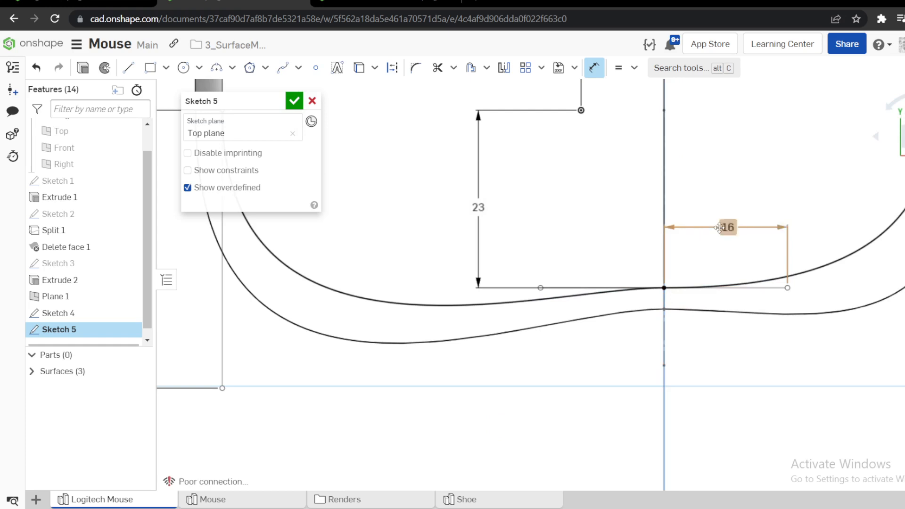
pyautogui.scroll(-2, 709, 247)
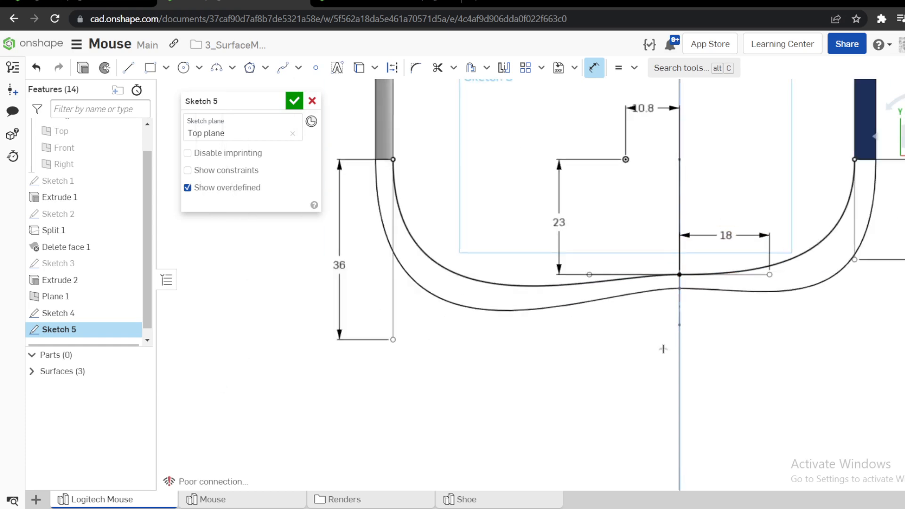
pyautogui.click(294, 101)
# Hide Plane 1 in the model, keeping the two base sketches and the surfaces shown
pyautogui.moveTo(465, 256)
pyautogui.mouseDown(button='right')
pyautogui.moveTo(465, 215)
pyautogui.moveTo(422, 228)
pyautogui.moveTo(438, 244)
pyautogui.moveTo(441, 238)
pyautogui.mouseUp(button='right')
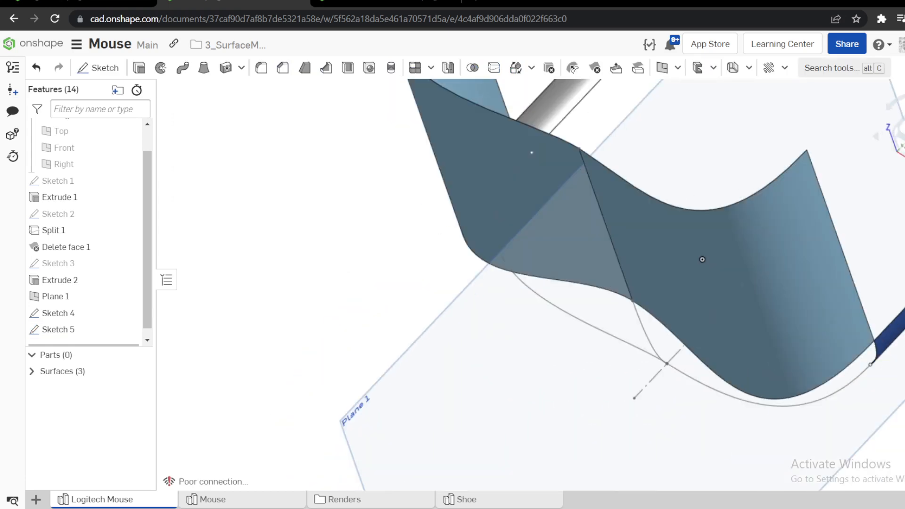
pyautogui.moveTo(608, 389)
pyautogui.mouseDown(button='right')
pyautogui.moveTo(355, 251)
pyautogui.moveTo(383, 242)
pyautogui.moveTo(414, 213)
pyautogui.mouseUp(button='right')
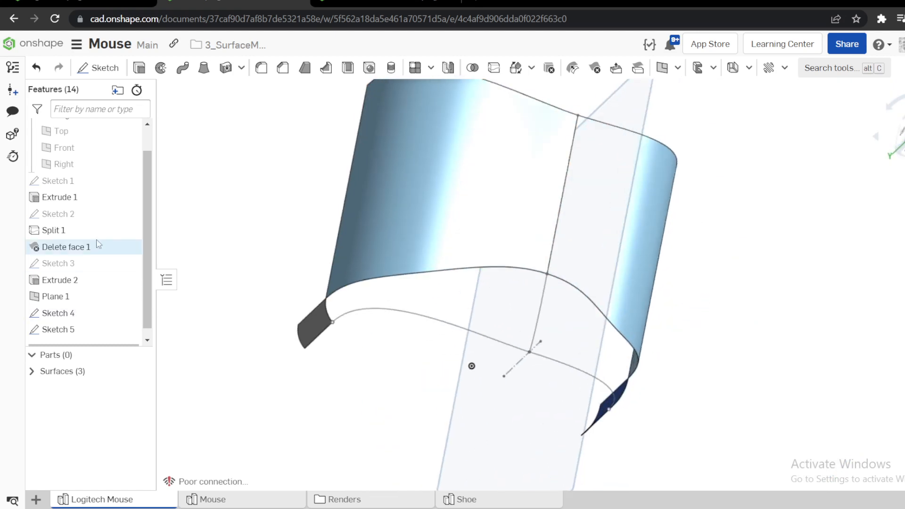
pyautogui.moveTo(286, 269); pyautogui.dragTo(297, 325, button='right')
pyautogui.click(534, 397)
pyautogui.press('y')
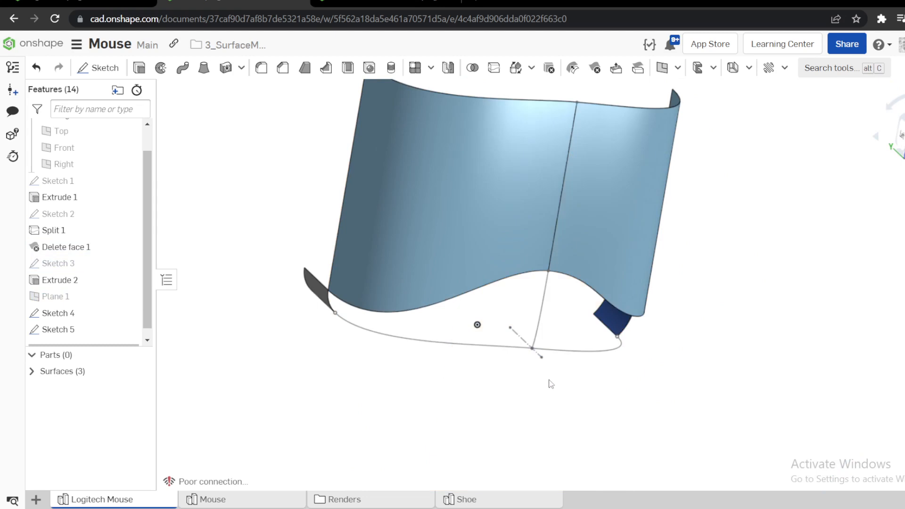
pyautogui.moveTo(534, 395); pyautogui.dragTo(547, 380, button='right')
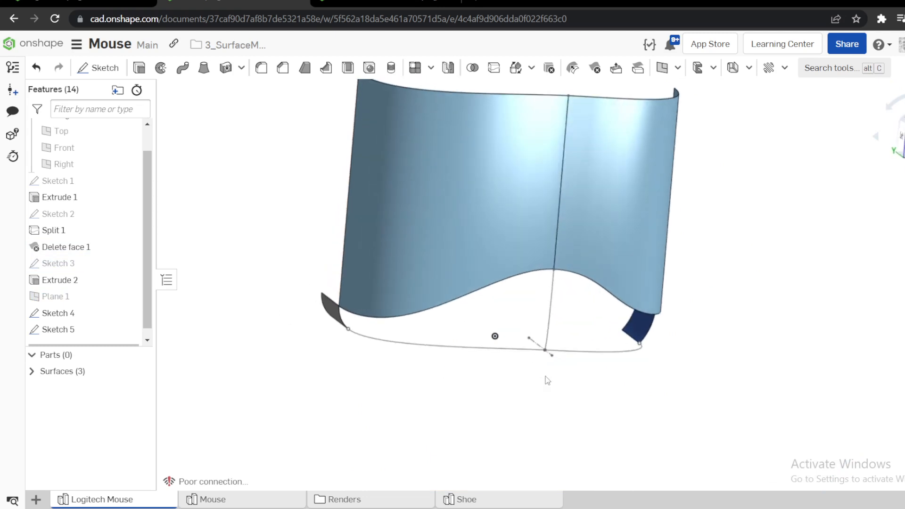
# Start a boundary surface with the left Extrude 2 edge and Sketch 4 curve as U profiles, and the left Sketch 5 spline and Split 1 edge as V profiles
pyautogui.scroll(3, 347, 327)
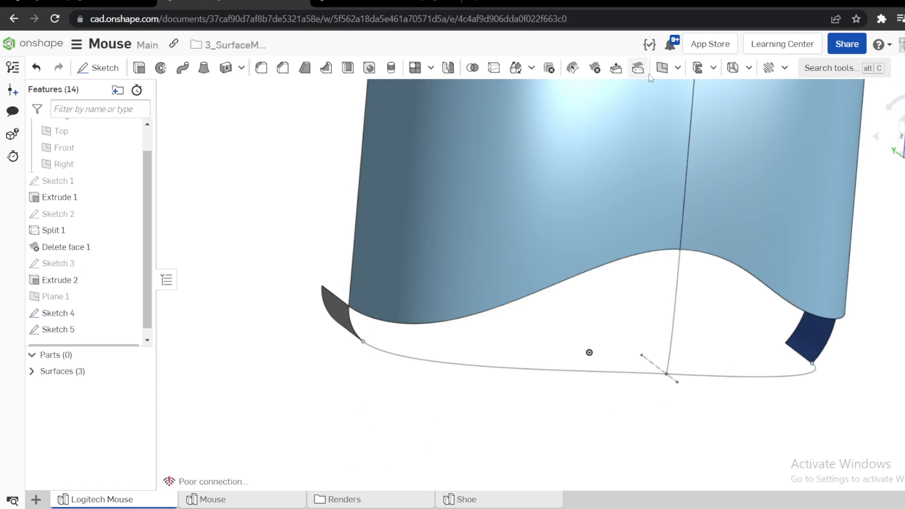
pyautogui.click(677, 68)
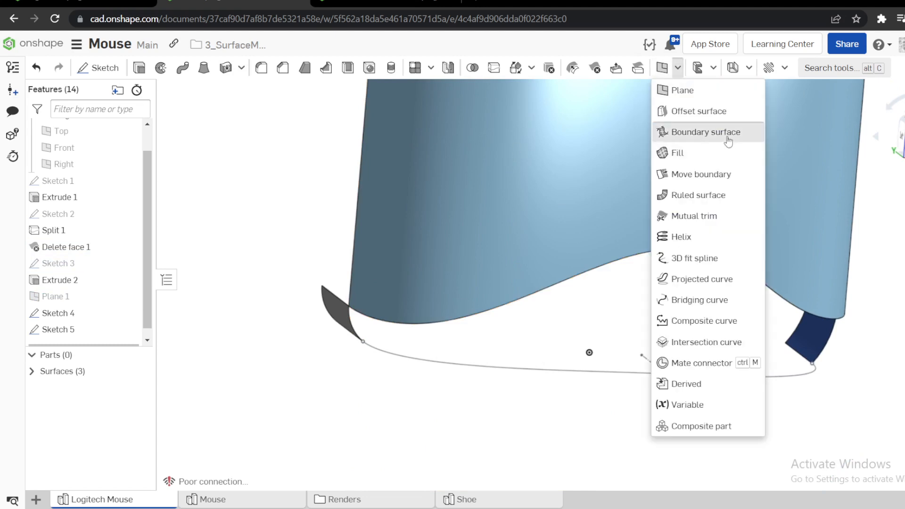
pyautogui.click(678, 128)
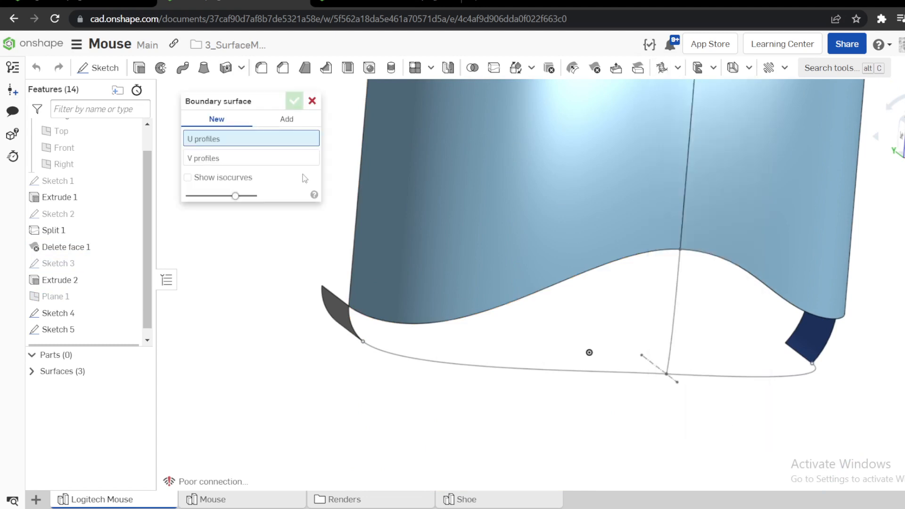
pyautogui.click(352, 319)
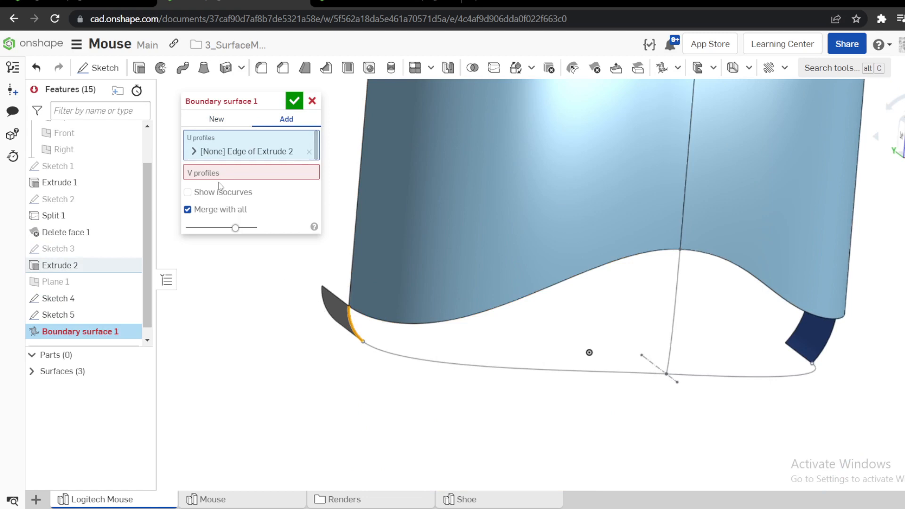
pyautogui.click(674, 284)
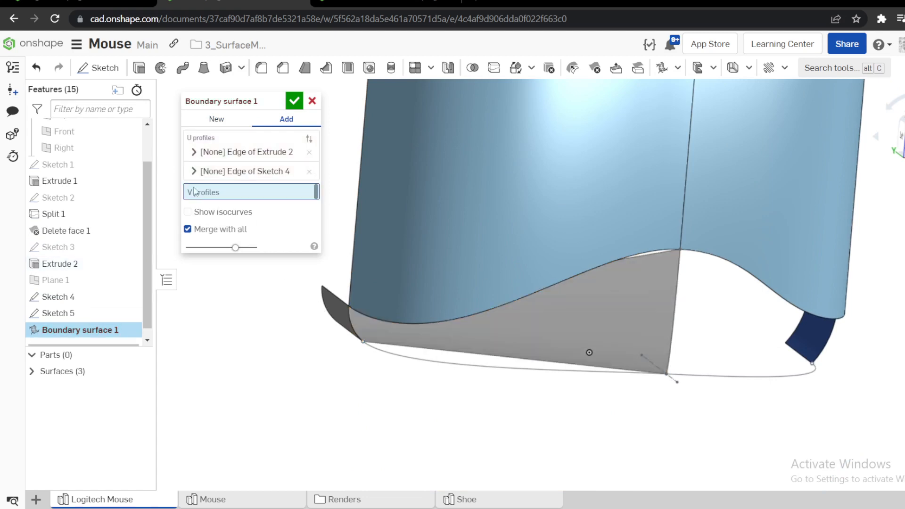
pyautogui.click(412, 357)
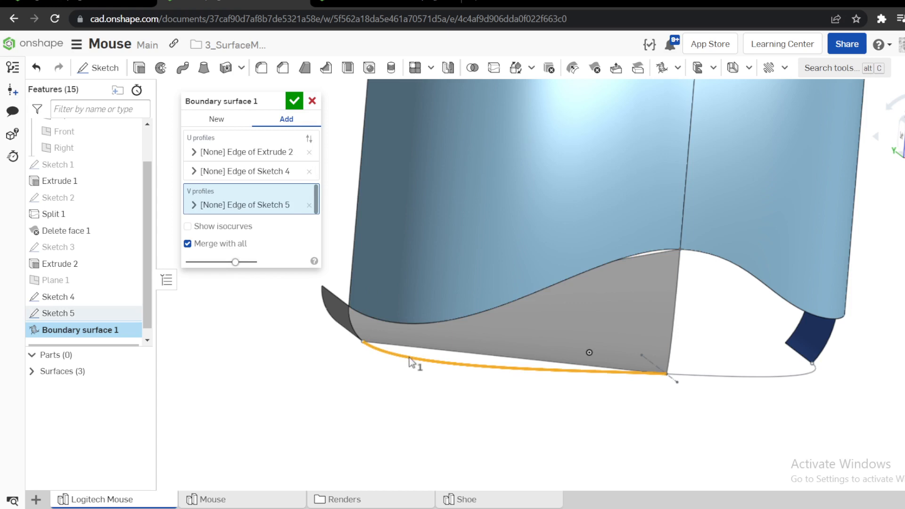
pyautogui.click(437, 319)
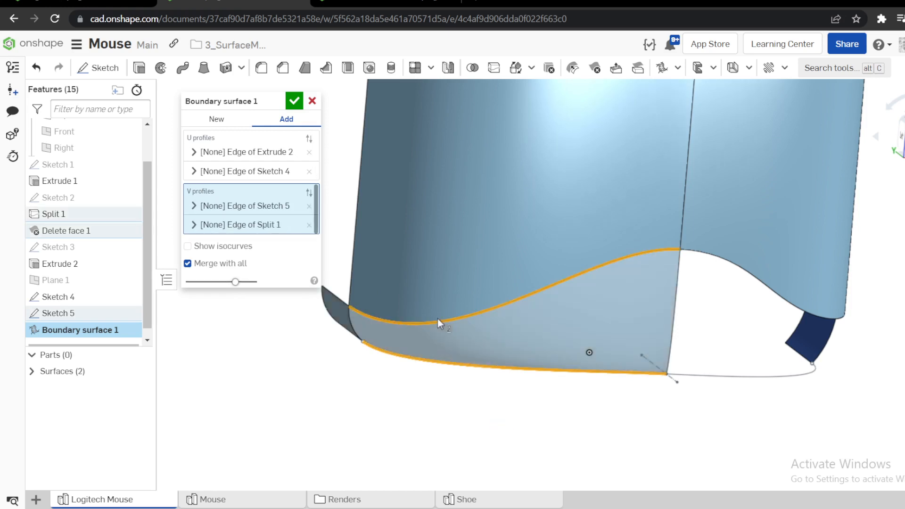
# Give the Extrude 2 edge profile a Match tangent condition against the adjoining Extrude 2 face, and create the boundary surface as a New surface
pyautogui.moveTo(437, 319)
pyautogui.mouseDown(button='right')
pyautogui.moveTo(469, 295)
pyautogui.moveTo(461, 274)
pyautogui.moveTo(463, 321)
pyautogui.moveTo(455, 330)
pyautogui.mouseUp(button='right')
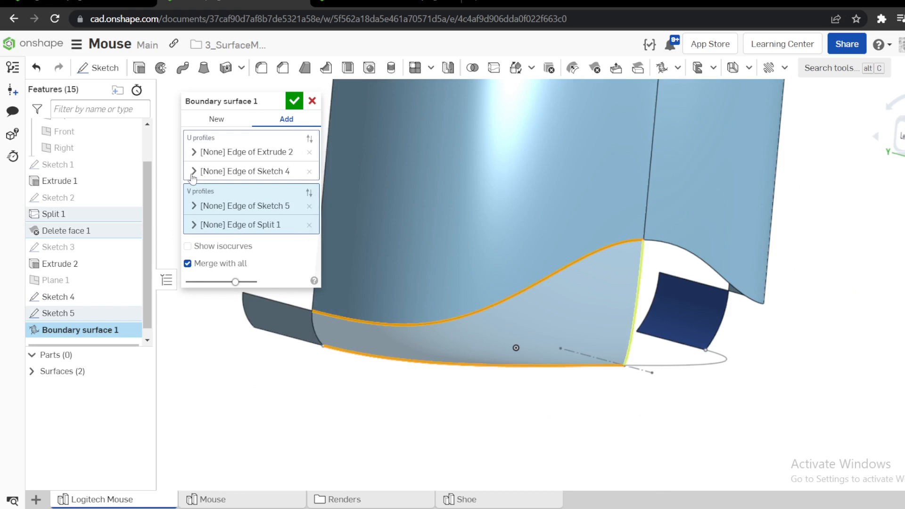
pyautogui.click(193, 152)
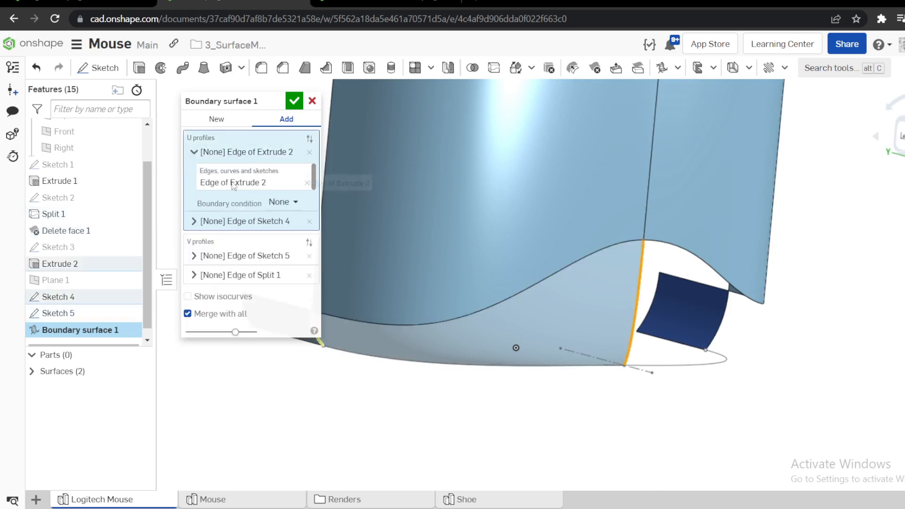
pyautogui.click(280, 203)
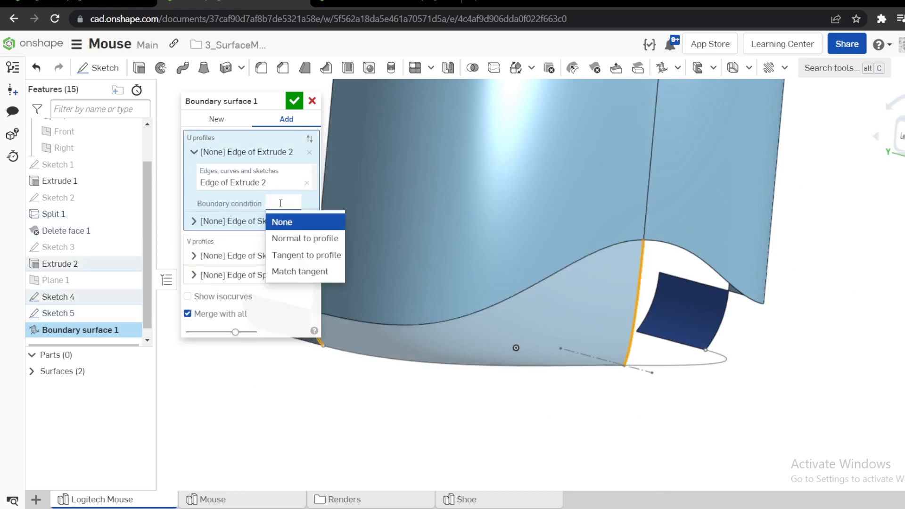
pyautogui.click(309, 275)
pyautogui.scroll(-3, 565, 329)
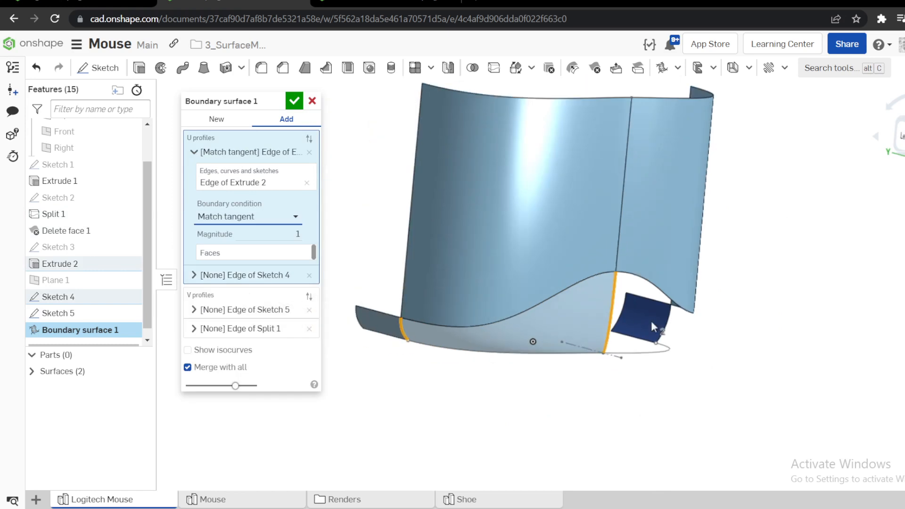
pyautogui.scroll(2, 459, 329)
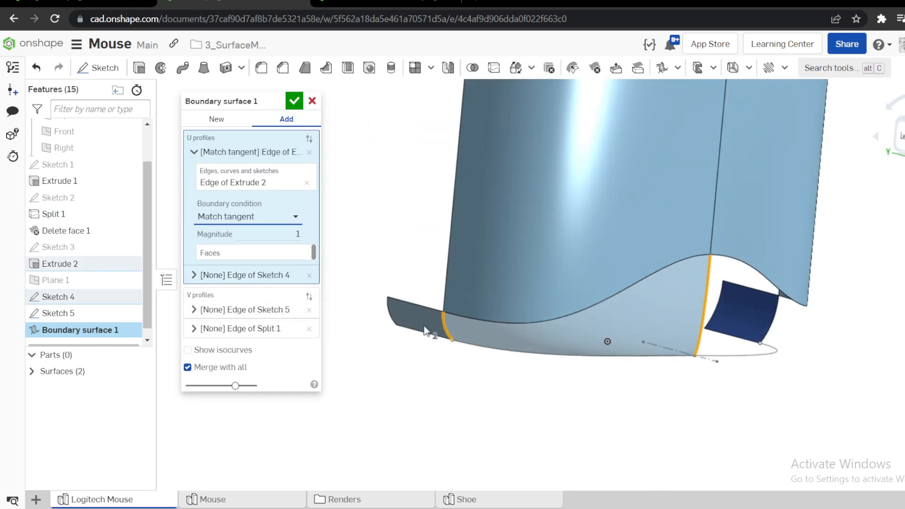
pyautogui.click(267, 256)
pyautogui.click(419, 312)
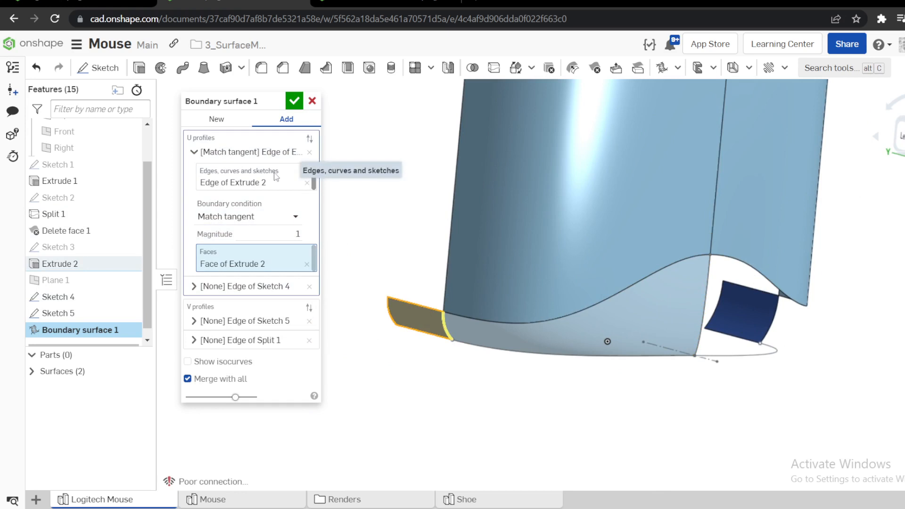
pyautogui.click(221, 121)
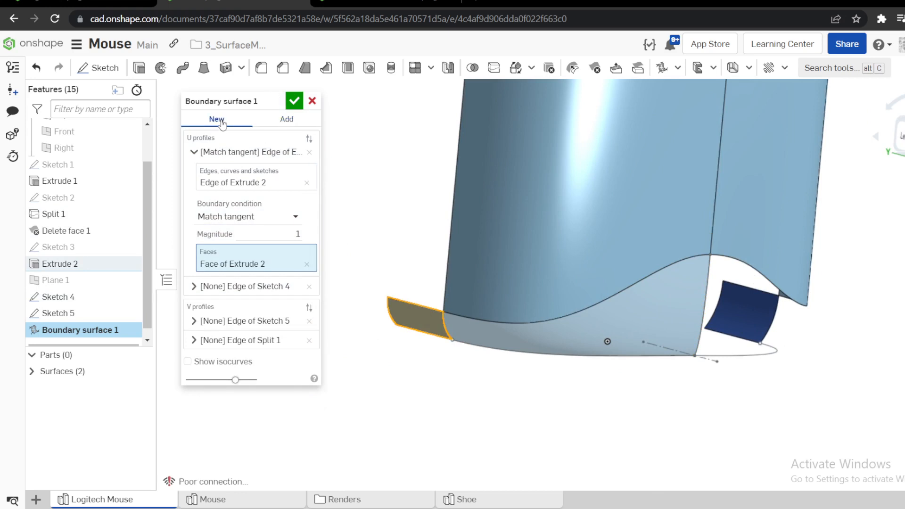
pyautogui.click(294, 100)
# Select the new boundary surface and display curvature analysis, choosing the color map first and switching to zebra stripes
pyautogui.moveTo(598, 326); pyautogui.dragTo(650, 329, button='right')
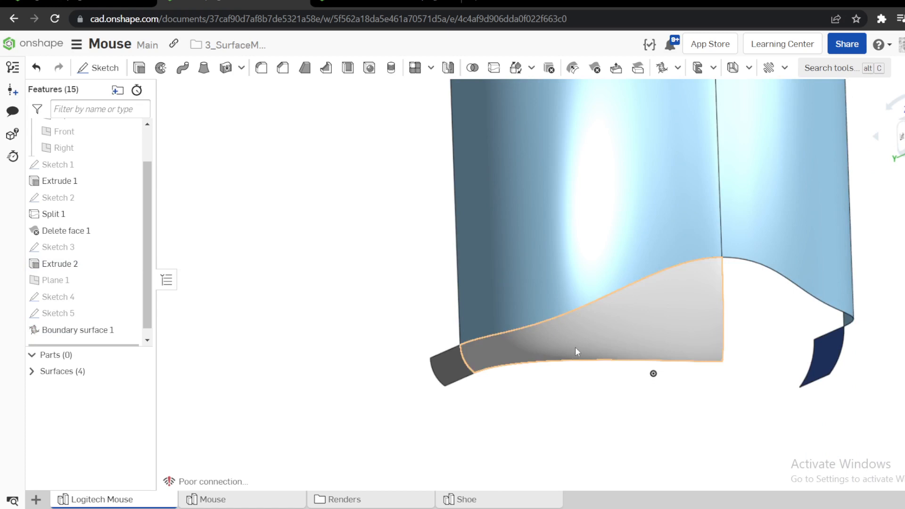
pyautogui.moveTo(575, 348)
pyautogui.mouseDown(button='right')
pyautogui.moveTo(563, 290)
pyautogui.moveTo(575, 367)
pyautogui.mouseUp(button='right')
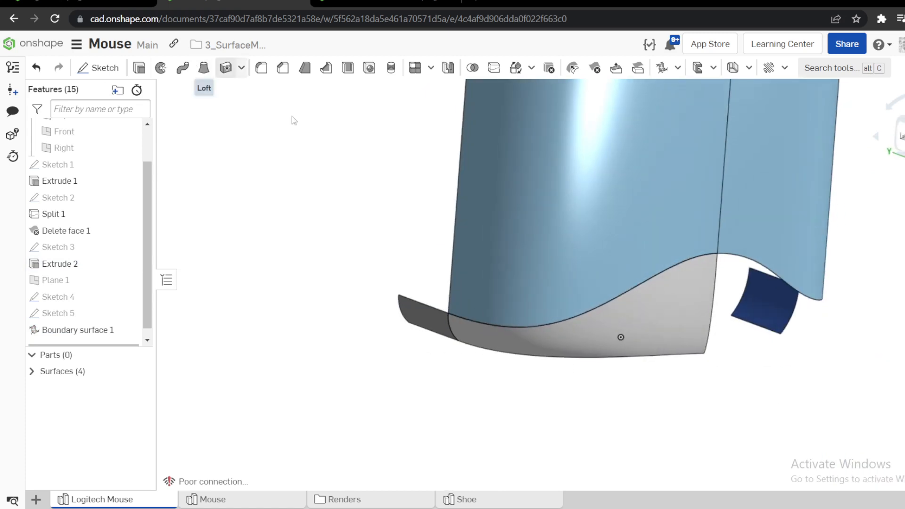
pyautogui.click(650, 325)
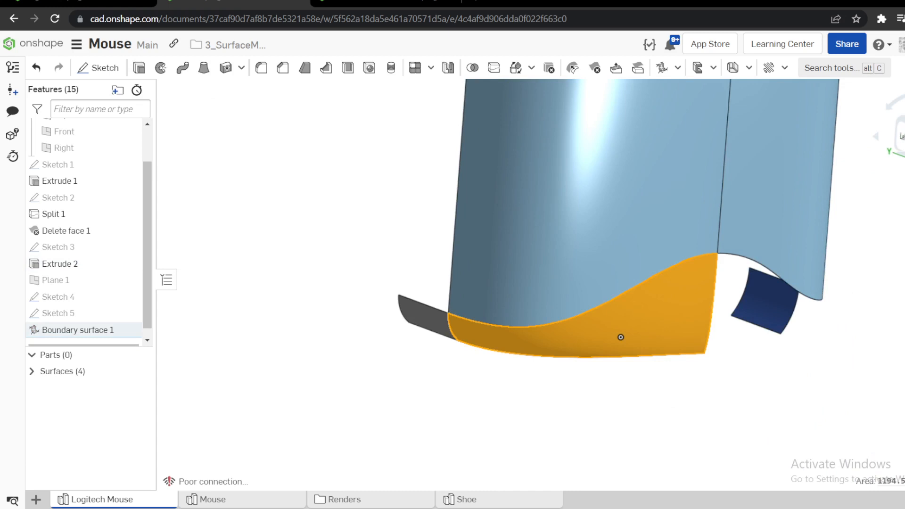
pyautogui.rightClick(852, 188)
pyautogui.moveTo(881, 406)
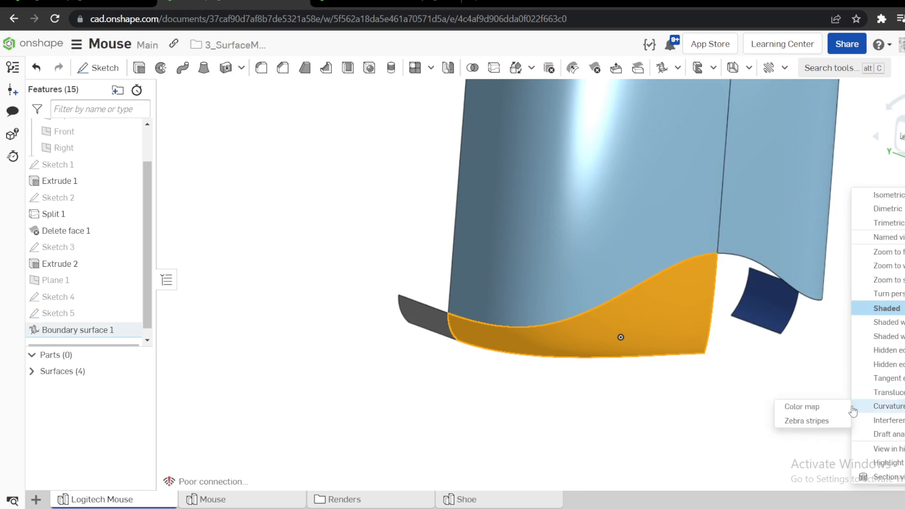
pyautogui.click(824, 409)
pyautogui.rightClick(852, 188)
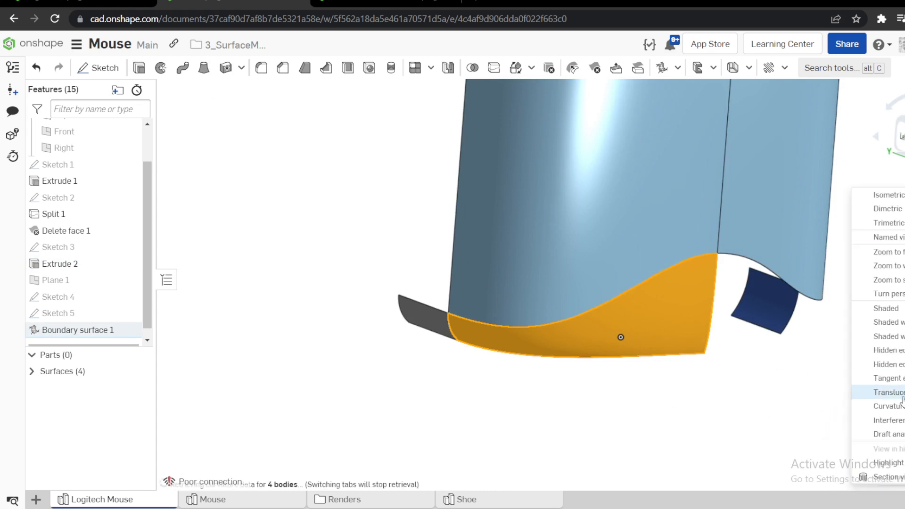
pyautogui.moveTo(881, 407)
pyautogui.click(817, 423)
# Examine the zebra stripe continuity across the edge between the boundary surface and the upper wall, and close the analysis
pyautogui.moveTo(815, 426)
pyautogui.mouseDown(button='right')
pyautogui.moveTo(600, 363)
pyautogui.moveTo(598, 349)
pyautogui.moveTo(608, 354)
pyautogui.moveTo(592, 363)
pyautogui.mouseUp(button='right')
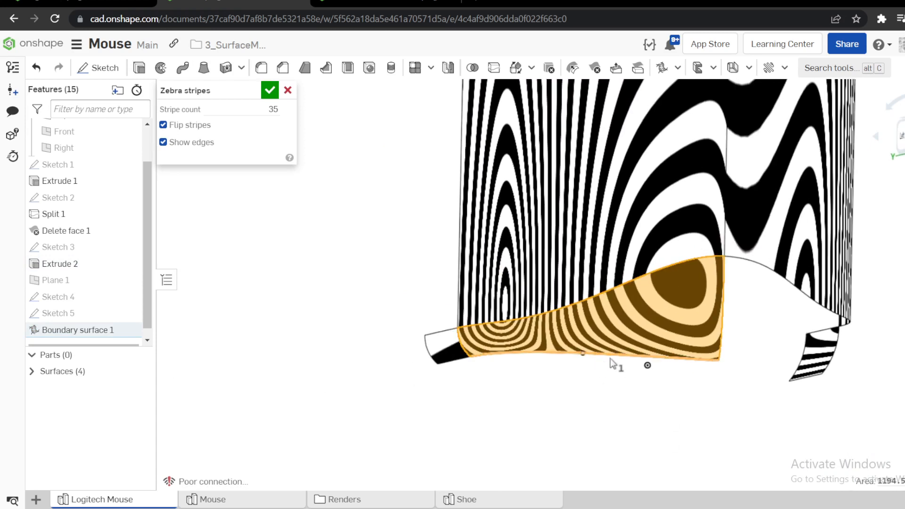
pyautogui.scroll(3, 614, 366)
pyautogui.moveTo(539, 300); pyautogui.dragTo(557, 297, button='right')
pyautogui.scroll(3, 469, 270)
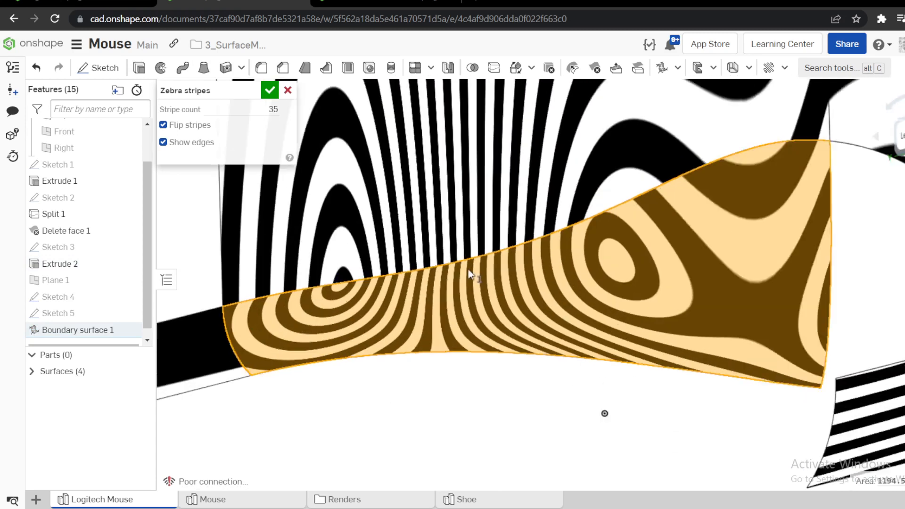
pyautogui.moveTo(469, 270); pyautogui.dragTo(487, 265, button='right')
pyautogui.scroll(2, 488, 266)
pyautogui.scroll(-2, 532, 260)
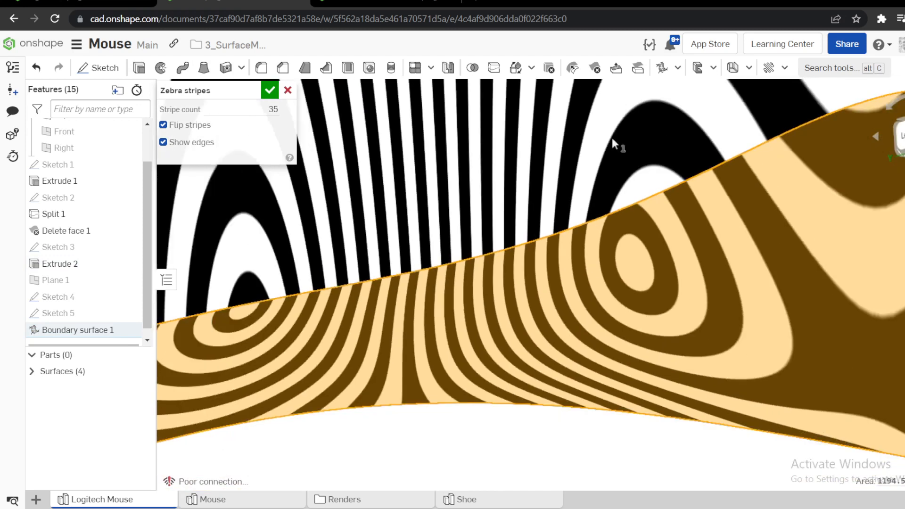
pyautogui.scroll(-3, 613, 137)
pyautogui.scroll(3, 555, 175)
pyautogui.scroll(4, 561, 189)
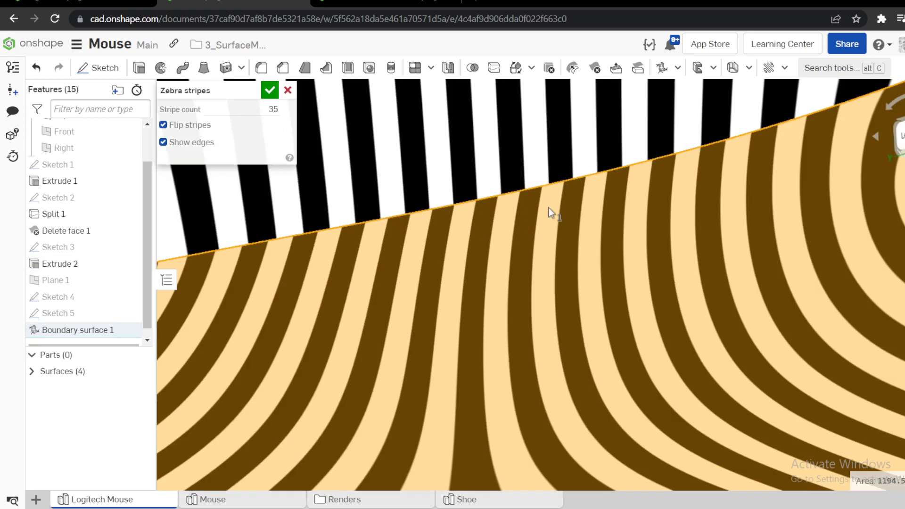
pyautogui.scroll(2, 563, 182)
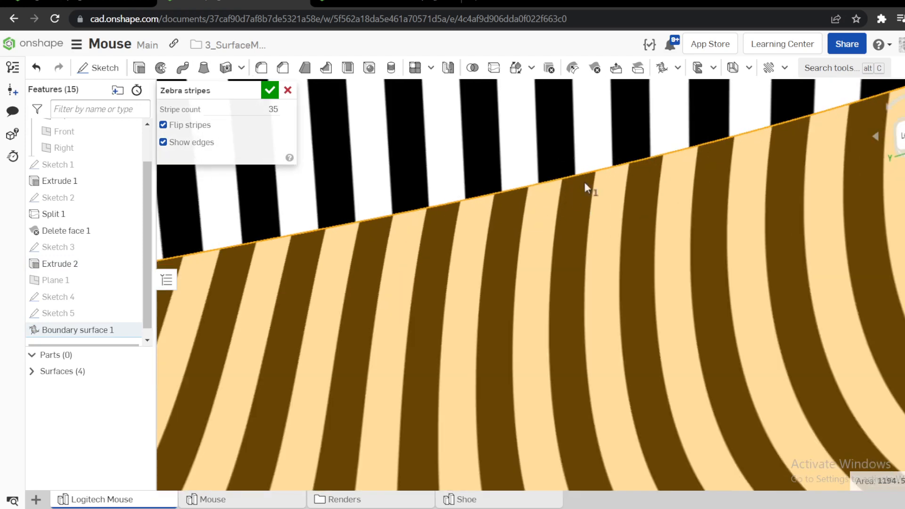
pyautogui.scroll(-5, 588, 194)
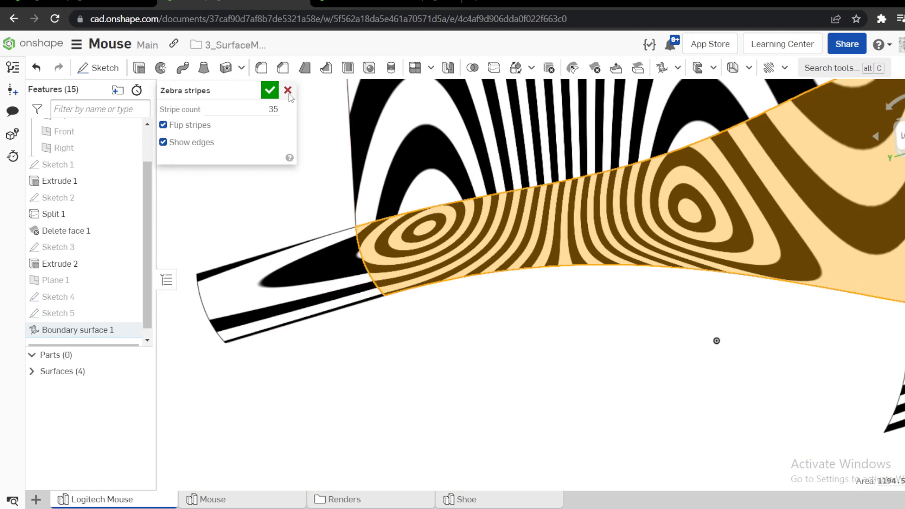
pyautogui.click(288, 90)
# Reopen Boundary surface 1 and try the Tangent to profile and Normal to profile conditions on its Split 1 edge profile
pyautogui.rightClick(88, 331)
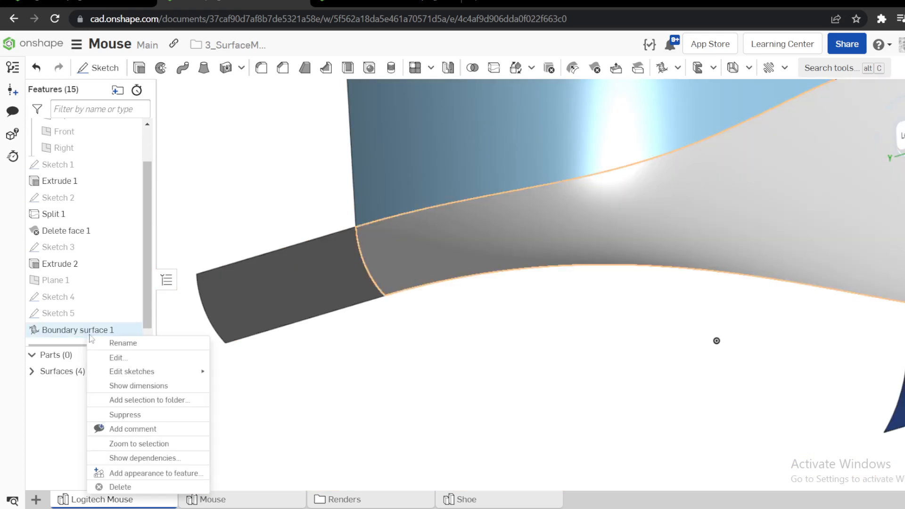
pyautogui.click(114, 358)
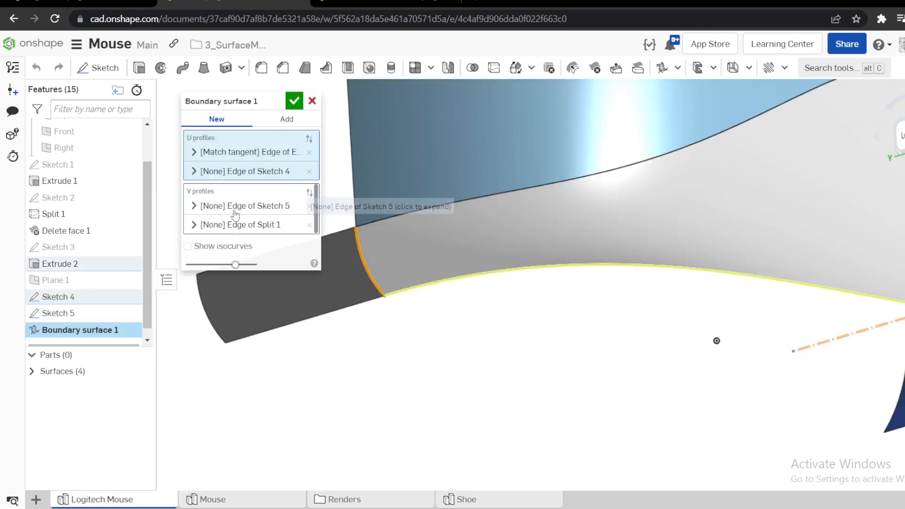
pyautogui.click(194, 225)
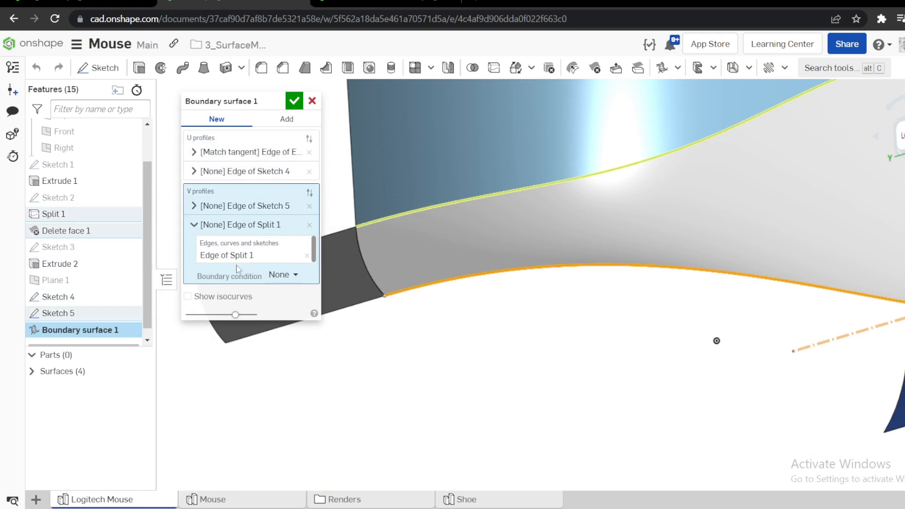
pyautogui.click(282, 275)
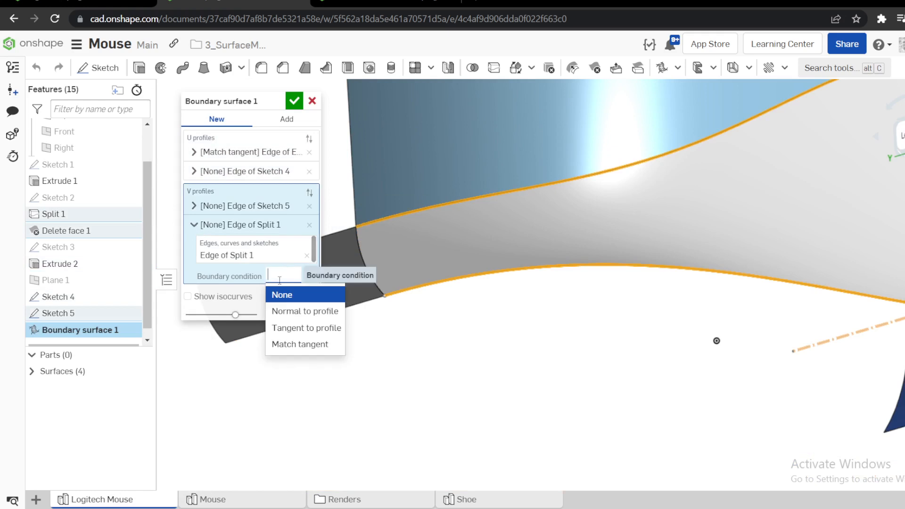
pyautogui.click(297, 328)
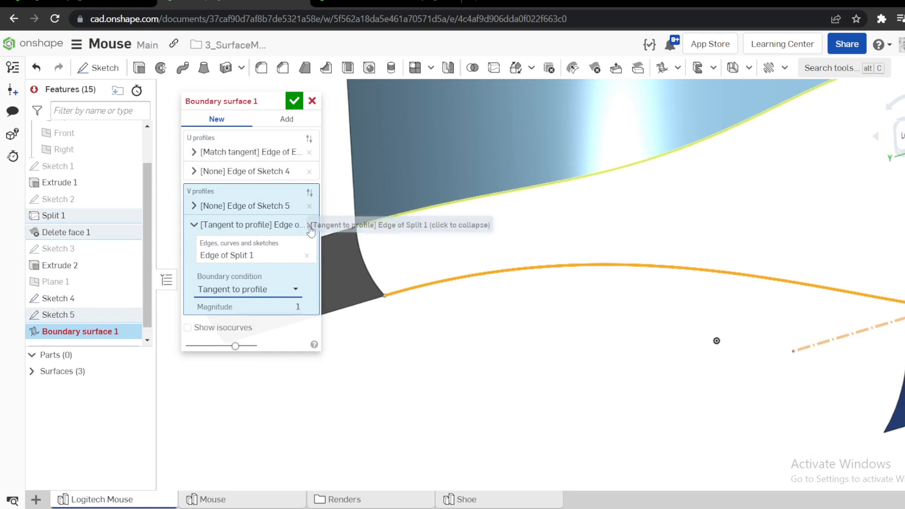
pyautogui.click(295, 289)
pyautogui.click(246, 323)
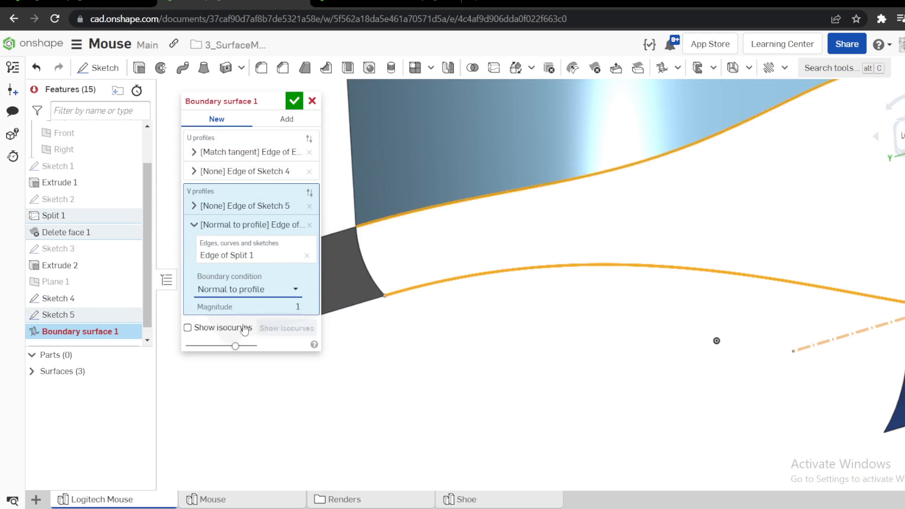
# Return the Split 1 edge profile's boundary condition to None and accept the boundary surface
pyautogui.click(194, 225)
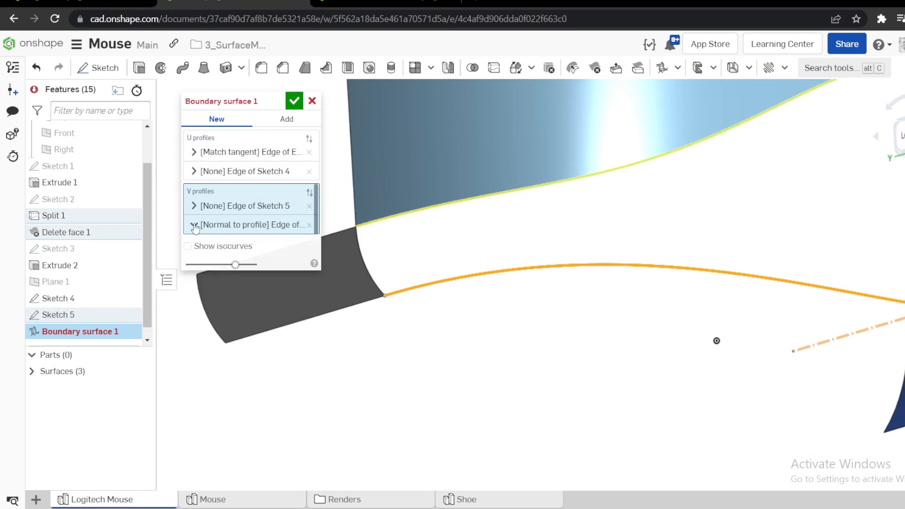
pyautogui.click(289, 230)
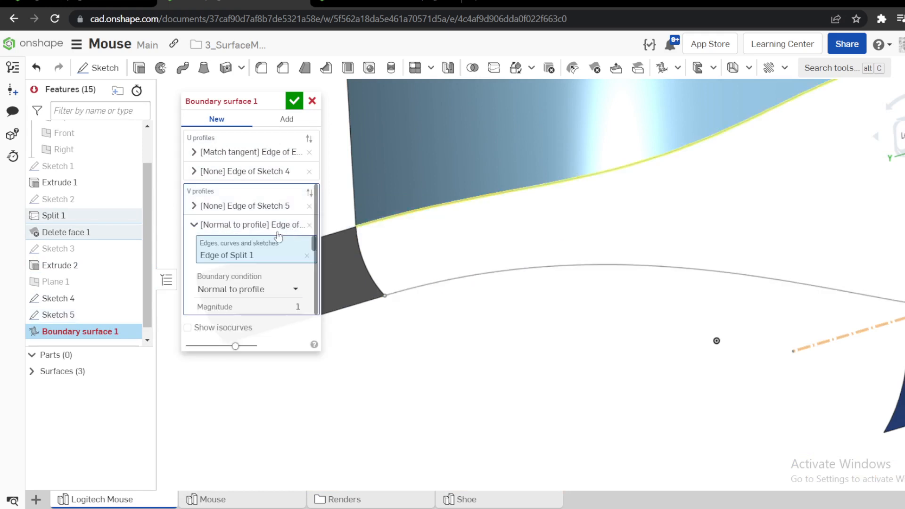
pyautogui.click(254, 289)
pyautogui.click(221, 307)
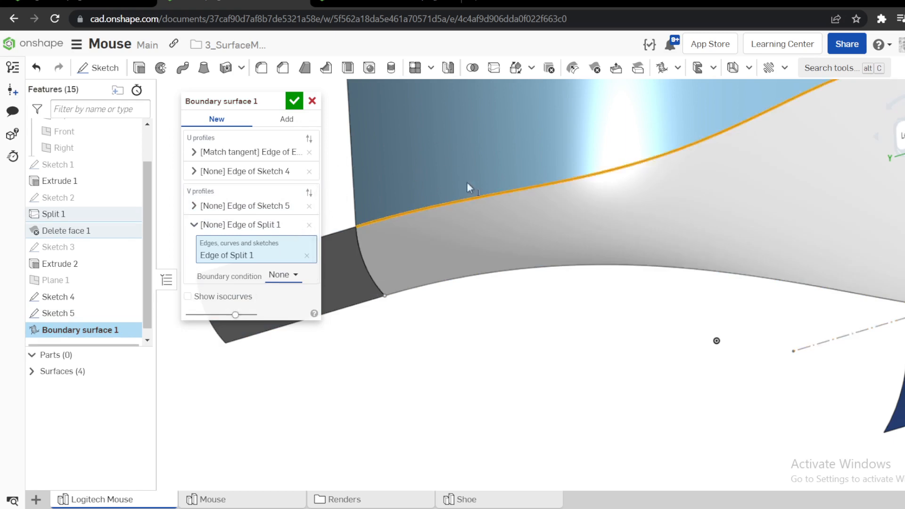
pyautogui.click(294, 101)
# Examine the boundary surface from several angles, checking how it meets the upper wall and the Extrude 2 strip
pyautogui.scroll(-3, 513, 221)
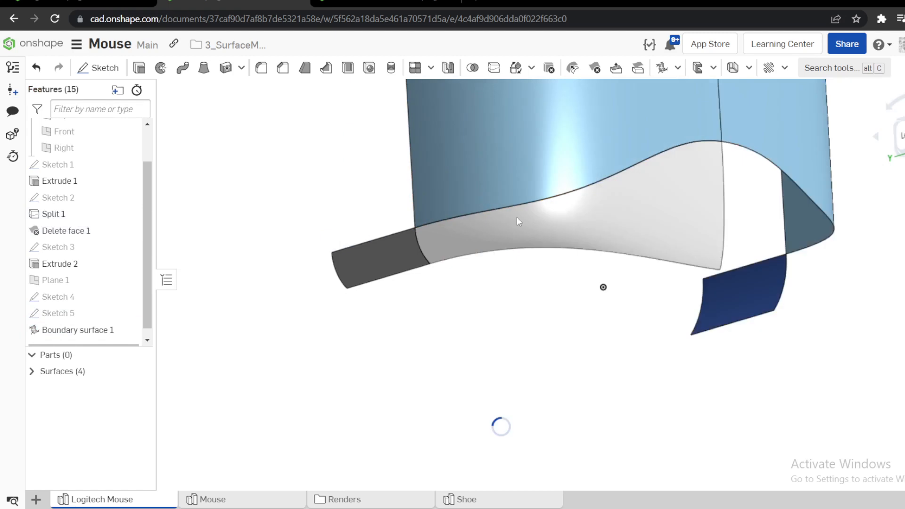
pyautogui.moveTo(517, 216); pyautogui.dragTo(587, 225, button='right')
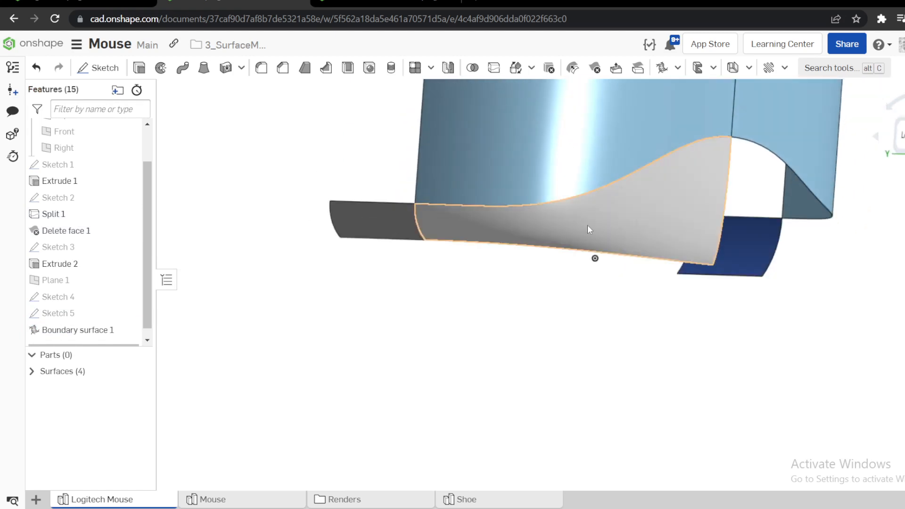
pyautogui.scroll(-2, 588, 225)
pyautogui.scroll(3, 660, 153)
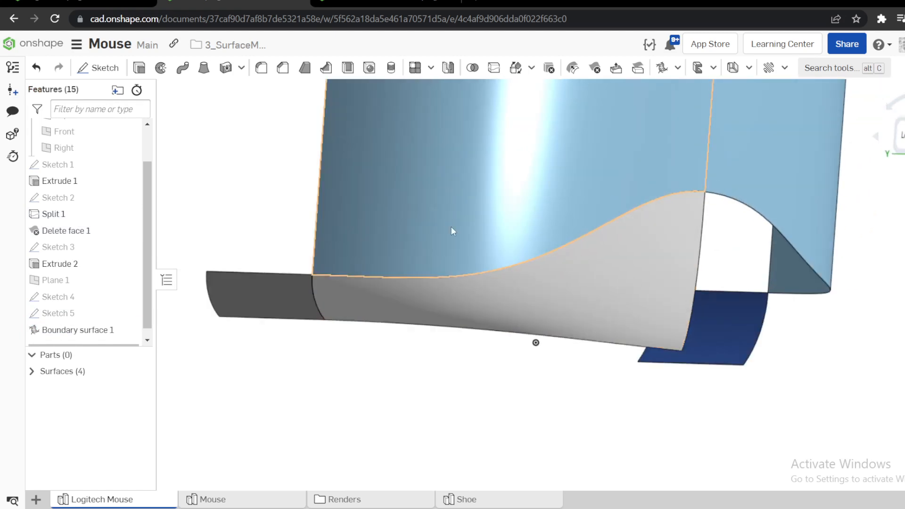
pyautogui.moveTo(451, 227); pyautogui.dragTo(445, 250, button='right')
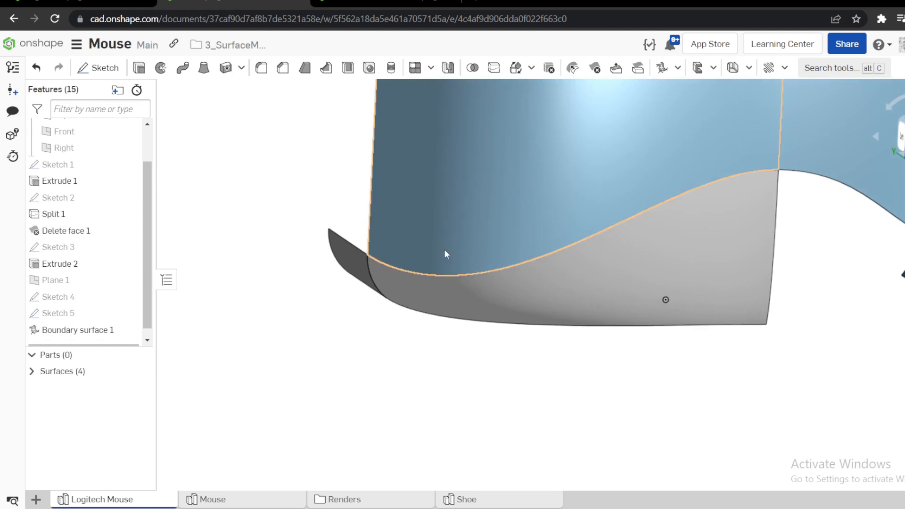
pyautogui.scroll(-3, 476, 248)
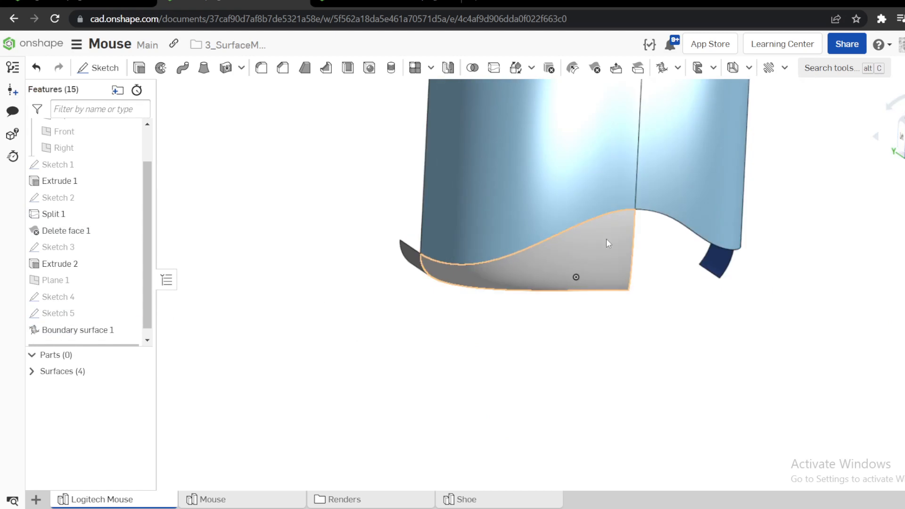
pyautogui.scroll(3, 433, 250)
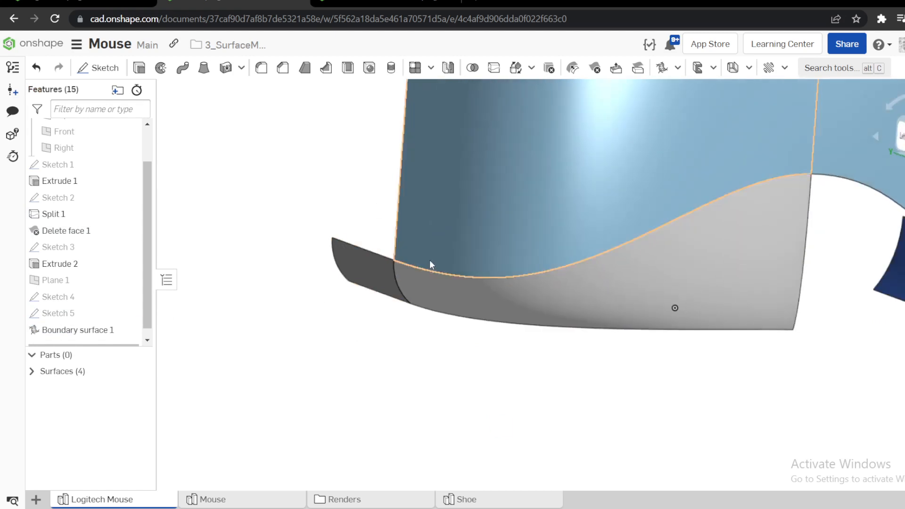
pyautogui.click(374, 271)
pyautogui.click(419, 344)
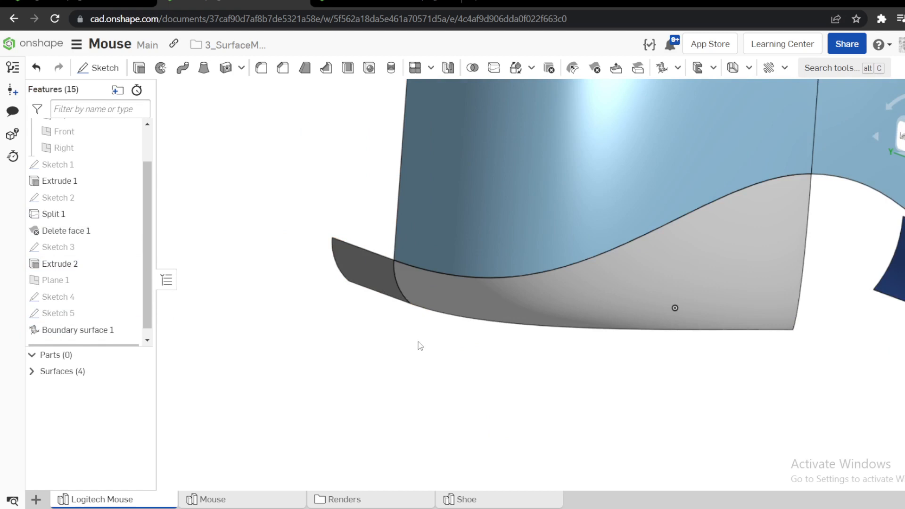
pyautogui.moveTo(419, 345); pyautogui.dragTo(457, 306, button='right')
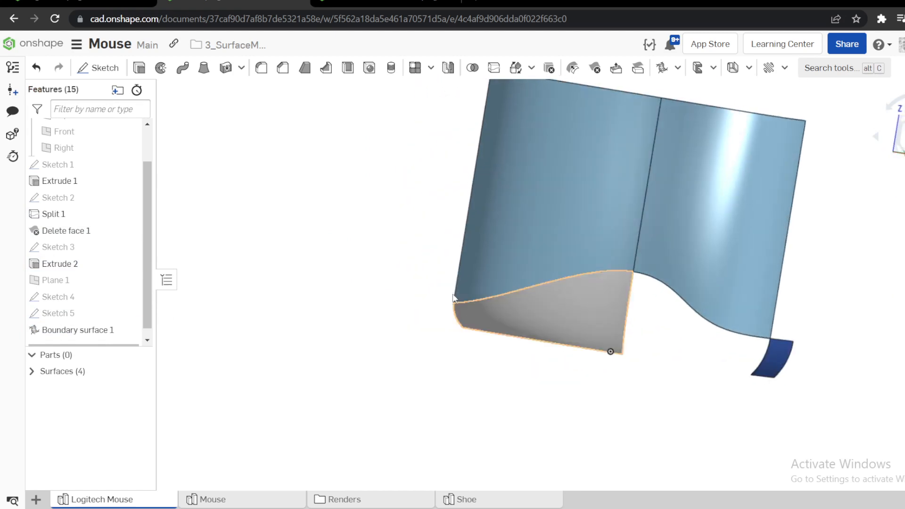
pyautogui.click(663, 68)
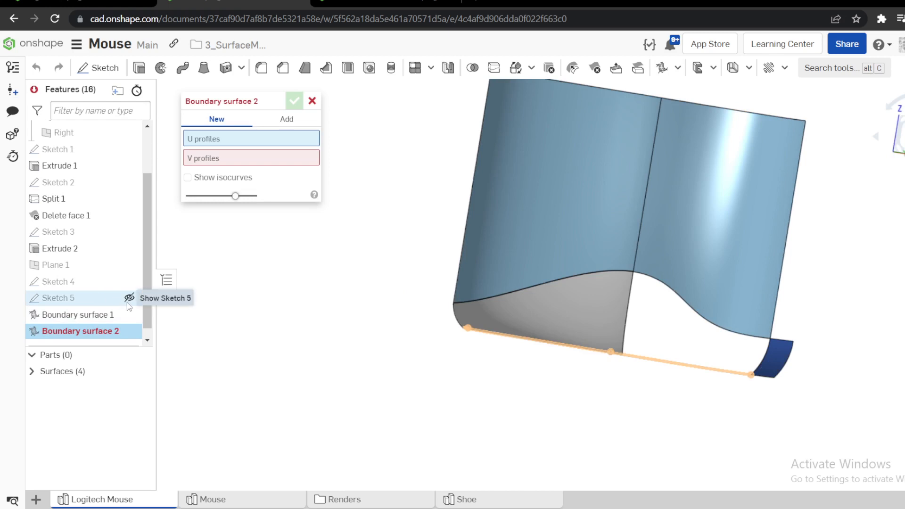
pyautogui.moveTo(374, 289)
pyautogui.mouseDown(button='right')
pyautogui.moveTo(353, 307)
pyautogui.moveTo(377, 284)
pyautogui.mouseUp(button='right')
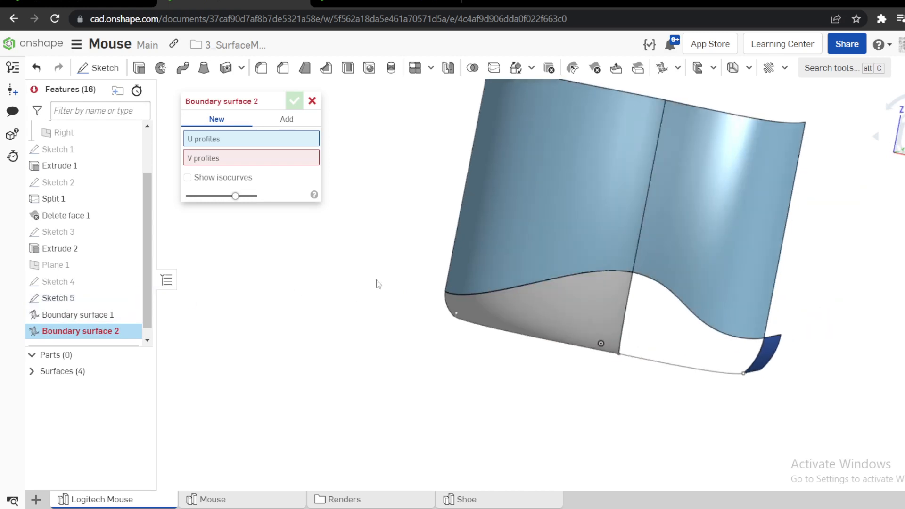
pyautogui.click(621, 333)
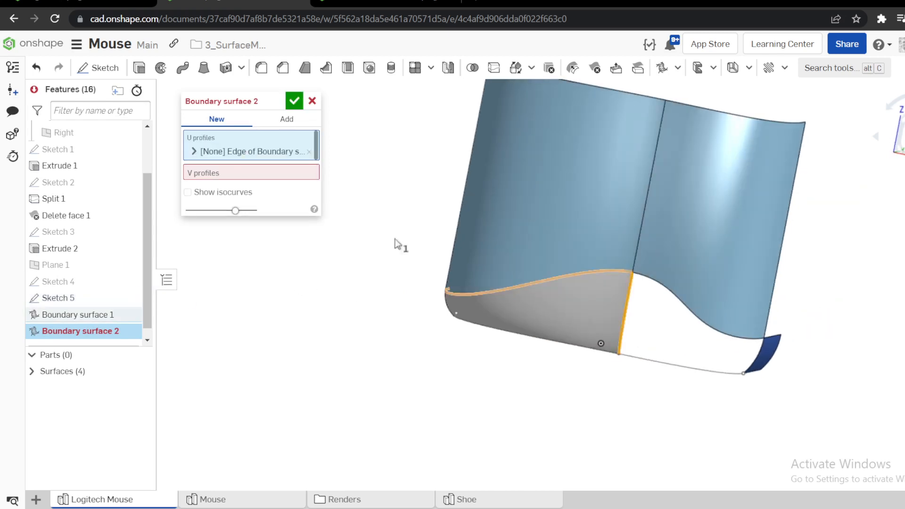
pyautogui.click(195, 154)
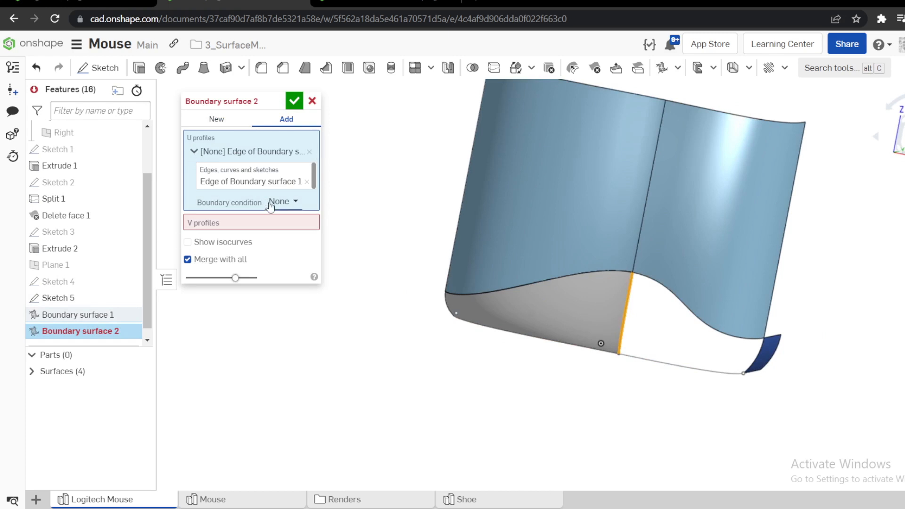
pyautogui.click(285, 202)
pyautogui.click(289, 255)
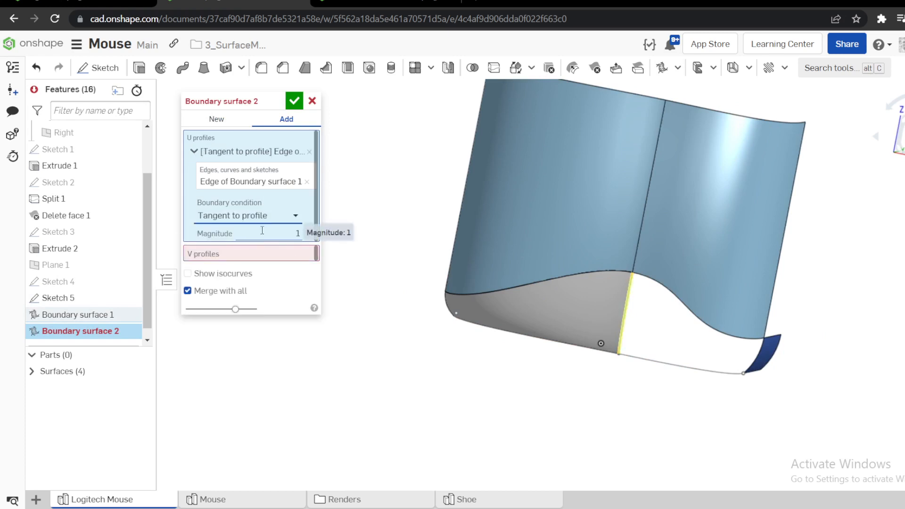
pyautogui.click(270, 216)
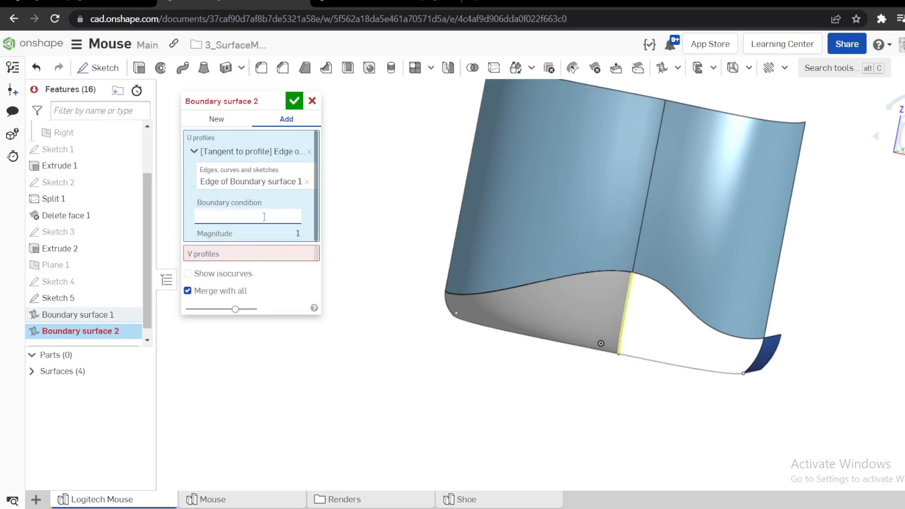
pyautogui.click(385, 332)
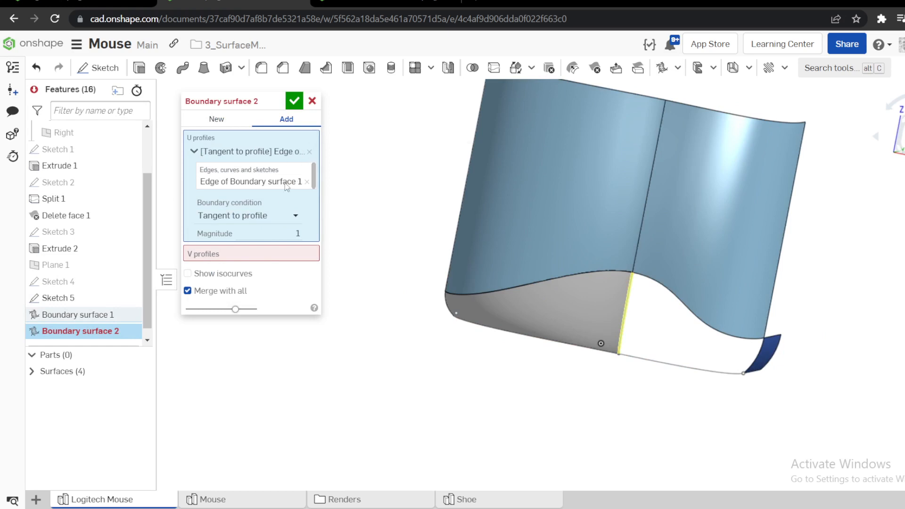
pyautogui.click(312, 100)
# Start a New surface loft from the open side edge of Boundary surface 1 to the facing Extrude 2 edge, with Sketch 5 shown
pyautogui.click(204, 67)
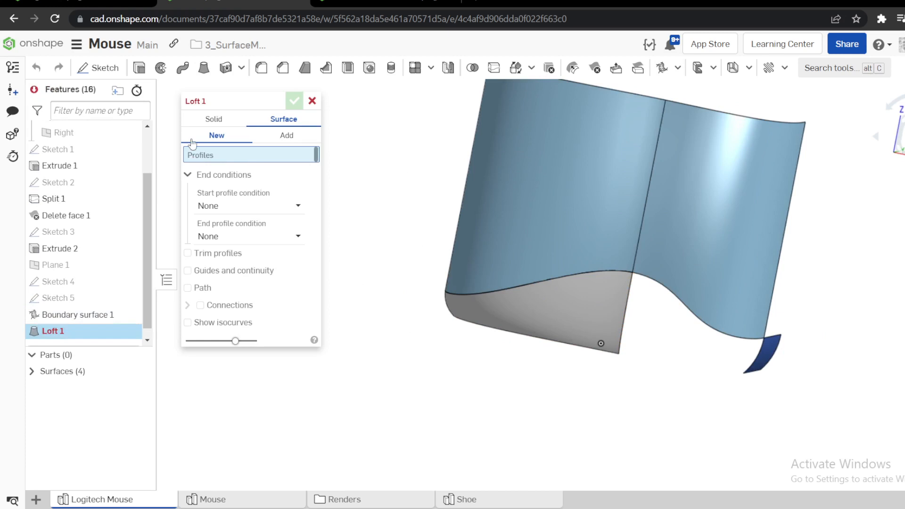
pyautogui.click(630, 304)
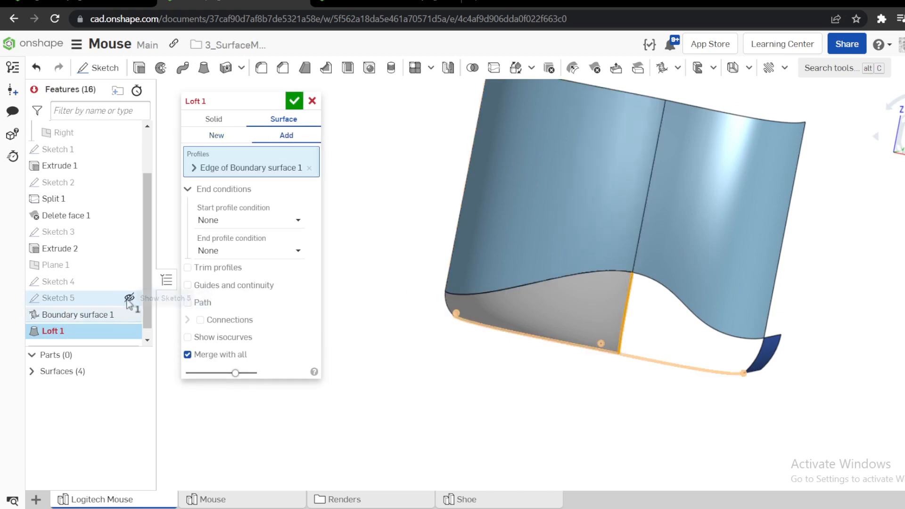
pyautogui.click(754, 357)
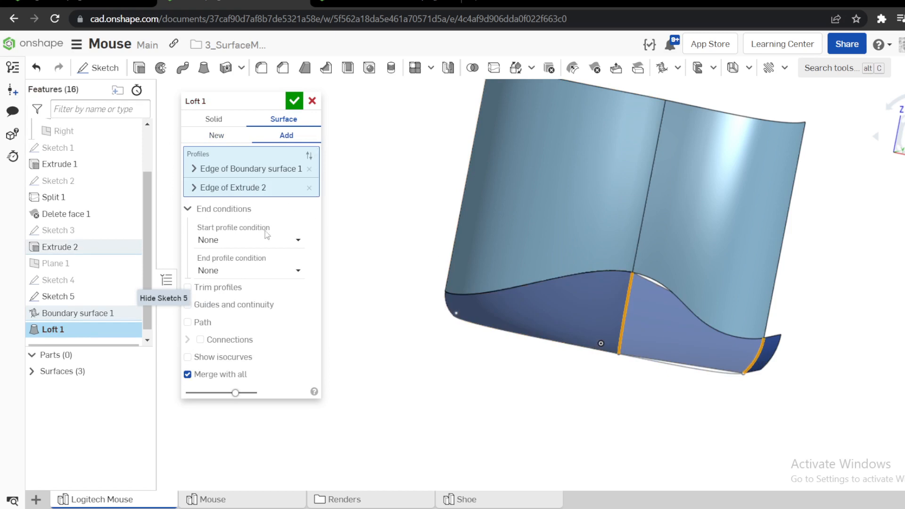
pyautogui.moveTo(353, 241); pyautogui.dragTo(397, 262, button='right')
pyautogui.moveTo(436, 324); pyautogui.dragTo(460, 330, button='right')
pyautogui.click(216, 136)
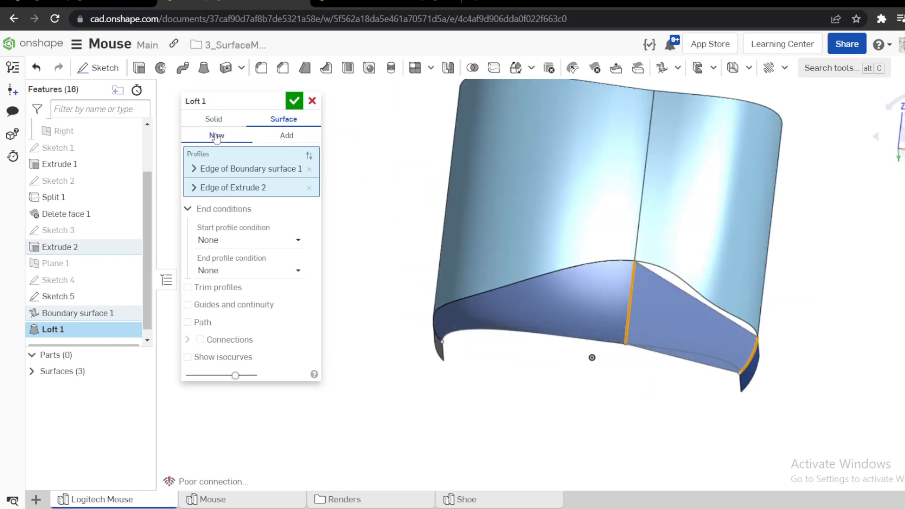
pyautogui.click(193, 169)
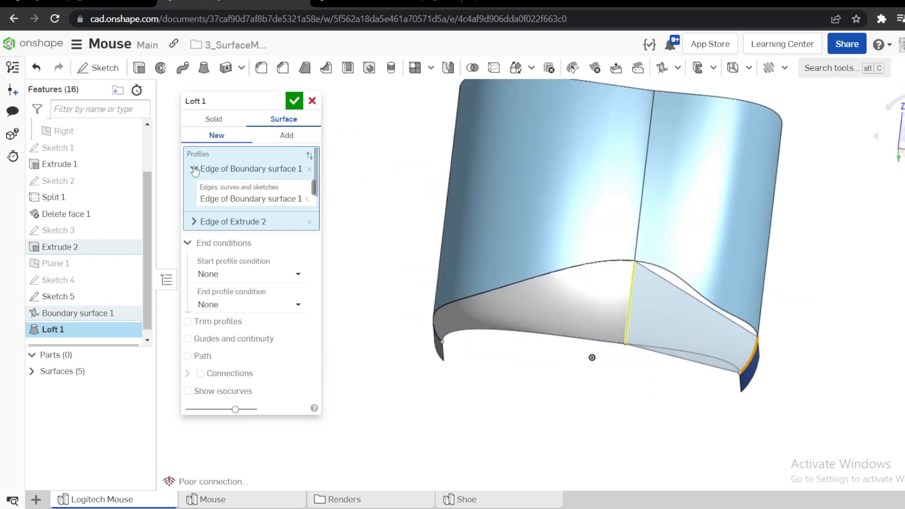
pyautogui.click(194, 169)
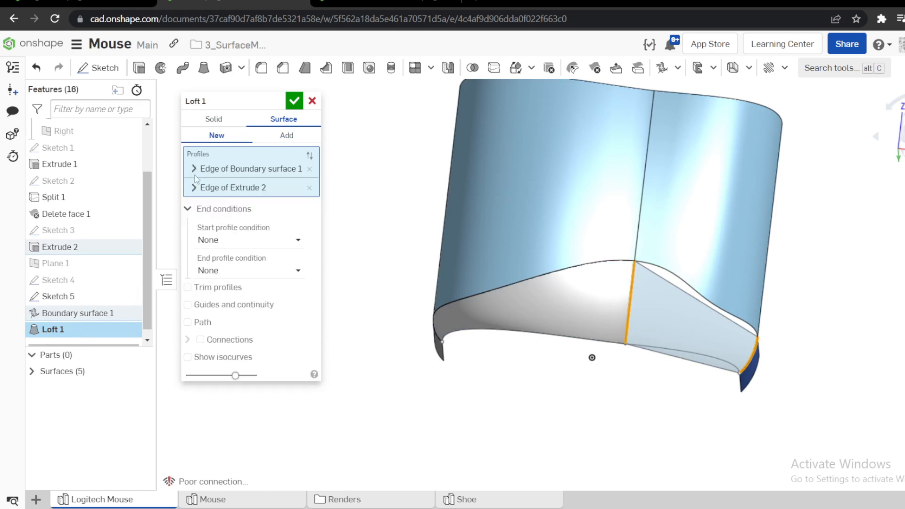
# Set the loft's start profile condition to Match tangent, with the Boundary surface 1 face as the adjacent face
pyautogui.click(273, 240)
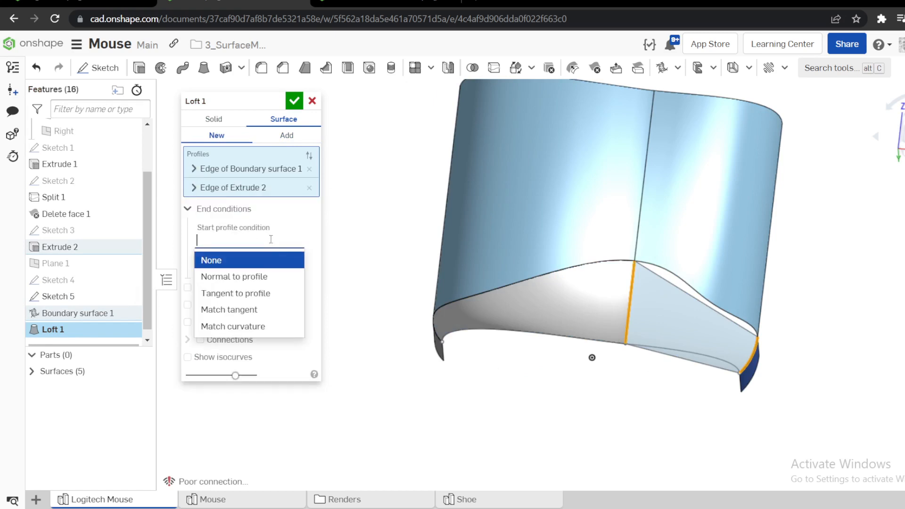
pyautogui.click(240, 309)
pyautogui.click(591, 307)
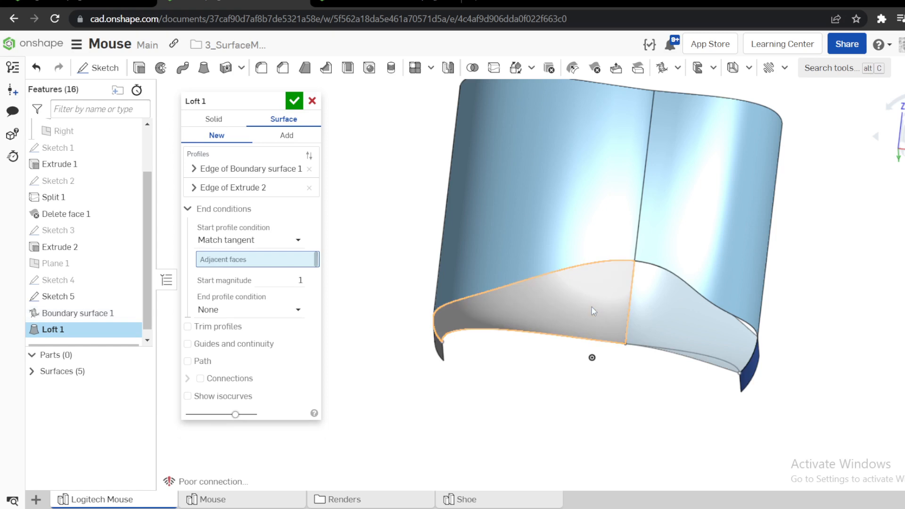
pyautogui.moveTo(592, 307); pyautogui.dragTo(507, 310, button='right')
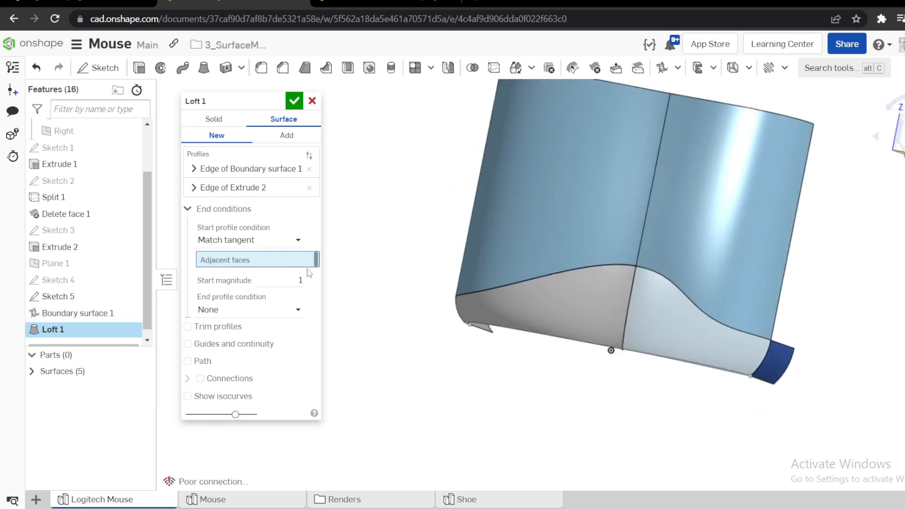
pyautogui.click(579, 311)
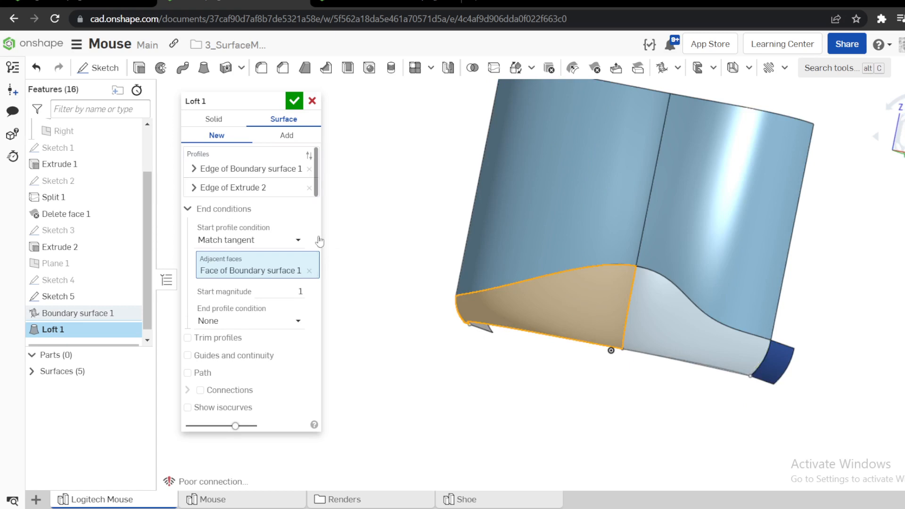
pyautogui.moveTo(500, 278); pyautogui.dragTo(490, 242, button='right')
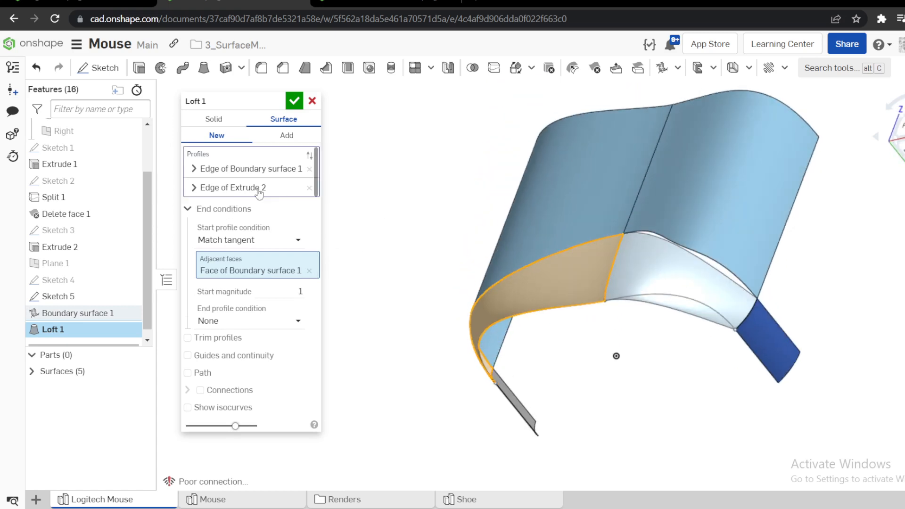
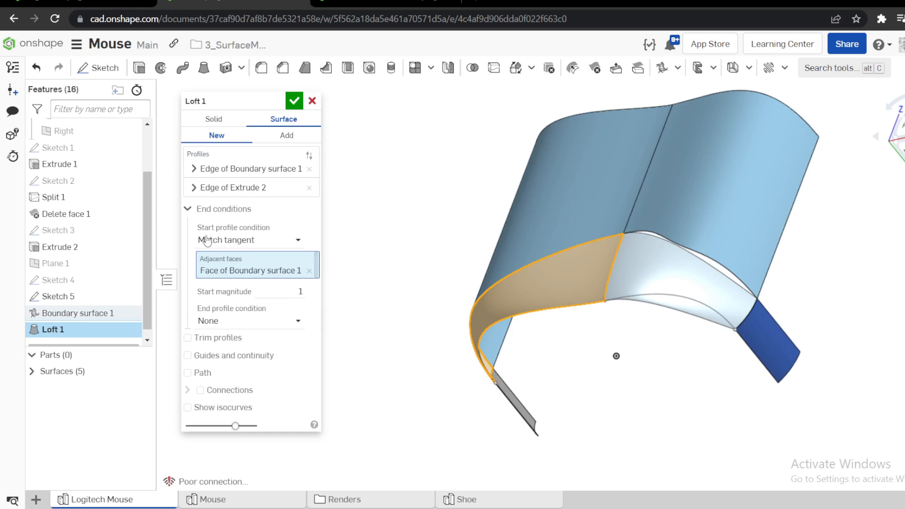
# Set the loft's end profile condition to Match tangent, with the Extrude 2 face as the adjacent face
pyautogui.click(232, 322)
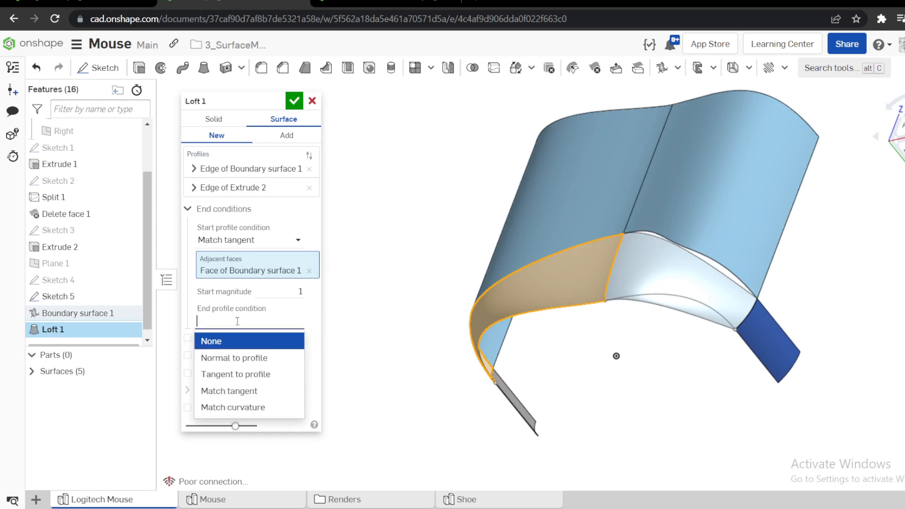
pyautogui.click(253, 400)
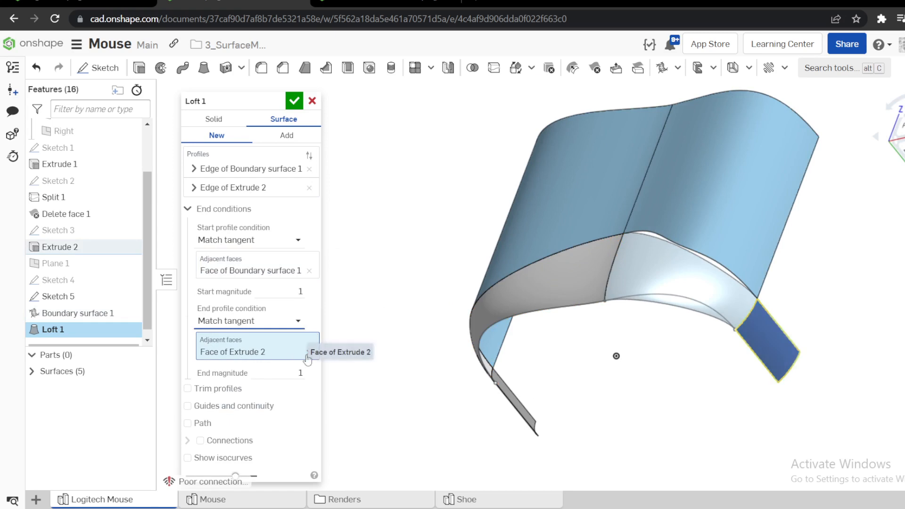
pyautogui.moveTo(408, 361)
pyautogui.mouseDown(button='right')
pyautogui.moveTo(406, 386)
pyautogui.moveTo(425, 362)
pyautogui.mouseUp(button='right')
# Enable guides and continuity for the loft and use the Split 1 edge and the Sketch 5 curve as guides
pyautogui.click(197, 407)
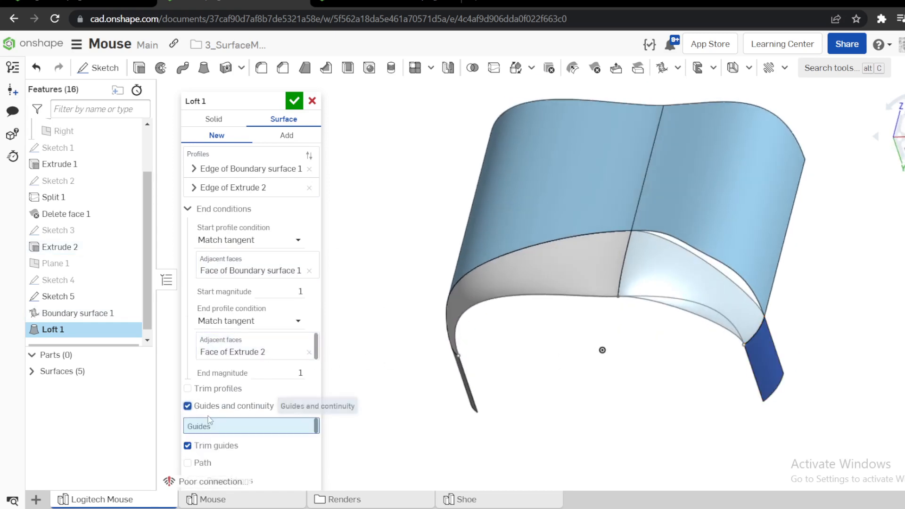
pyautogui.click(669, 242)
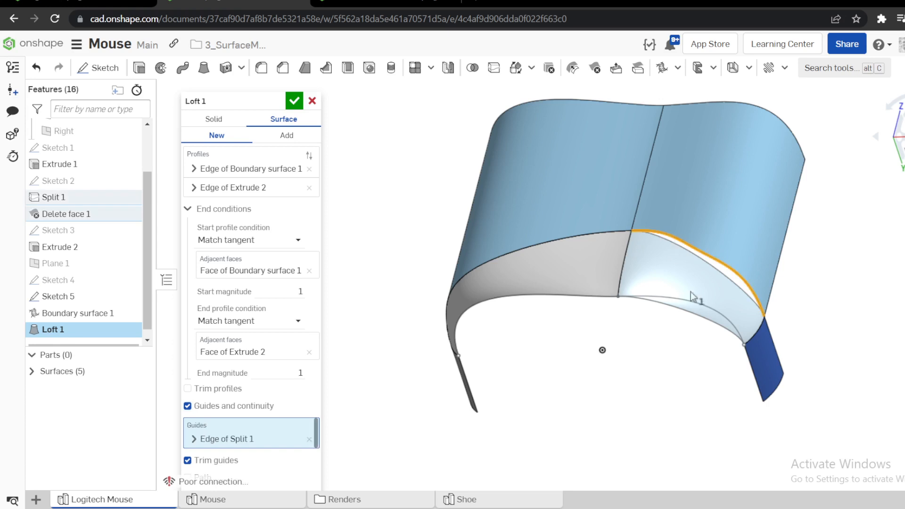
pyautogui.click(689, 306)
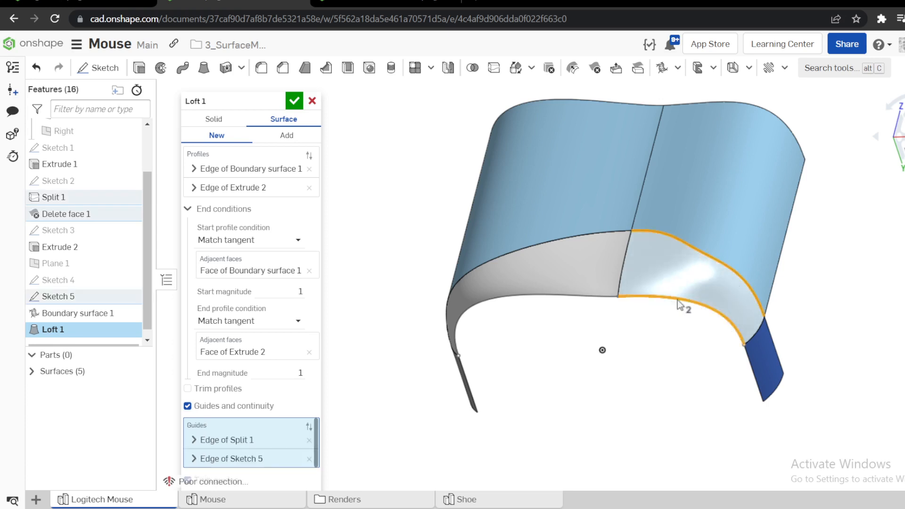
pyautogui.moveTo(688, 305)
pyautogui.mouseDown(button='right')
pyautogui.moveTo(627, 340)
pyautogui.moveTo(636, 299)
pyautogui.moveTo(436, 273)
pyautogui.mouseUp(button='right')
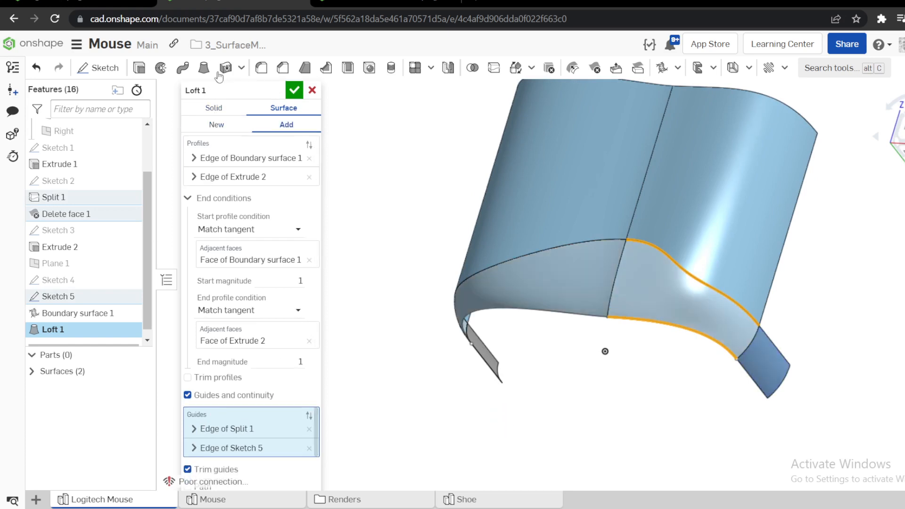
# Set the guided loft to create a New surface instead of adding to existing ones, and accept it
pyautogui.click(192, 204)
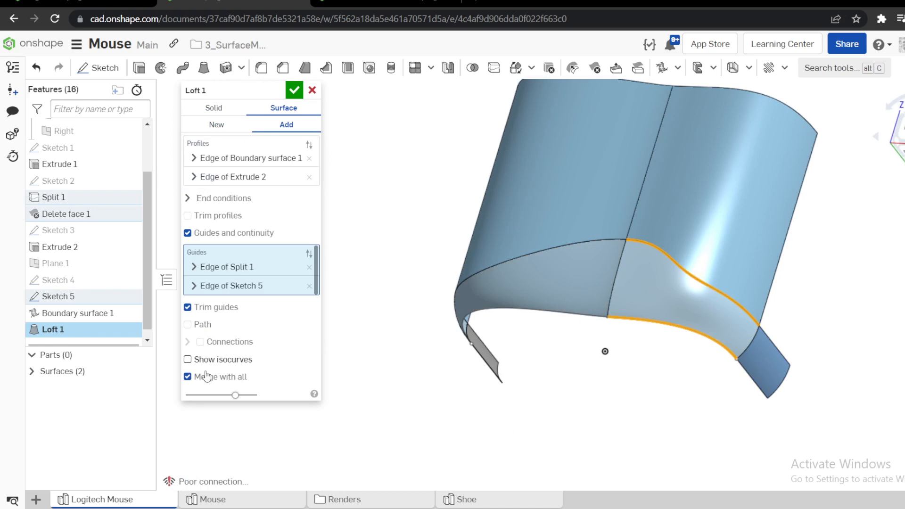
pyautogui.moveTo(526, 282); pyautogui.dragTo(599, 253, button='right')
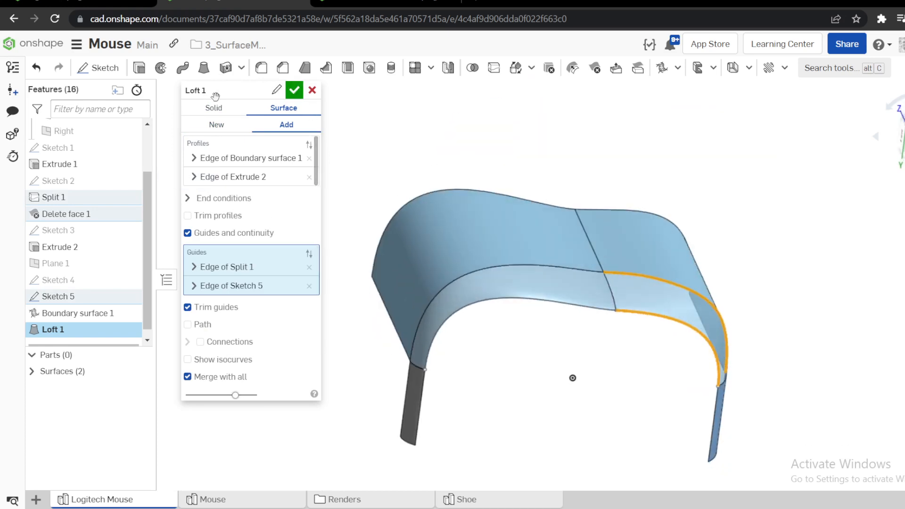
pyautogui.click(227, 125)
pyautogui.click(294, 92)
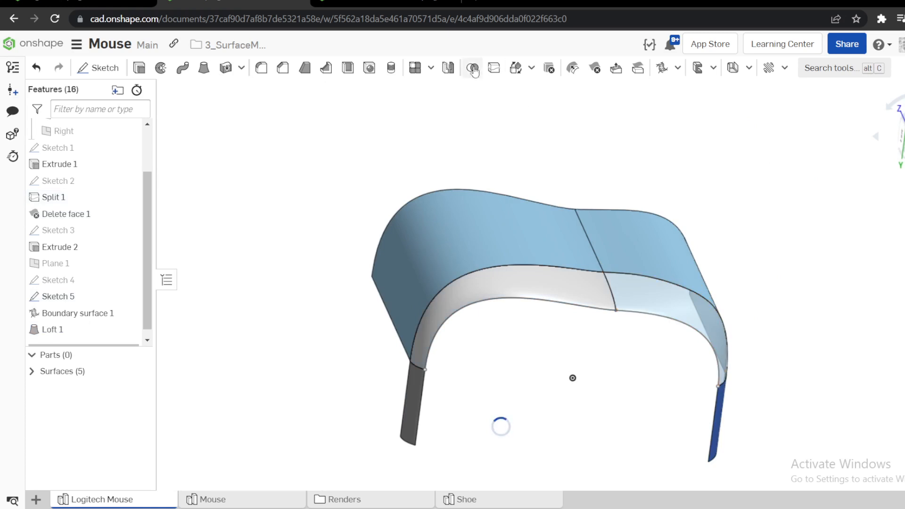
# Union the boundary surface and the neighbouring loft surface with a Boolean, without keeping the tools
pyautogui.click(472, 68)
pyautogui.click(626, 289)
pyautogui.click(625, 288)
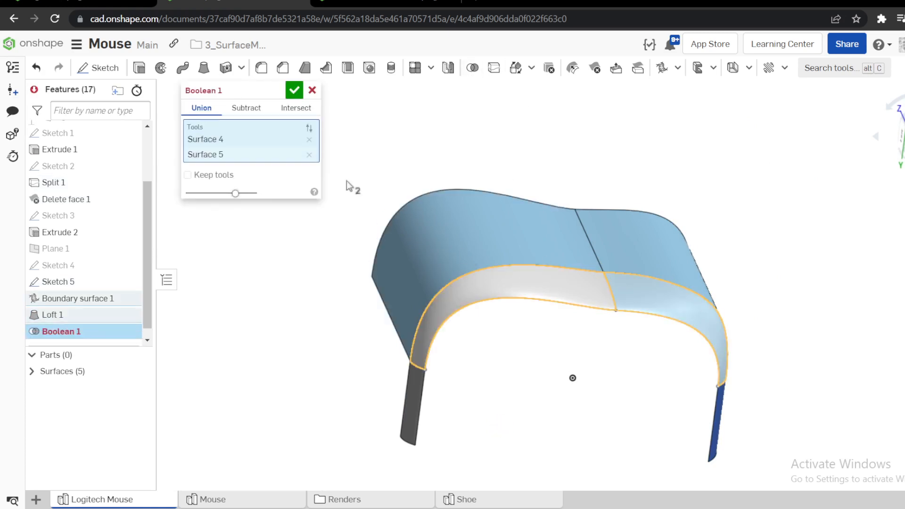
pyautogui.click(296, 90)
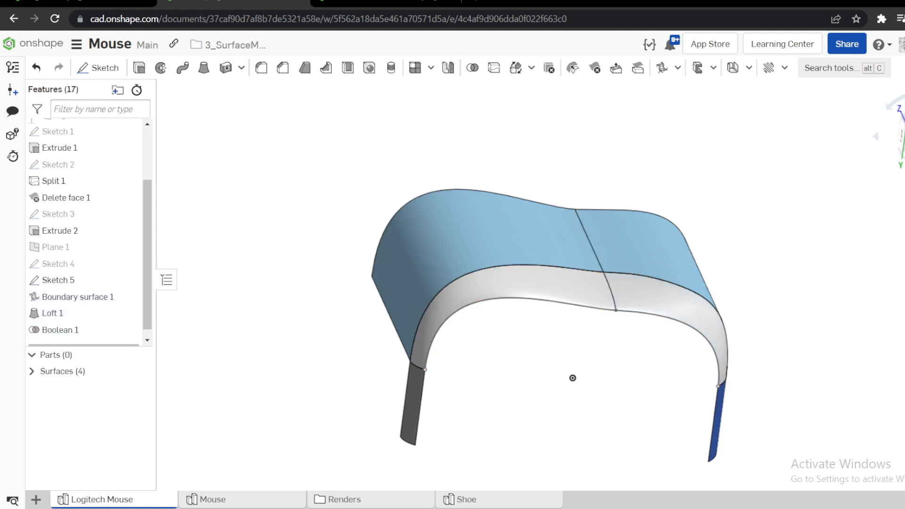
# Display zebra stripes on the model and examine the seam between the boundary surface and the loft up close
pyautogui.click(902, 180)
pyautogui.moveTo(889, 392)
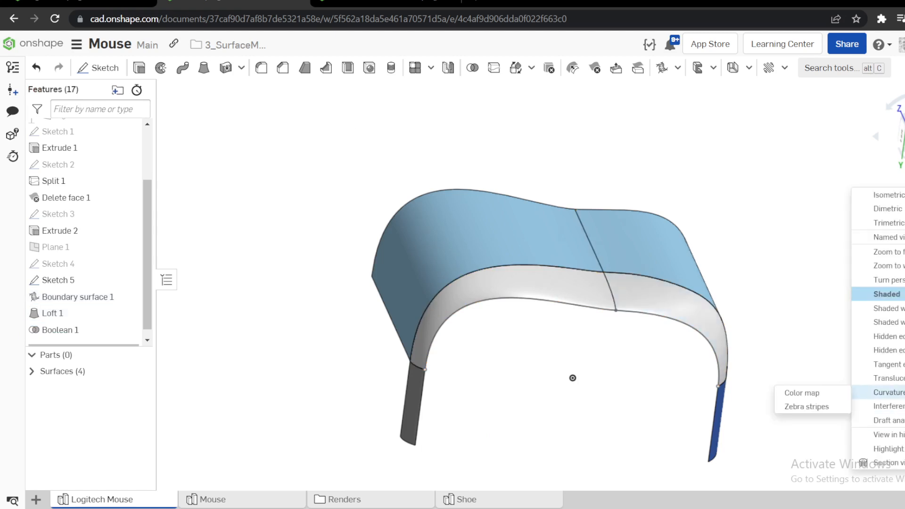
pyautogui.click(825, 407)
pyautogui.click(815, 409)
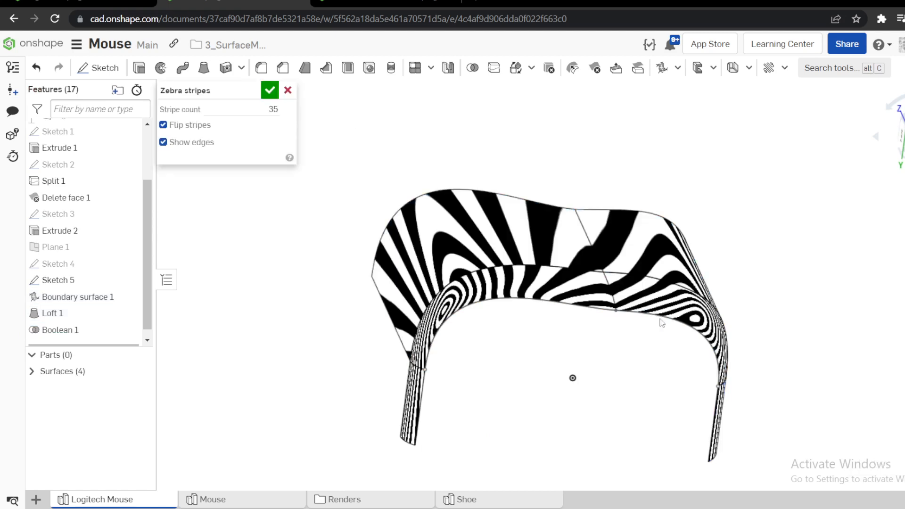
pyautogui.moveTo(612, 288); pyautogui.dragTo(556, 370, button='right')
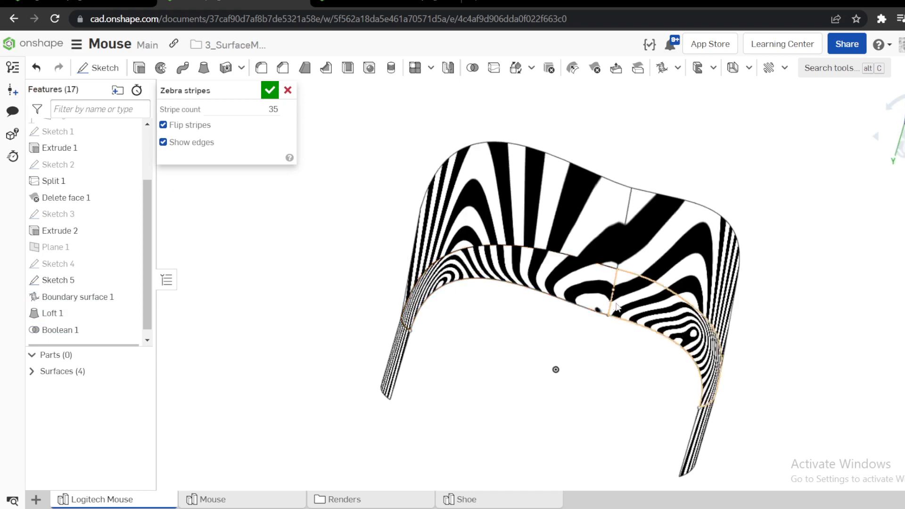
pyautogui.scroll(5, 621, 304)
pyautogui.moveTo(621, 305)
pyautogui.mouseDown(button='right')
pyautogui.moveTo(591, 332)
pyautogui.moveTo(620, 277)
pyautogui.moveTo(615, 308)
pyautogui.mouseUp(button='right')
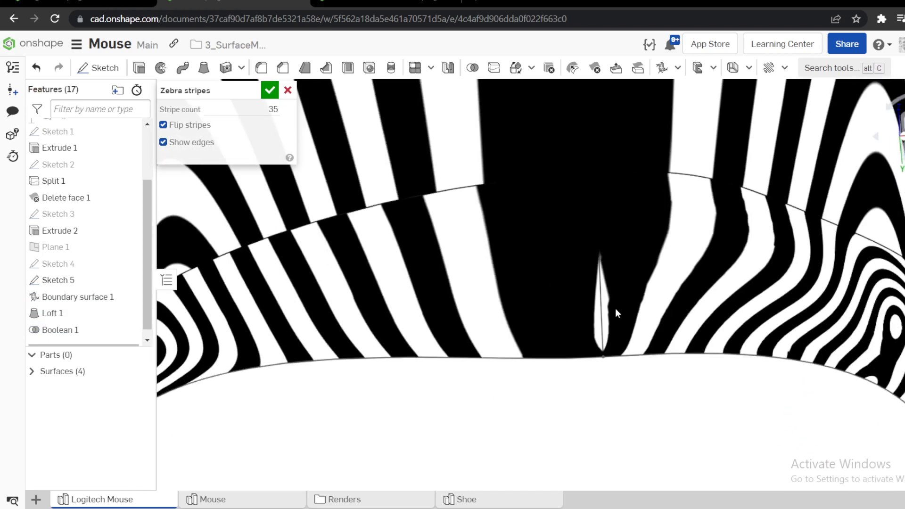
# Examine the zebra stripes straight on across the lower side surfaces and the upper wall, and close the zebra analysis
pyautogui.click(901, 126)
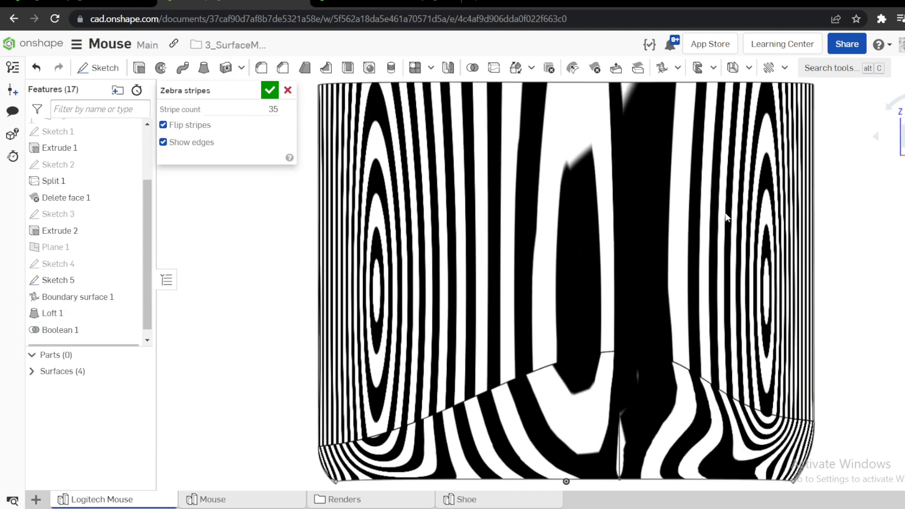
pyautogui.scroll(-4, 594, 332)
pyautogui.scroll(7, 627, 382)
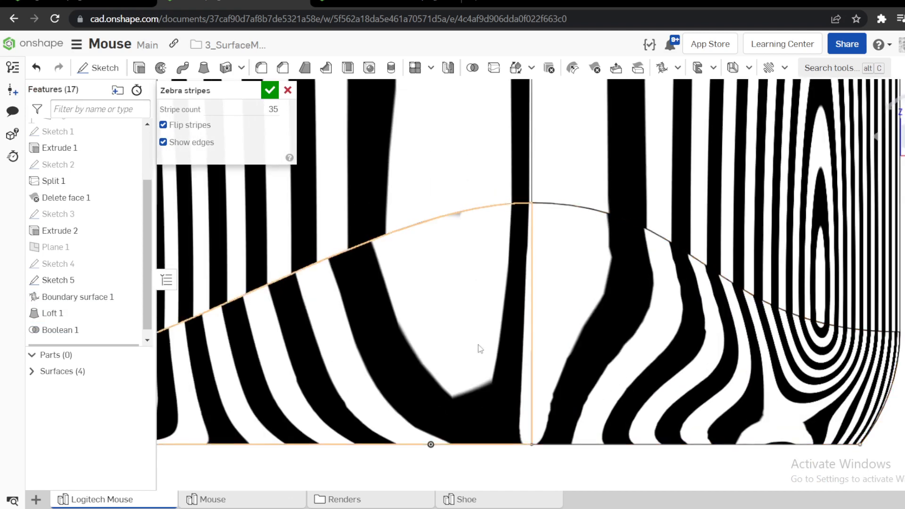
pyautogui.scroll(-3, 583, 395)
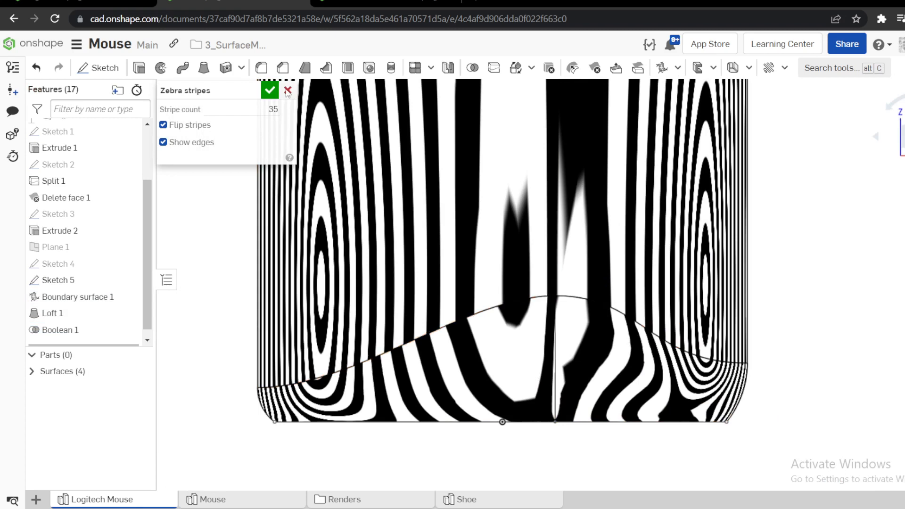
pyautogui.scroll(3, 569, 356)
pyautogui.scroll(-5, 584, 360)
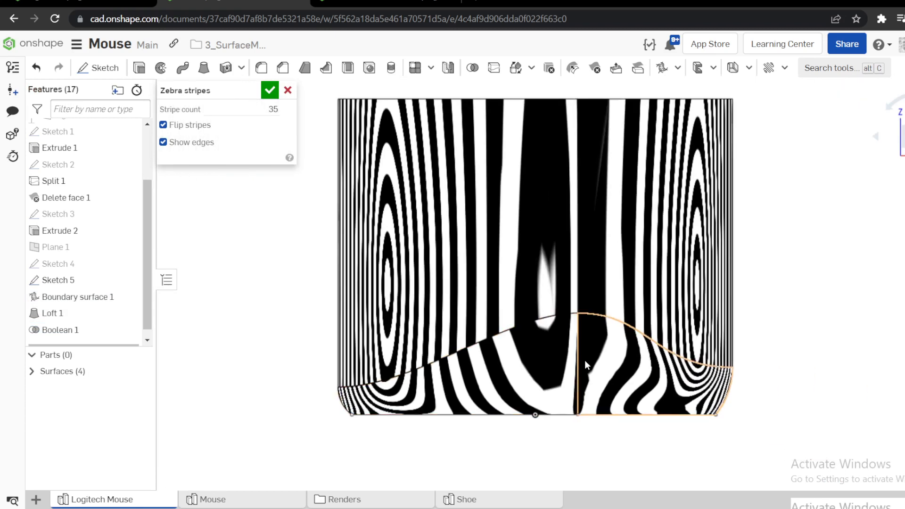
pyautogui.moveTo(545, 393); pyautogui.dragTo(537, 388, button='right')
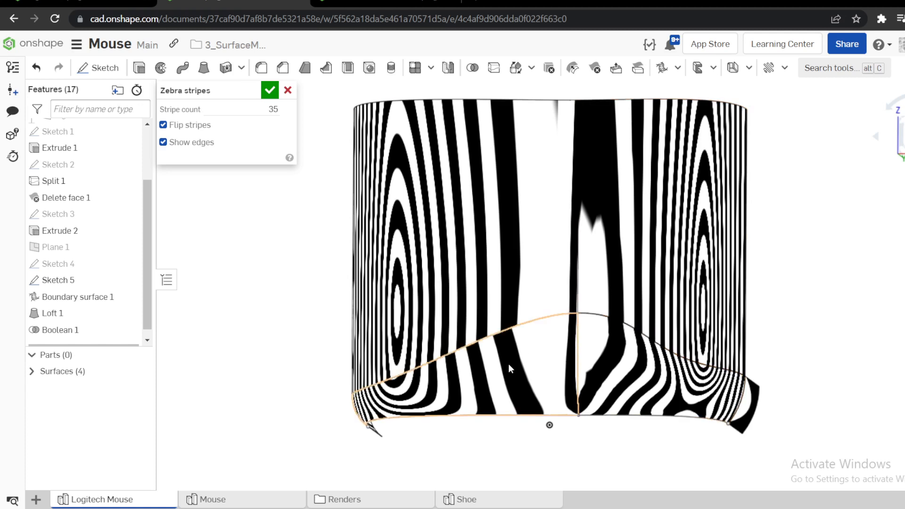
pyautogui.click(288, 90)
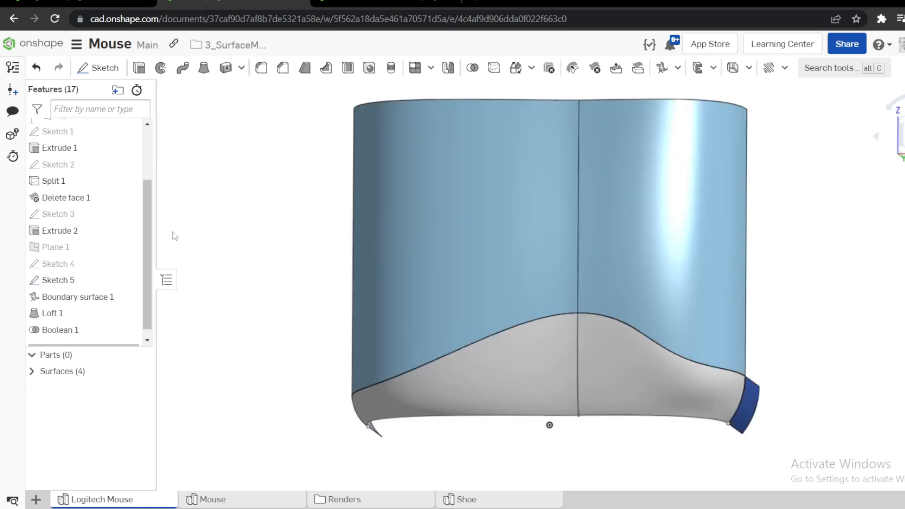
# Roll the feature history back to just before Loft 1 and start a boundary surface with the Boundary surface 1 side edge as U profile
pyautogui.moveTo(78, 345); pyautogui.dragTo(86, 373)
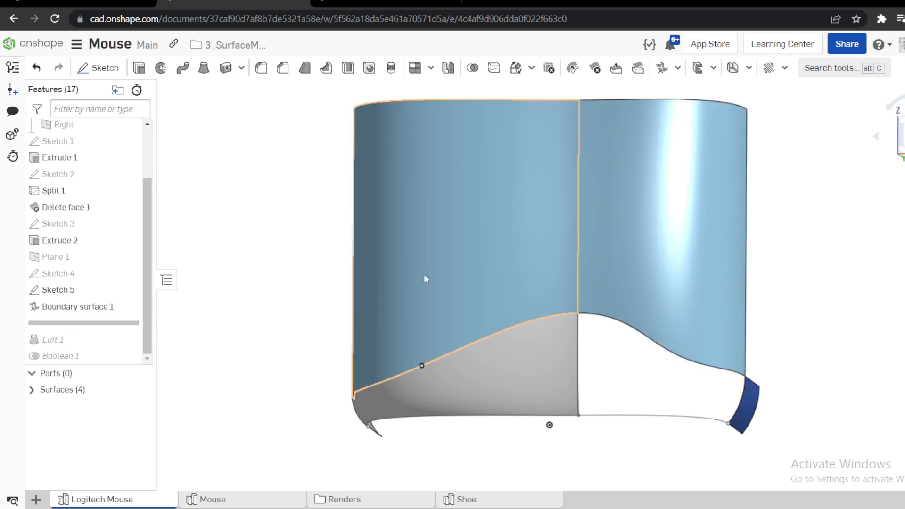
pyautogui.click(663, 69)
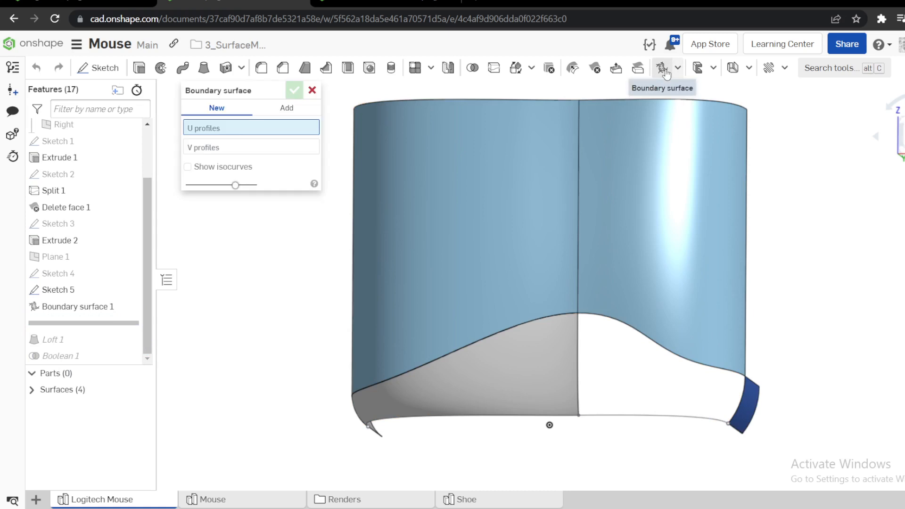
pyautogui.click(577, 371)
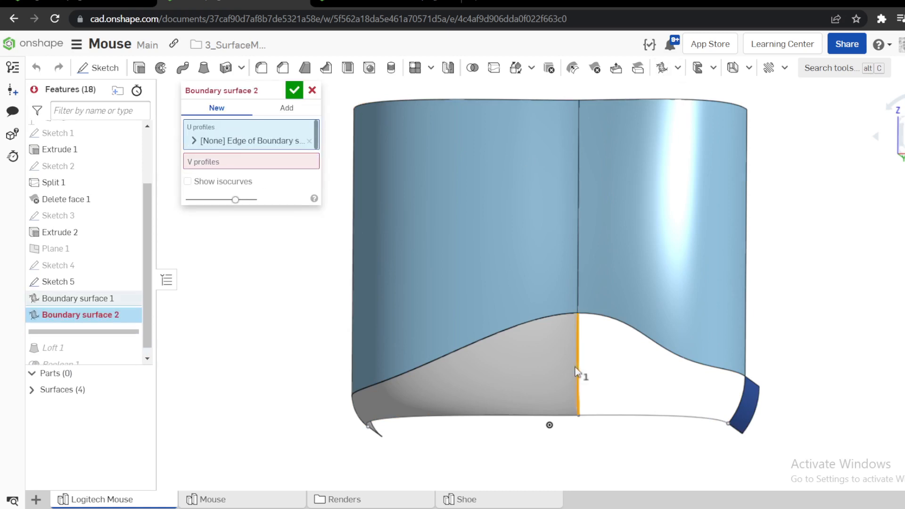
pyautogui.click(214, 160)
pyautogui.click(740, 398)
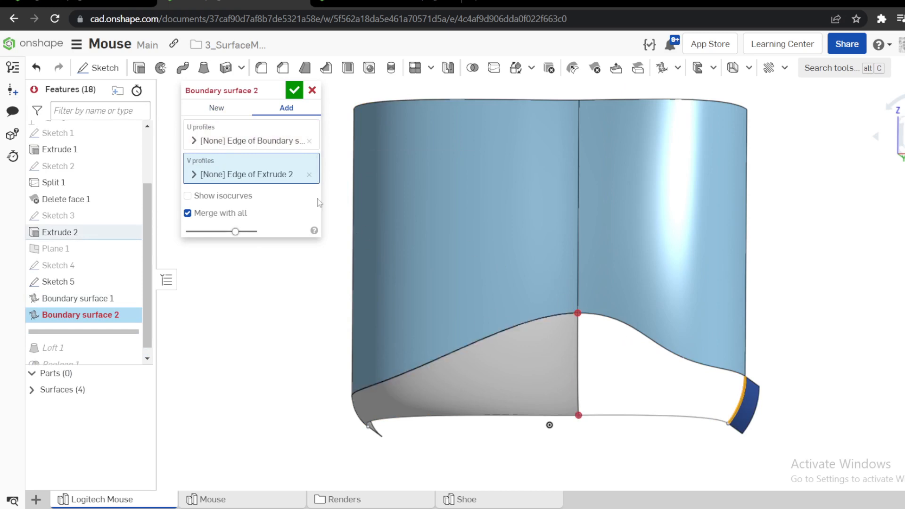
pyautogui.click(309, 175)
# Add the facing Extrude 2 edge as the second U profile, and the Split 1 edge and Sketch 5 curve as V profiles
pyautogui.click(243, 142)
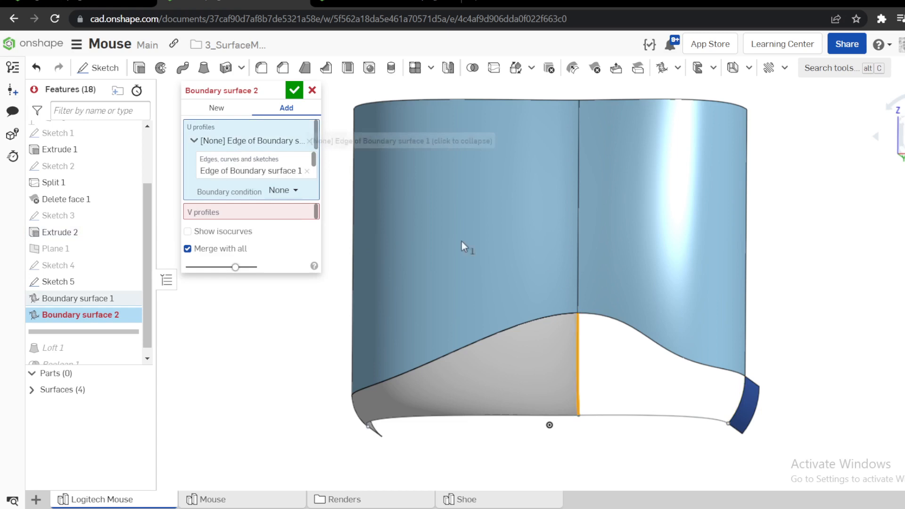
pyautogui.click(225, 142)
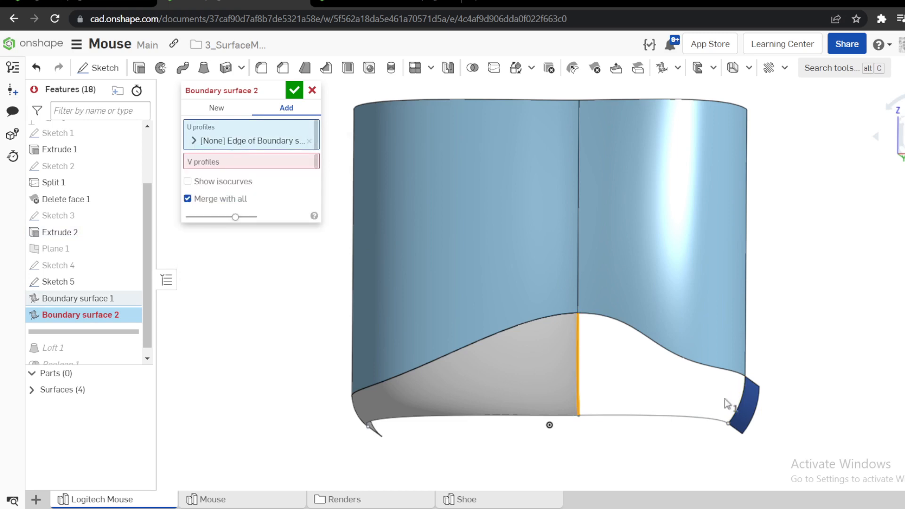
pyautogui.click(733, 413)
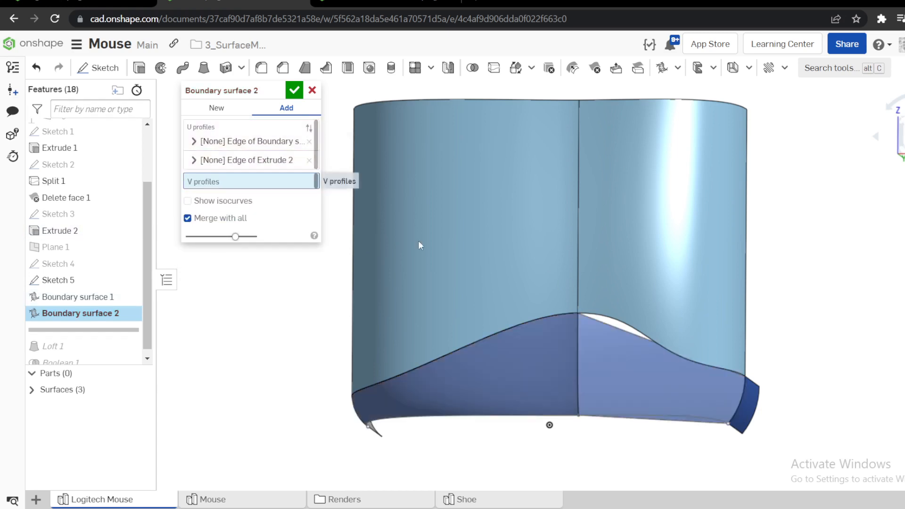
pyautogui.click(623, 330)
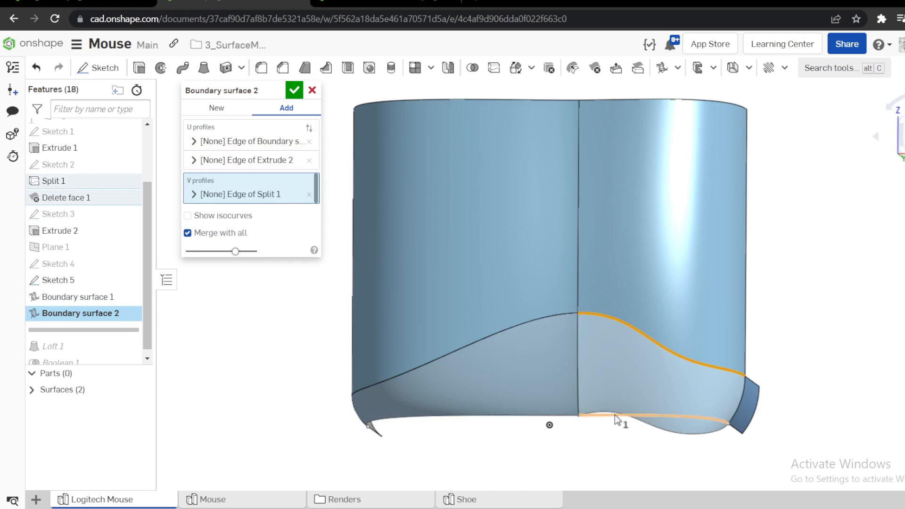
pyautogui.click(614, 415)
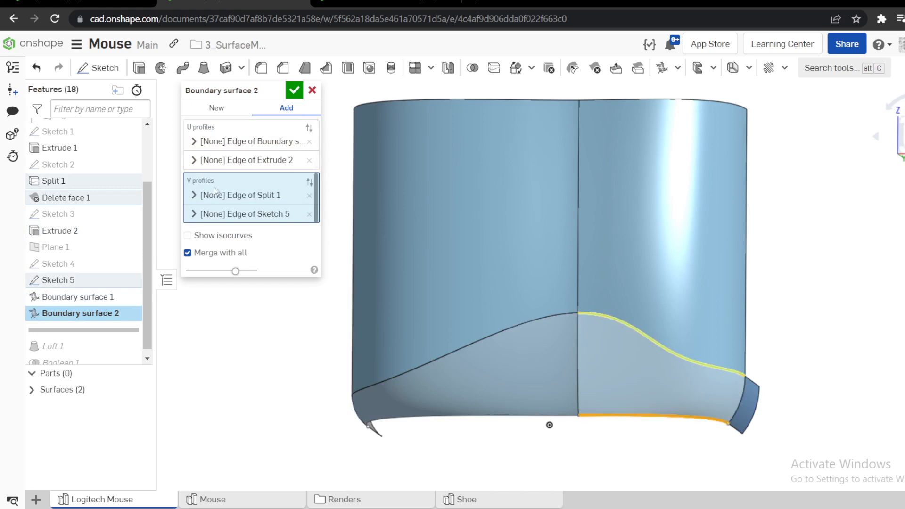
# Set the first U profile's boundary condition to Match tangent, referencing the Boundary surface 1 face
pyautogui.click(194, 142)
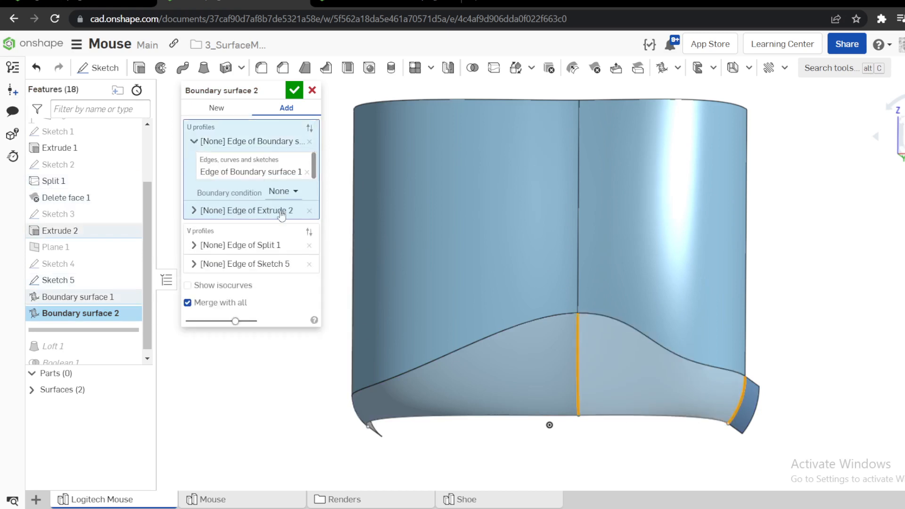
pyautogui.click(278, 191)
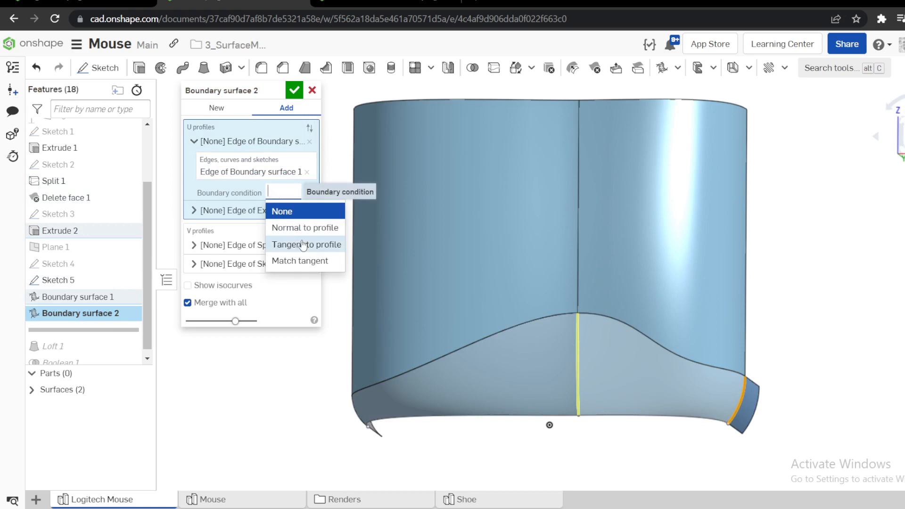
pyautogui.click(289, 260)
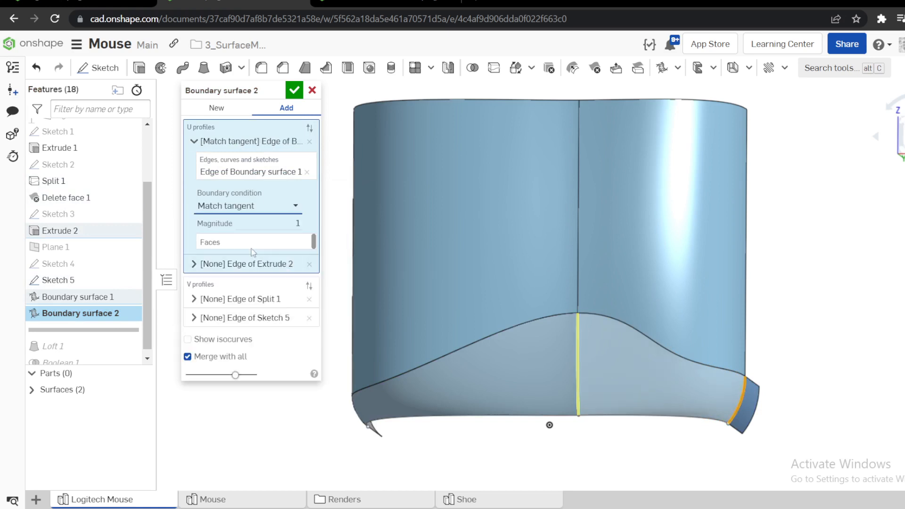
pyautogui.click(227, 245)
pyautogui.click(543, 382)
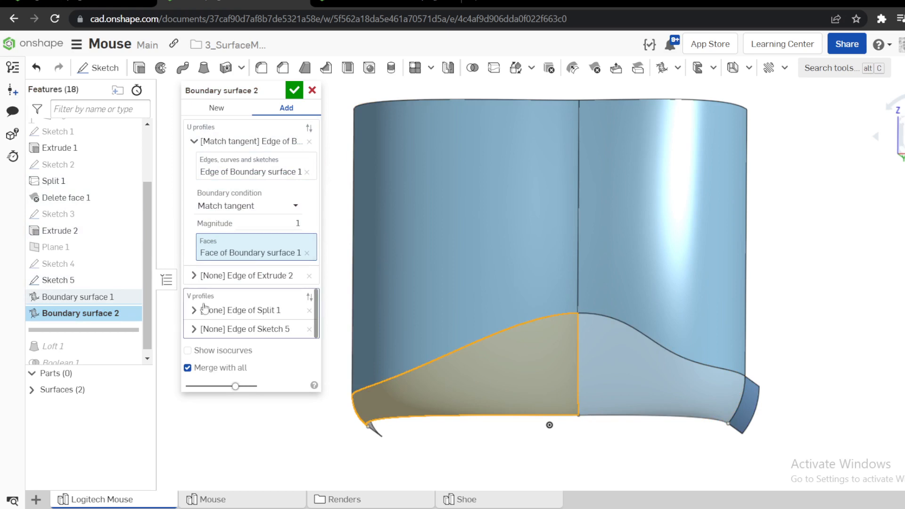
# Set the second U profile to Match tangent with the Extrude 2 face, and create the boundary surface as a new surface
pyautogui.click(194, 275)
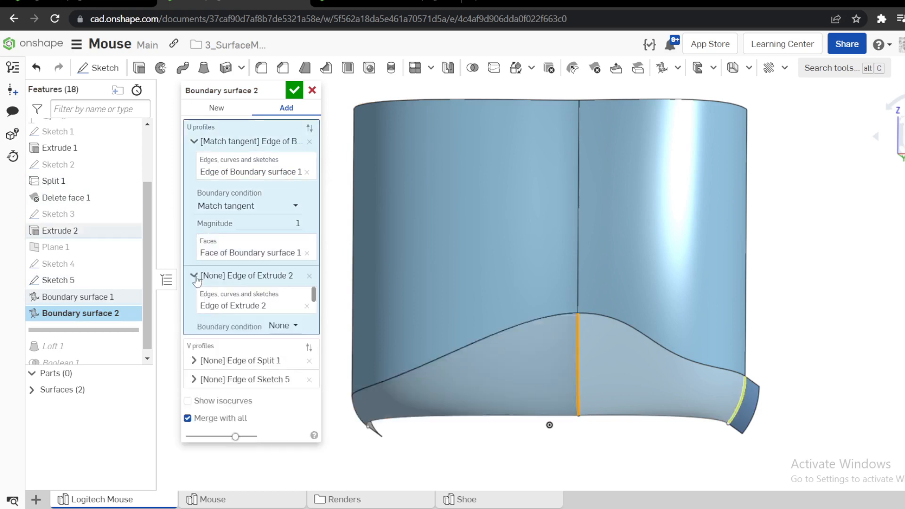
pyautogui.click(295, 325)
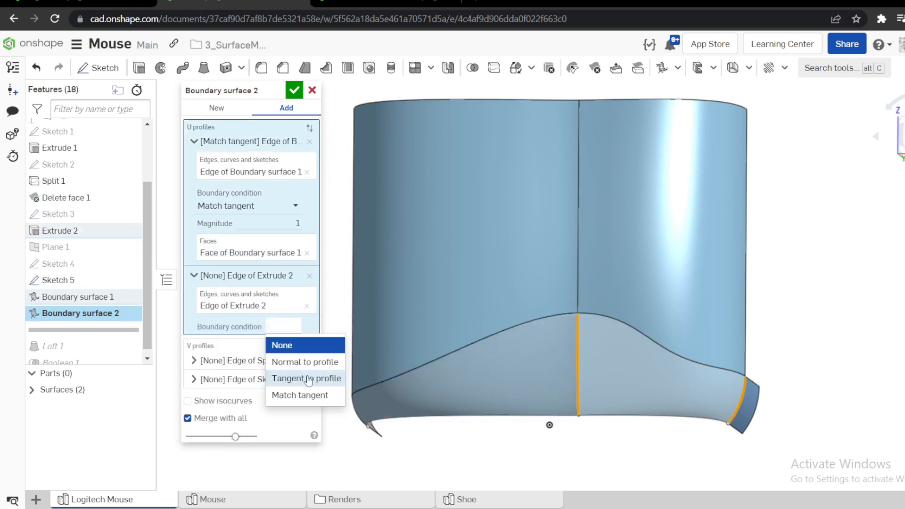
pyautogui.click(303, 394)
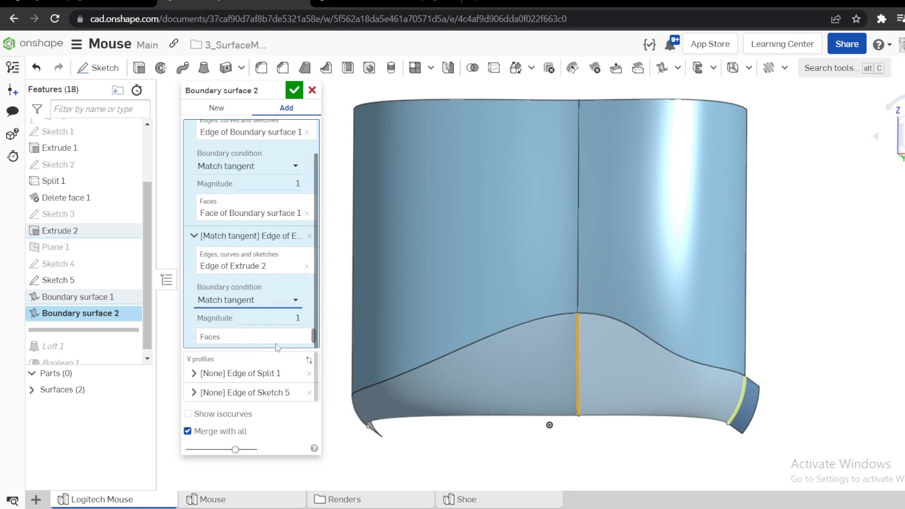
pyautogui.click(254, 343)
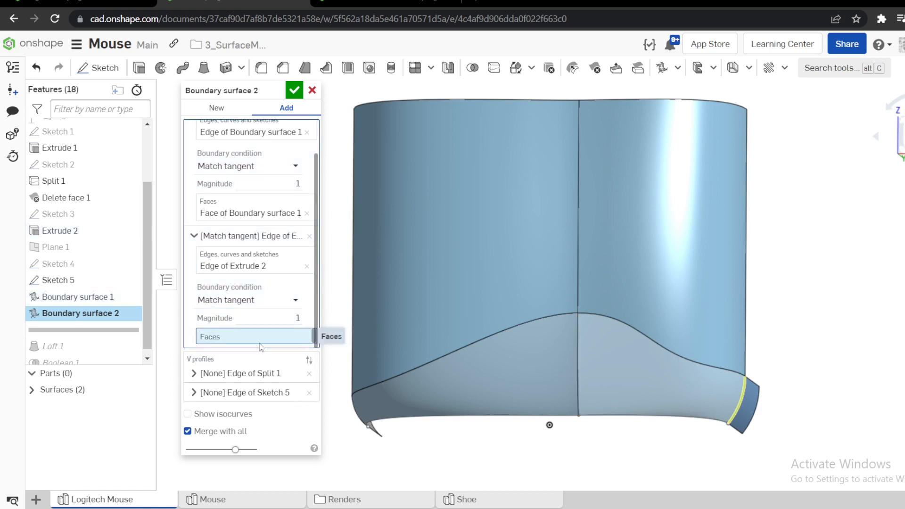
pyautogui.click(752, 409)
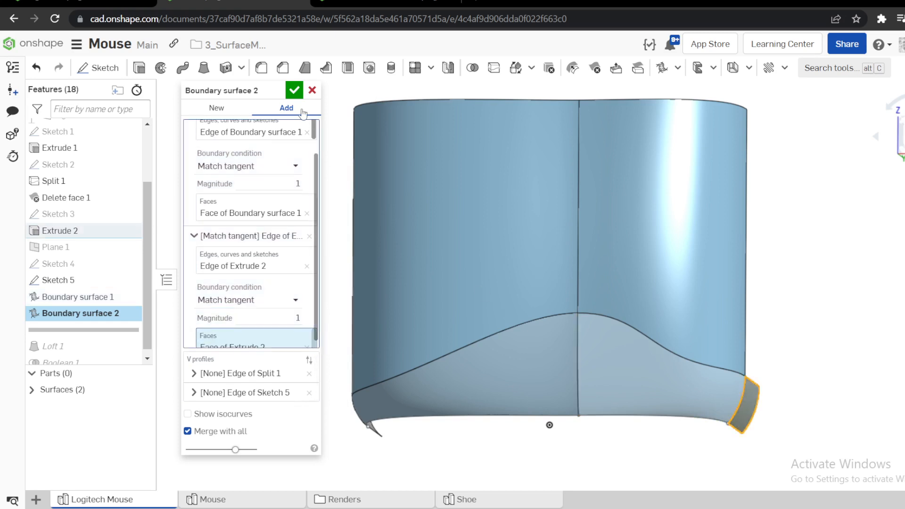
pyautogui.click(230, 106)
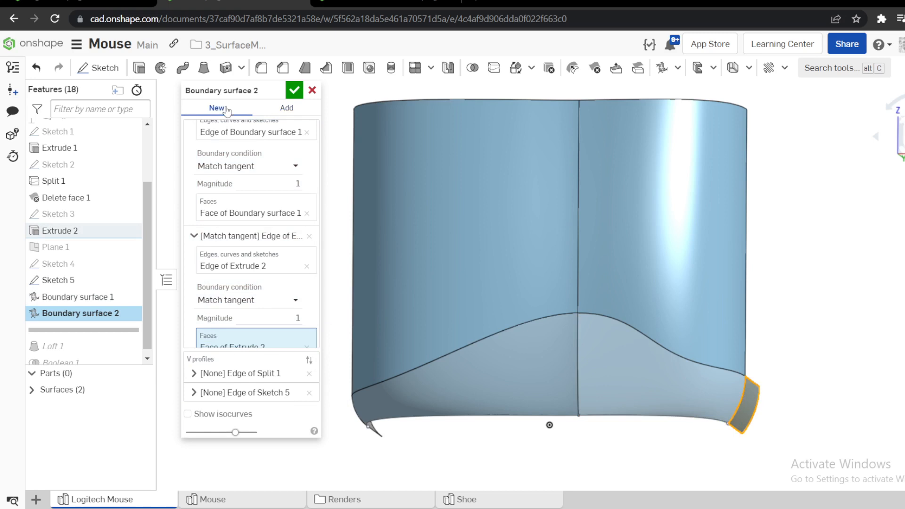
pyautogui.click(292, 92)
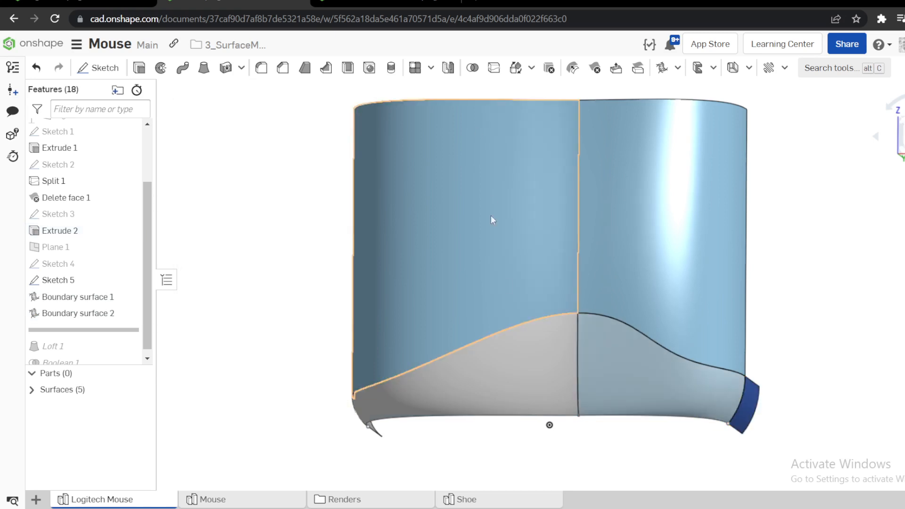
# Union the two lower side boundary surfaces with a Boolean
pyautogui.click(534, 362)
pyautogui.click(594, 368)
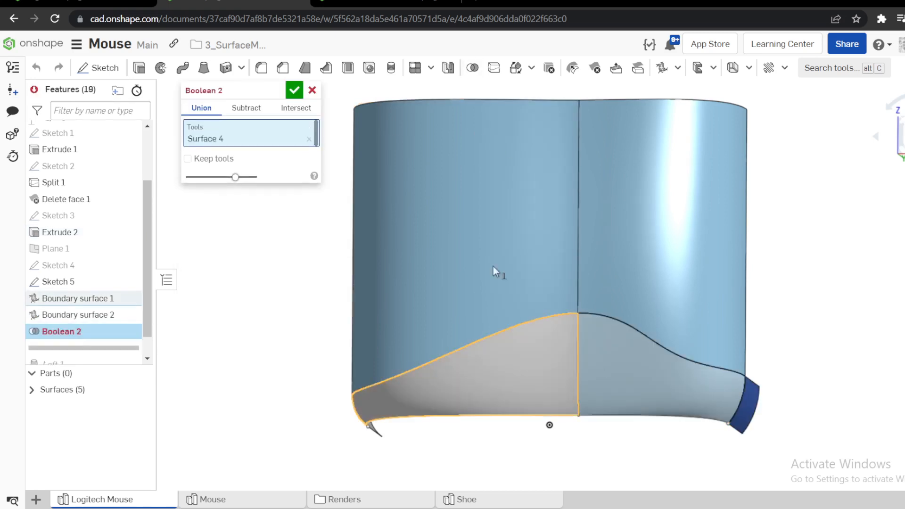
pyautogui.click(297, 93)
# Turn on the zebra stripes curvature display for the model
pyautogui.moveTo(608, 323); pyautogui.dragTo(655, 332, button='right')
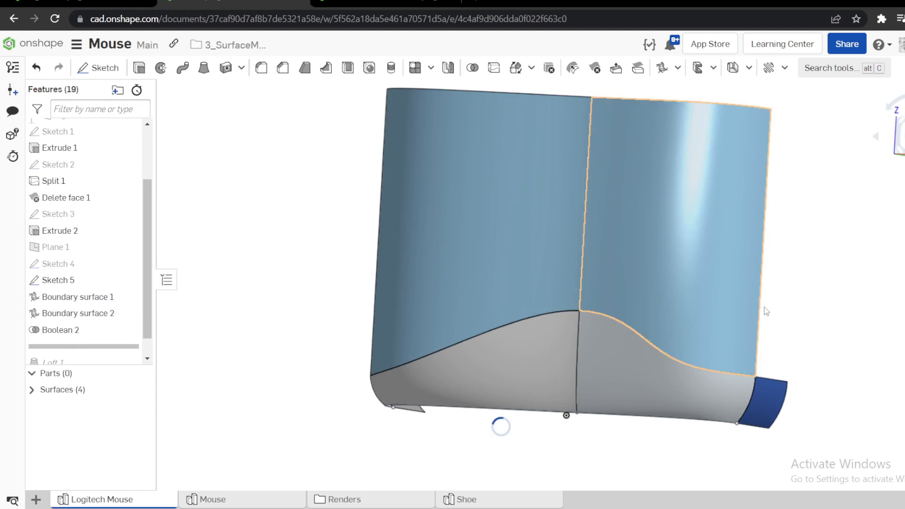
pyautogui.rightClick(865, 189)
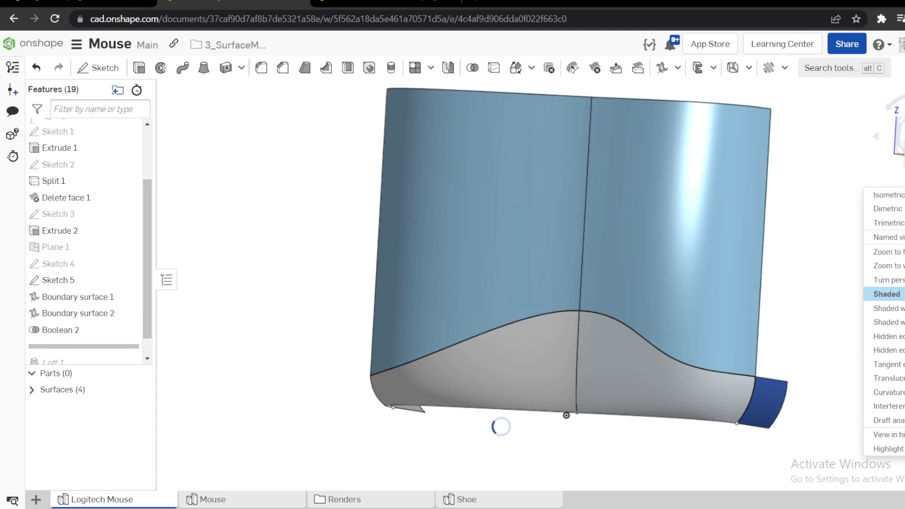
pyautogui.moveTo(888, 392)
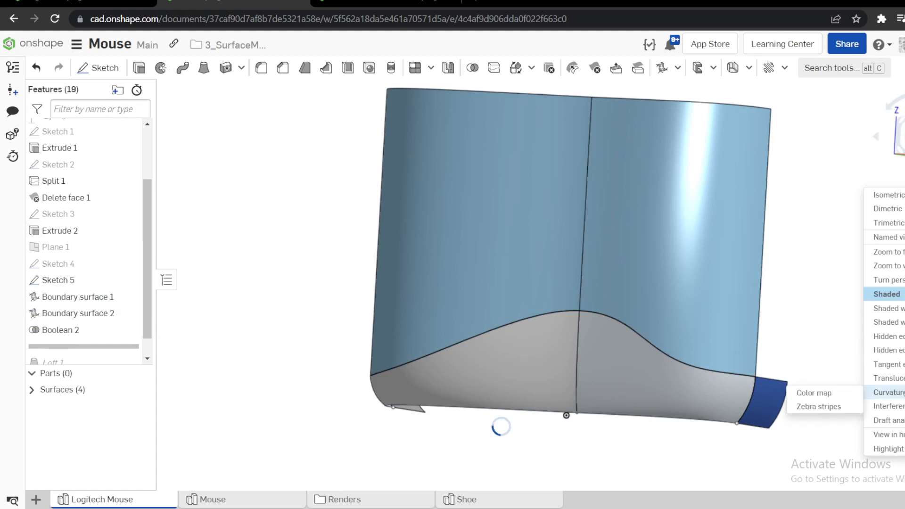
pyautogui.click(826, 394)
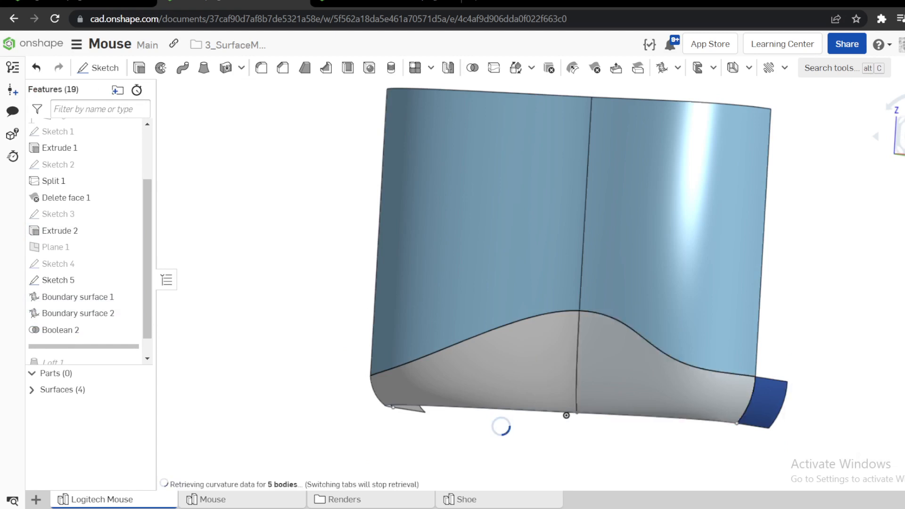
pyautogui.rightClick(865, 190)
pyautogui.moveTo(898, 393)
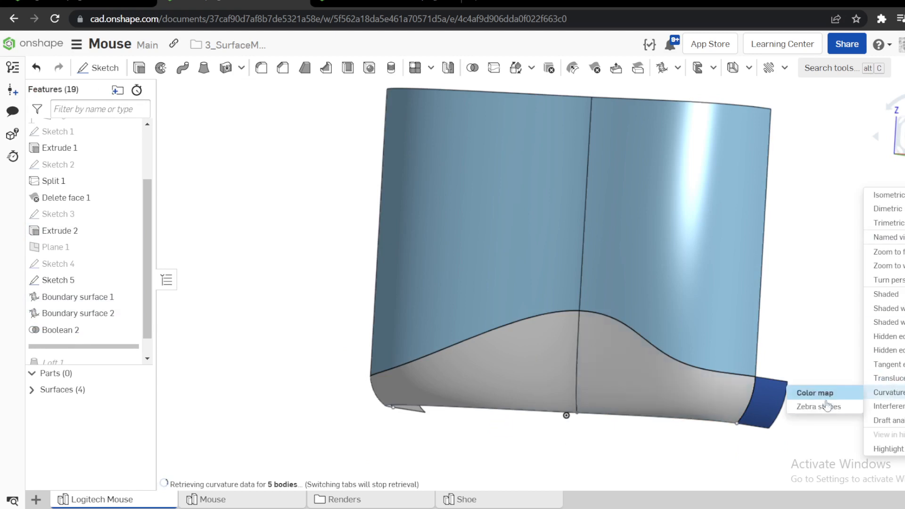
pyautogui.click(805, 409)
# Examine the zebra stripes across both boundary surfaces and their seams with the upper wall, and accept the stripe settings
pyautogui.moveTo(806, 410); pyautogui.dragTo(686, 382, button='right')
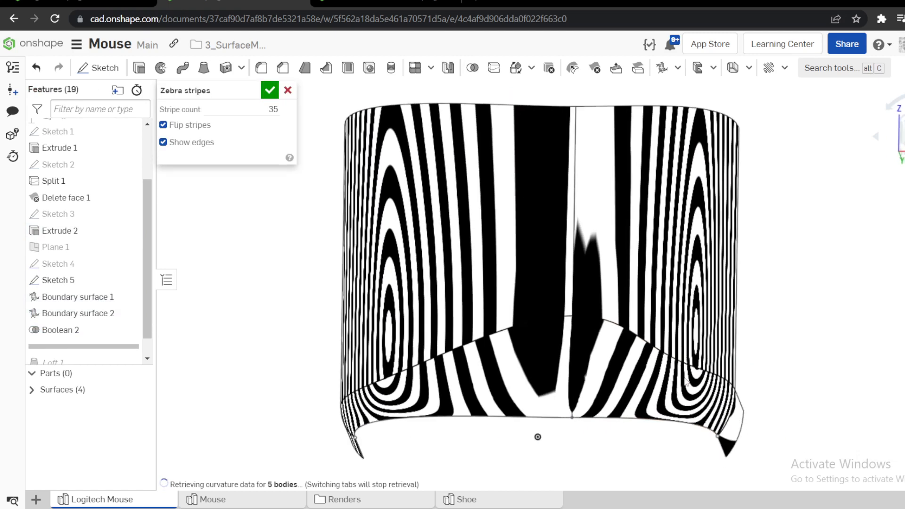
pyautogui.scroll(5, 603, 383)
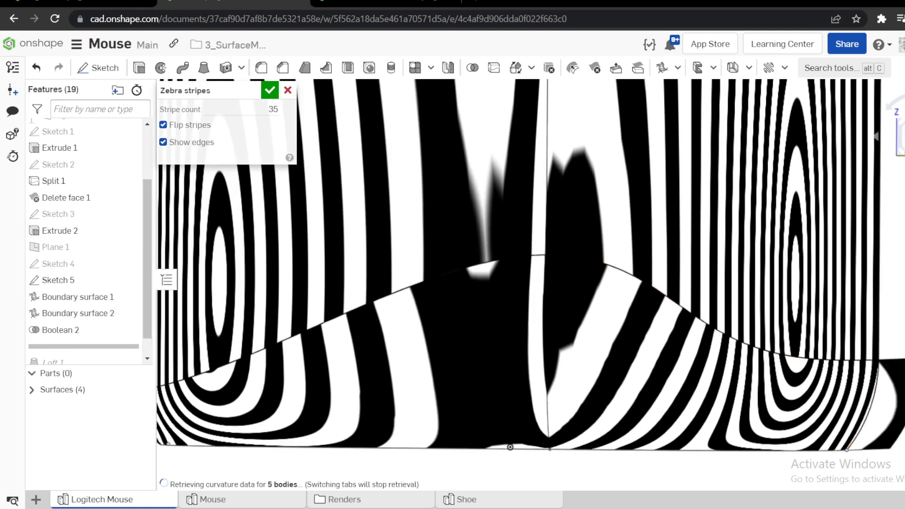
pyautogui.scroll(-10, 692, 382)
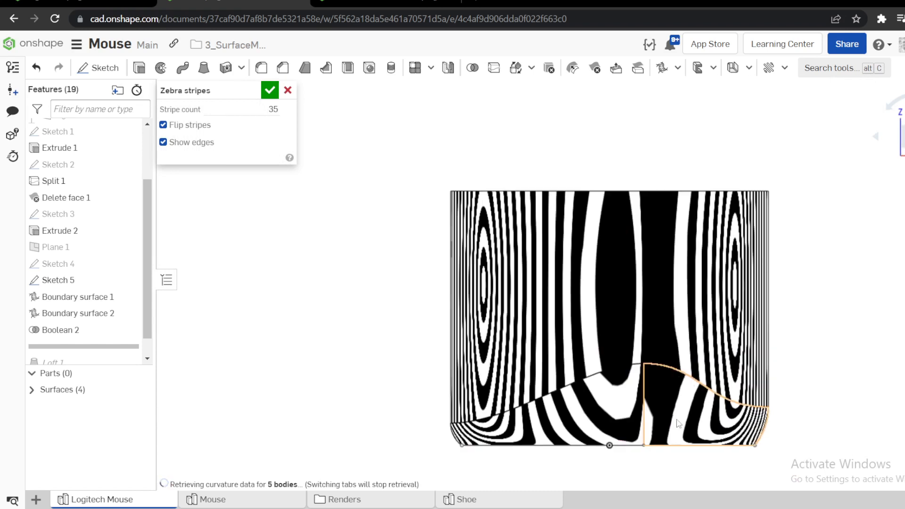
pyautogui.scroll(5, 677, 423)
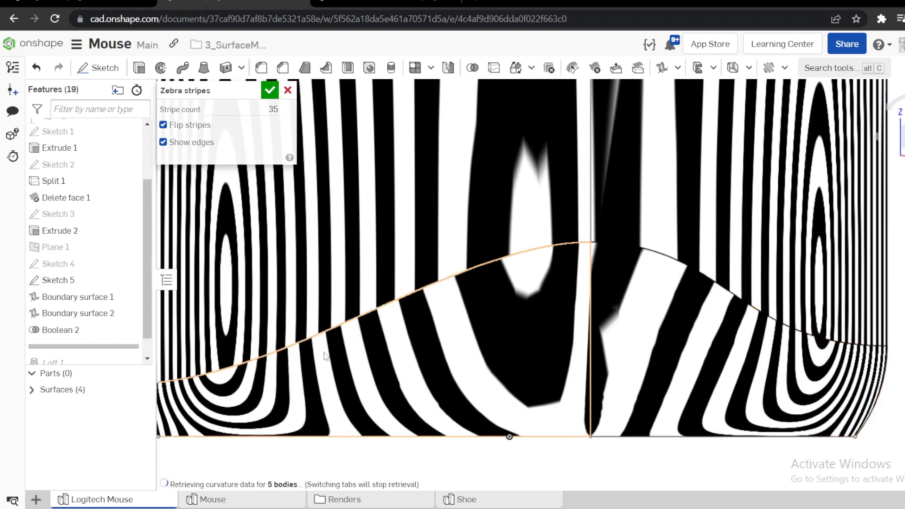
pyautogui.moveTo(762, 382); pyautogui.dragTo(712, 382, button='right')
pyautogui.scroll(4, 829, 373)
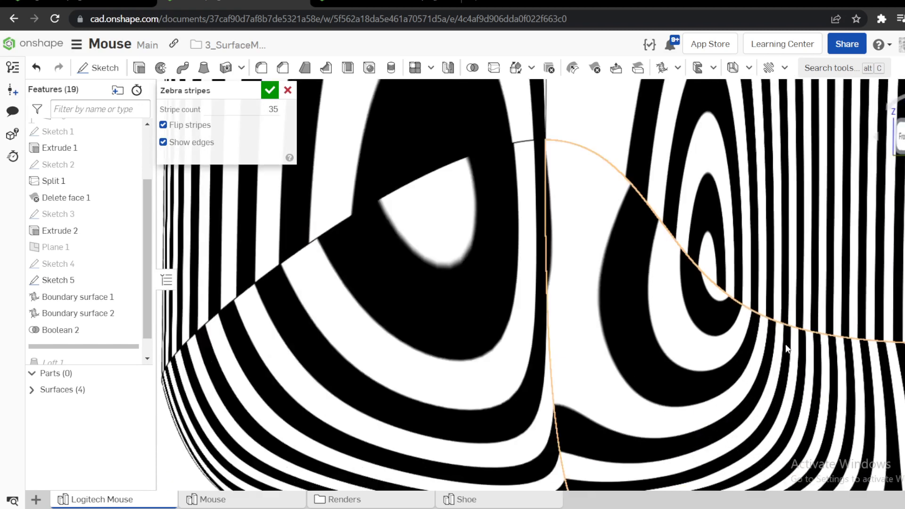
pyautogui.scroll(-4, 777, 358)
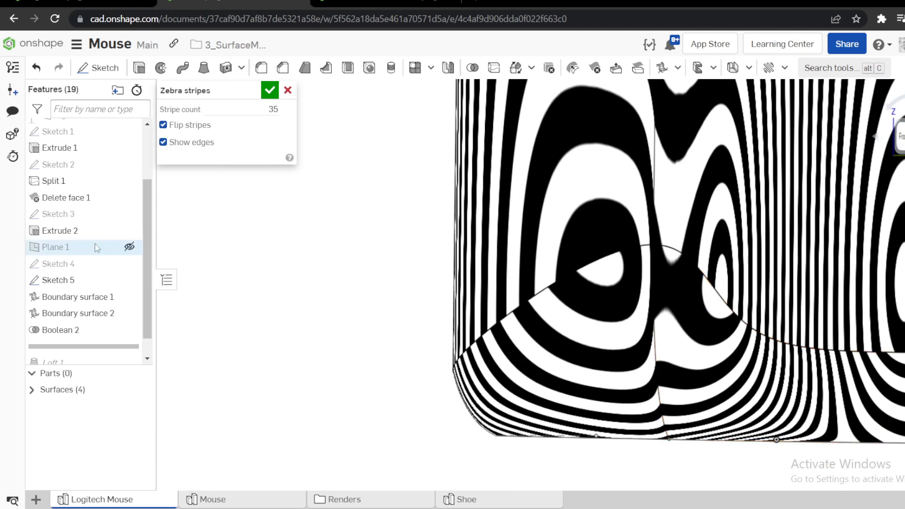
pyautogui.click(269, 90)
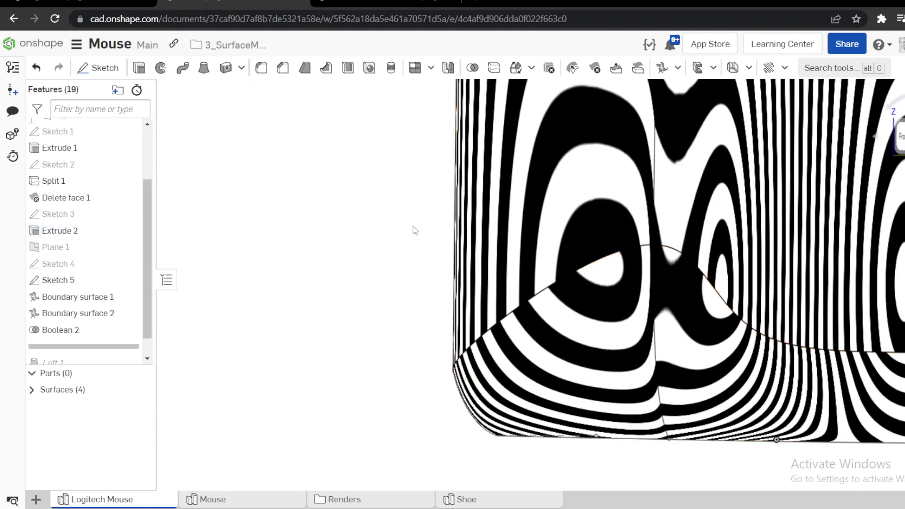
# Edit Boundary surface 2 so its Split 1 V profile uses Match tangent with the adjoining Extrude 1 wall face
pyautogui.scroll(-1, 94, 309)
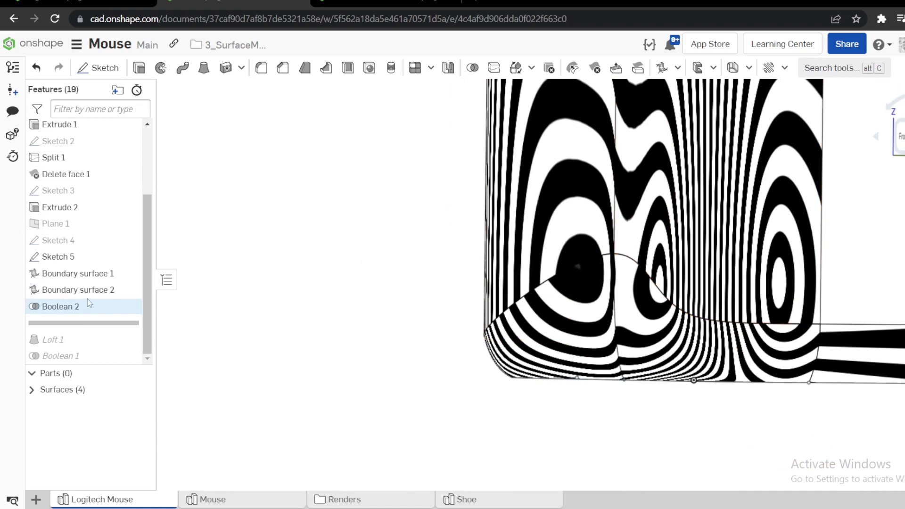
pyautogui.rightClick(57, 291)
pyautogui.click(87, 321)
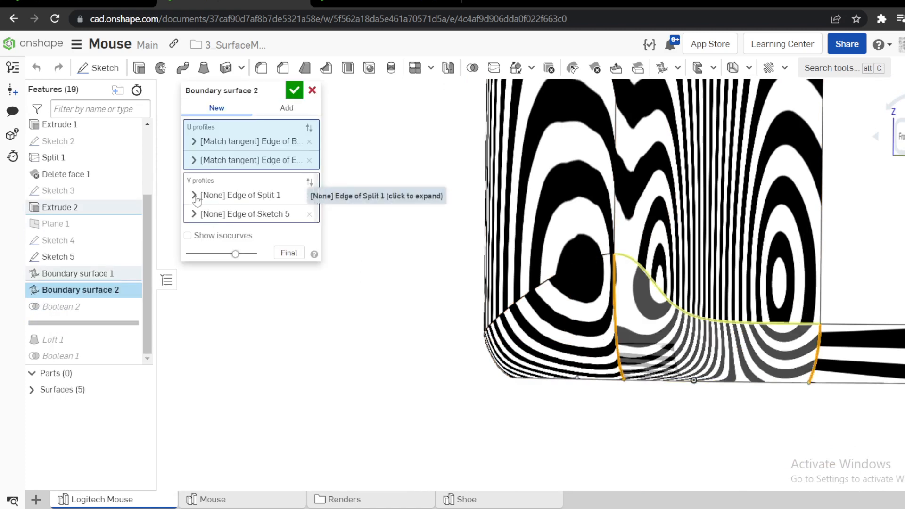
pyautogui.click(234, 198)
pyautogui.click(270, 244)
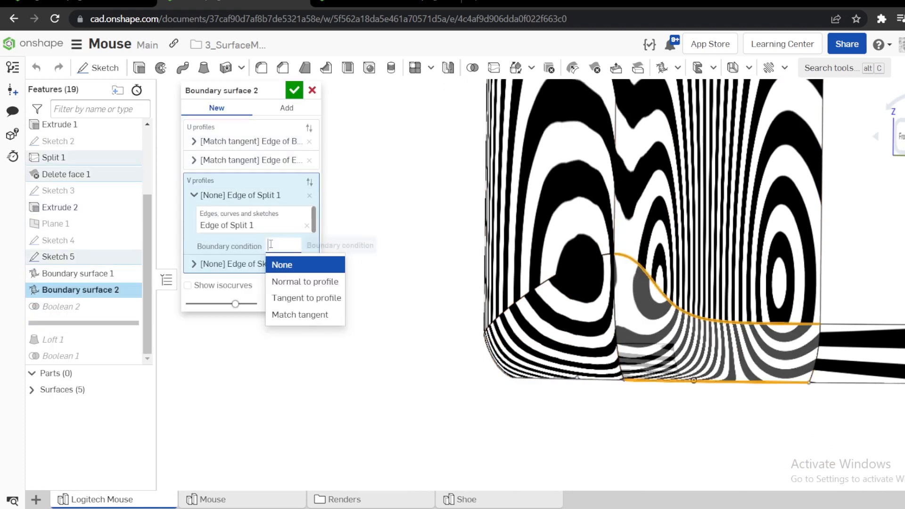
pyautogui.click(300, 314)
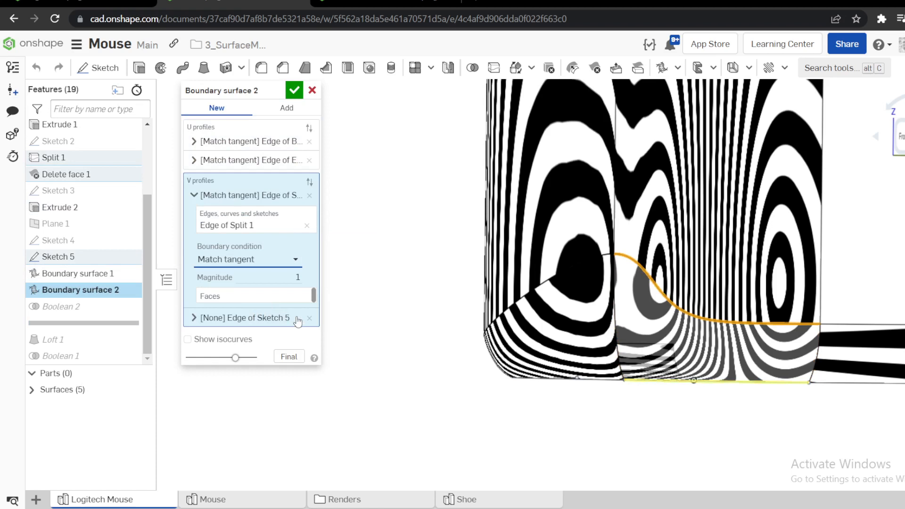
pyautogui.click(740, 243)
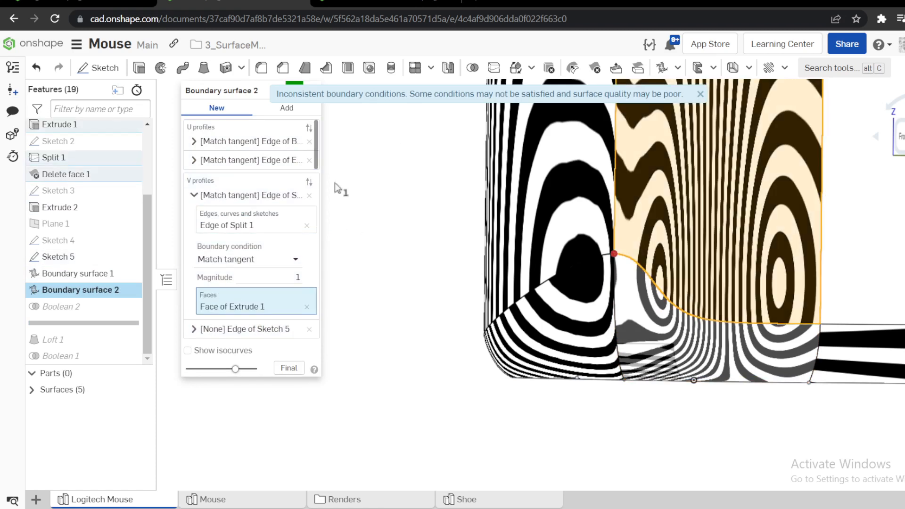
pyautogui.moveTo(194, 99); pyautogui.dragTo(262, 137)
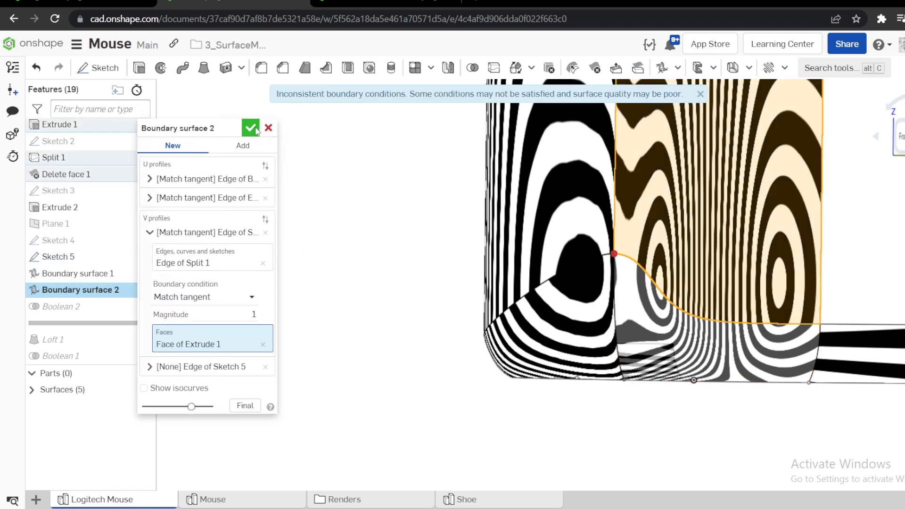
pyautogui.click(250, 127)
# Examine the stripe continuity along the seam between Boundary surface 2 and the upper wall, and compare the Boundary surface 1 seam
pyautogui.scroll(6, 770, 310)
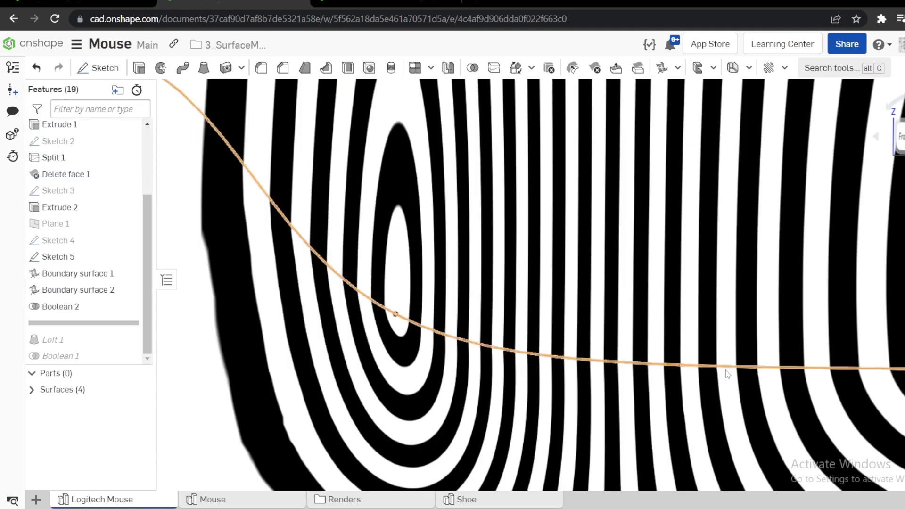
pyautogui.scroll(3, 625, 374)
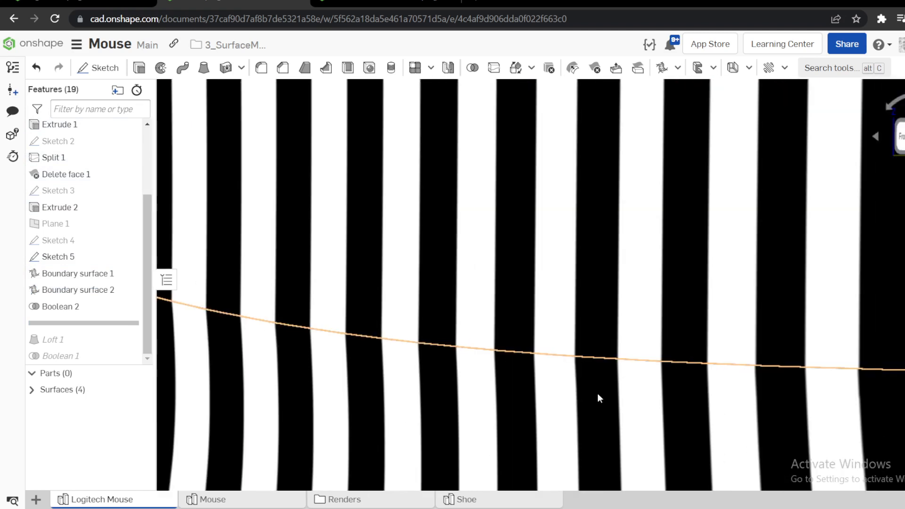
pyautogui.scroll(-2, 592, 374)
pyautogui.scroll(2, 599, 363)
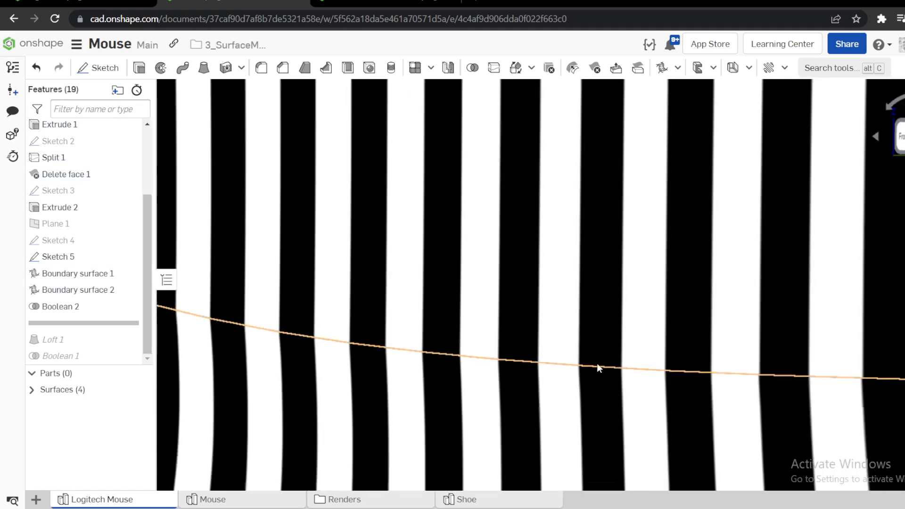
pyautogui.scroll(-6, 612, 330)
pyautogui.moveTo(538, 298); pyautogui.dragTo(595, 293, button='right')
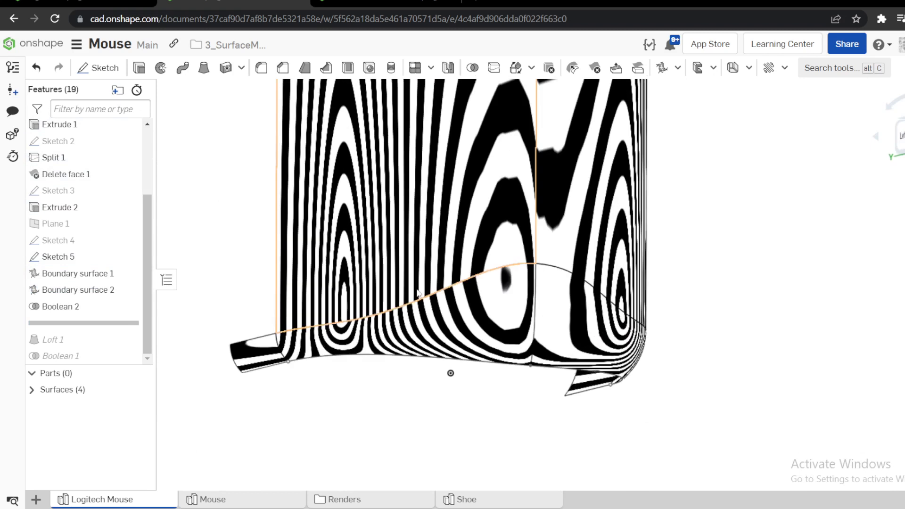
pyautogui.scroll(5, 418, 315)
# Edit Boundary surface 1 so its Split 1 V profile uses Match tangent with the adjoining Extrude 1 wall face
pyautogui.rightClick(75, 275)
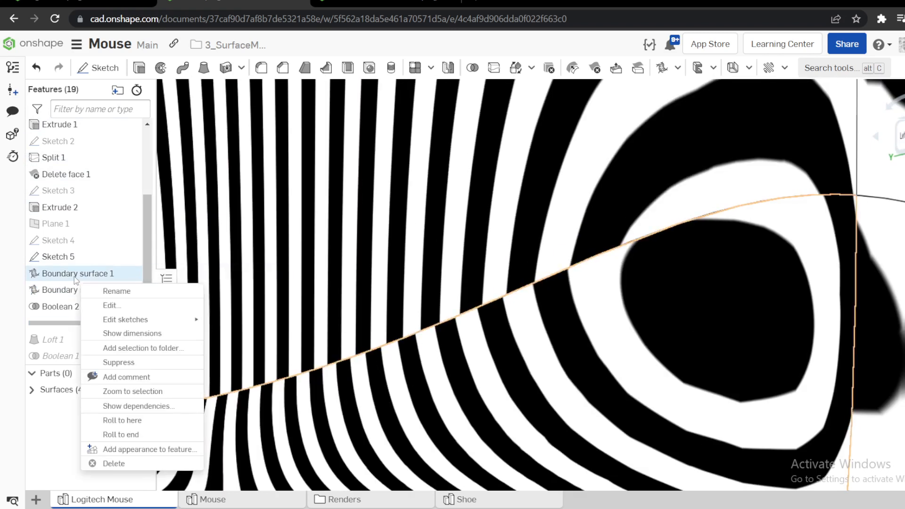
pyautogui.click(108, 304)
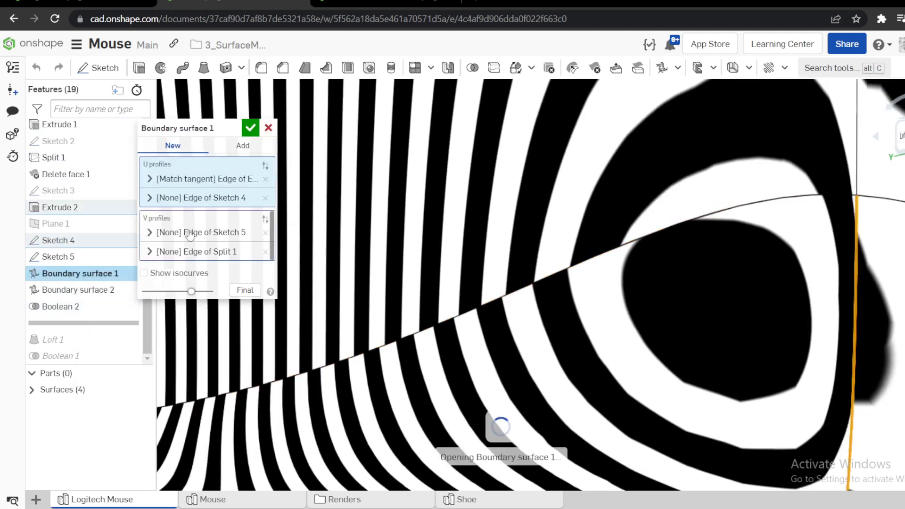
pyautogui.click(159, 251)
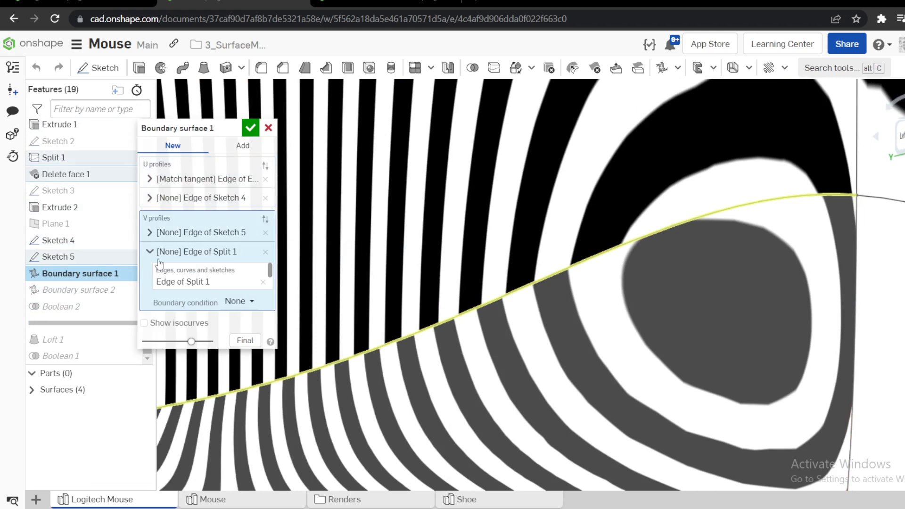
pyautogui.click(238, 302)
pyautogui.click(255, 369)
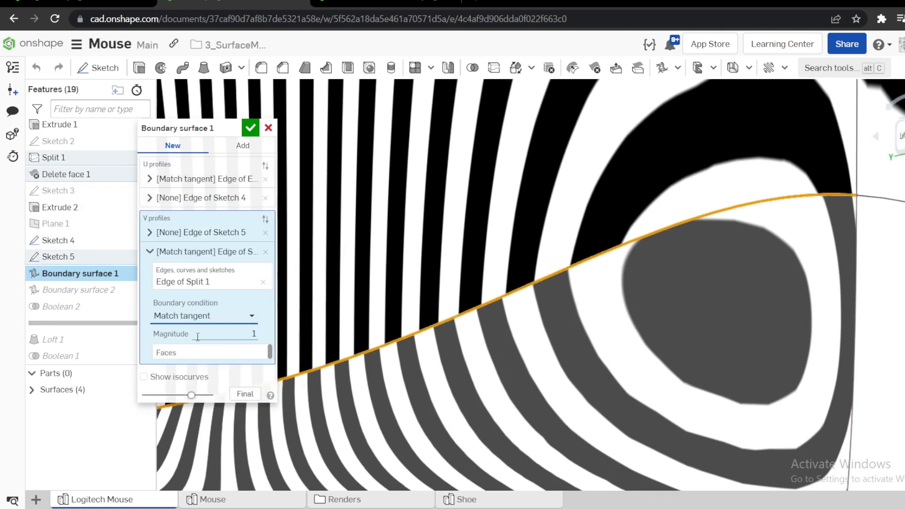
pyautogui.click(355, 282)
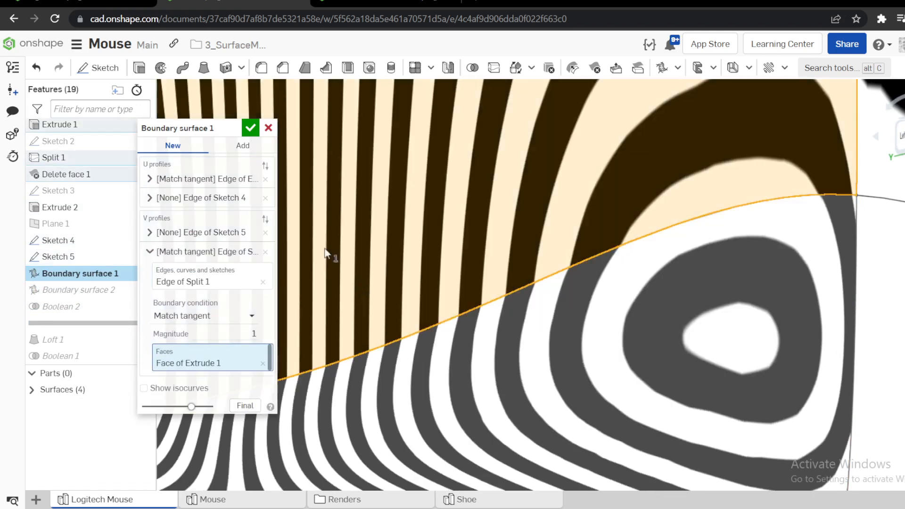
pyautogui.click(249, 129)
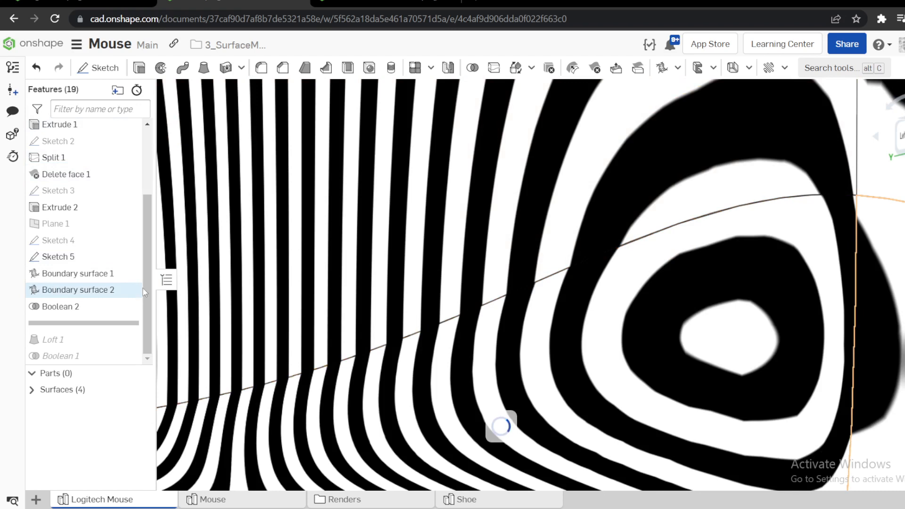
# Inspect the stripe flow across the seam between Boundary surface 1 and the upper wall, and turn off the zebra stripes display
pyautogui.scroll(5, 422, 329)
pyautogui.scroll(3, 465, 320)
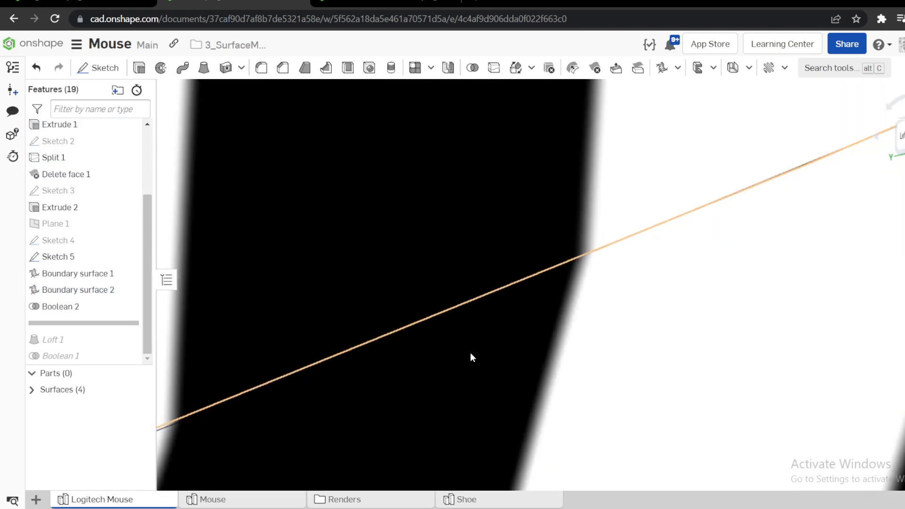
pyautogui.scroll(-5, 463, 245)
pyautogui.scroll(-5, 448, 235)
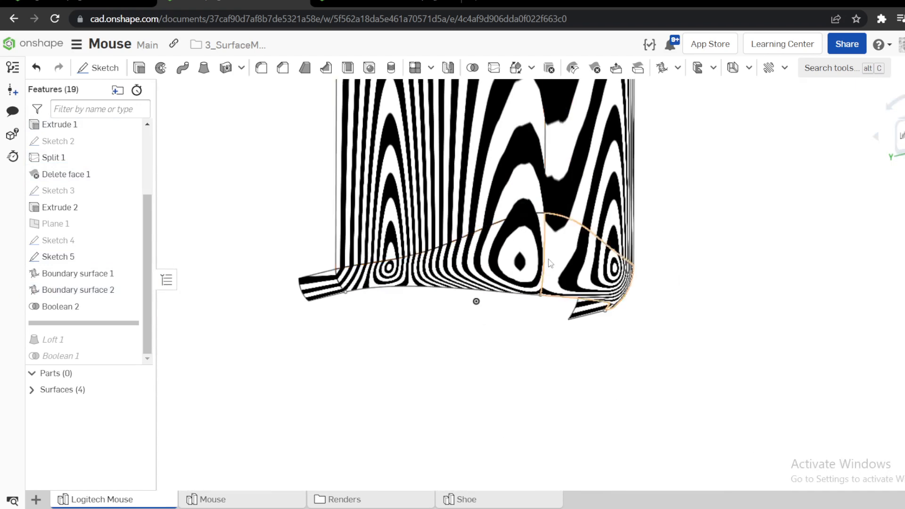
pyautogui.moveTo(548, 262); pyautogui.dragTo(434, 258, button='right')
pyautogui.click(903, 179)
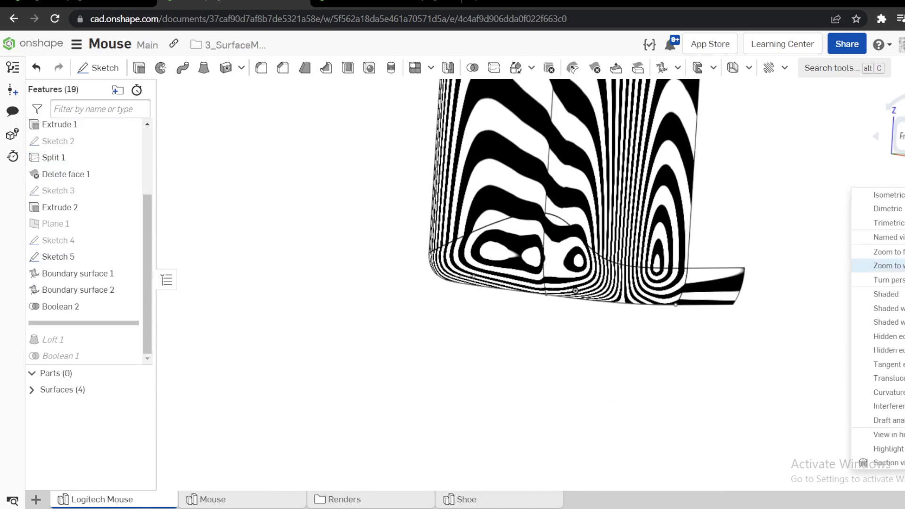
pyautogui.moveTo(899, 395)
pyautogui.click(809, 406)
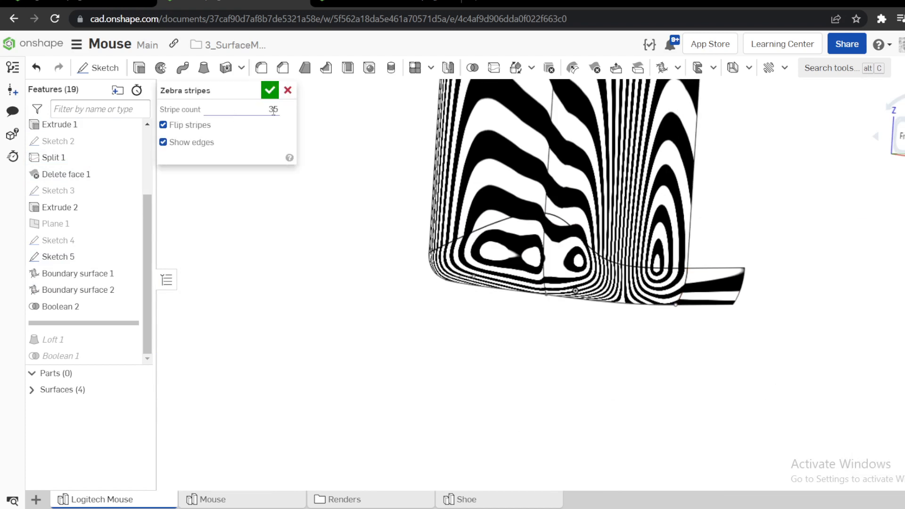
pyautogui.click(287, 90)
# Hide the upper wall surface and show the remaining lower surfaces in the isometric view
pyautogui.scroll(-5, 375, 192)
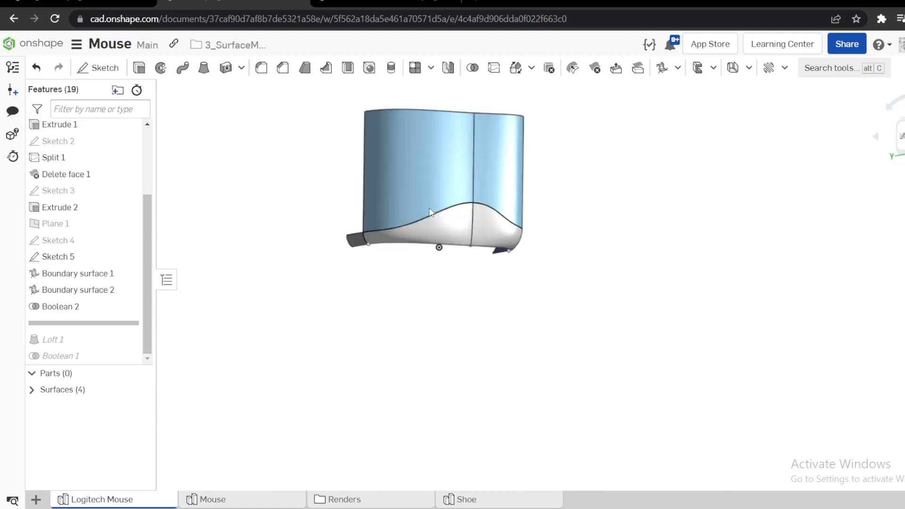
pyautogui.moveTo(432, 196); pyautogui.dragTo(477, 208, button='right')
pyautogui.hotkey('shift', '7')
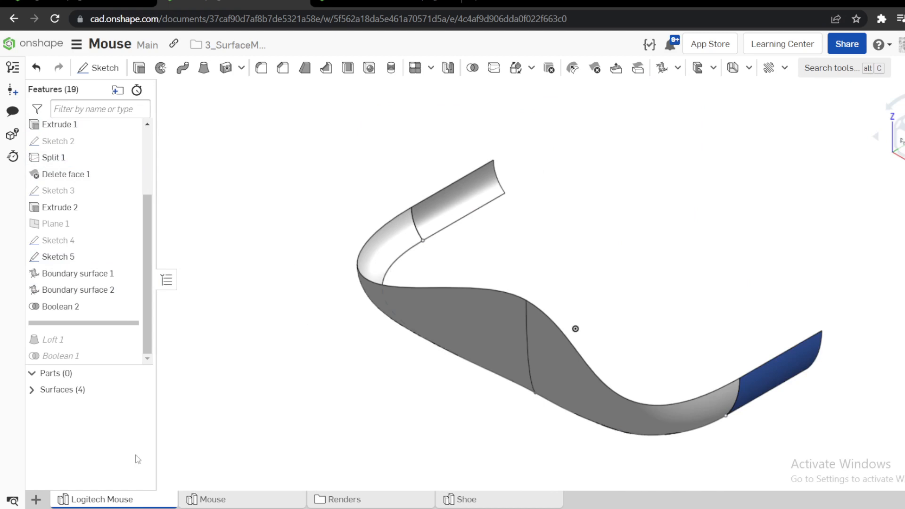
# Examine the finished model in the Mouse part studio, highlighting its lower side, light trim and upper shell faces, and return to Logitech Mouse
pyautogui.click(204, 500)
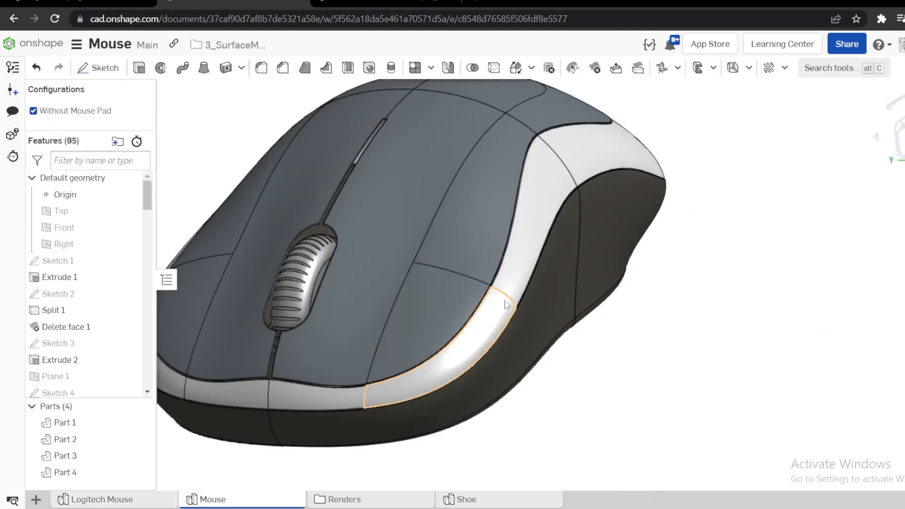
pyautogui.moveTo(589, 250)
pyautogui.mouseDown(button='right')
pyautogui.moveTo(556, 235)
pyautogui.moveTo(525, 250)
pyautogui.moveTo(581, 256)
pyautogui.moveTo(524, 259)
pyautogui.moveTo(545, 281)
pyautogui.moveTo(662, 303)
pyautogui.moveTo(676, 285)
pyautogui.mouseUp(button='right')
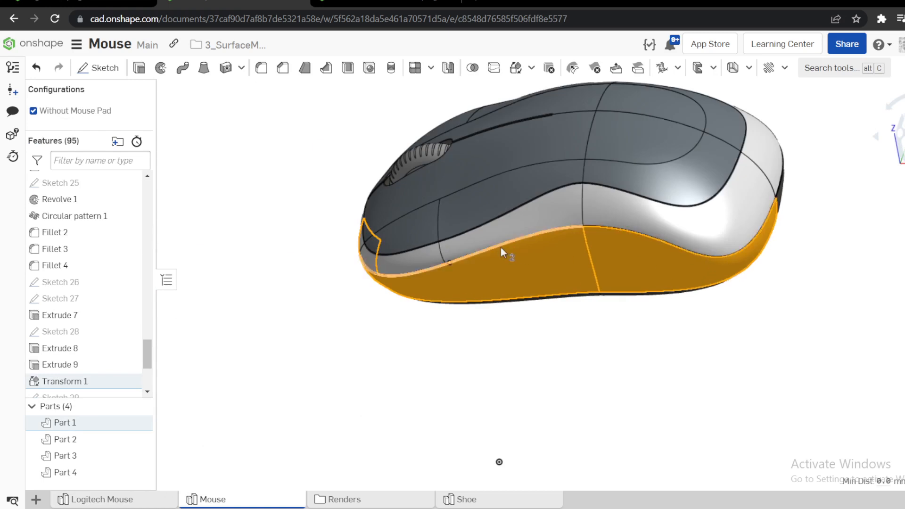
pyautogui.moveTo(501, 247); pyautogui.dragTo(530, 229, button='right')
pyautogui.click(539, 211)
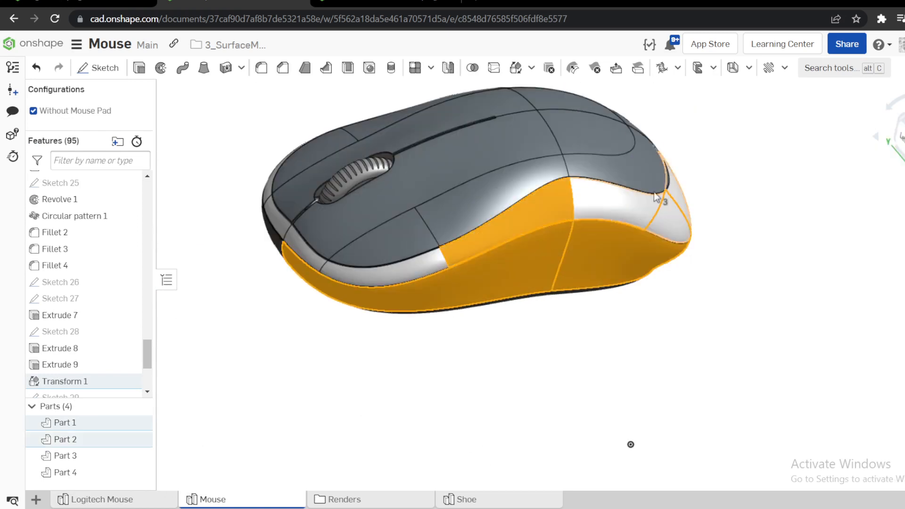
pyautogui.click(403, 233)
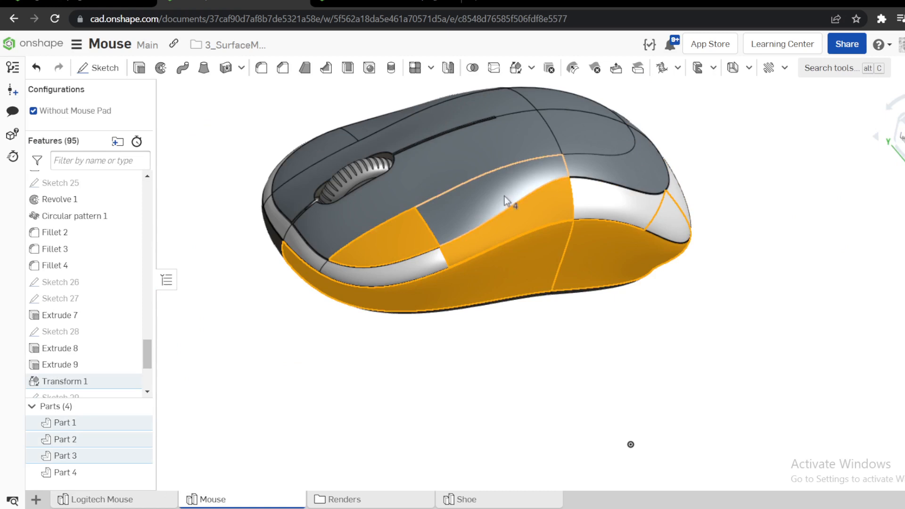
pyautogui.click(504, 196)
pyautogui.click(615, 171)
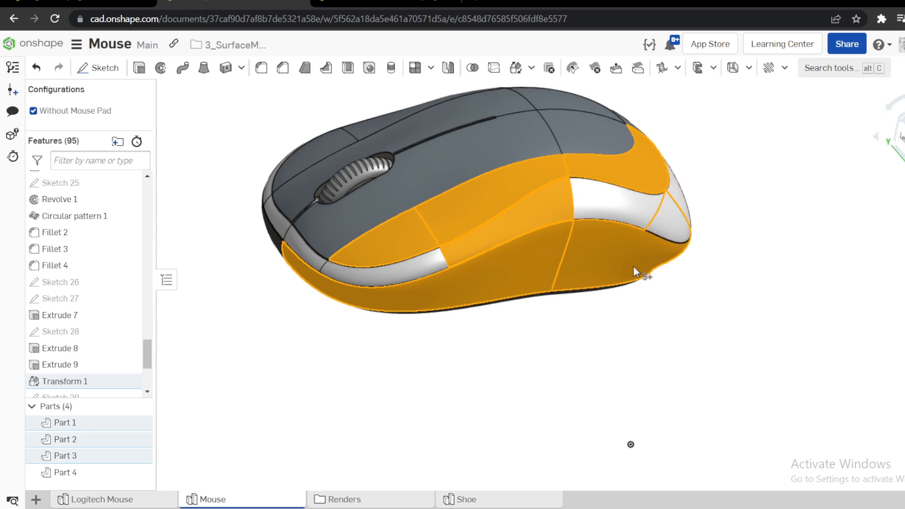
pyautogui.click(752, 236)
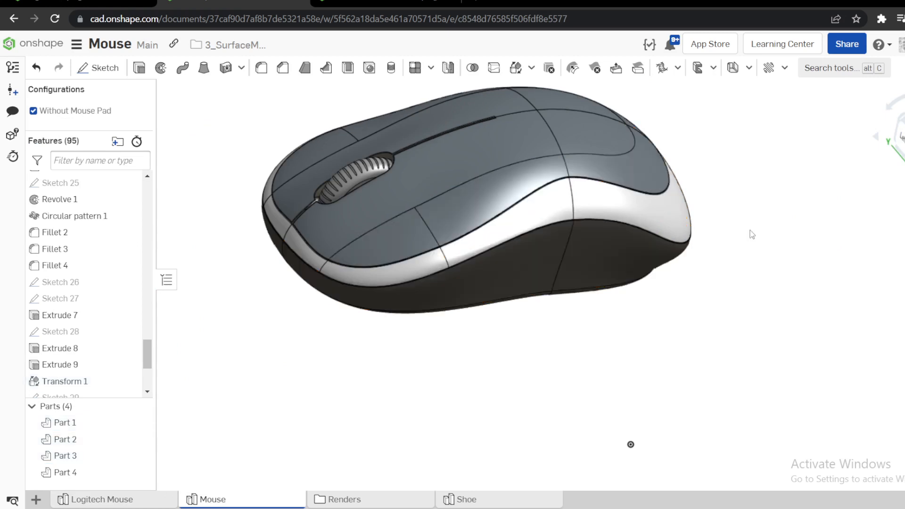
pyautogui.click(100, 499)
pyautogui.moveTo(482, 350); pyautogui.dragTo(549, 353, button='right')
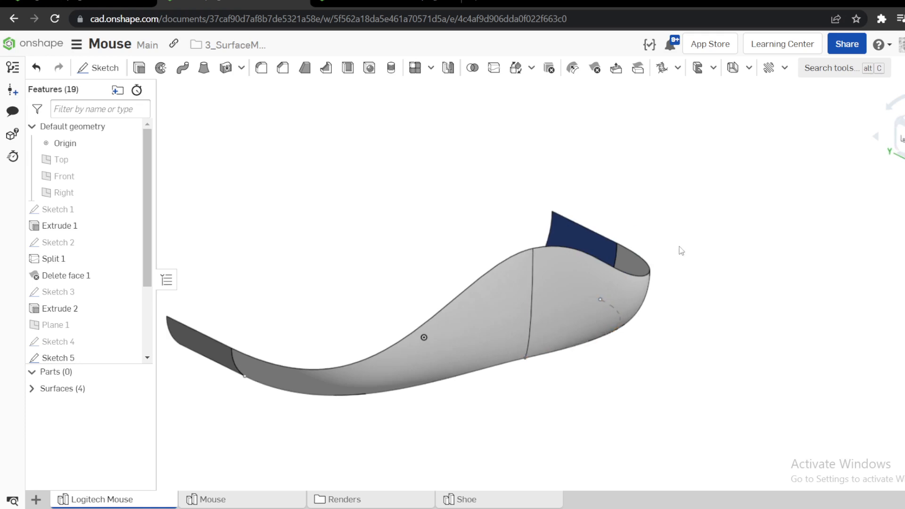